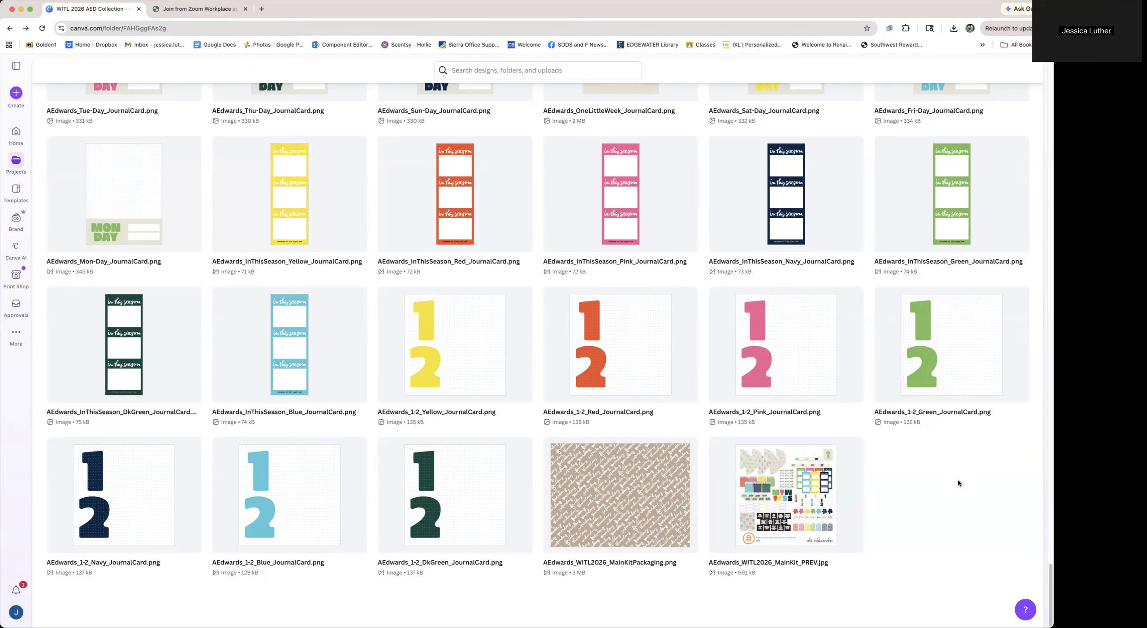
Browse through the items in the WITL 2026 AED Collection folder back to its top
{"action": "scroll", "coordinate": [958, 478], "scroll_direction": "up", "scroll_amount": 3}
{"action": "scroll", "coordinate": [956, 482], "scroll_direction": "up", "scroll_amount": 10}
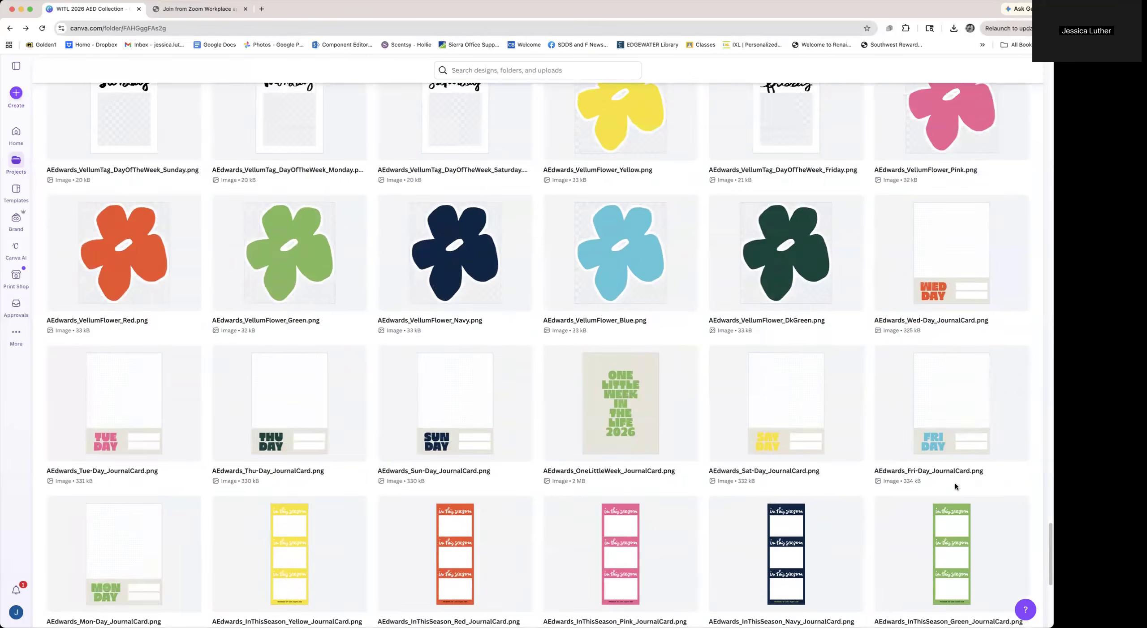
{"action": "scroll", "coordinate": [955, 482], "scroll_direction": "up", "scroll_amount": 15}
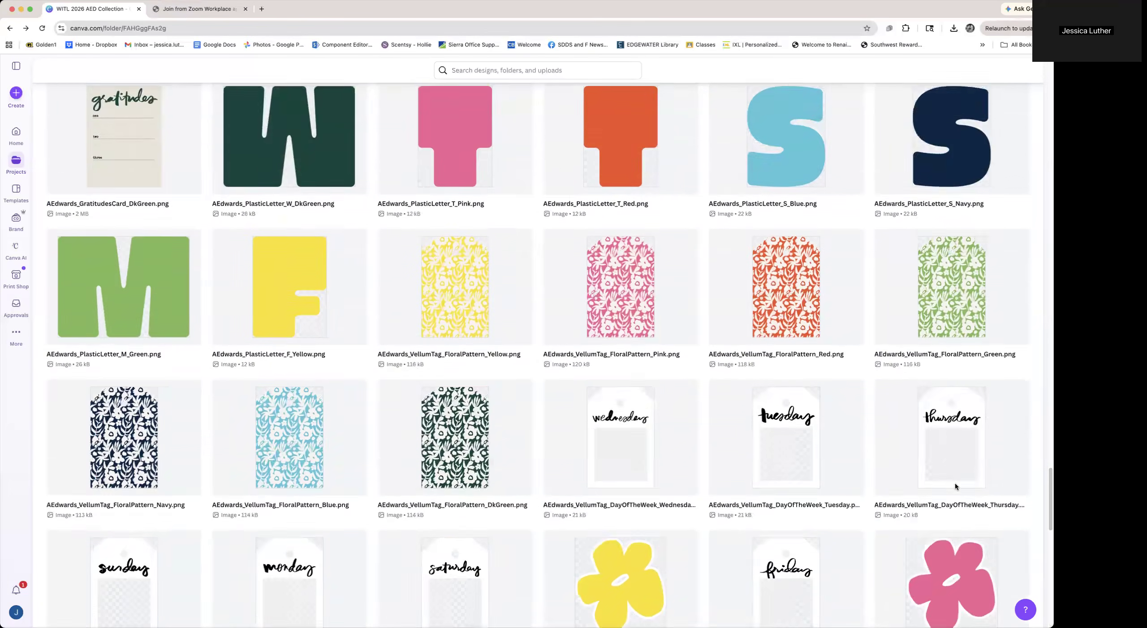
{"action": "scroll", "coordinate": [956, 483], "scroll_direction": "up", "scroll_amount": 20}
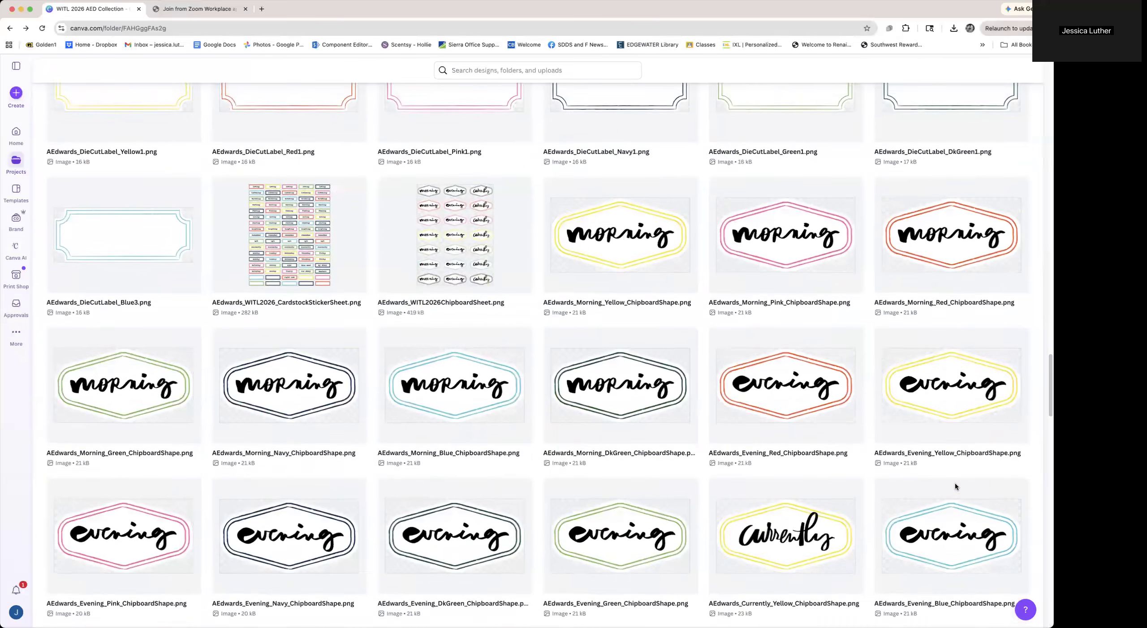
{"action": "scroll", "coordinate": [955, 483], "scroll_direction": "up", "scroll_amount": 15}
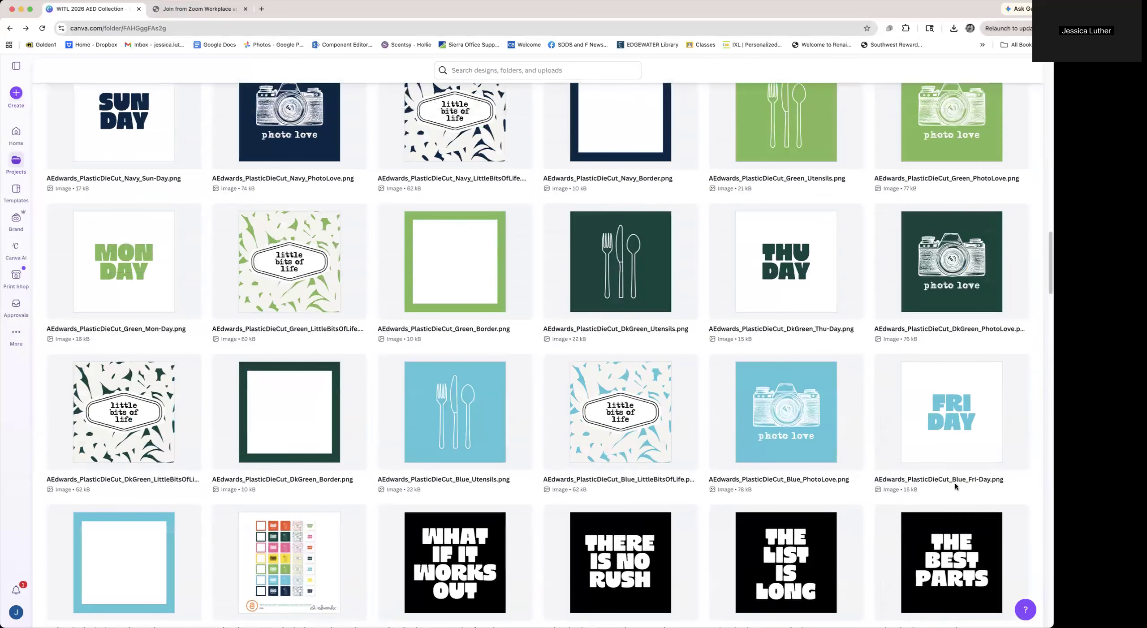
{"action": "scroll", "coordinate": [956, 482], "scroll_direction": "up", "scroll_amount": 20}
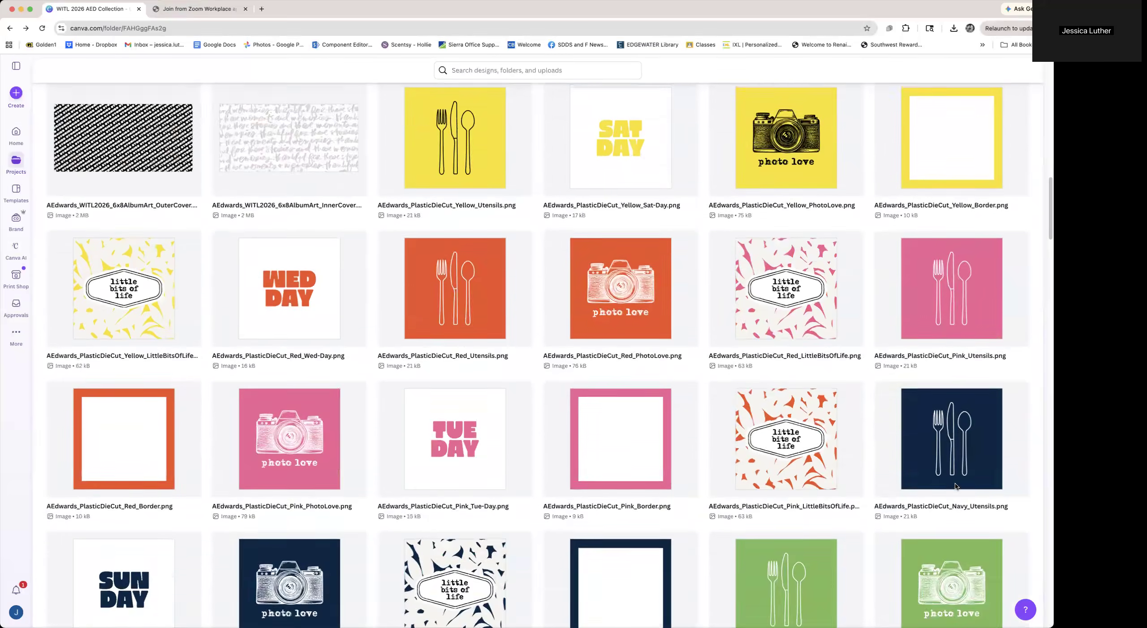
{"action": "scroll", "coordinate": [956, 482], "scroll_direction": "up", "scroll_amount": 10}
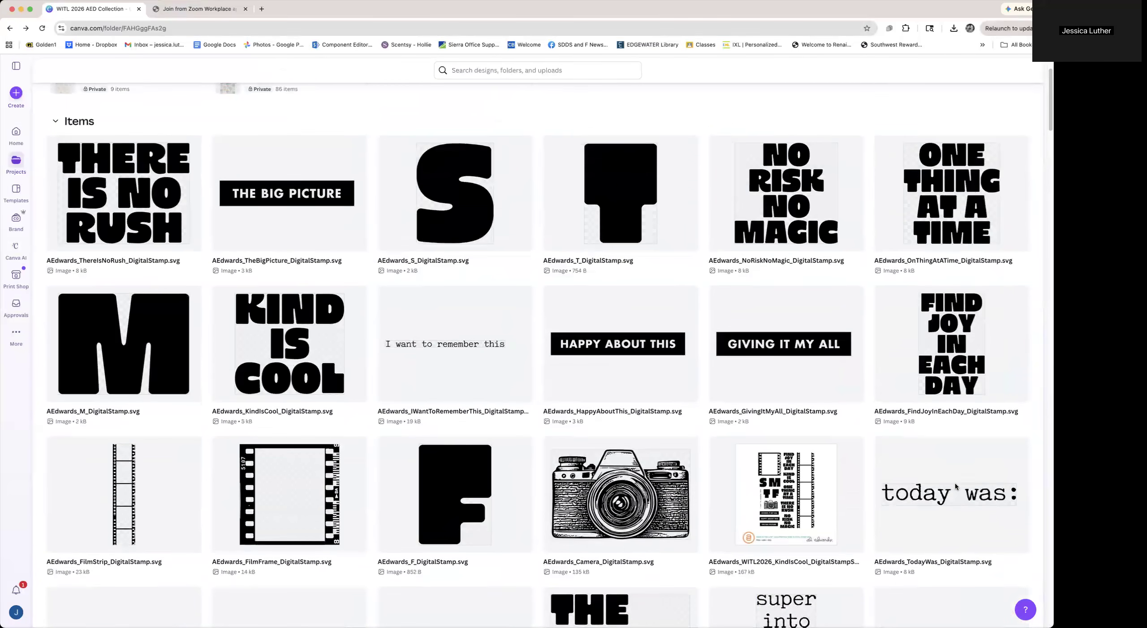
{"action": "scroll", "coordinate": [955, 483], "scroll_direction": "up", "scroll_amount": 2}
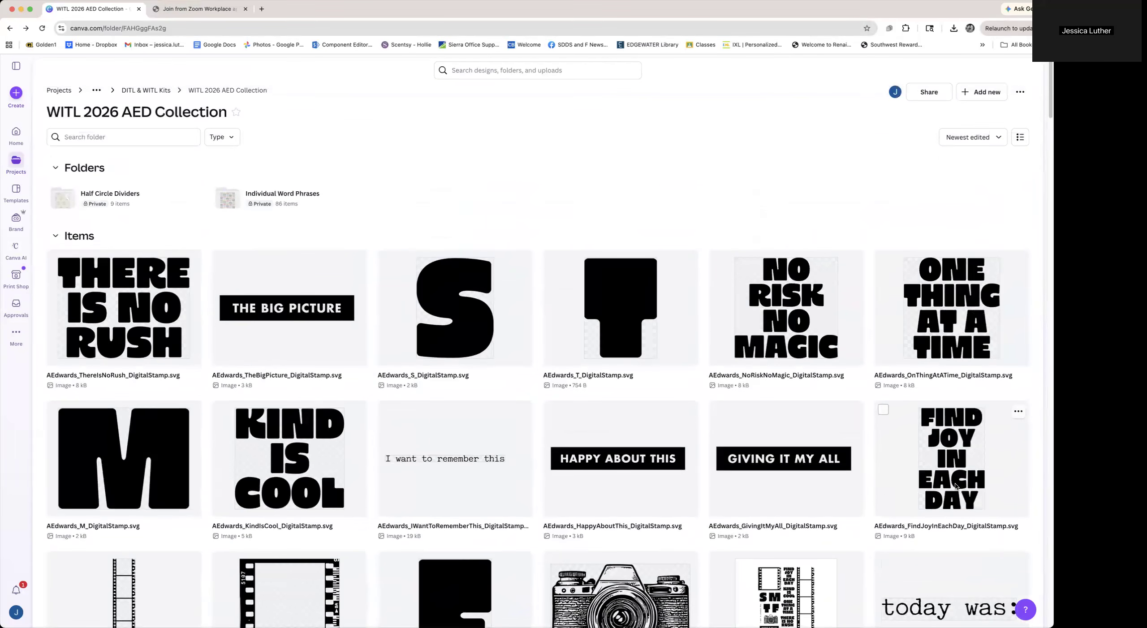
Navigate up through the parent folders to the Home page and the All projects overview
{"action": "left_click", "coordinate": [164, 90]}
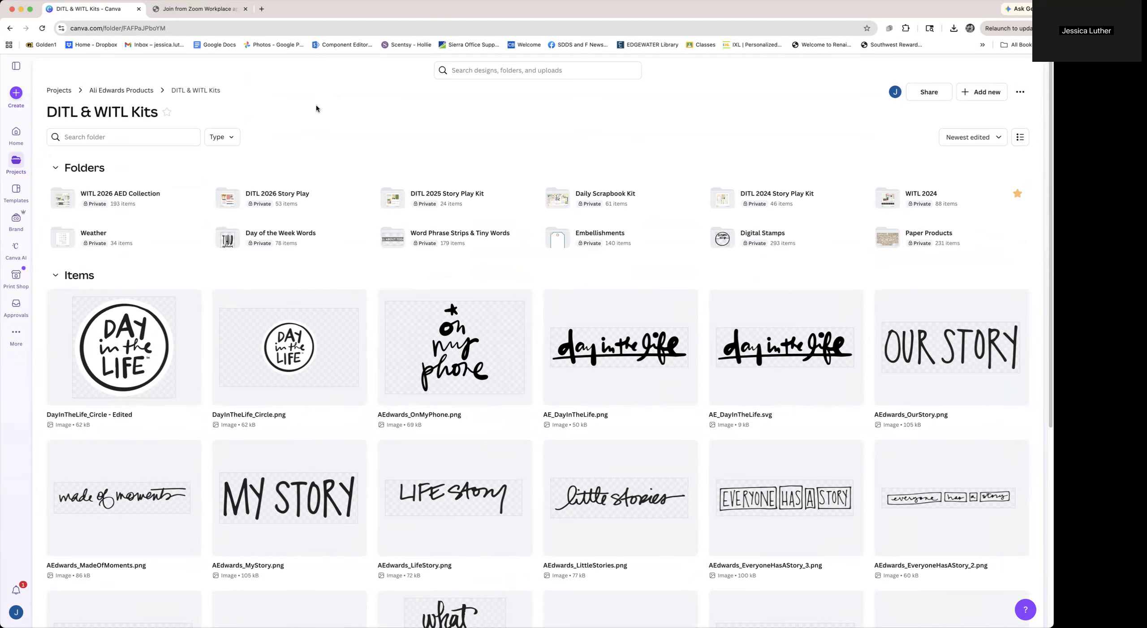
{"action": "left_click", "coordinate": [106, 91]}
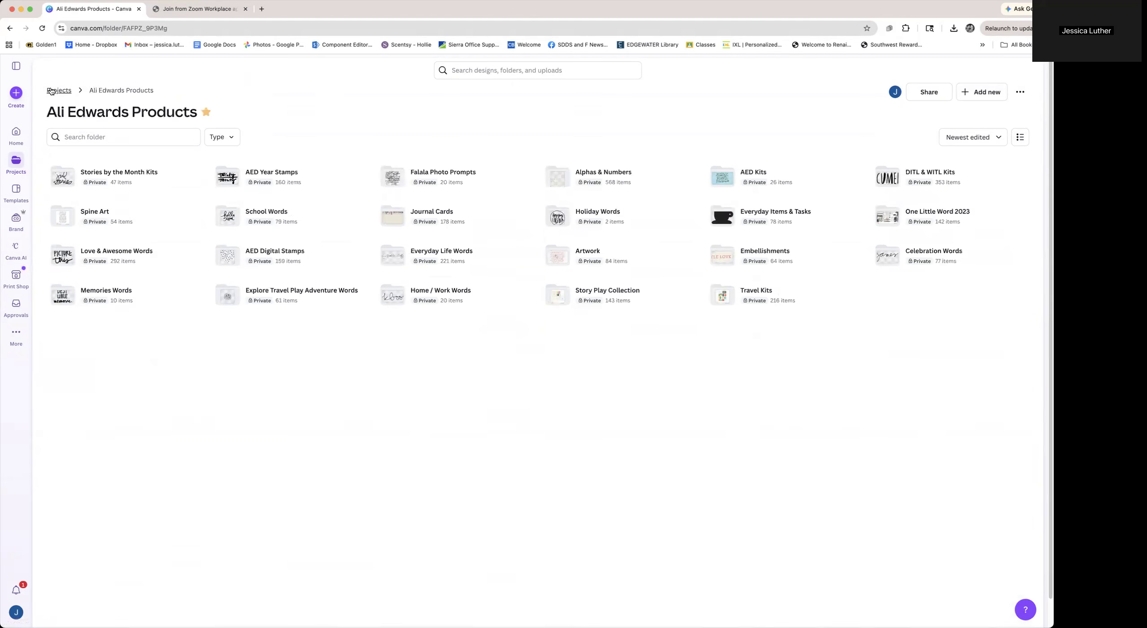
{"action": "left_click", "coordinate": [52, 91]}
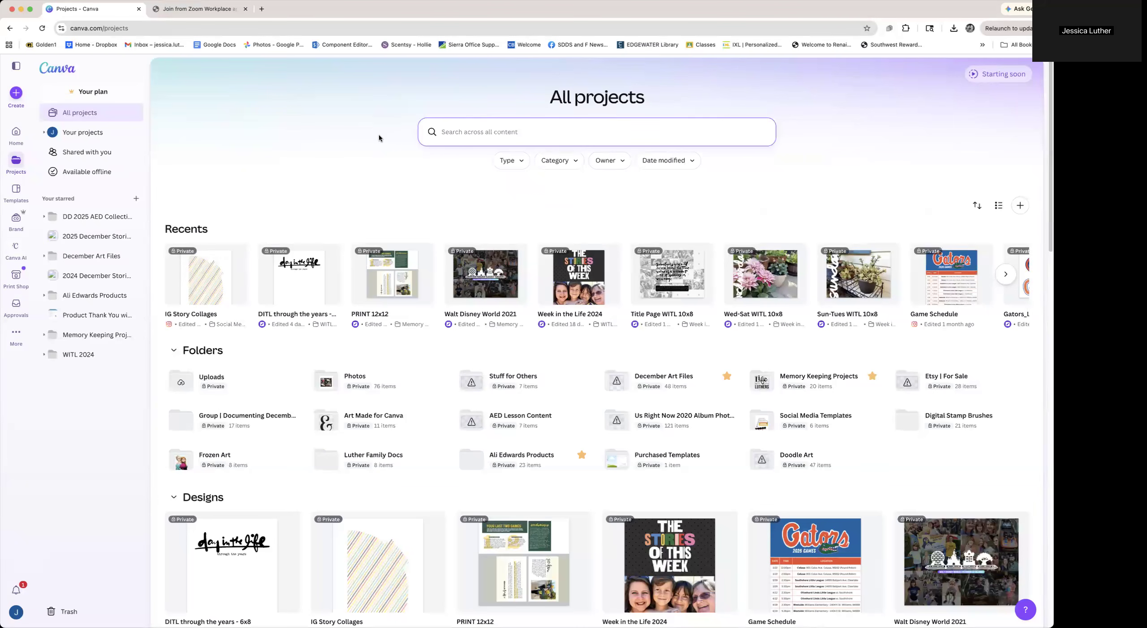
{"action": "left_click", "coordinate": [17, 134]}
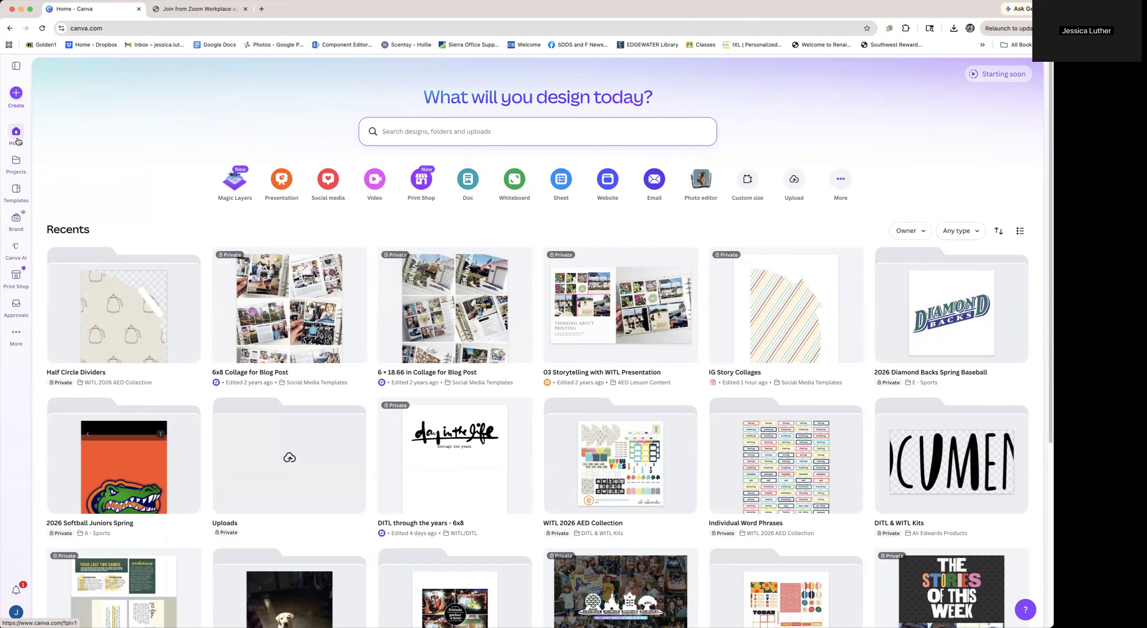
{"action": "left_click", "coordinate": [16, 162]}
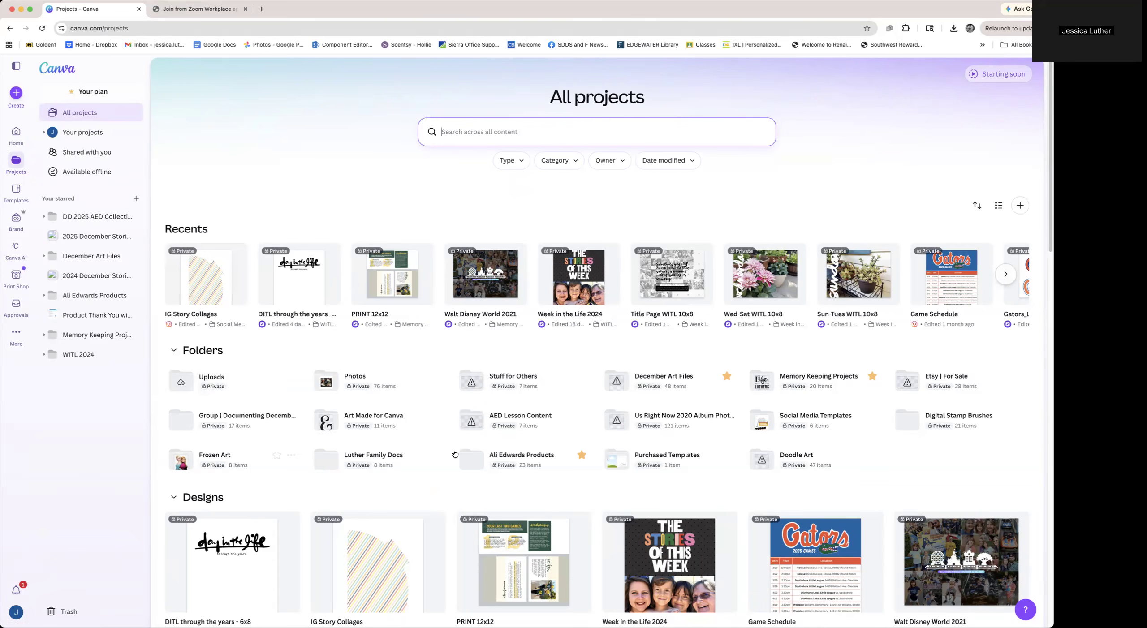
{"action": "scroll", "coordinate": [441, 572], "scroll_direction": "down", "scroll_amount": 8}
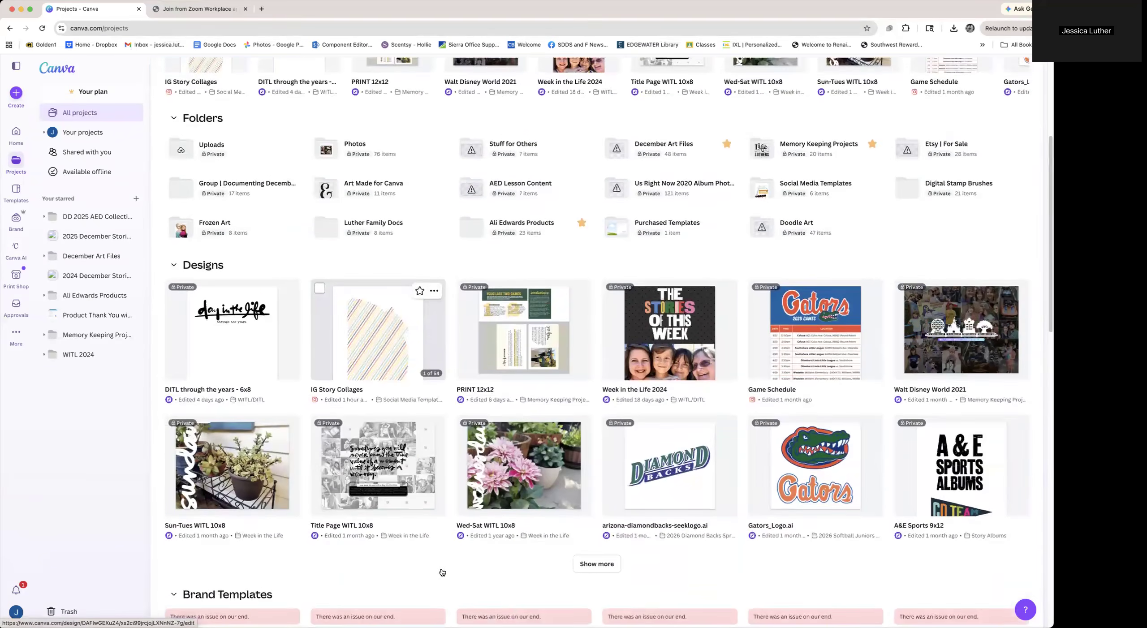
{"action": "scroll", "coordinate": [442, 573], "scroll_direction": "up", "scroll_amount": 8}
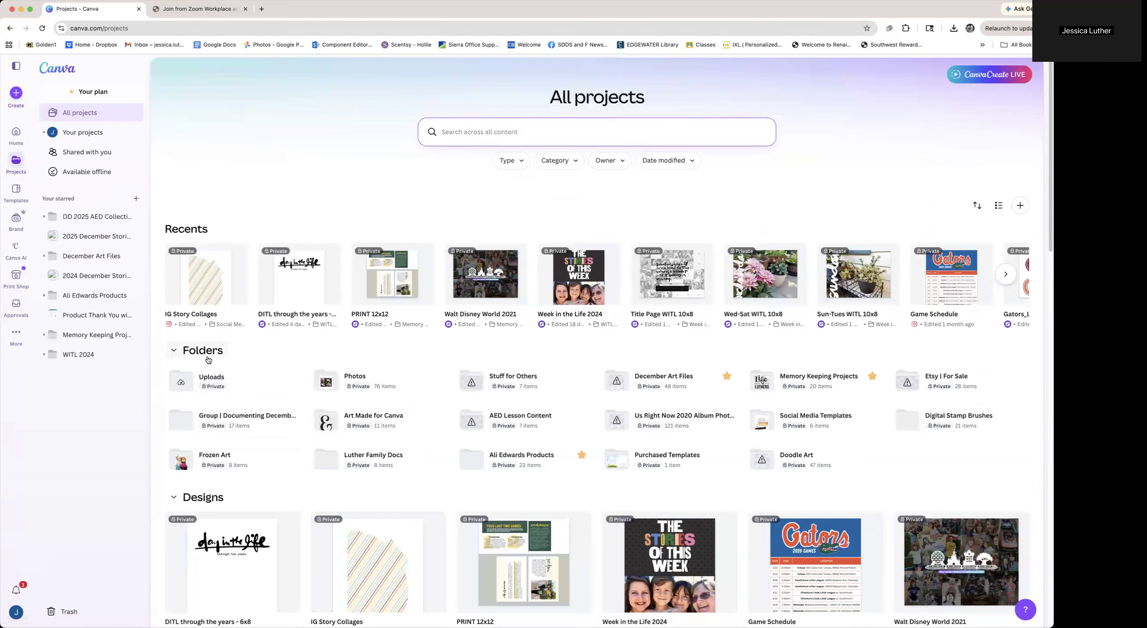
Open the Ali Edwards Products folder, then the AED Kits folder, and show all its subfolders
{"action": "left_click", "coordinate": [519, 462]}
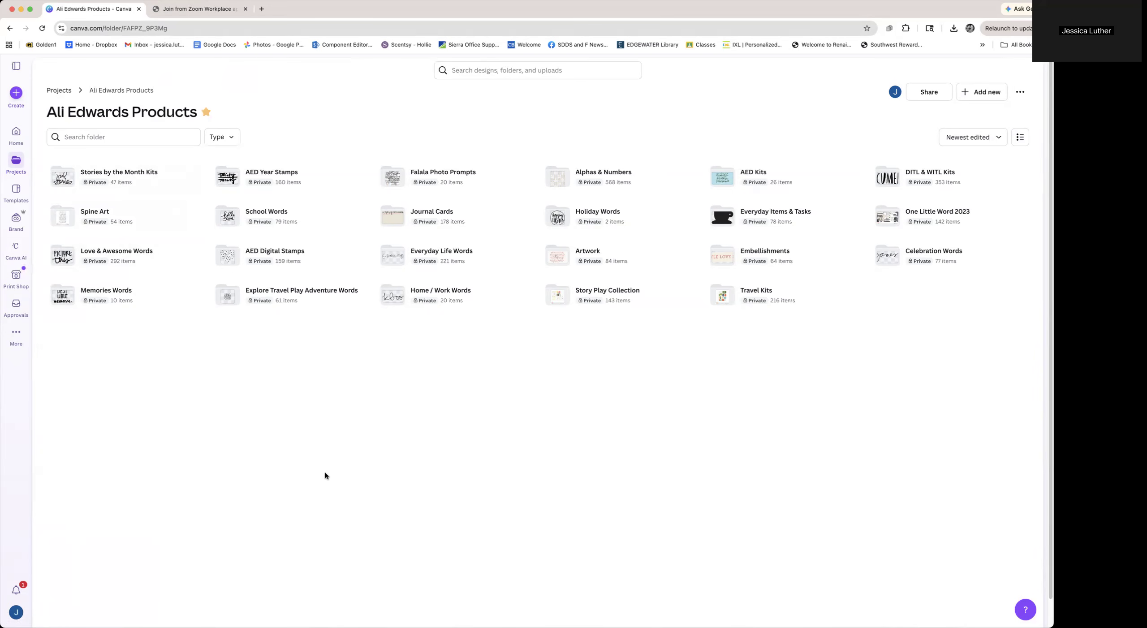
{"action": "left_click", "coordinate": [761, 176]}
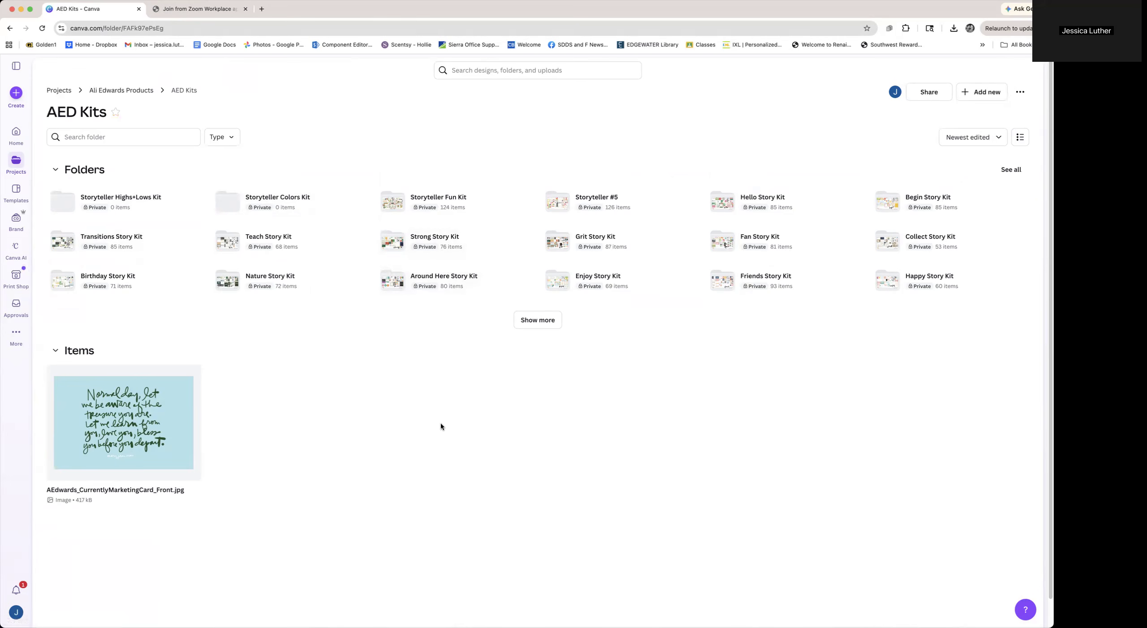
{"action": "left_click", "coordinate": [538, 320]}
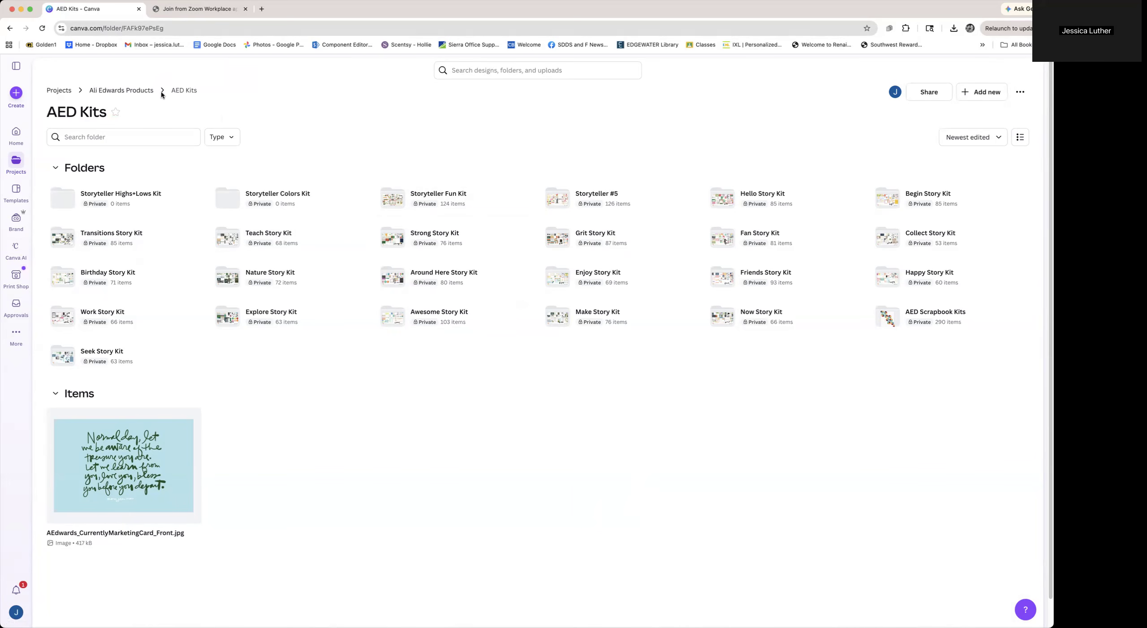
Return to Ali Edwards Products, open the DITL & WITL Kits folder, and browse its items
{"action": "left_click", "coordinate": [142, 90]}
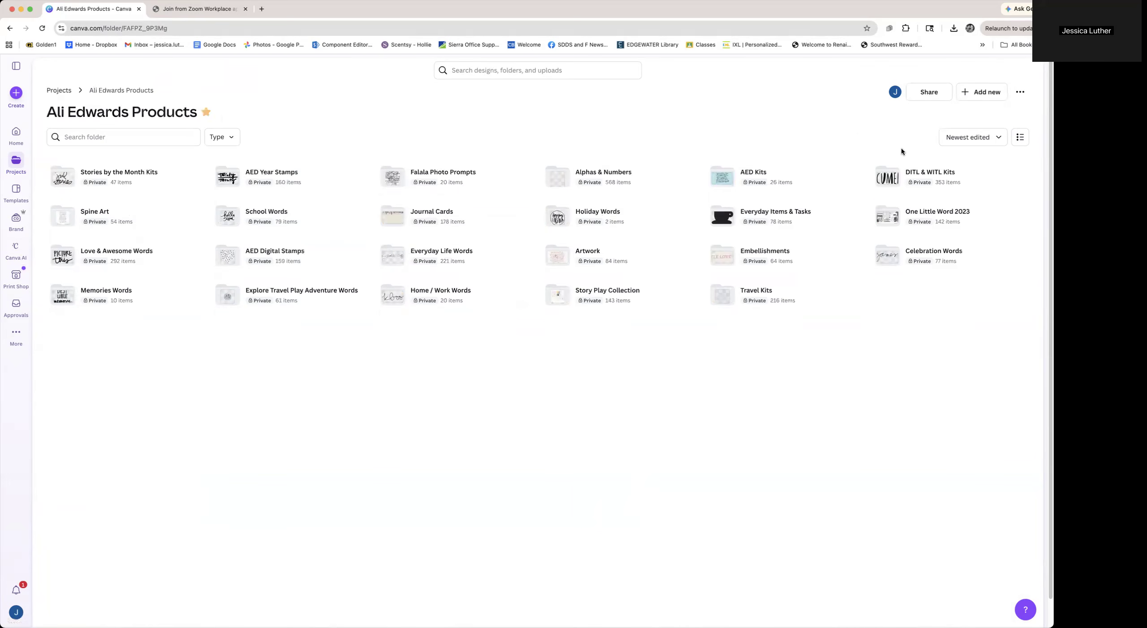
{"action": "left_click", "coordinate": [913, 174]}
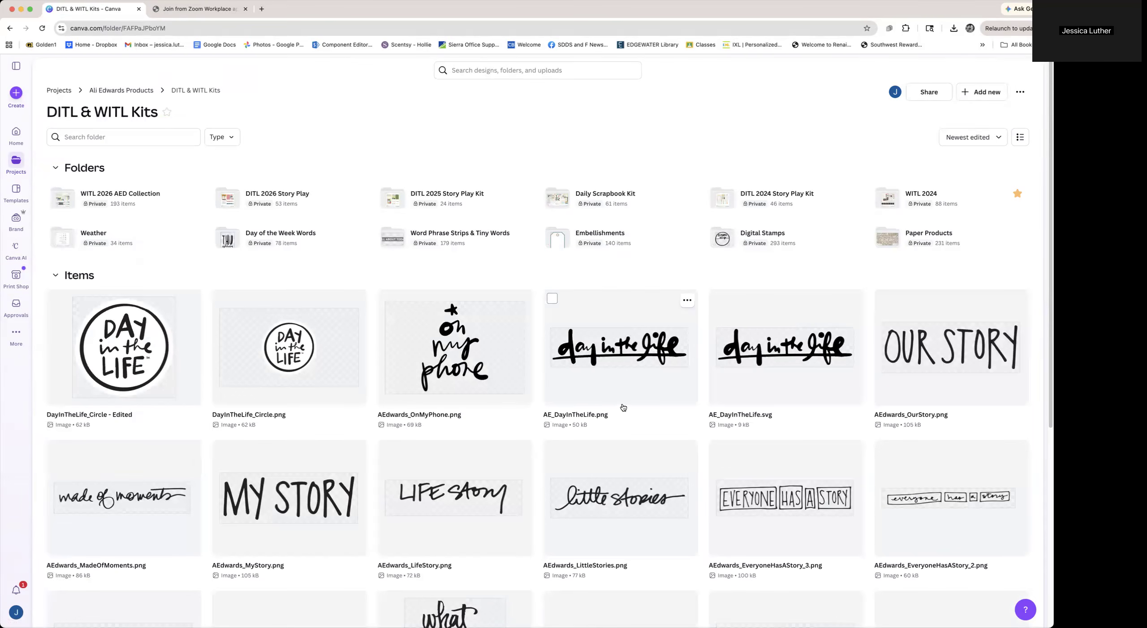
{"action": "scroll", "coordinate": [623, 408], "scroll_direction": "down", "scroll_amount": 8}
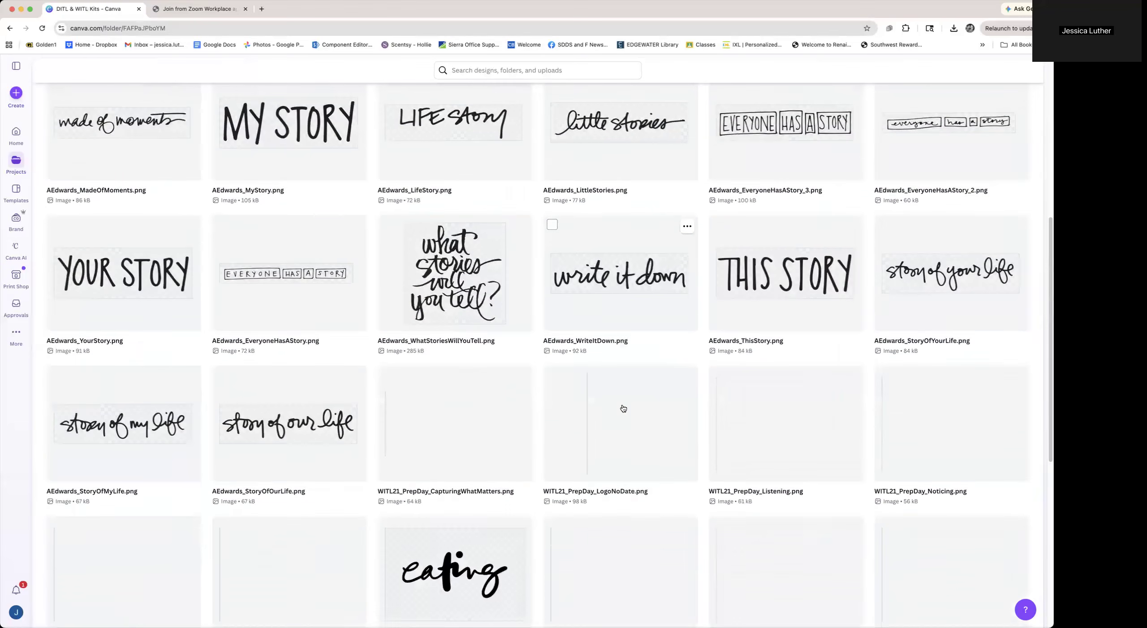
{"action": "scroll", "coordinate": [623, 408], "scroll_direction": "down", "scroll_amount": 1}
{"action": "scroll", "coordinate": [623, 408], "scroll_direction": "down", "scroll_amount": 8}
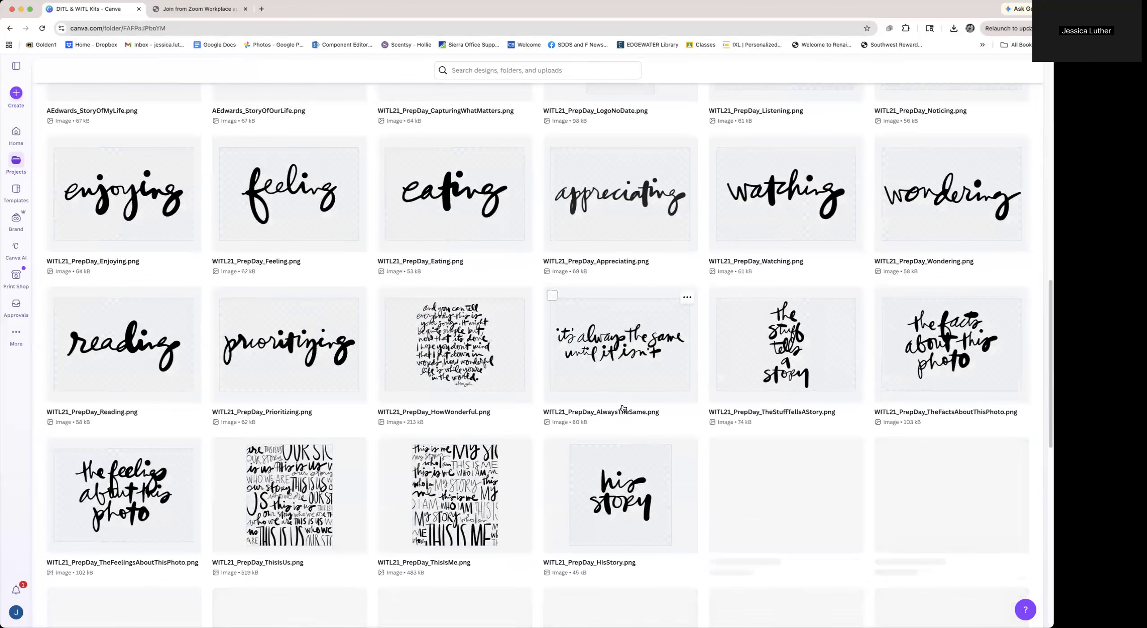
{"action": "scroll", "coordinate": [623, 407], "scroll_direction": "up", "scroll_amount": 17}
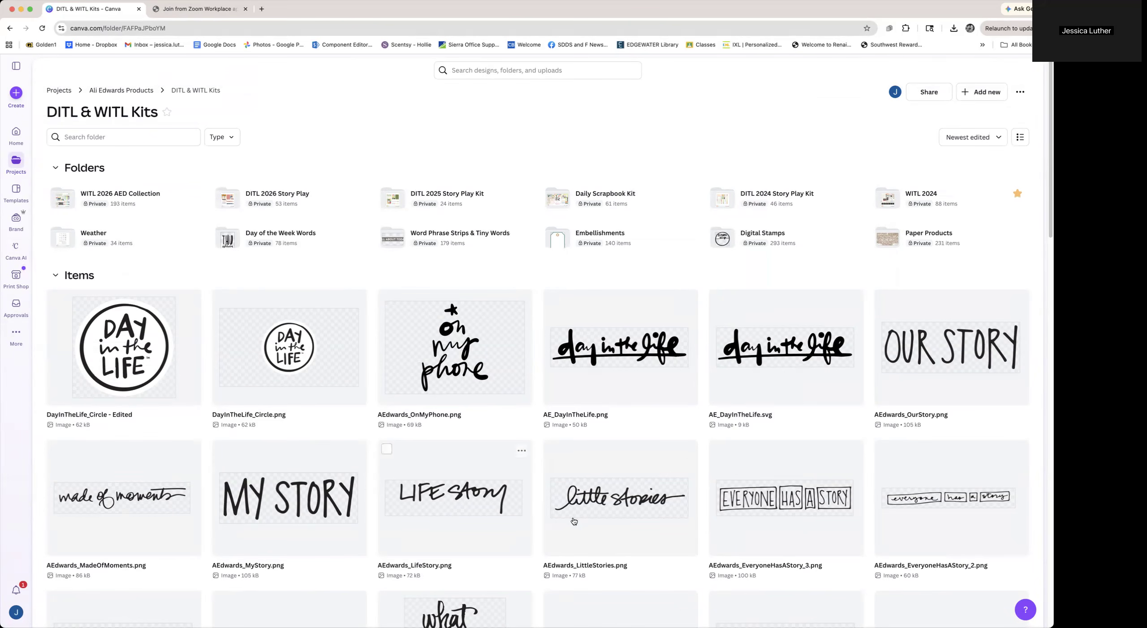
{"action": "scroll", "coordinate": [580, 519], "scroll_direction": "down", "scroll_amount": 15}
{"action": "scroll", "coordinate": [579, 520], "scroll_direction": "down", "scroll_amount": 5}
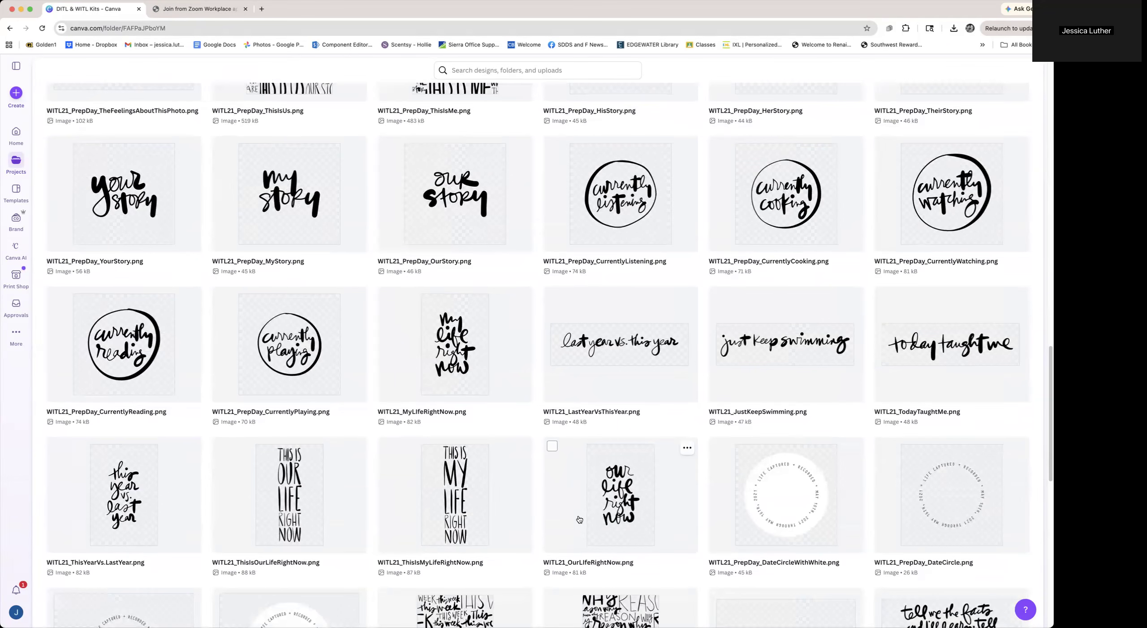
{"action": "scroll", "coordinate": [579, 520], "scroll_direction": "up", "scroll_amount": 20}
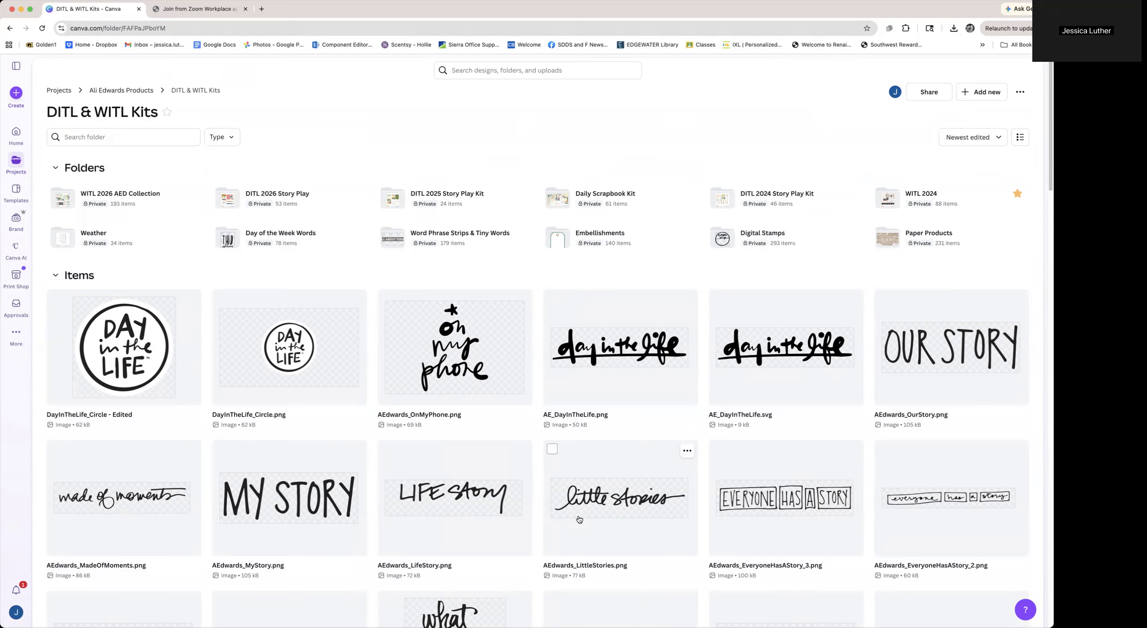
{"action": "scroll", "coordinate": [579, 519], "scroll_direction": "down", "scroll_amount": 20}
{"action": "scroll", "coordinate": [579, 520], "scroll_direction": "down", "scroll_amount": 10}
{"action": "scroll", "coordinate": [579, 520], "scroll_direction": "down", "scroll_amount": 3}
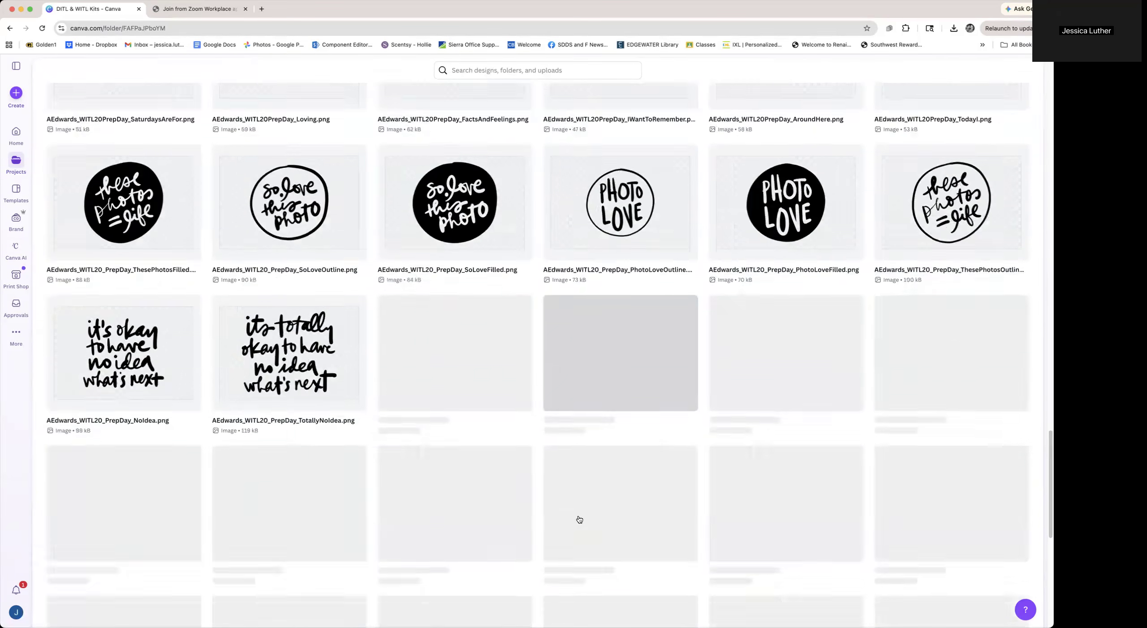
{"action": "scroll", "coordinate": [580, 520], "scroll_direction": "up", "scroll_amount": 3}
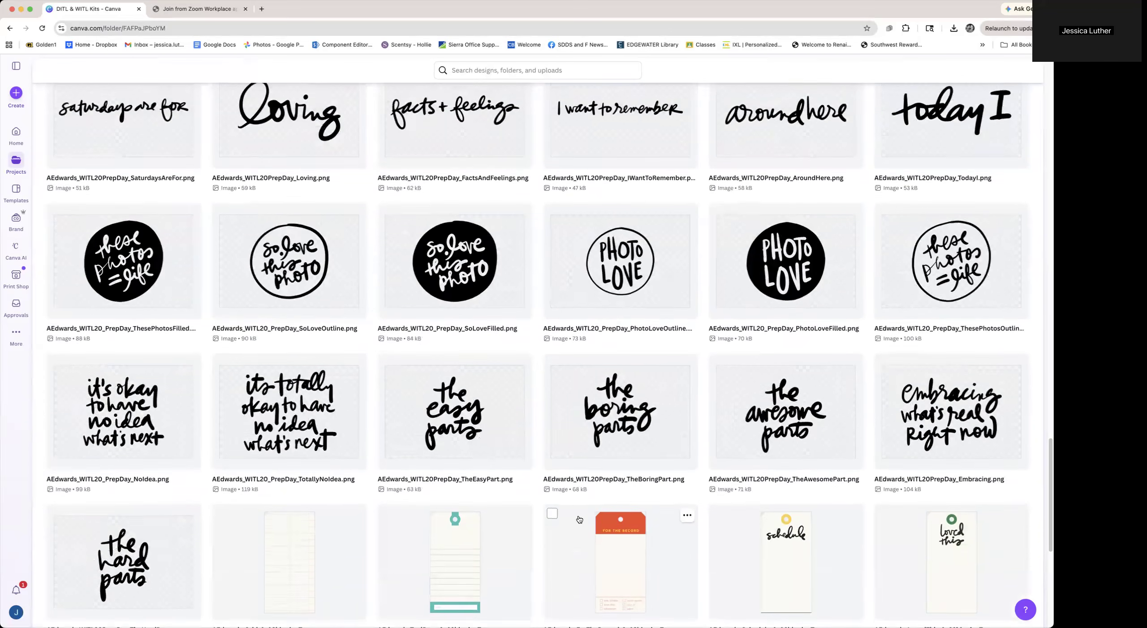
{"action": "scroll", "coordinate": [579, 519], "scroll_direction": "up", "scroll_amount": 20}
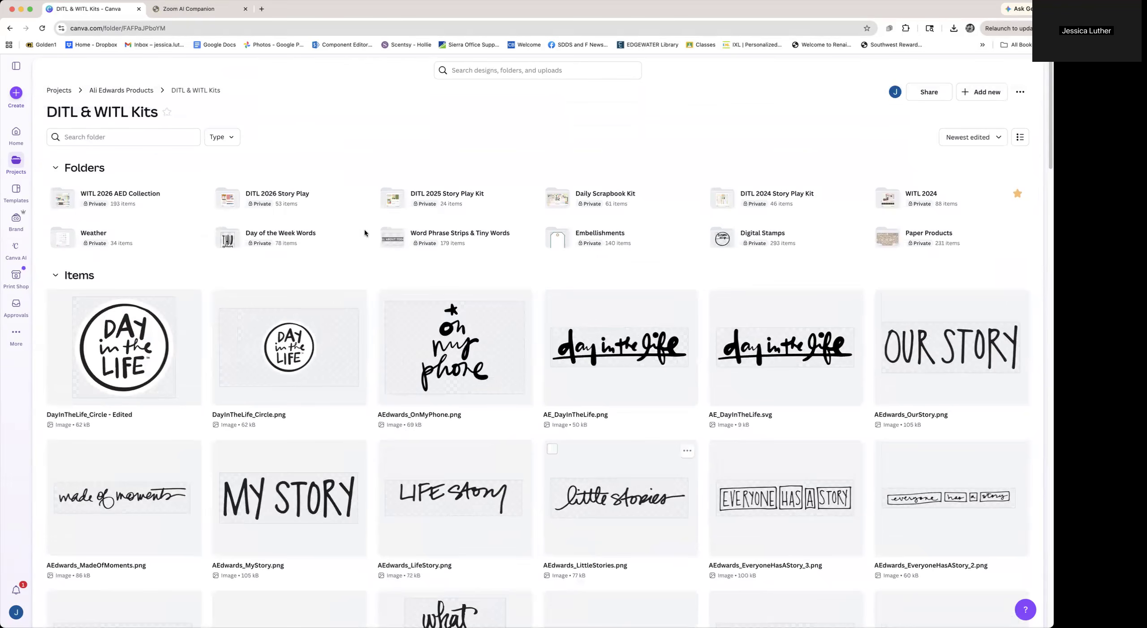
Open the WITL 2026 AED Collection folder and preview the AEdwards_WITL2026_MainKit_PREV.jpg image
{"action": "left_click", "coordinate": [97, 197]}
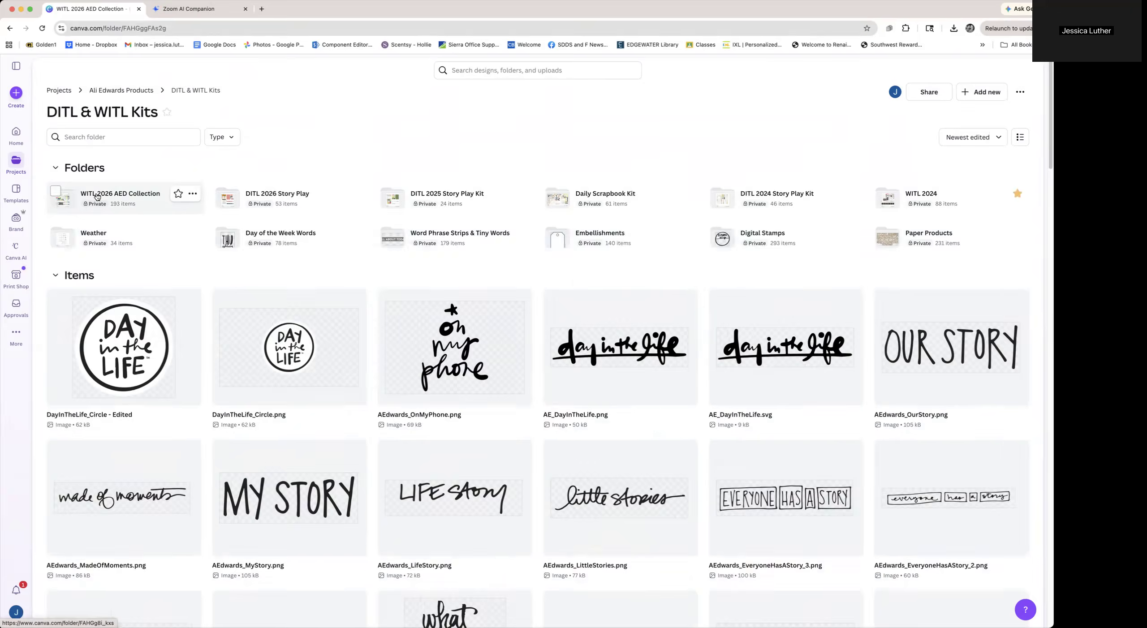
{"action": "scroll", "coordinate": [450, 498], "scroll_direction": "down", "scroll_amount": 20}
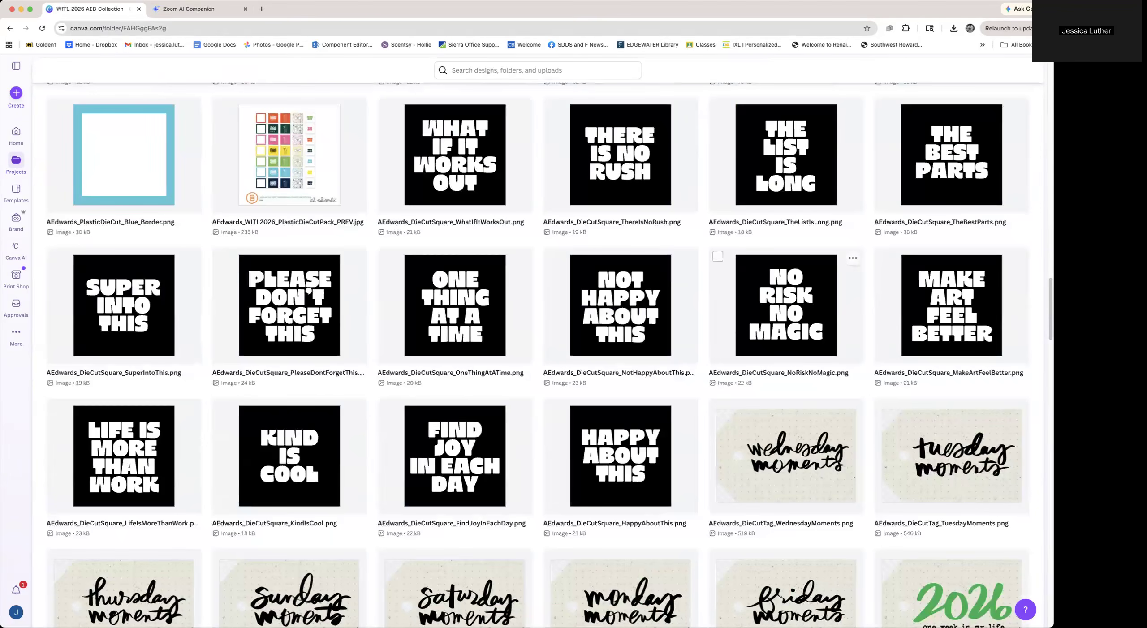
{"action": "scroll", "coordinate": [1047, 365], "scroll_direction": "down", "scroll_amount": 3}
{"action": "scroll", "coordinate": [1047, 365], "scroll_direction": "down", "scroll_amount": 20}
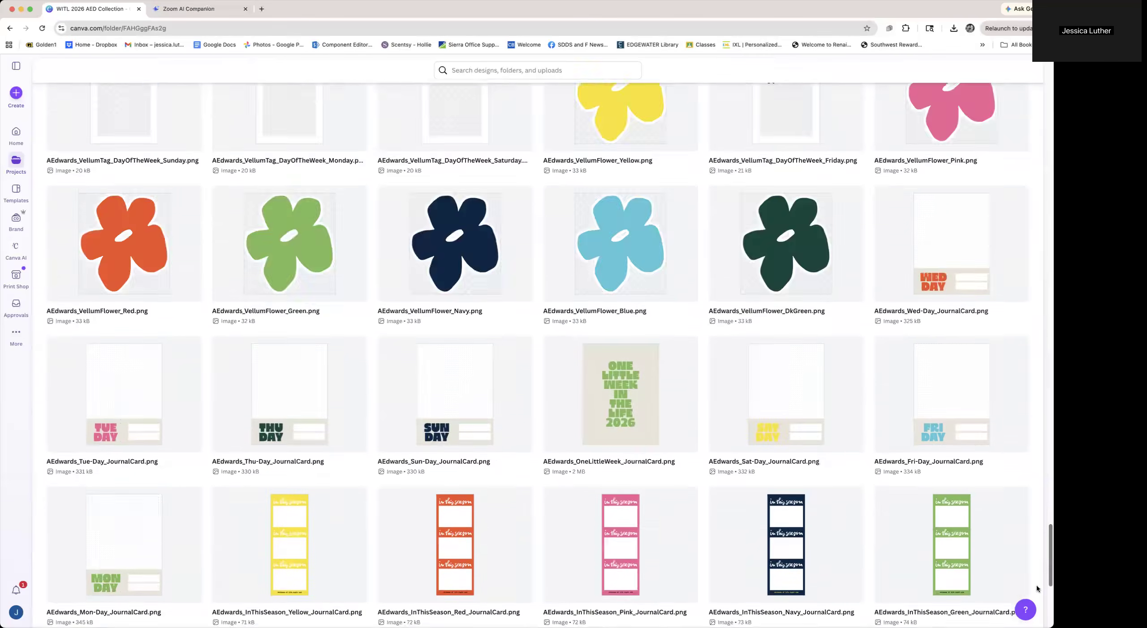
{"action": "left_click", "coordinate": [824, 486]}
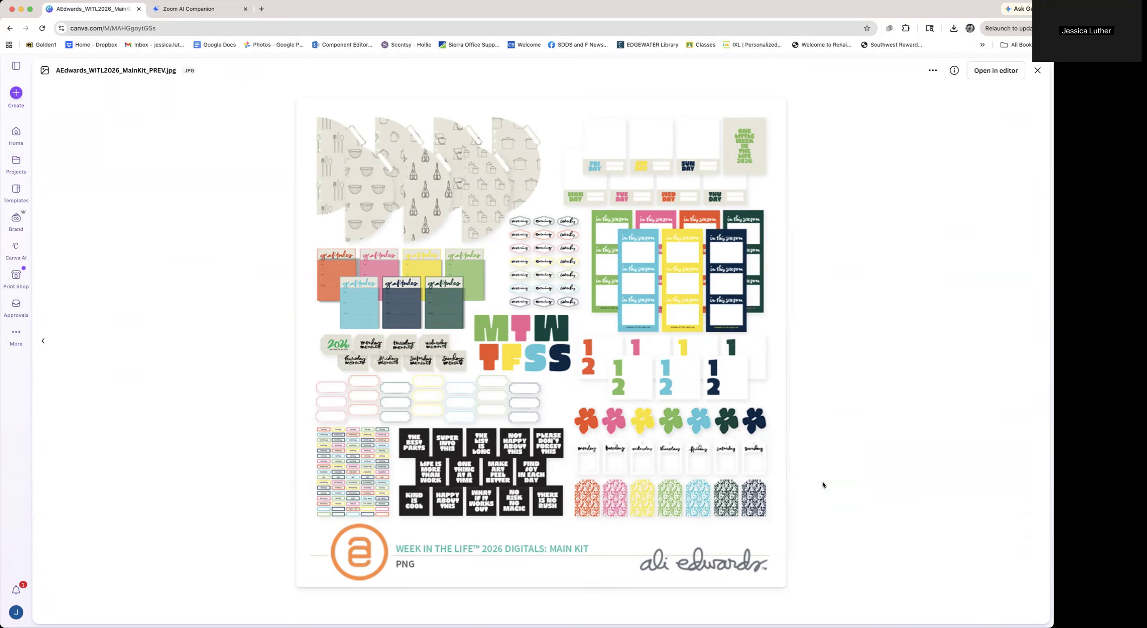
{"action": "left_click", "coordinate": [1038, 71]}
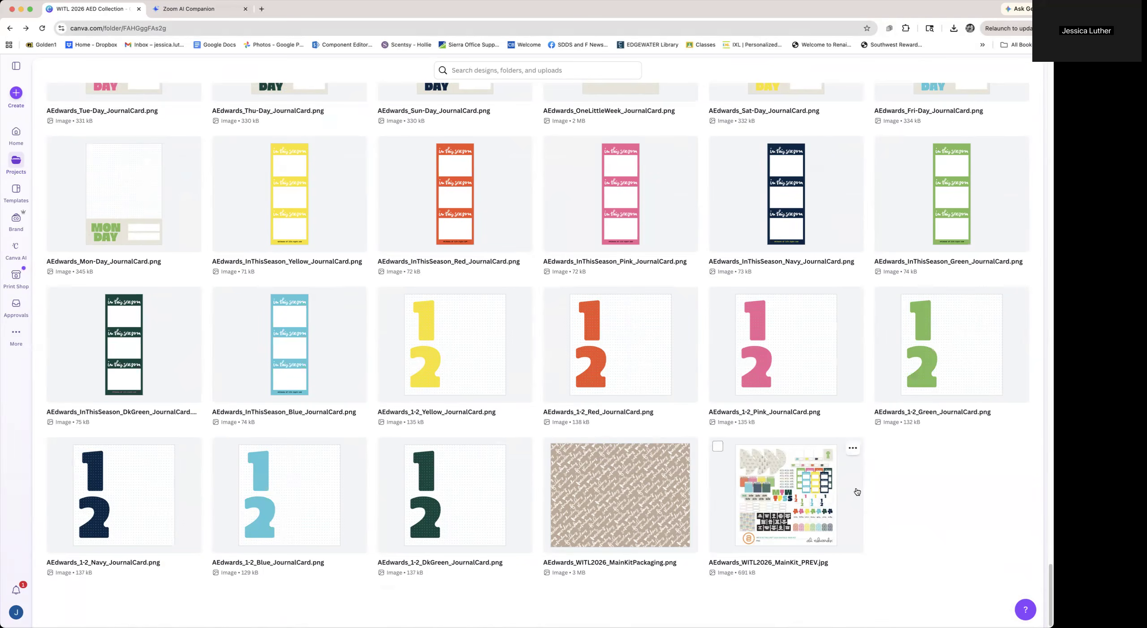
Browse upward through the collection's journal cards, vellum flowers and tags
{"action": "scroll", "coordinate": [538, 515], "scroll_direction": "up", "scroll_amount": 5}
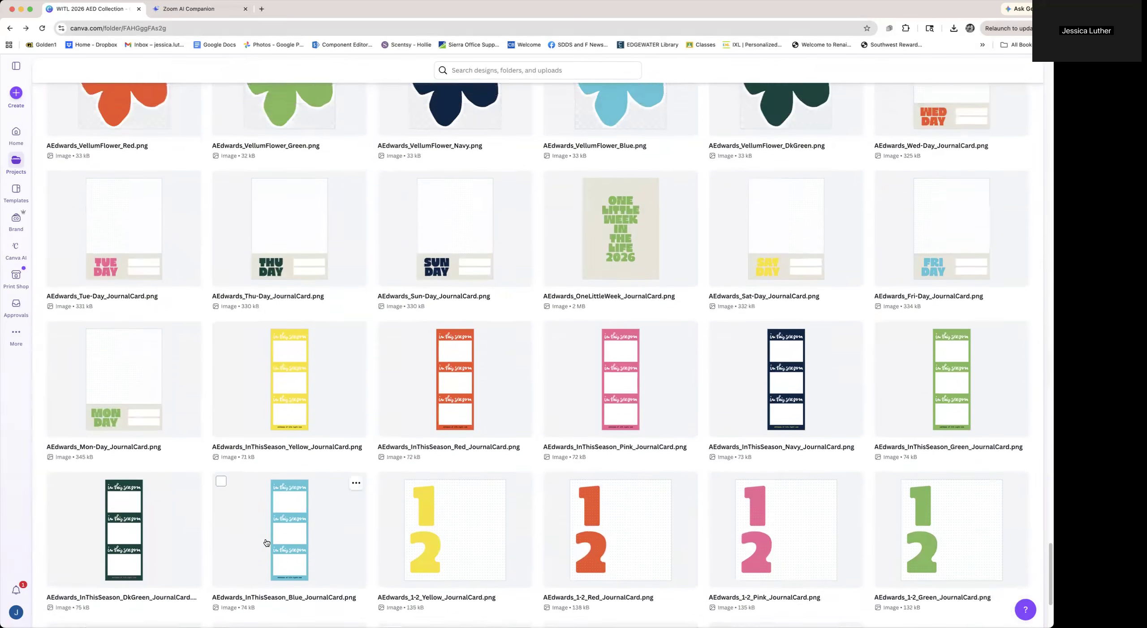
{"action": "scroll", "coordinate": [266, 543], "scroll_direction": "up", "scroll_amount": 4}
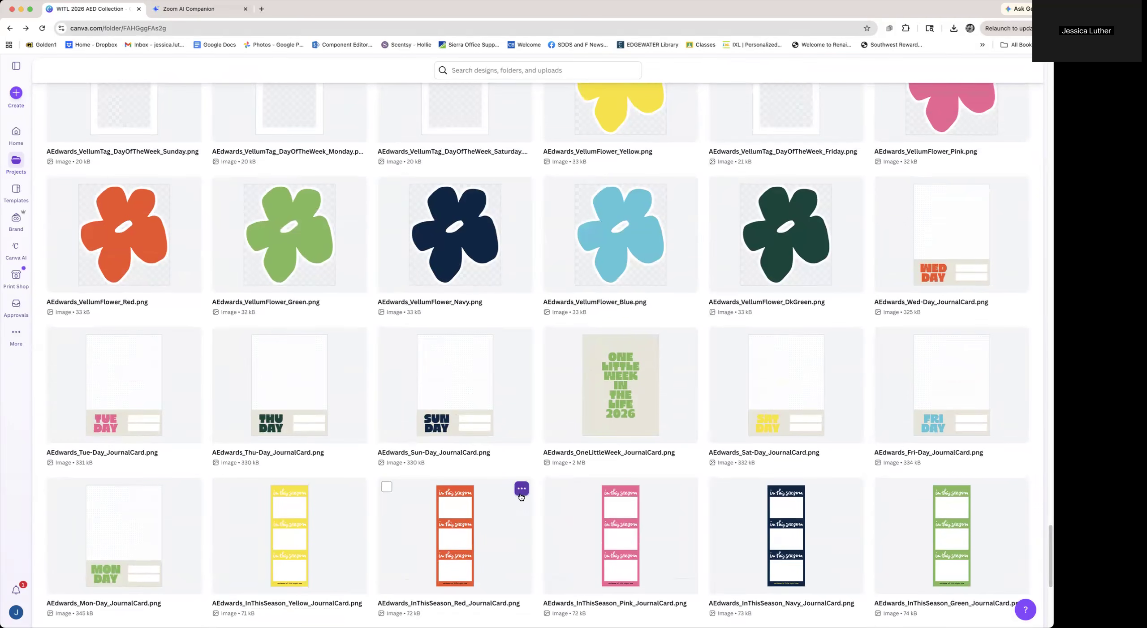
{"action": "scroll", "coordinate": [521, 498], "scroll_direction": "up", "scroll_amount": 4}
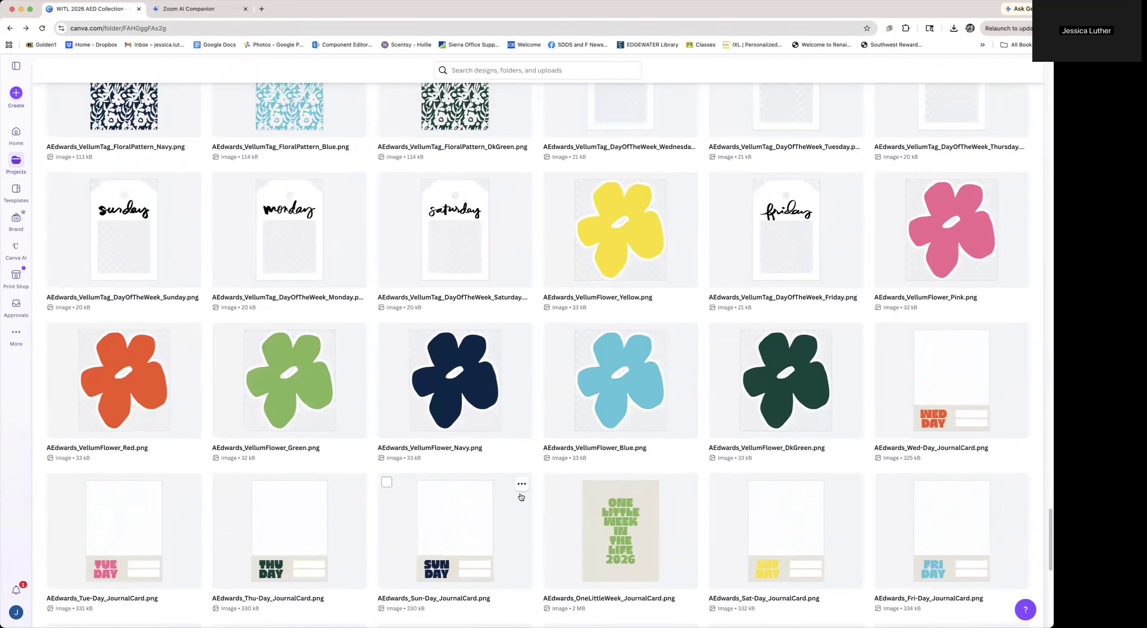
{"action": "scroll", "coordinate": [521, 497], "scroll_direction": "up", "scroll_amount": 2}
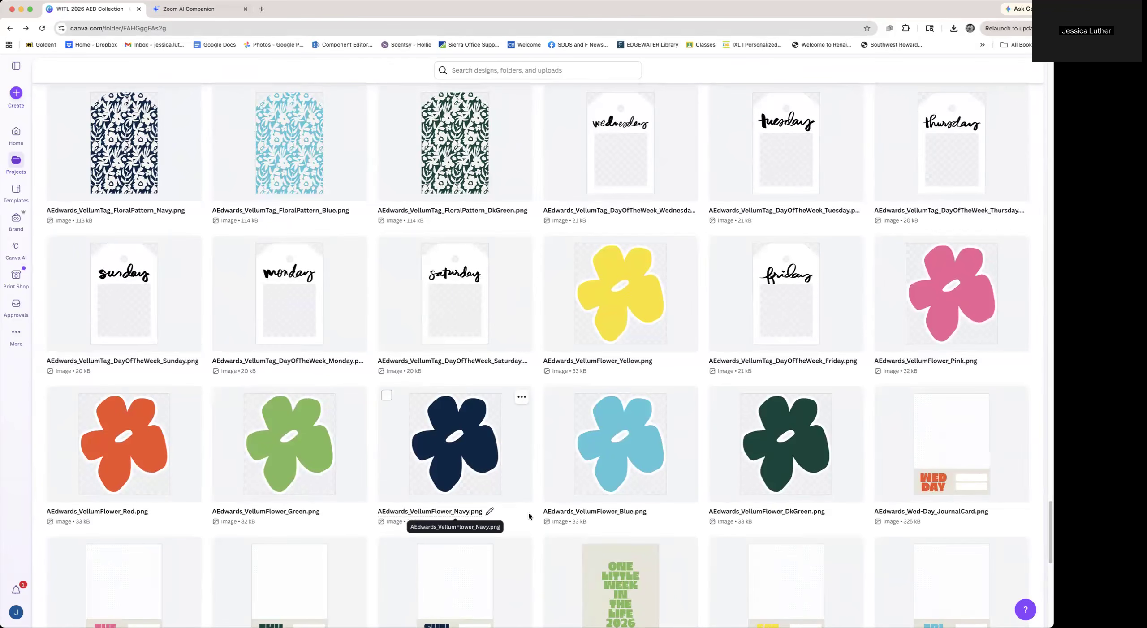
Return to the top of the WITL 2026 AED Collection folder and open the Individual Word Phrases subfolder
{"action": "scroll", "coordinate": [529, 516], "scroll_direction": "up", "scroll_amount": 3}
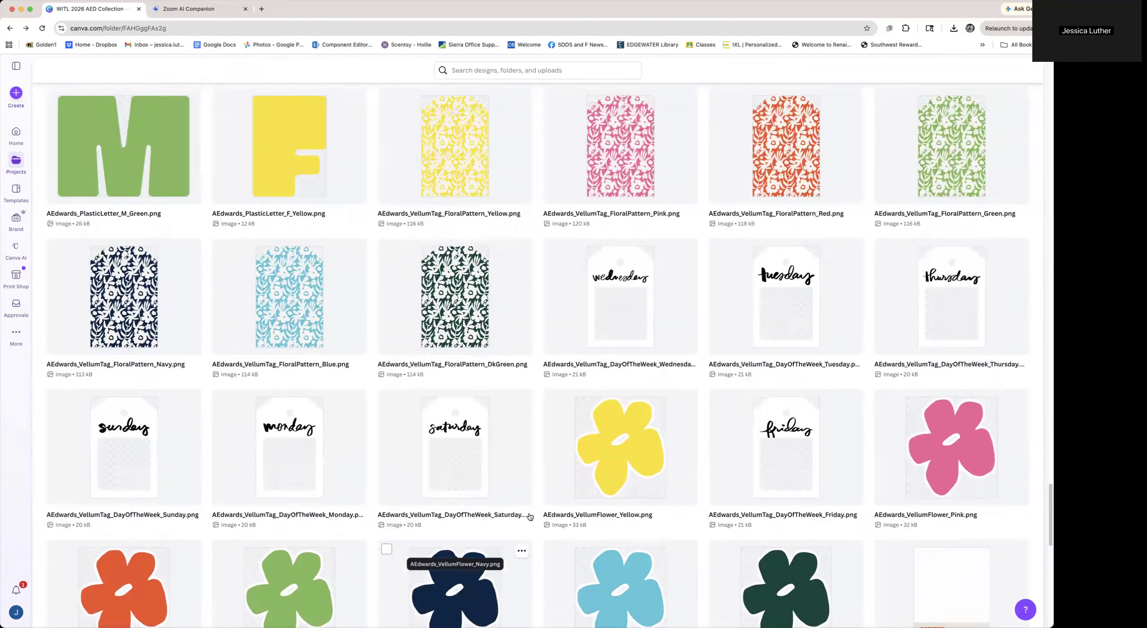
{"action": "scroll", "coordinate": [530, 517], "scroll_direction": "up", "scroll_amount": 5}
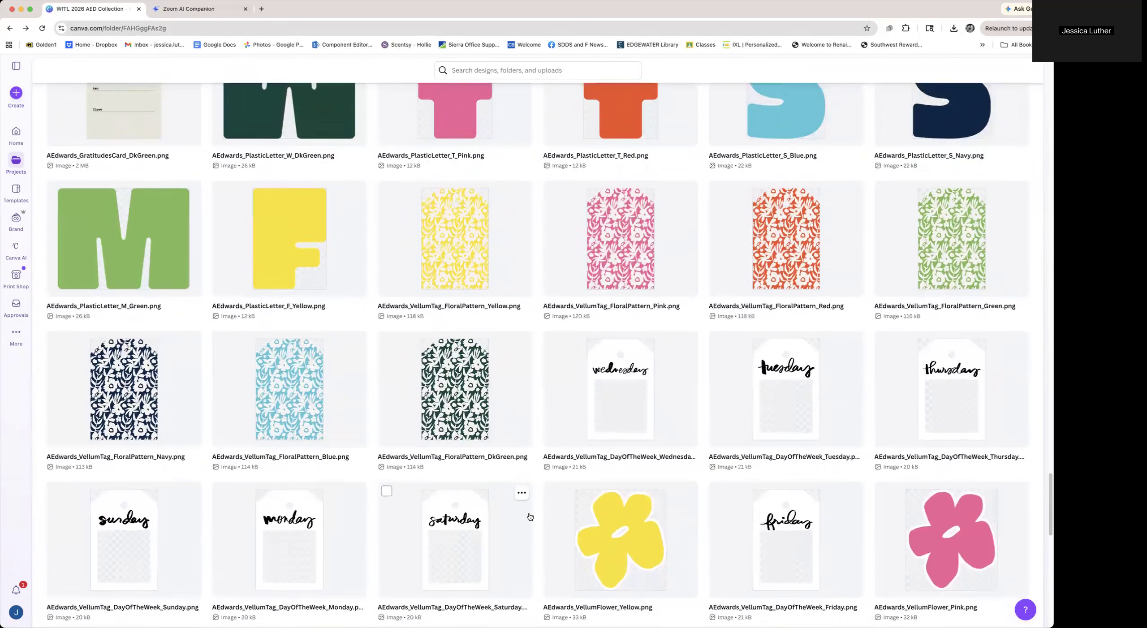
{"action": "scroll", "coordinate": [530, 517], "scroll_direction": "up", "scroll_amount": 10}
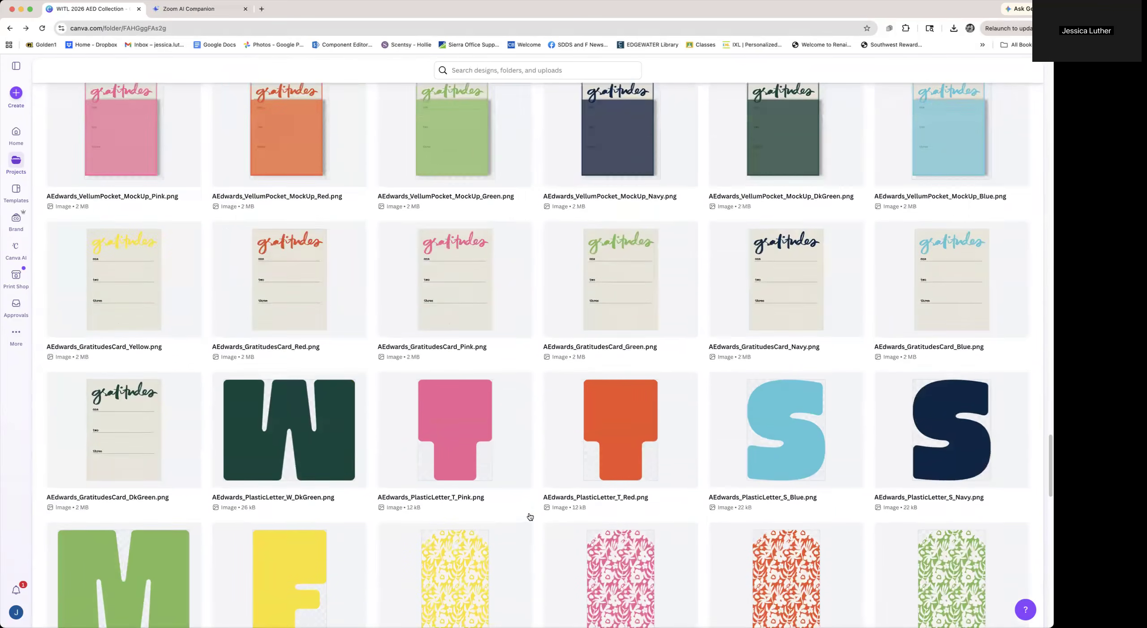
{"action": "scroll", "coordinate": [530, 516], "scroll_direction": "up", "scroll_amount": 8}
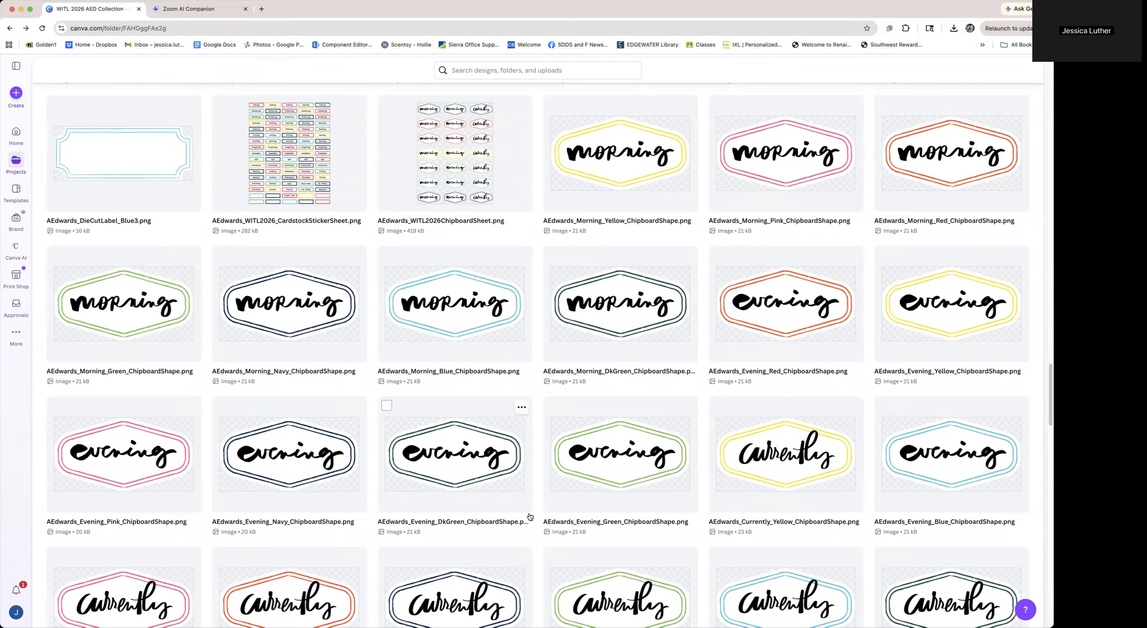
{"action": "scroll", "coordinate": [531, 517], "scroll_direction": "up", "scroll_amount": 20}
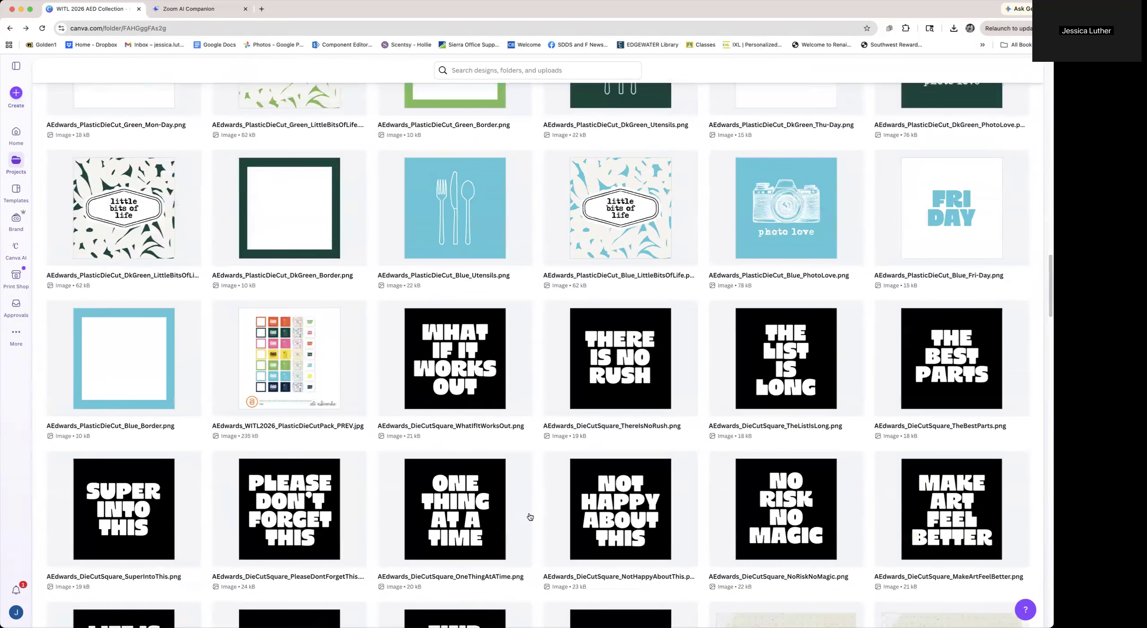
{"action": "scroll", "coordinate": [531, 518], "scroll_direction": "up", "scroll_amount": 3}
{"action": "scroll", "coordinate": [531, 517], "scroll_direction": "up", "scroll_amount": 20}
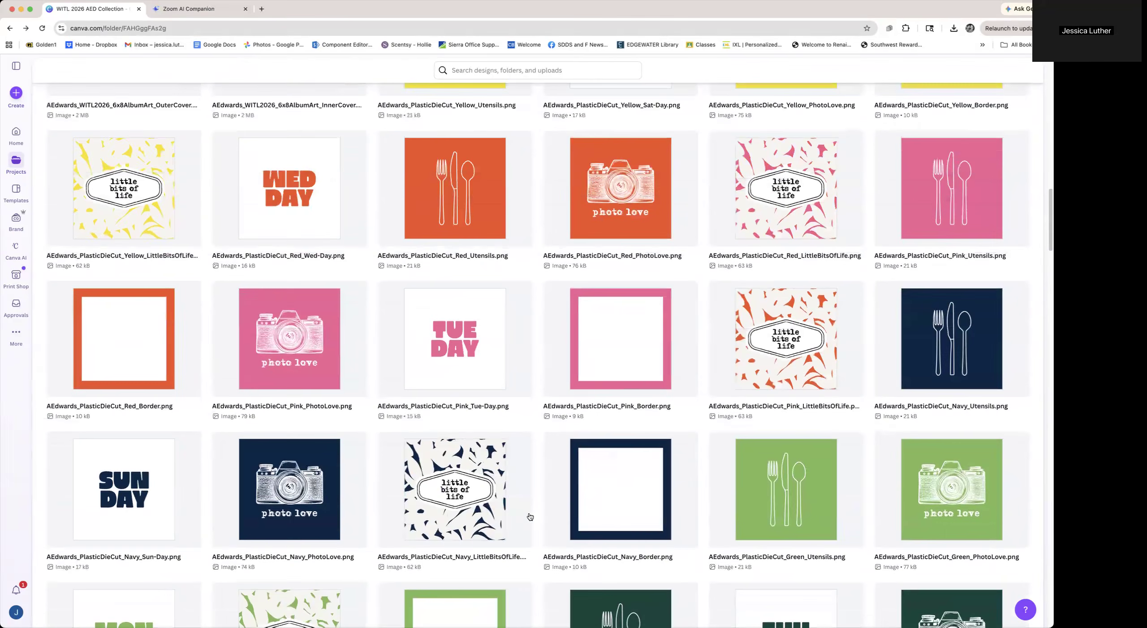
{"action": "scroll", "coordinate": [529, 513], "scroll_direction": "up", "scroll_amount": 18}
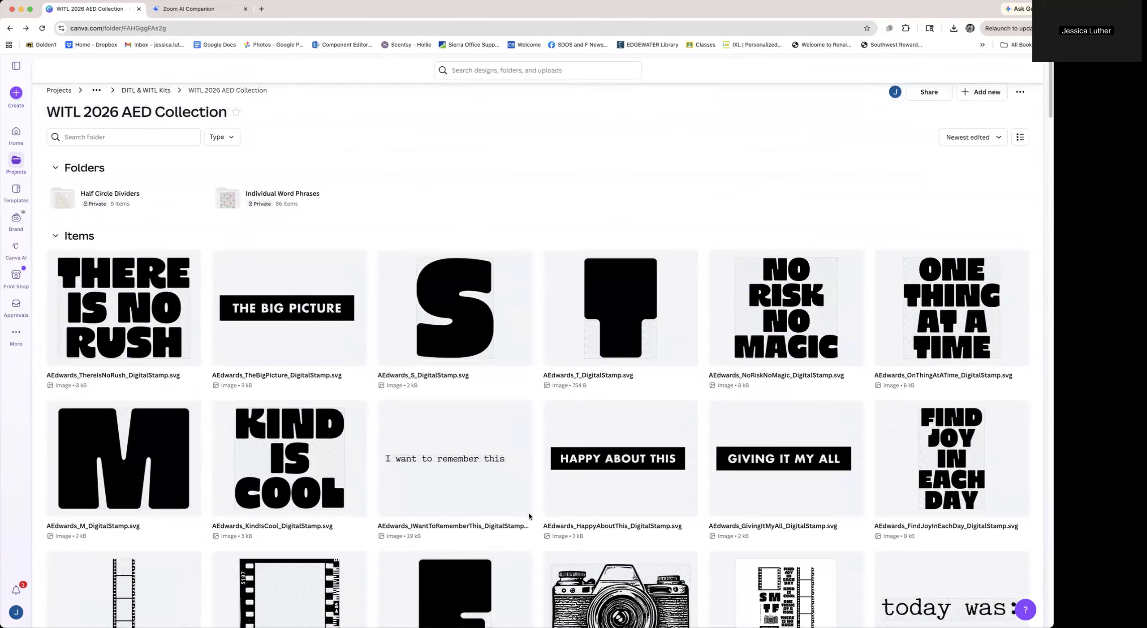
{"action": "left_click", "coordinate": [294, 193]}
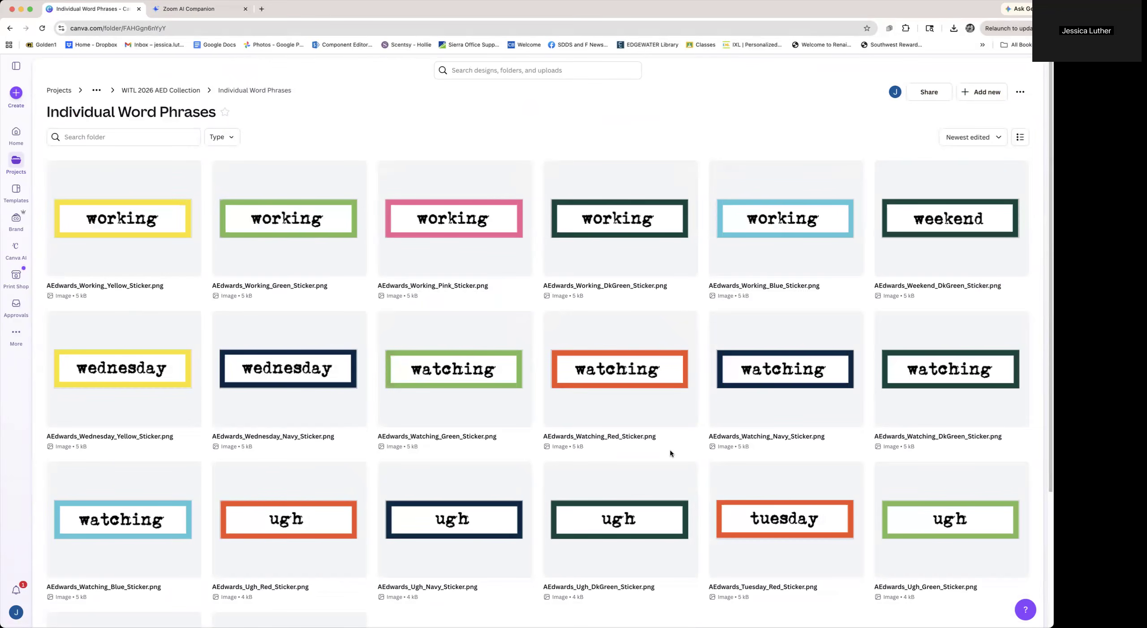
Browse the word phrase stickers and preview the AEdwards_WITL2026_CardstockStickerSheet.png image, then close the preview
{"action": "scroll", "coordinate": [670, 453], "scroll_direction": "down", "scroll_amount": 8}
{"action": "scroll", "coordinate": [671, 452], "scroll_direction": "down", "scroll_amount": 6}
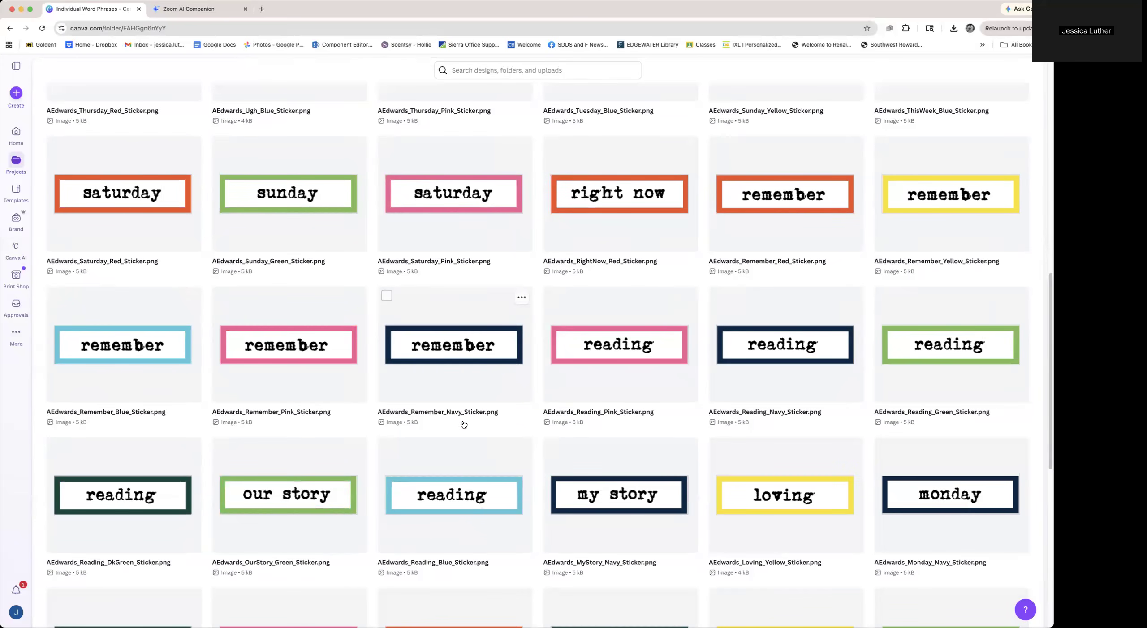
{"action": "scroll", "coordinate": [466, 403], "scroll_direction": "down", "scroll_amount": 15}
{"action": "scroll", "coordinate": [586, 543], "scroll_direction": "down", "scroll_amount": 4}
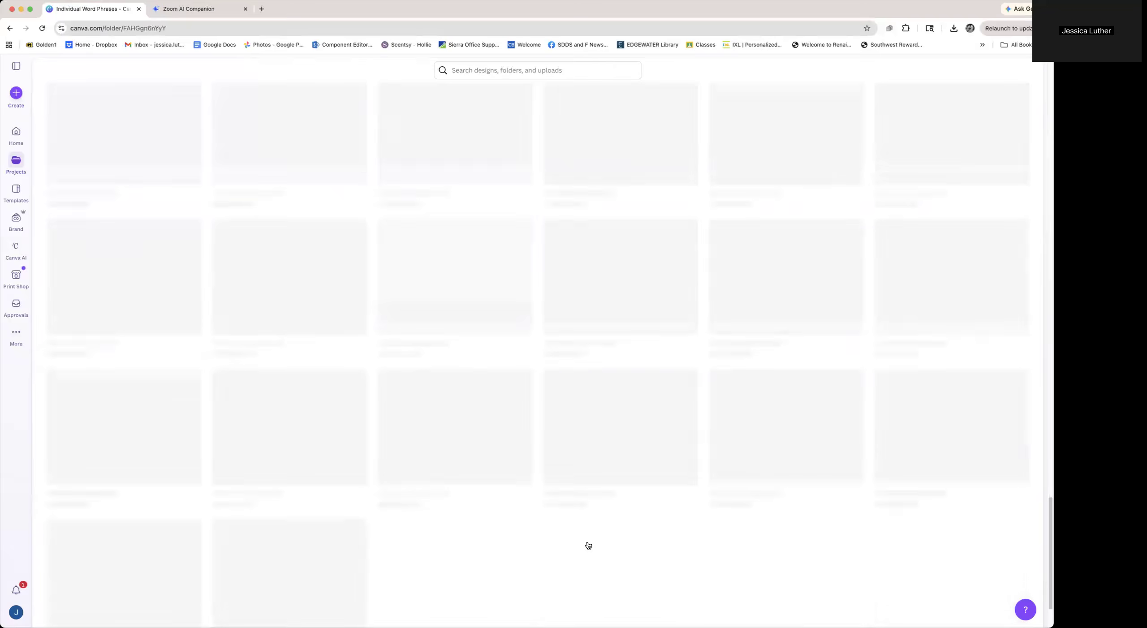
{"action": "left_click", "coordinate": [297, 537]}
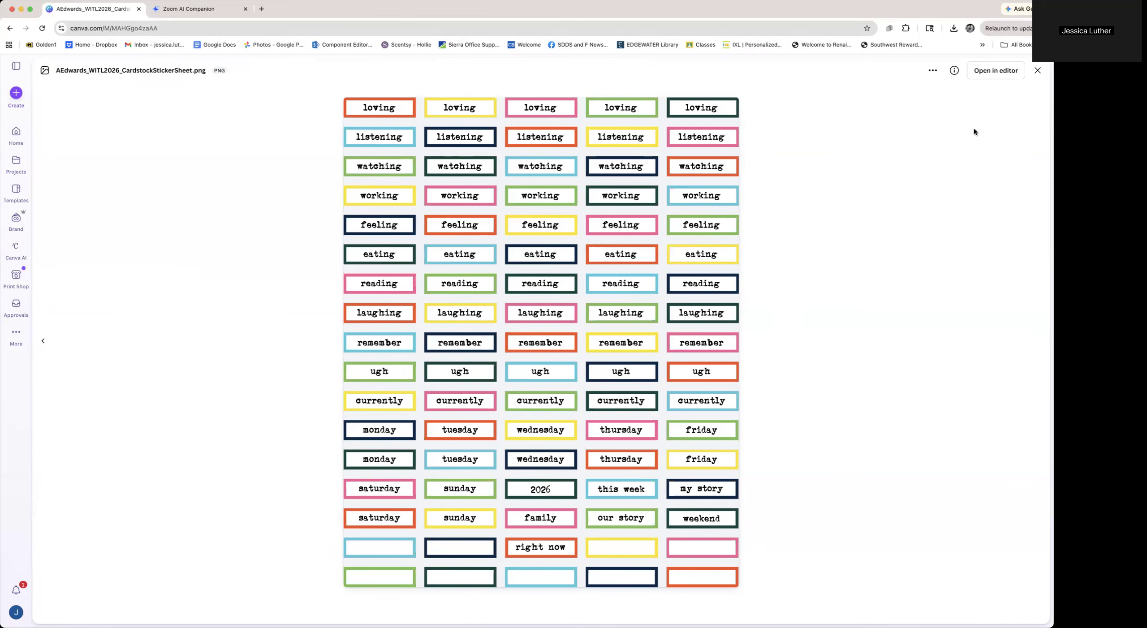
{"action": "left_click", "coordinate": [1034, 72]}
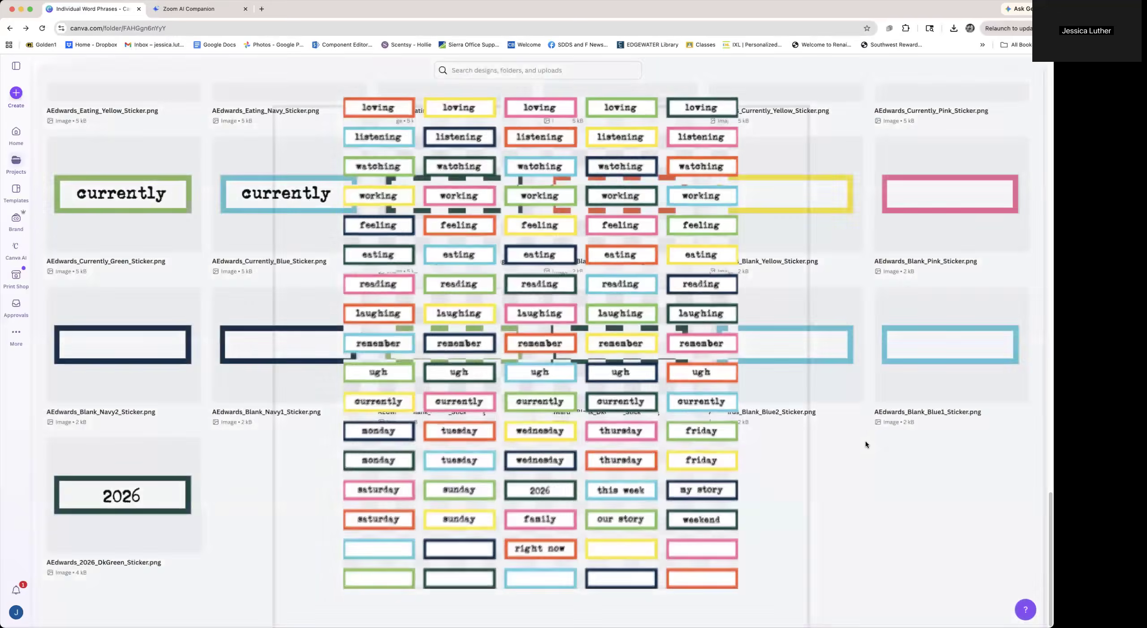
Go back to the WITL 2026 AED Collection folder and open the Half Circle Dividers subfolder
{"action": "scroll", "coordinate": [535, 497], "scroll_direction": "up", "scroll_amount": 20}
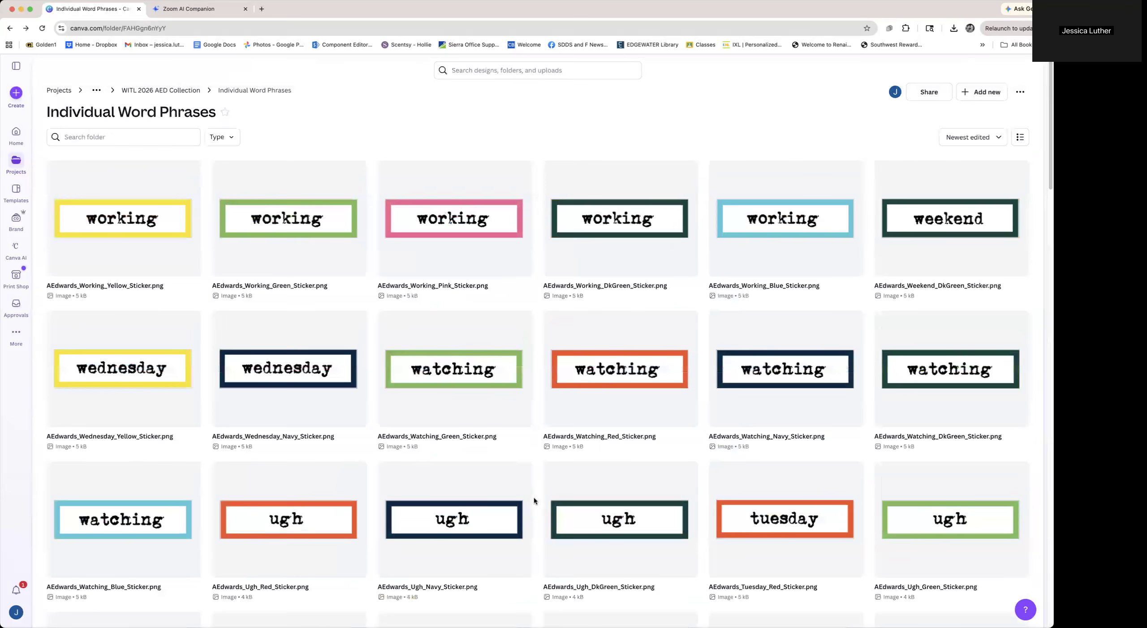
{"action": "left_click", "coordinate": [193, 92]}
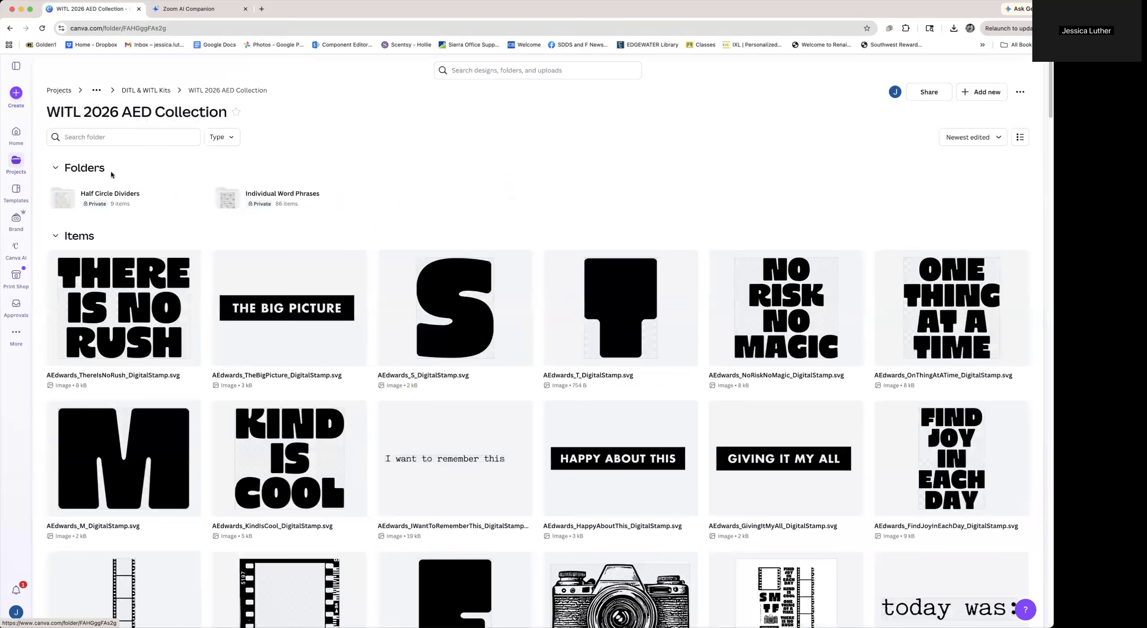
{"action": "left_click", "coordinate": [179, 192]}
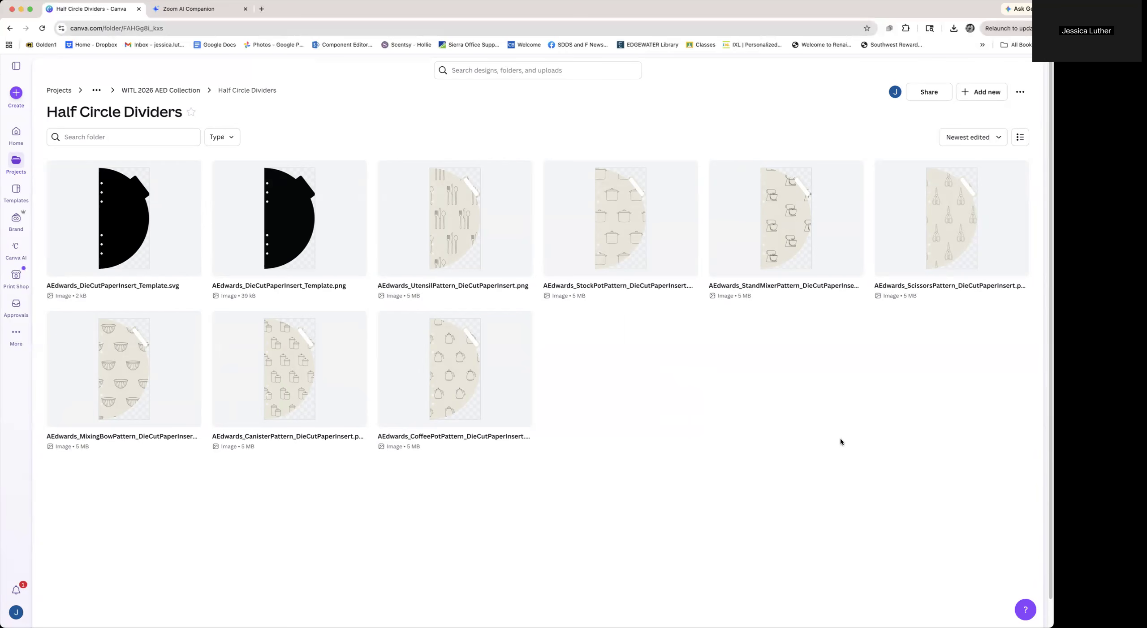
Preview the AEdwards_StandMixerPattern_DieCutPaperInsert.png image, close it, and return to the WITL 2026 AED Collection folder
{"action": "left_click", "coordinate": [802, 272]}
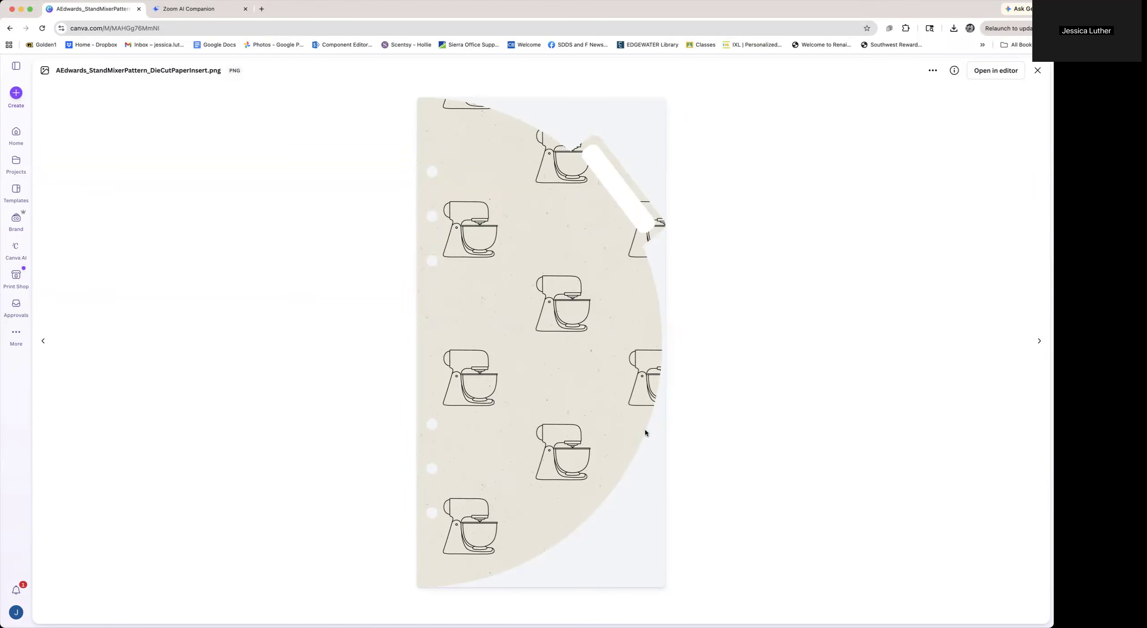
{"action": "left_click", "coordinate": [1038, 71]}
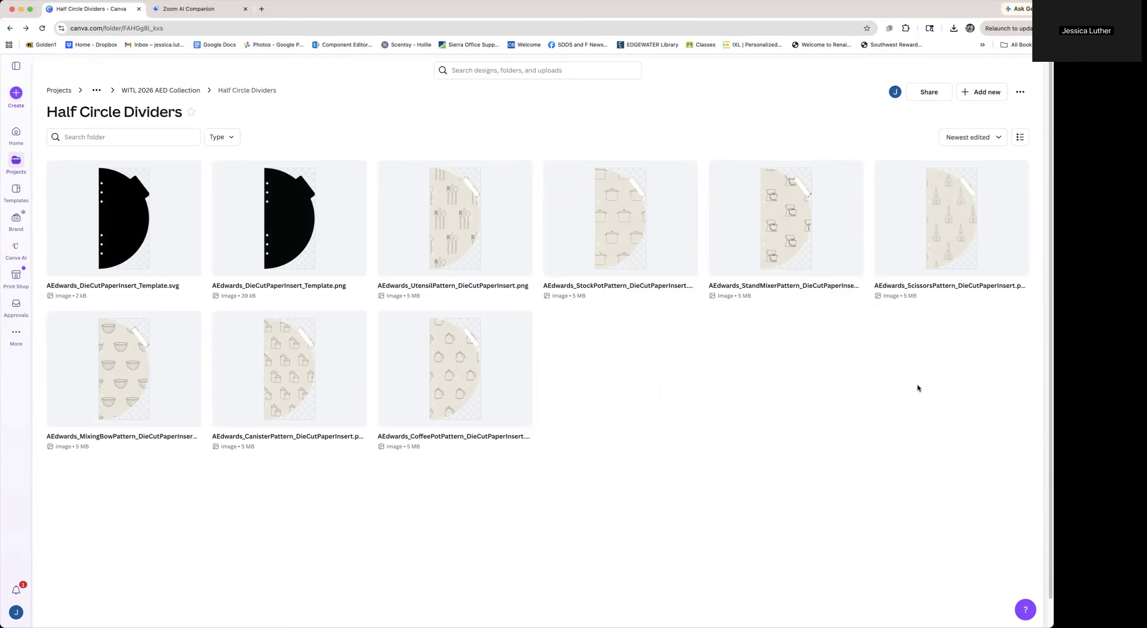
{"action": "left_click", "coordinate": [178, 90]}
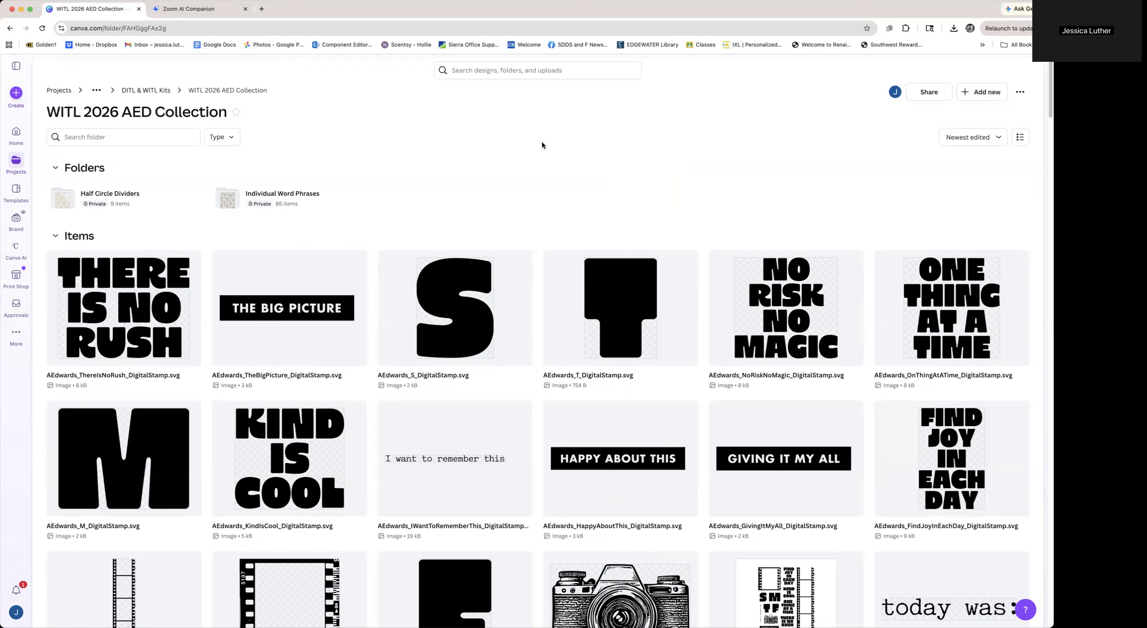
Go to the home page and create a new custom-size design 10.25 by 8.125 inches
{"action": "left_click", "coordinate": [13, 140]}
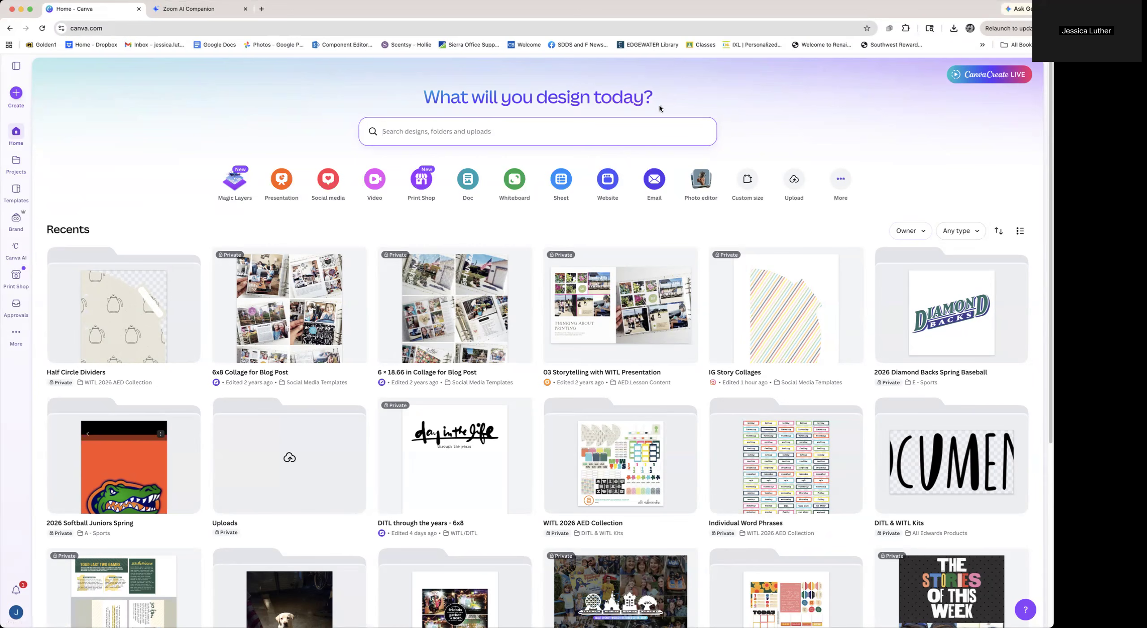
{"action": "left_click", "coordinate": [15, 93]}
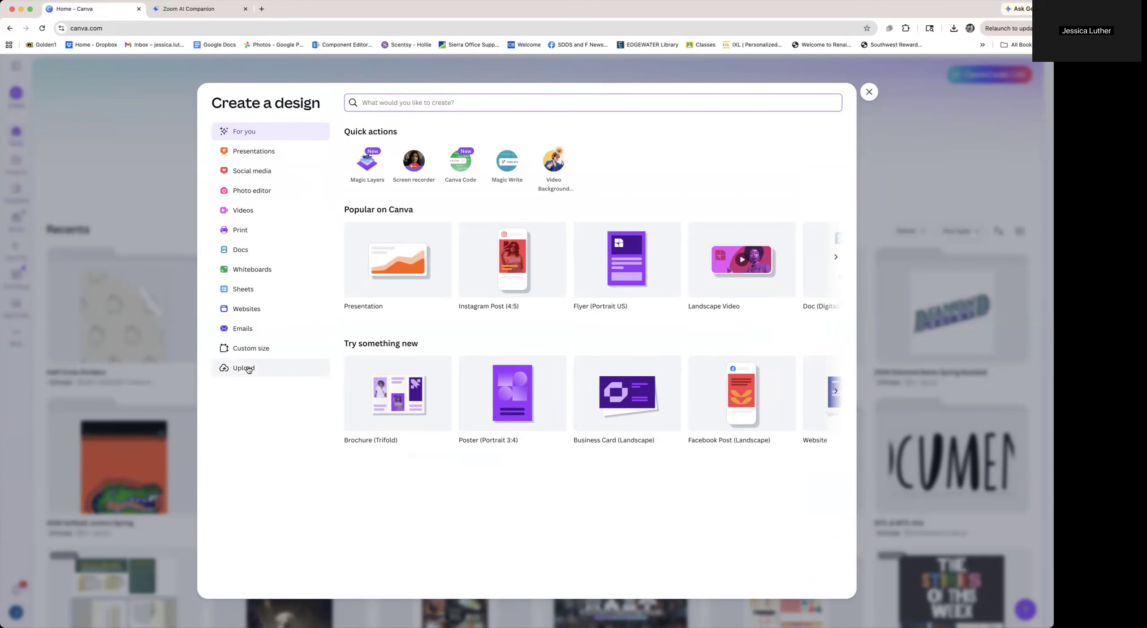
{"action": "left_click", "coordinate": [252, 352]}
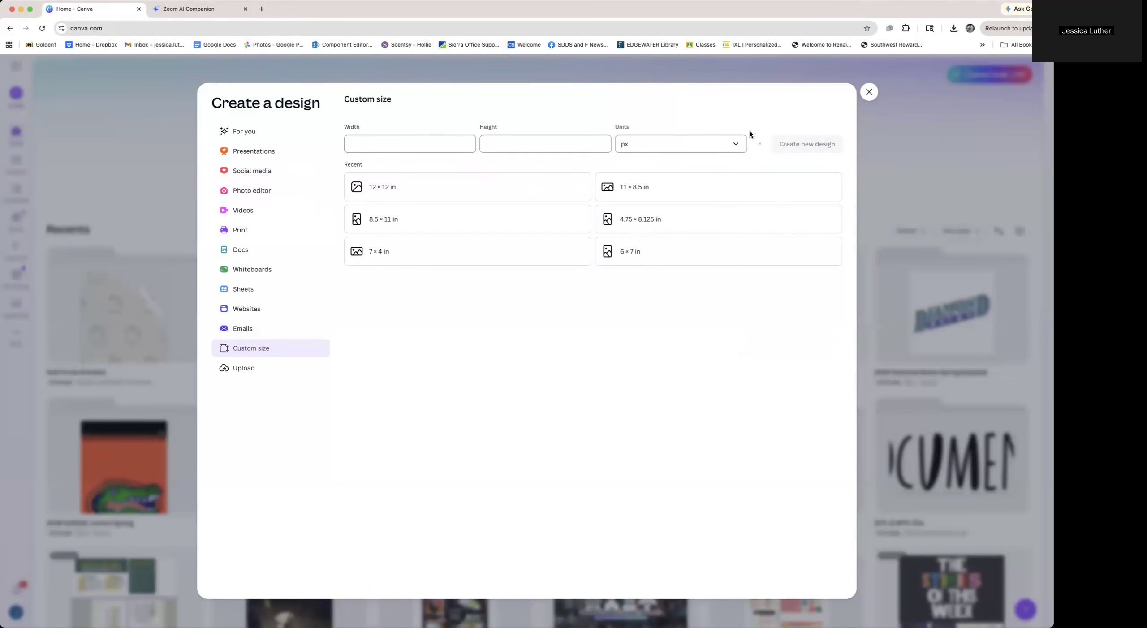
{"action": "left_click", "coordinate": [737, 146]}
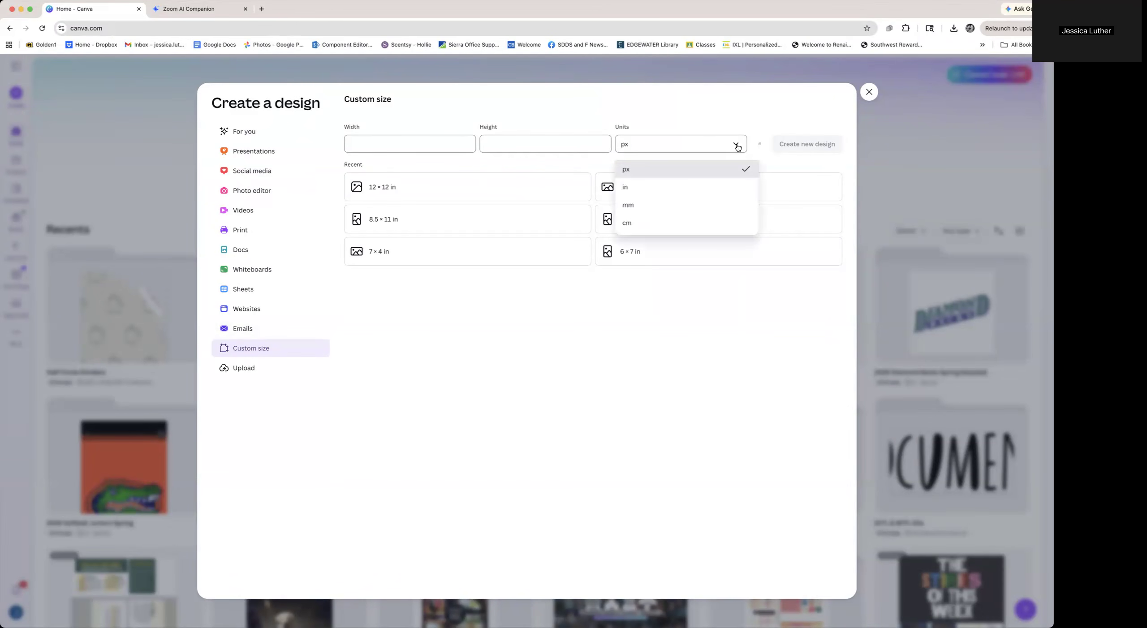
{"action": "left_click", "coordinate": [633, 188]}
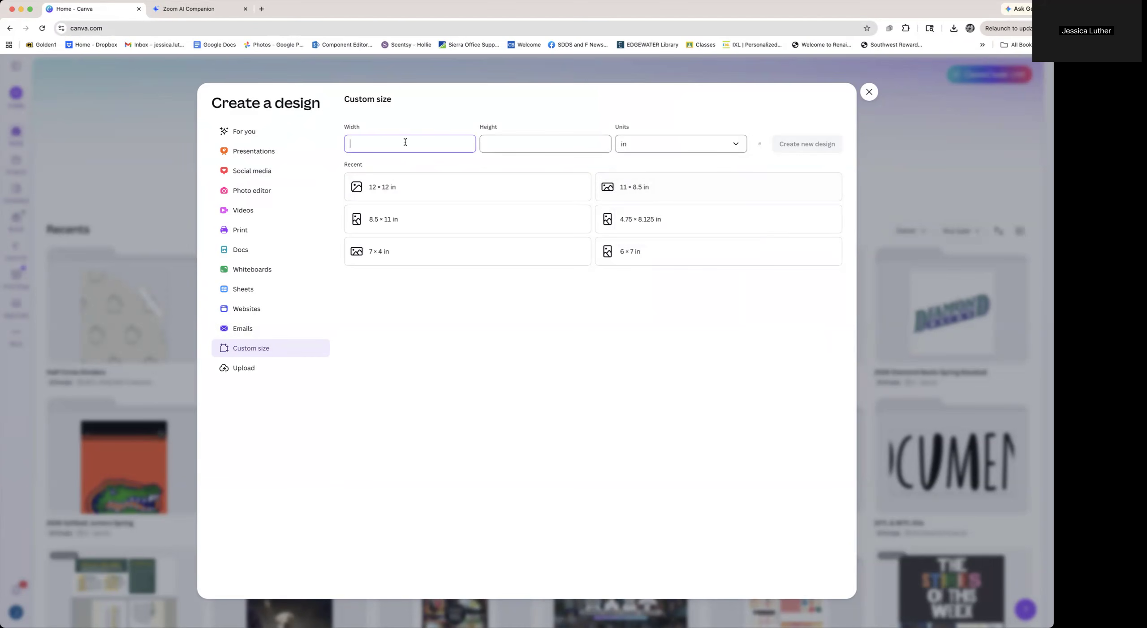
{"action": "type", "text": "10.25"}
{"action": "left_click", "coordinate": [514, 145]}
{"action": "type", "text": "8.125"}
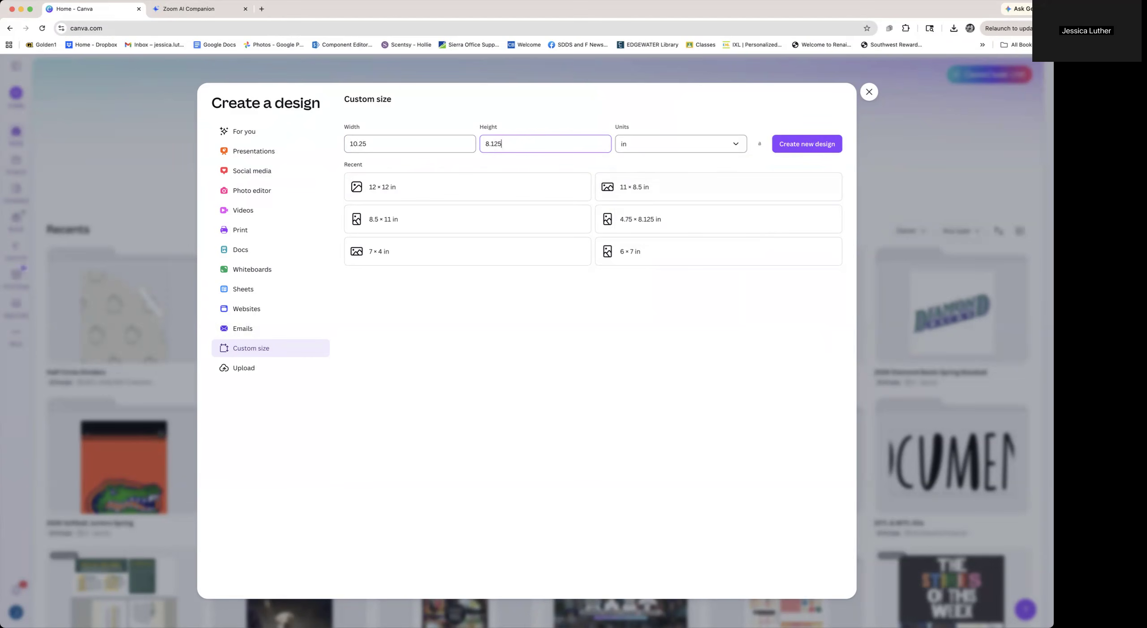
{"action": "left_click", "coordinate": [812, 146]}
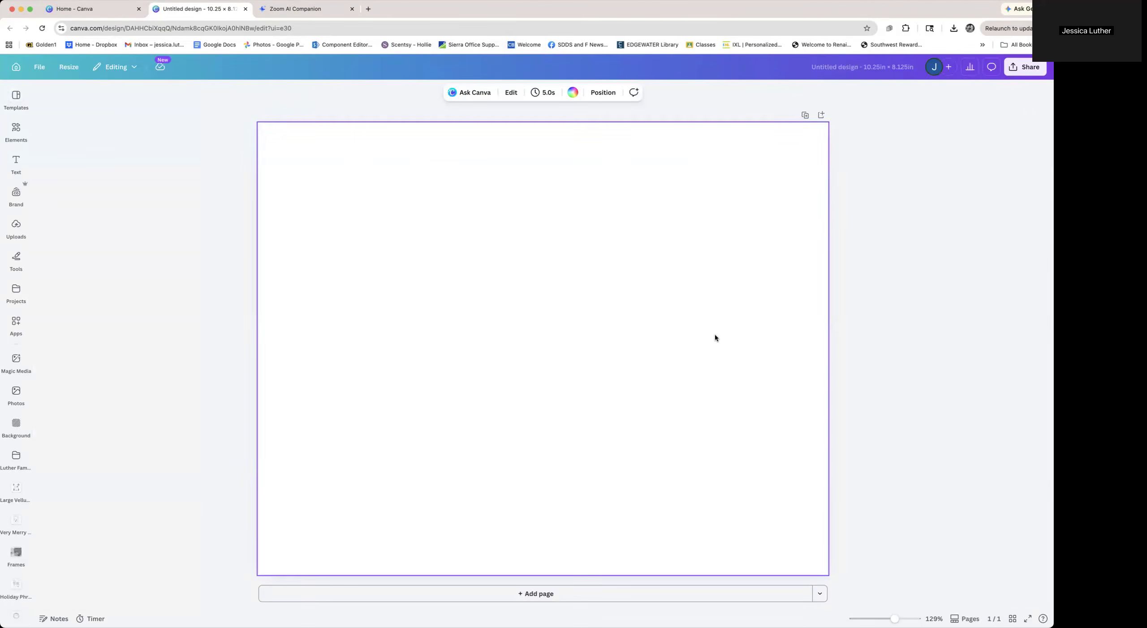
Search the elements library for frame
{"action": "left_click", "coordinate": [16, 130]}
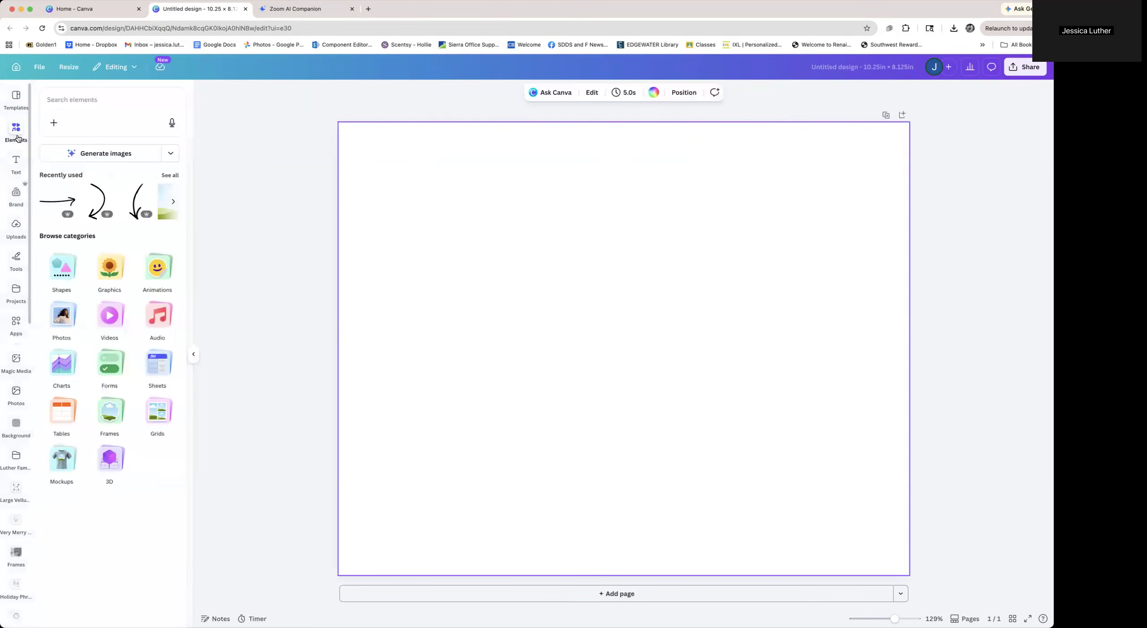
{"action": "left_click", "coordinate": [114, 101]}
{"action": "type", "text": "frame"}
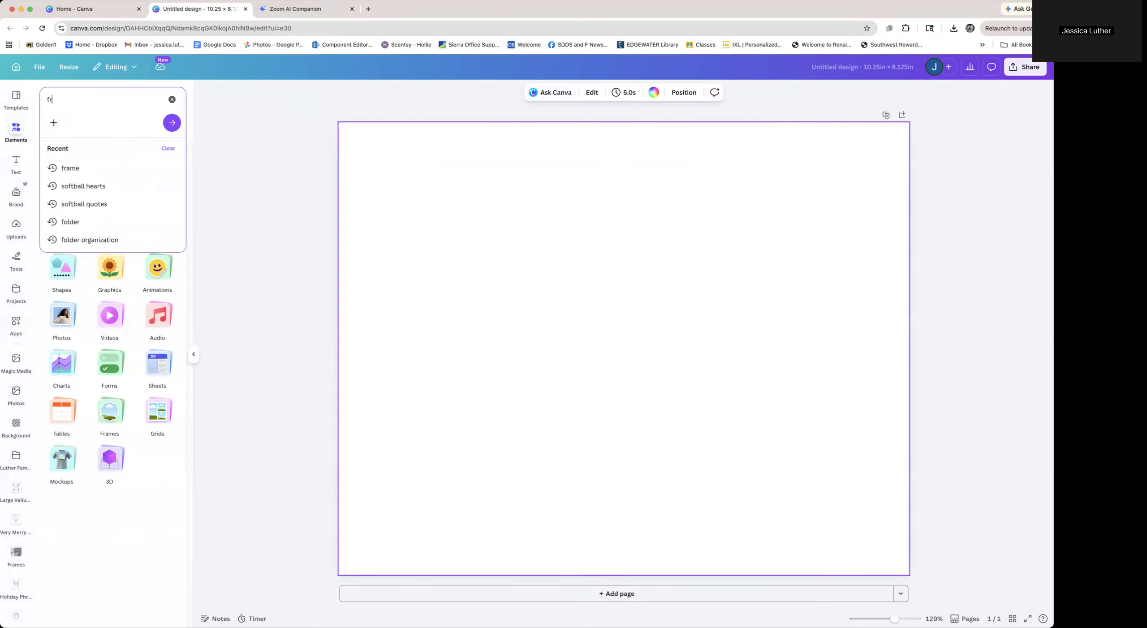
{"action": "key", "text": "Return"}
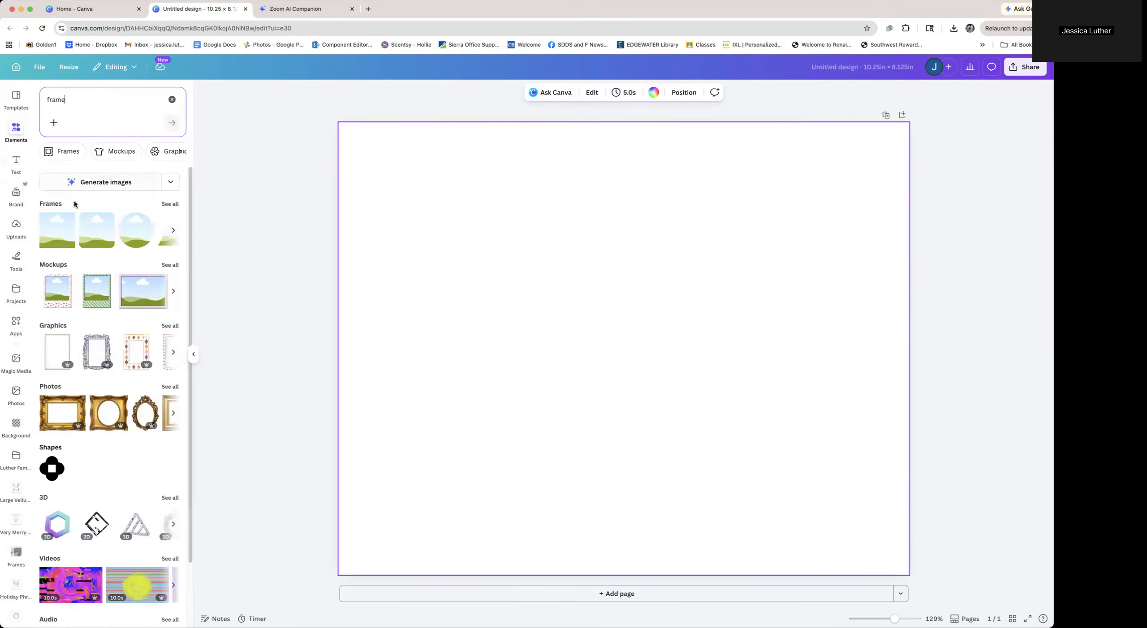
Try adding a square landscape frame and stretching it to cover the whole page, then delete it
{"action": "left_click", "coordinate": [63, 221]}
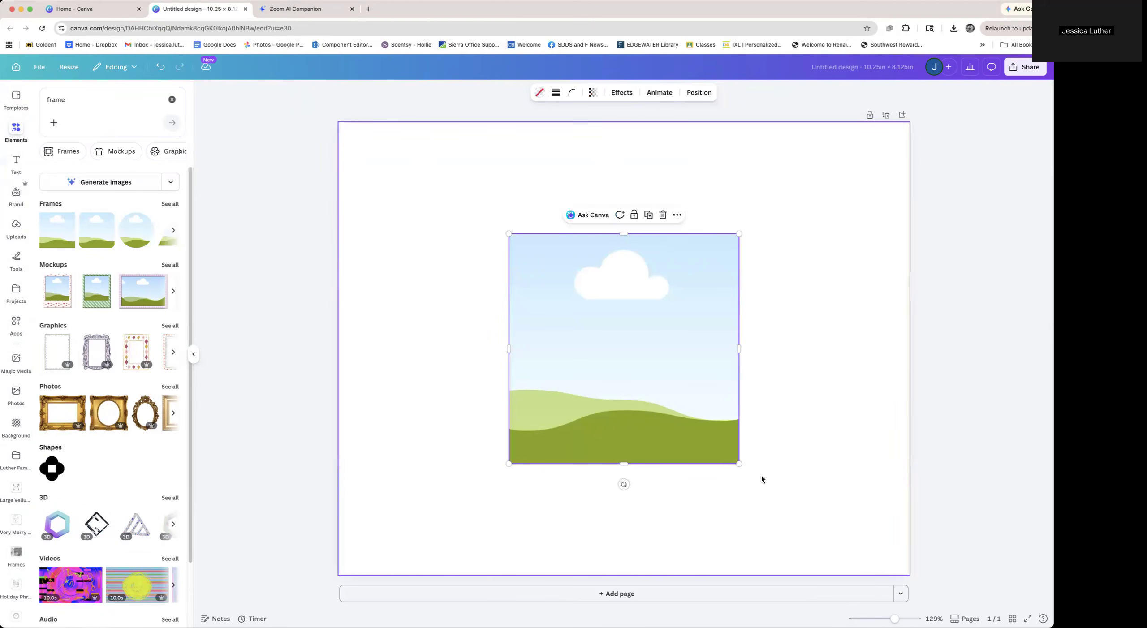
{"action": "left_click_drag", "start_coordinate": [704, 403], "coordinate": [535, 295]}
{"action": "left_click_drag", "start_coordinate": [569, 238], "coordinate": [908, 239]}
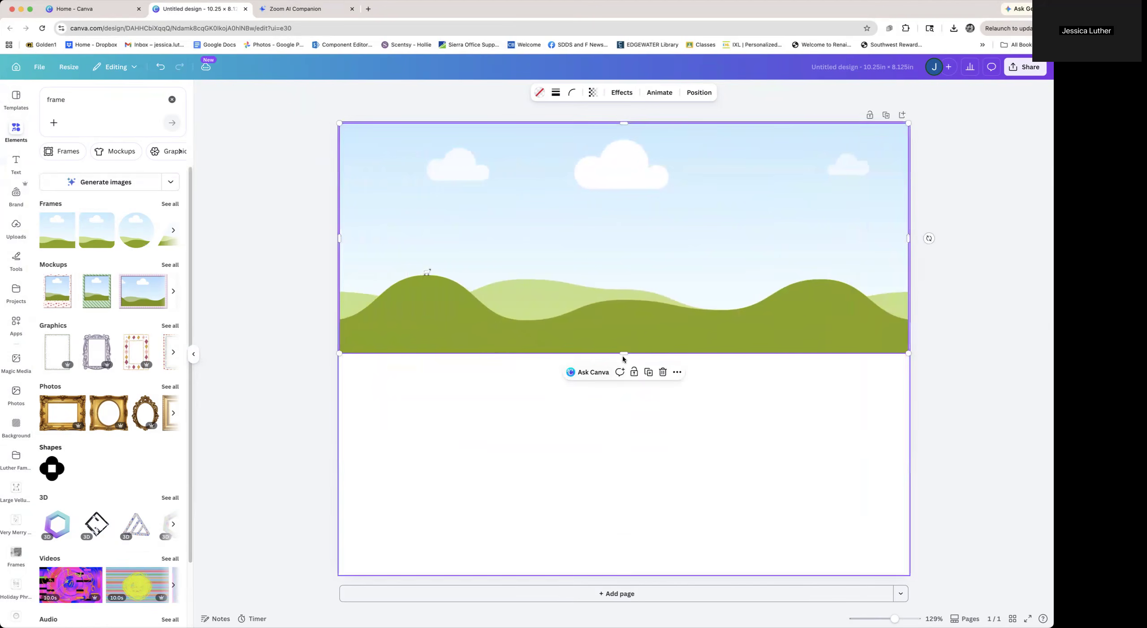
{"action": "left_click_drag", "start_coordinate": [623, 353], "coordinate": [615, 575]}
{"action": "left_click", "coordinate": [292, 309]}
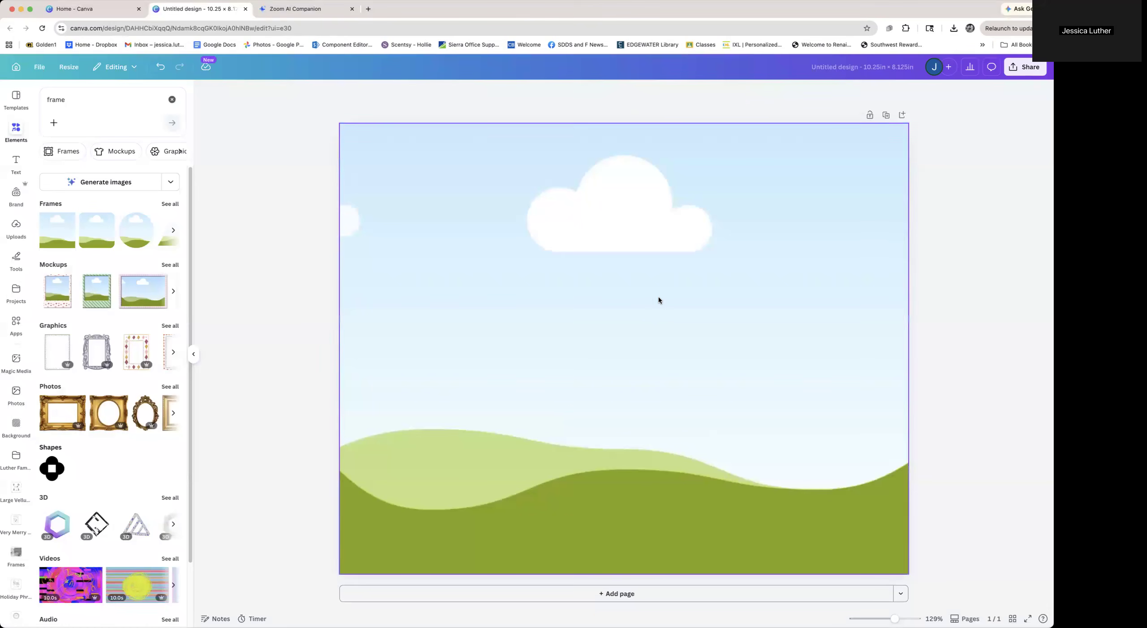
{"action": "left_click", "coordinate": [667, 444]}
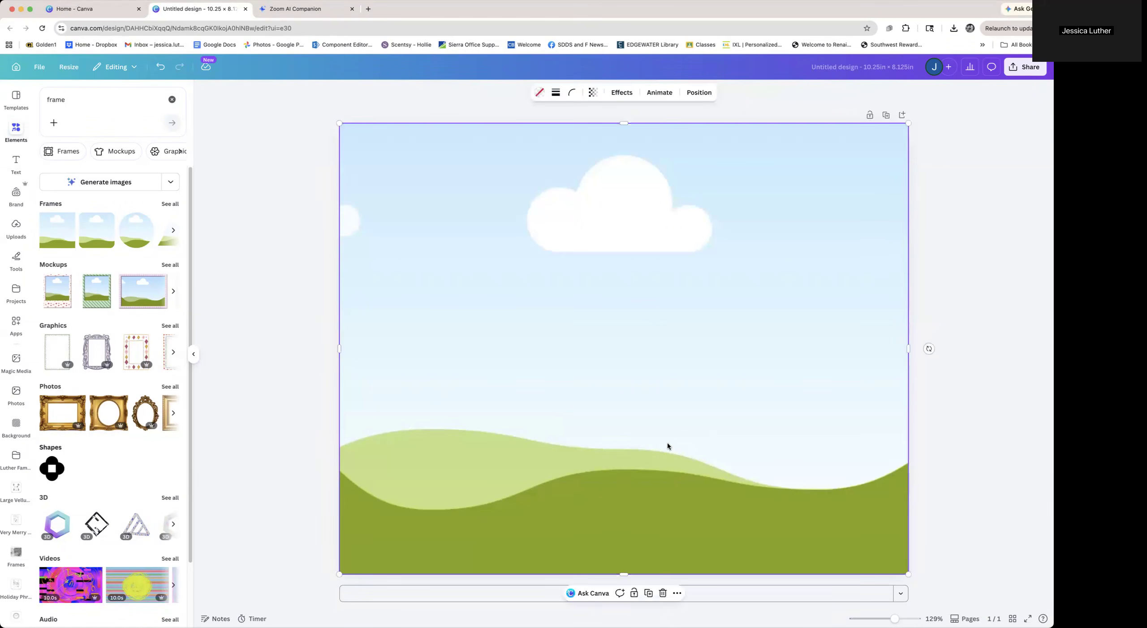
{"action": "key", "text": "Delete"}
Add a square frame, set it to 10.25 in wide by 8.125 in high, and align it to cover the whole page
{"action": "left_click", "coordinate": [68, 222]}
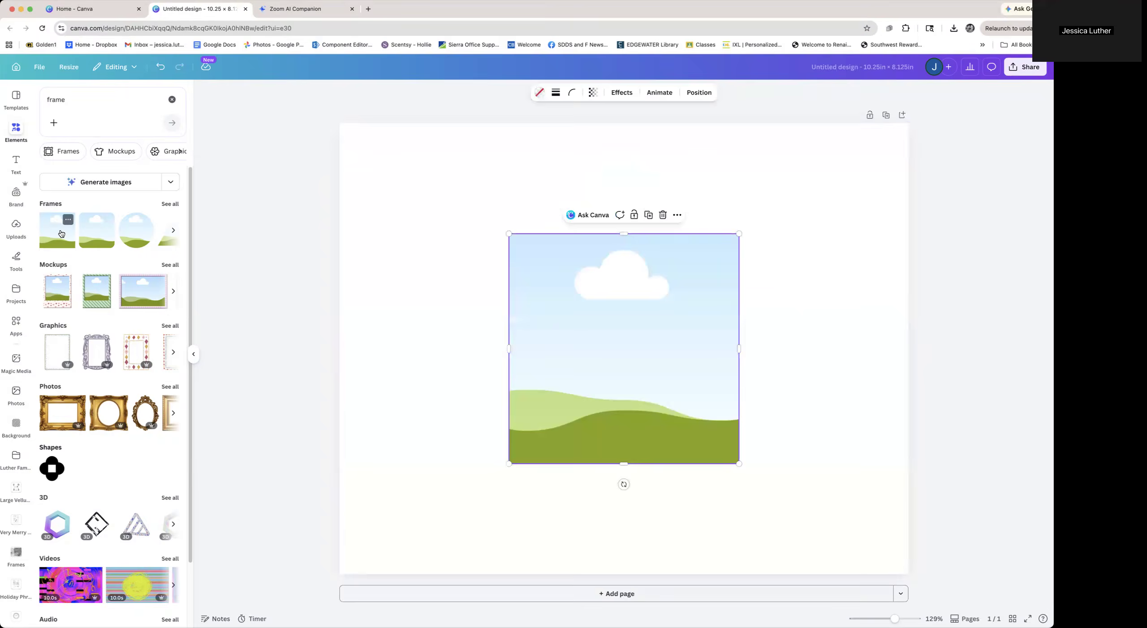
{"action": "left_click", "coordinate": [707, 92]}
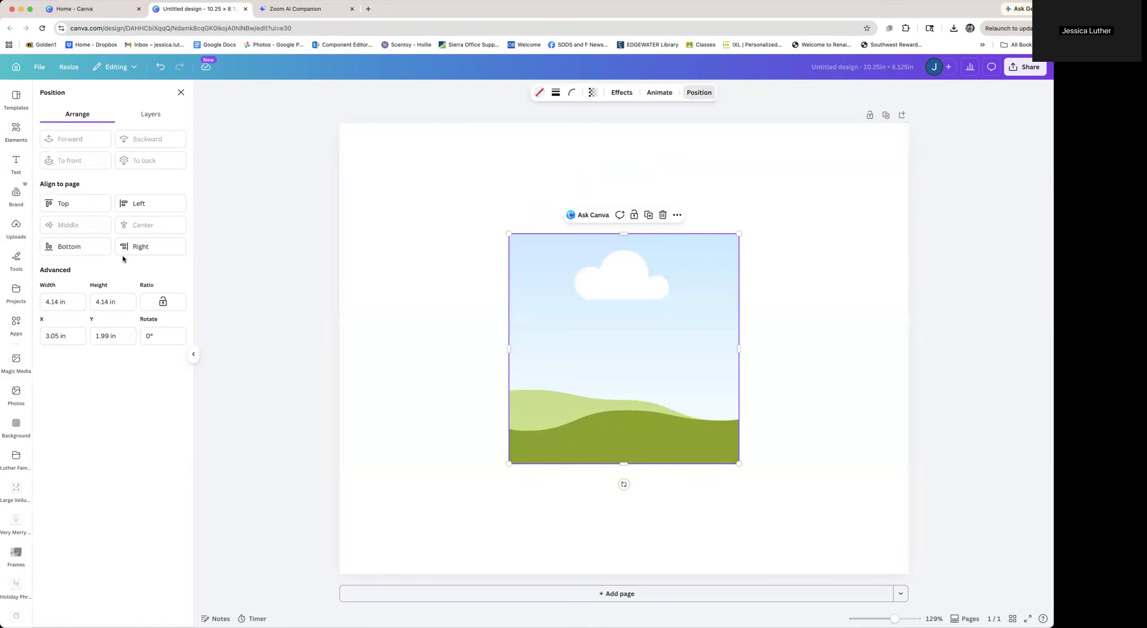
{"action": "left_click", "coordinate": [71, 302]}
{"action": "type", "text": "10.25"}
{"action": "key", "text": "Tab"}
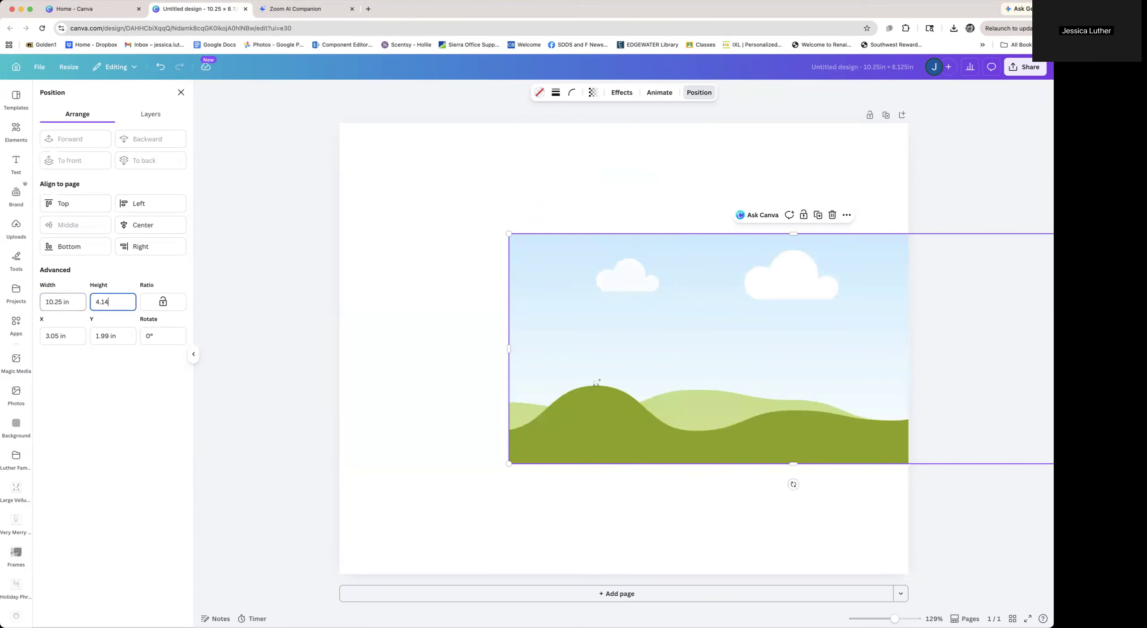
{"action": "key", "text": "BackSpace"}
{"action": "key", "text": "BackSpace"}
{"action": "key", "text": "BackSpace"}
{"action": "type", "text": "8.125"}
{"action": "key", "text": "Return"}
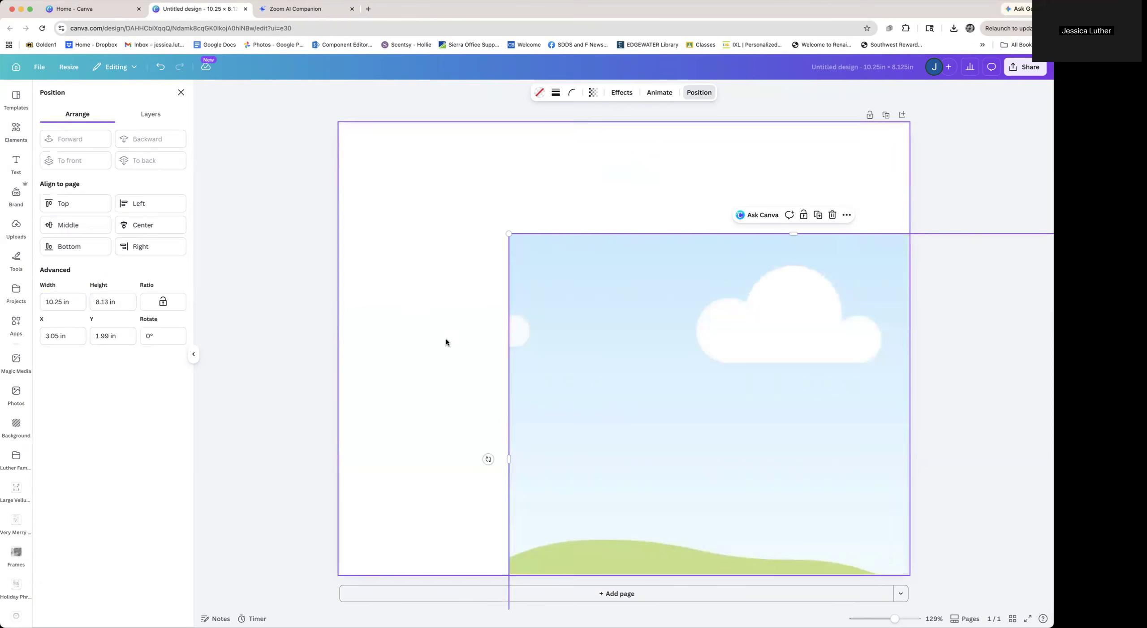
{"action": "left_click_drag", "start_coordinate": [582, 364], "coordinate": [431, 303]}
{"action": "left_click", "coordinate": [971, 360]}
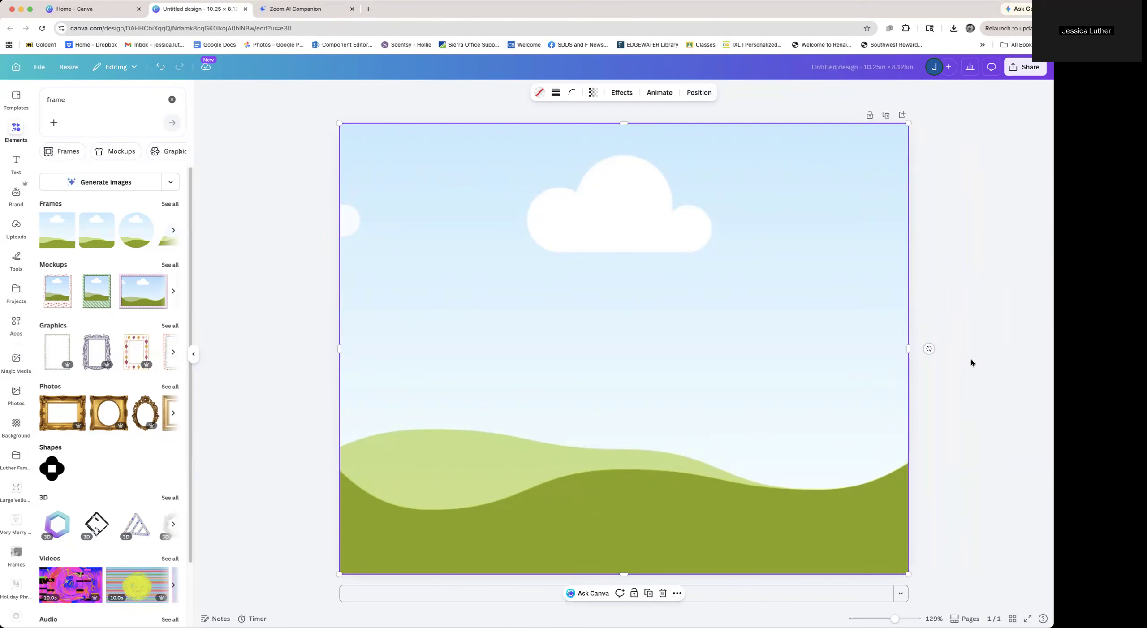
Delete the full-page frame and undo the deletion
{"action": "left_click", "coordinate": [972, 359]}
{"action": "left_click", "coordinate": [709, 228]}
{"action": "key", "text": "BackSpace"}
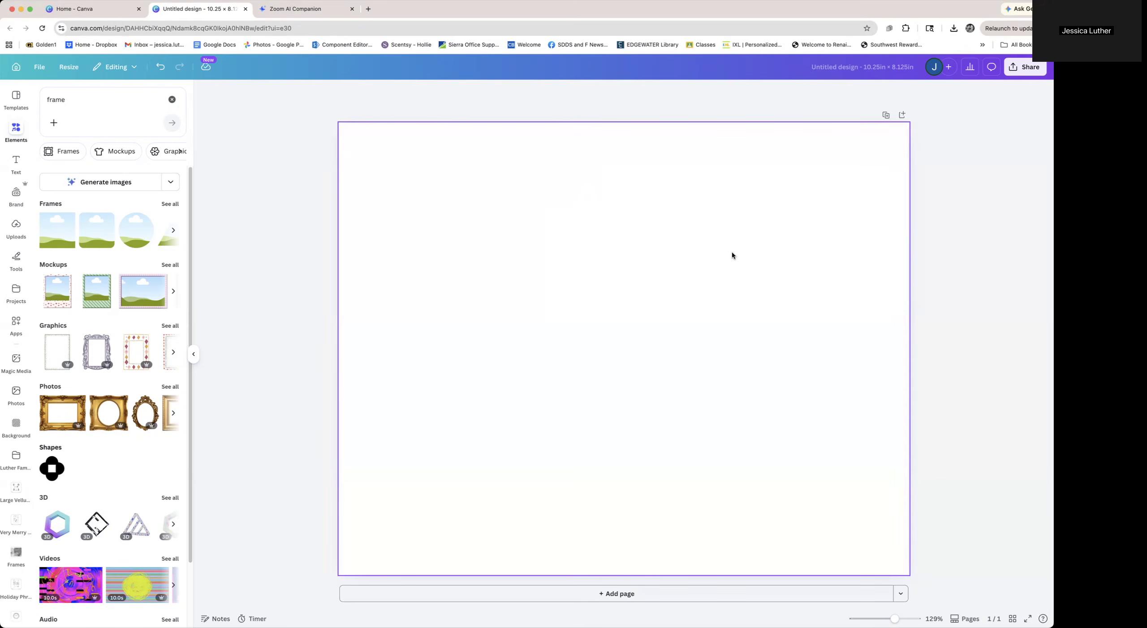
{"action": "left_click", "coordinate": [733, 255]}
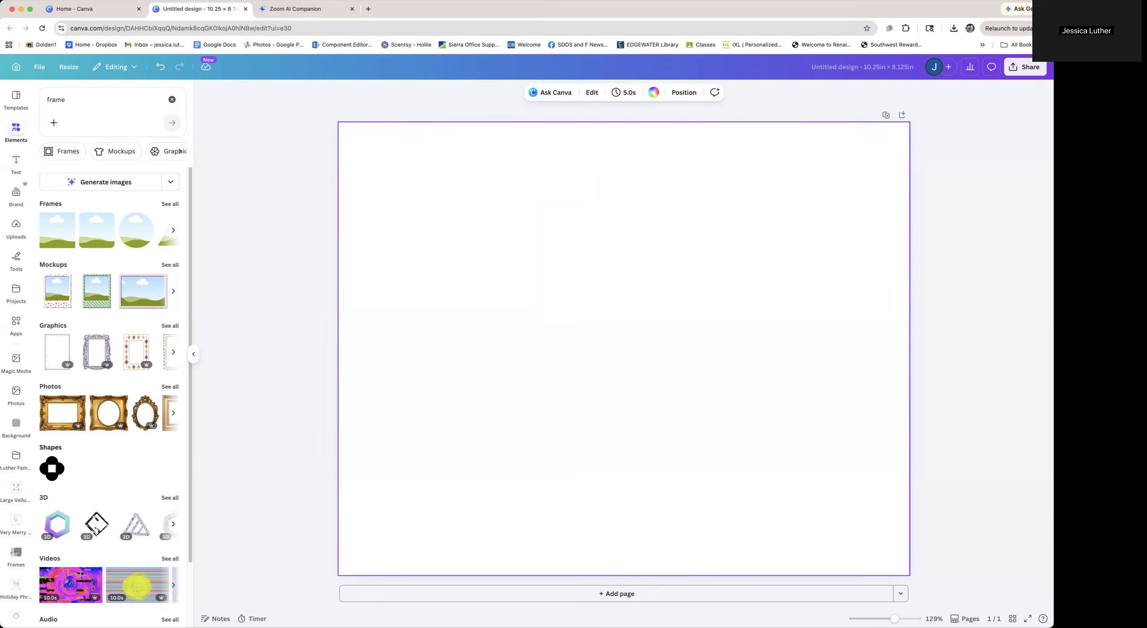
{"action": "key", "text": "super+z"}
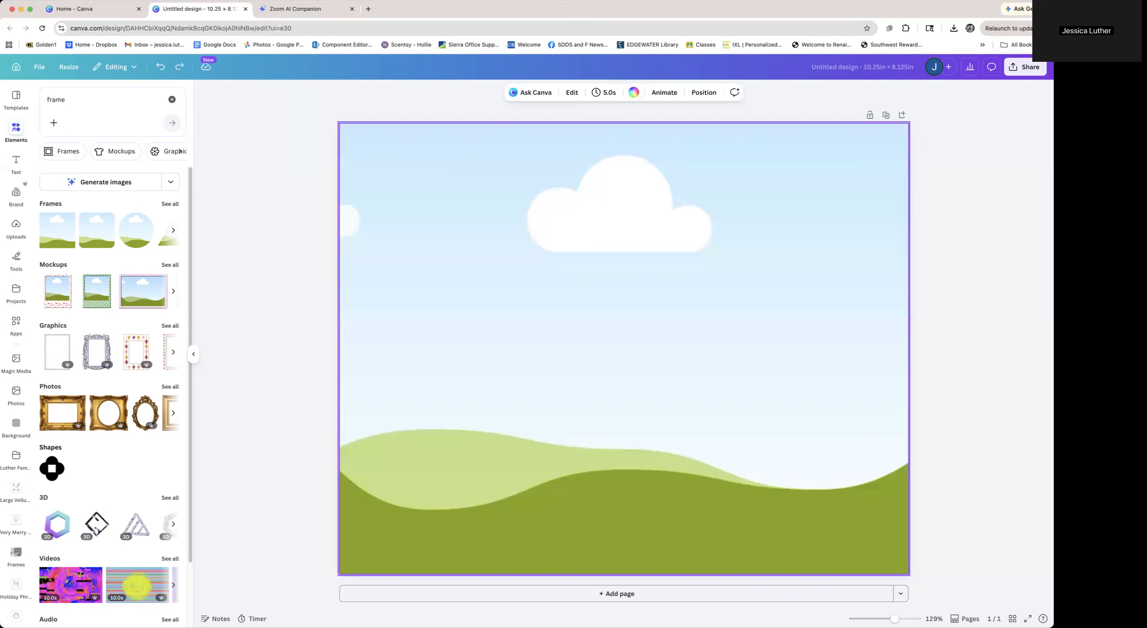
{"action": "left_click", "coordinate": [989, 309]}
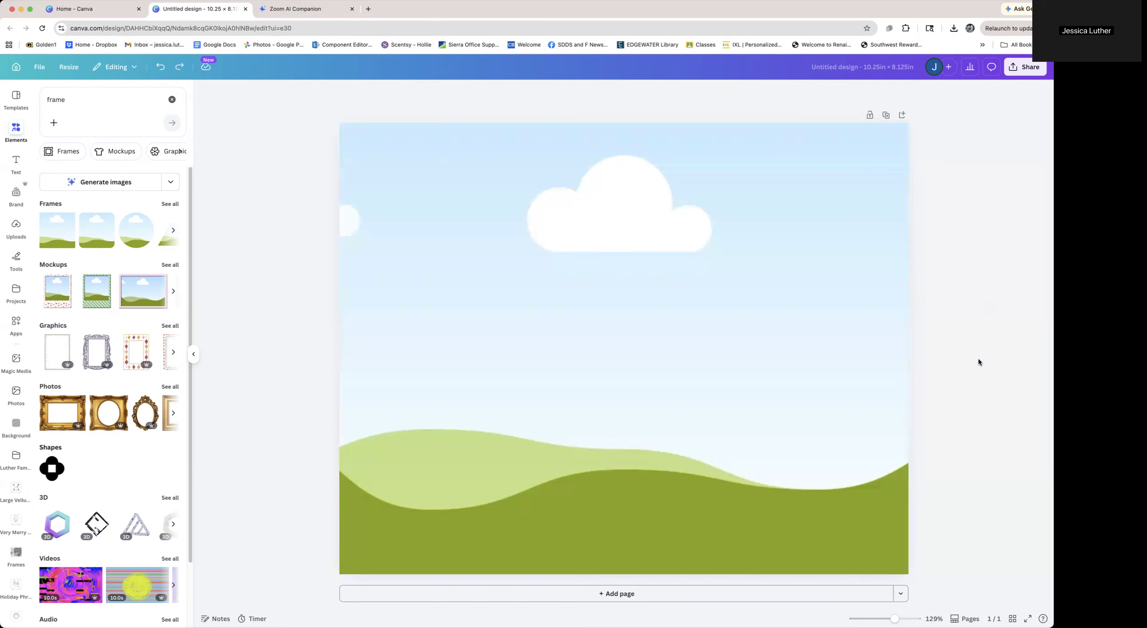
Add a blank second page to the design
{"action": "left_click", "coordinate": [597, 594]}
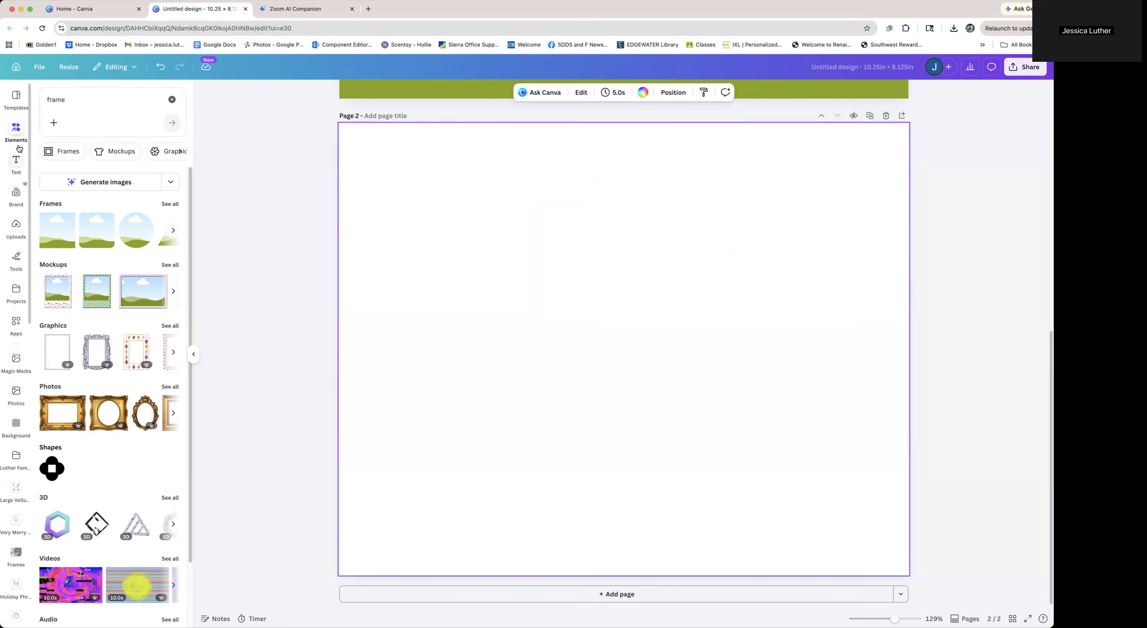
{"action": "scroll", "coordinate": [702, 313], "scroll_direction": "up", "scroll_amount": 5}
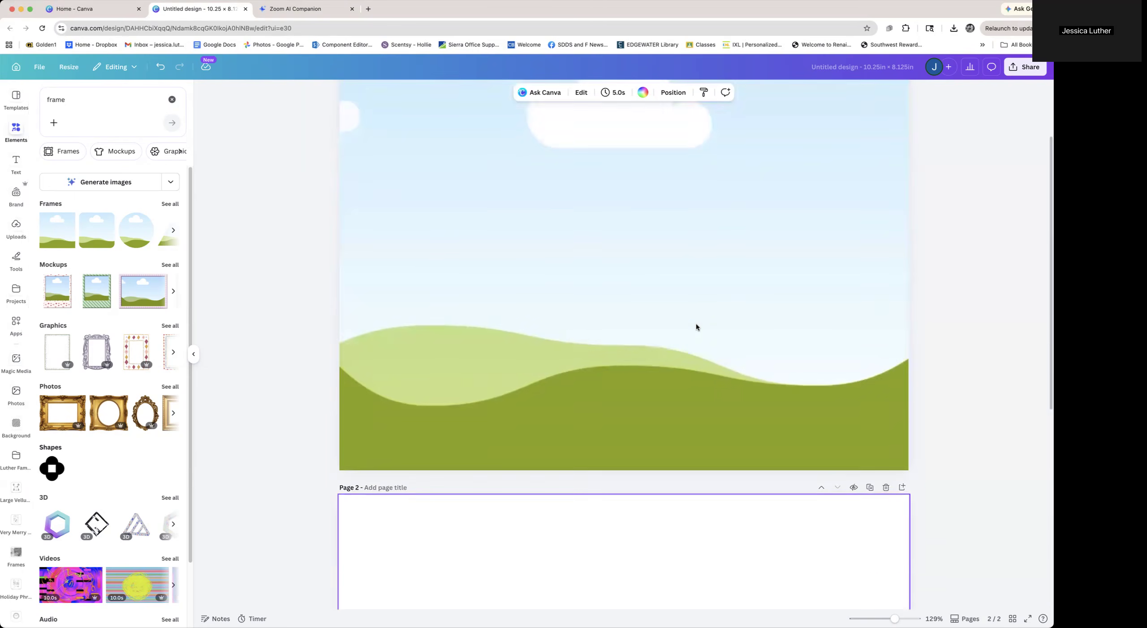
{"action": "scroll", "coordinate": [696, 327], "scroll_direction": "up", "scroll_amount": 2}
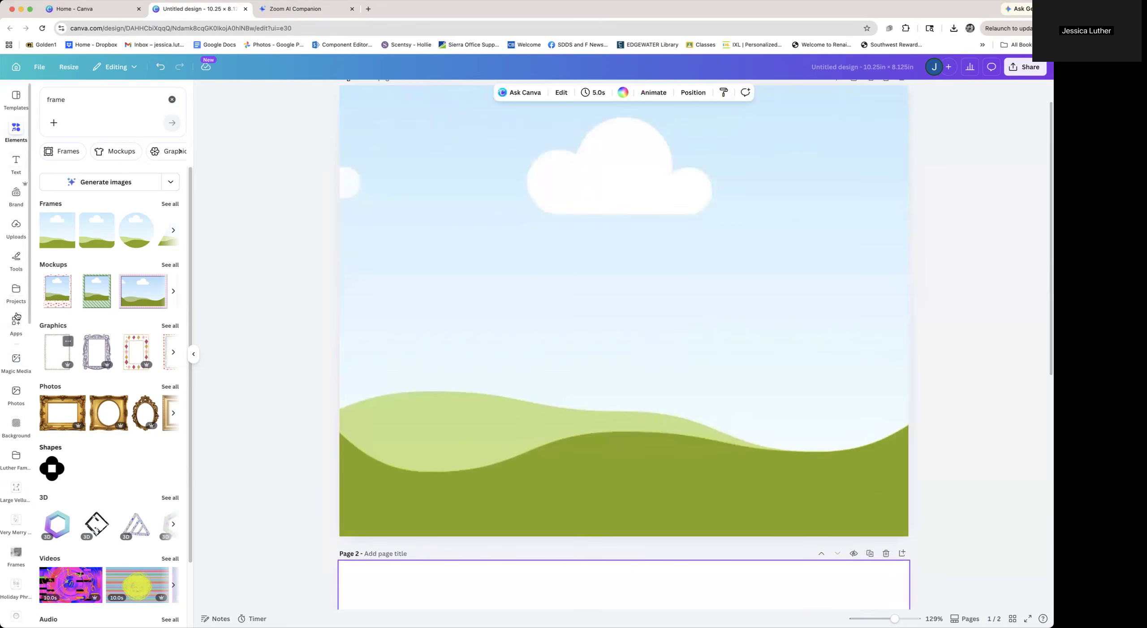
Search your projects for witl
{"action": "left_click", "coordinate": [16, 290]}
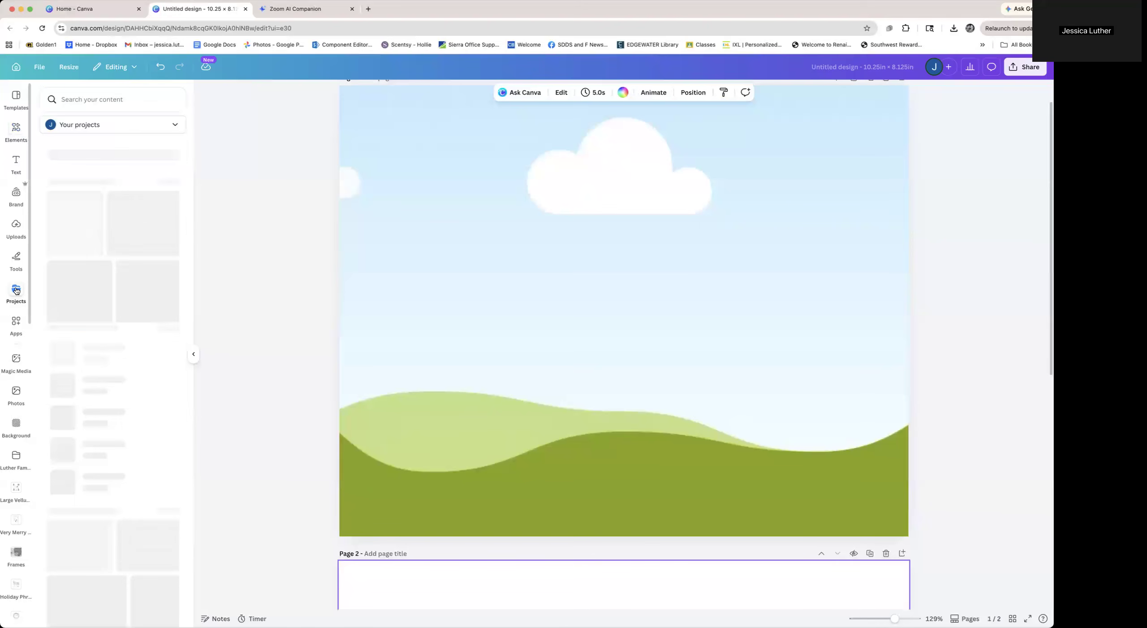
{"action": "left_click", "coordinate": [68, 98]}
{"action": "type", "text": "witl"}
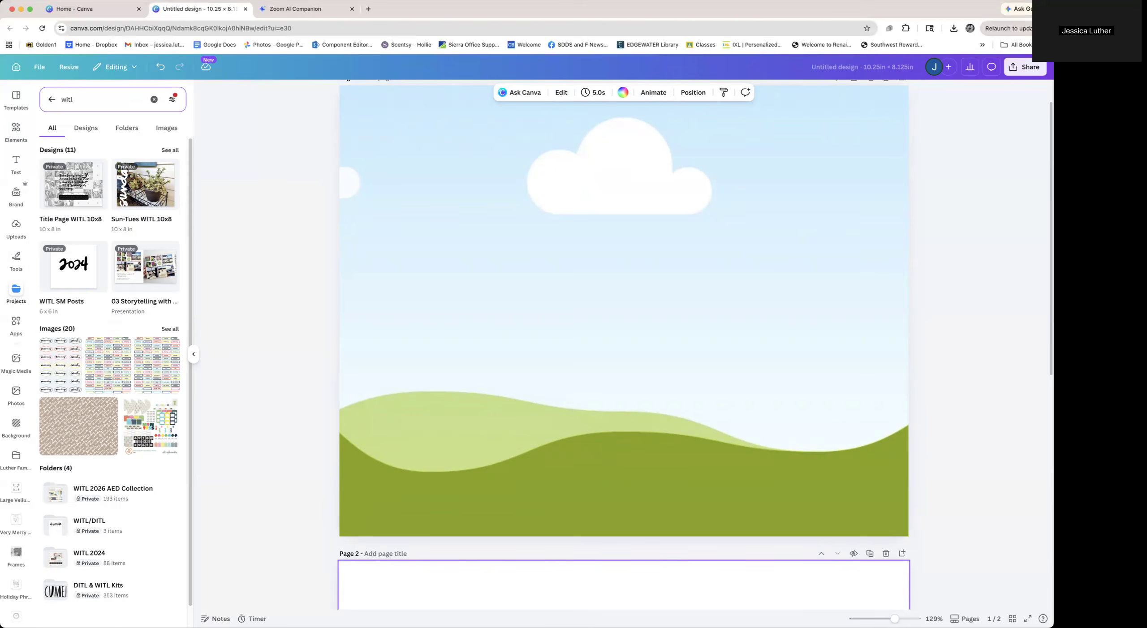
Browse the pages of the Title Page WITL 10x8 and Sun-Tues WITL 10x8 designs
{"action": "mouse_move", "coordinate": [82, 197]}
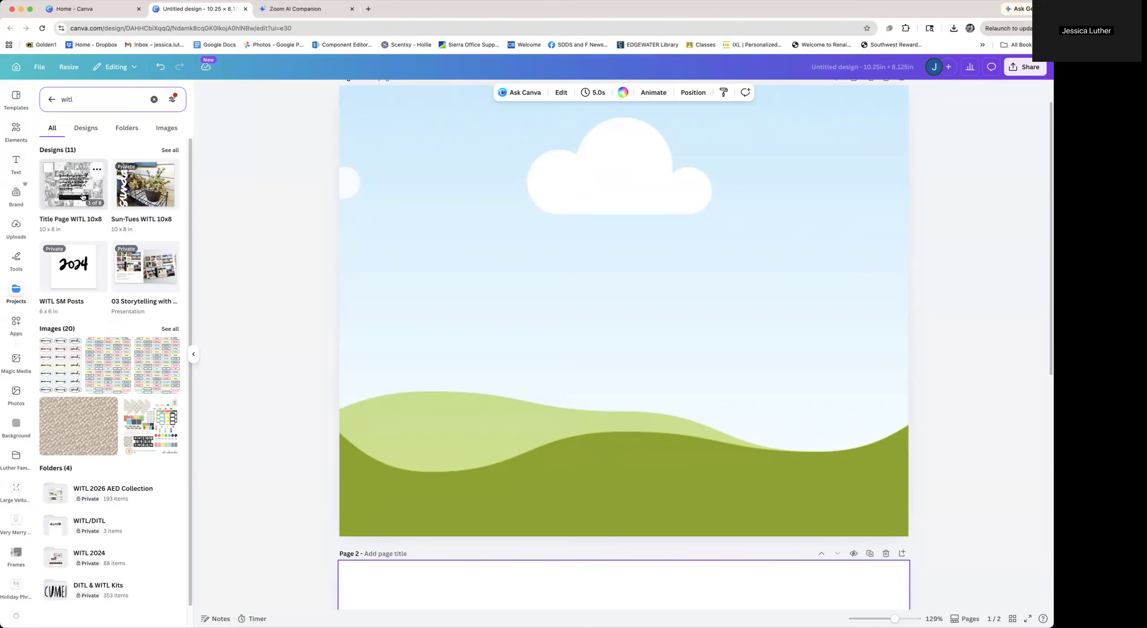
{"action": "left_click", "coordinate": [82, 197]}
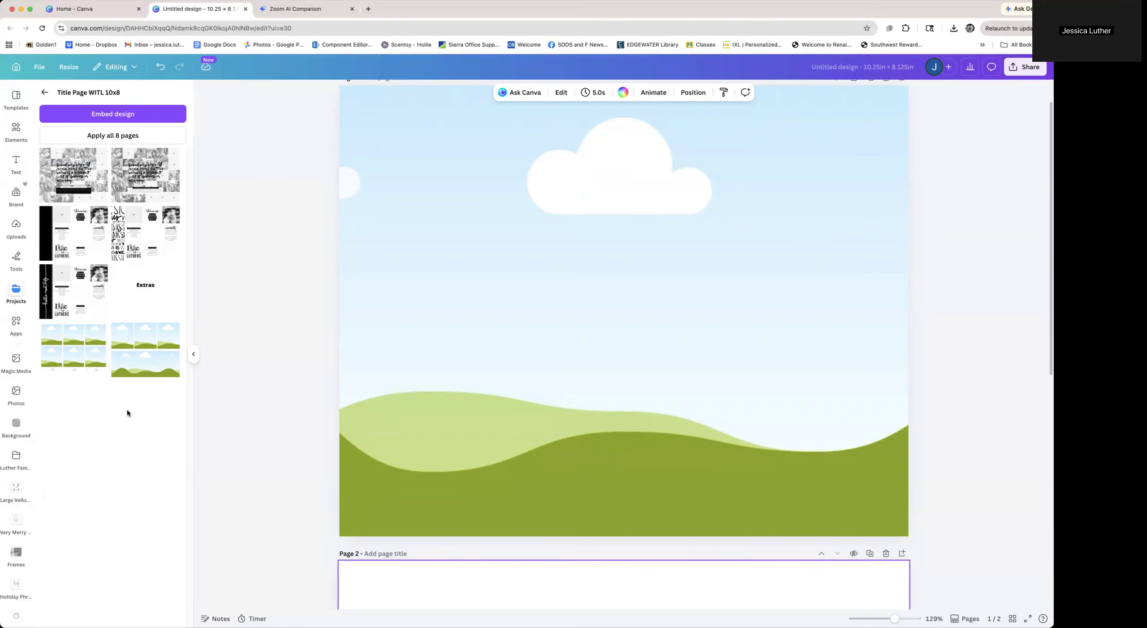
{"action": "left_click", "coordinate": [45, 92]}
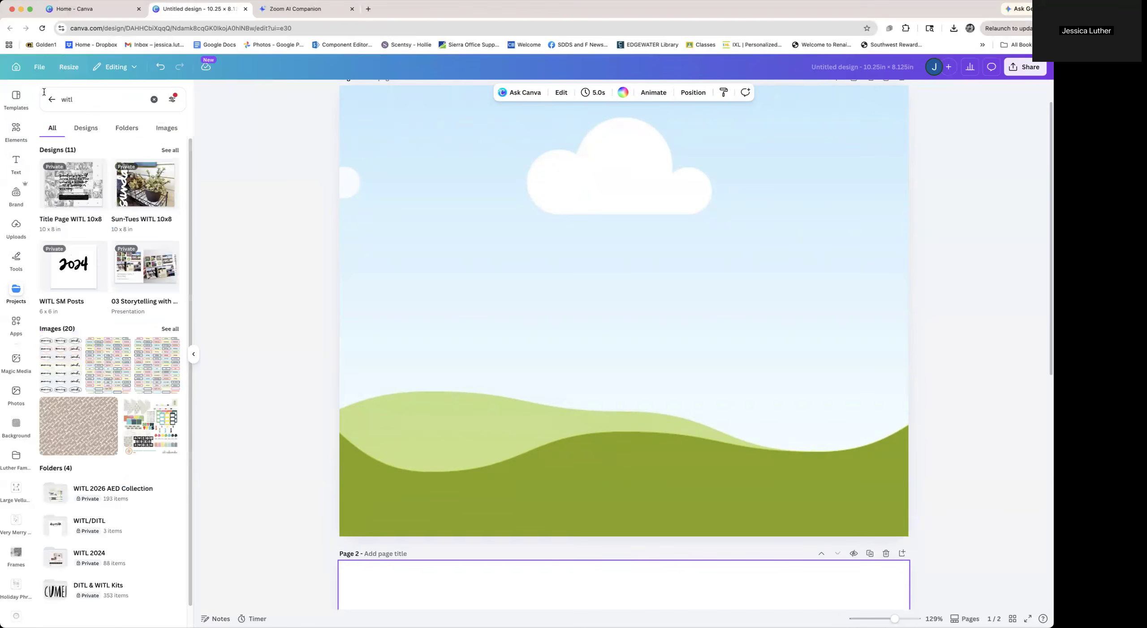
{"action": "left_click", "coordinate": [138, 195]}
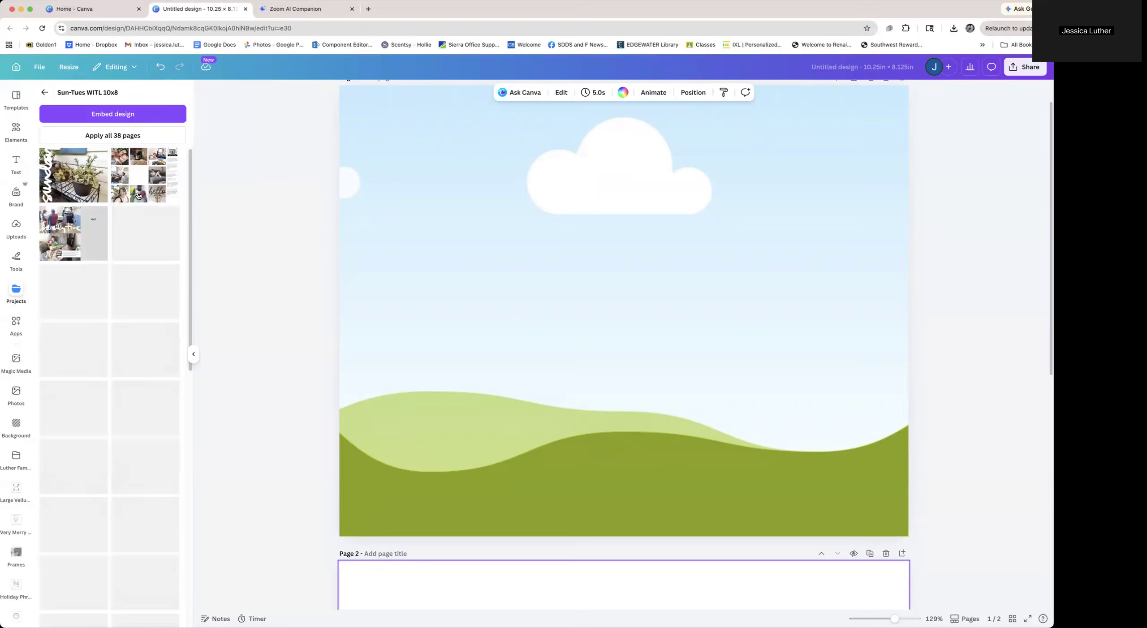
{"action": "scroll", "coordinate": [139, 195], "scroll_direction": "down", "scroll_amount": 6}
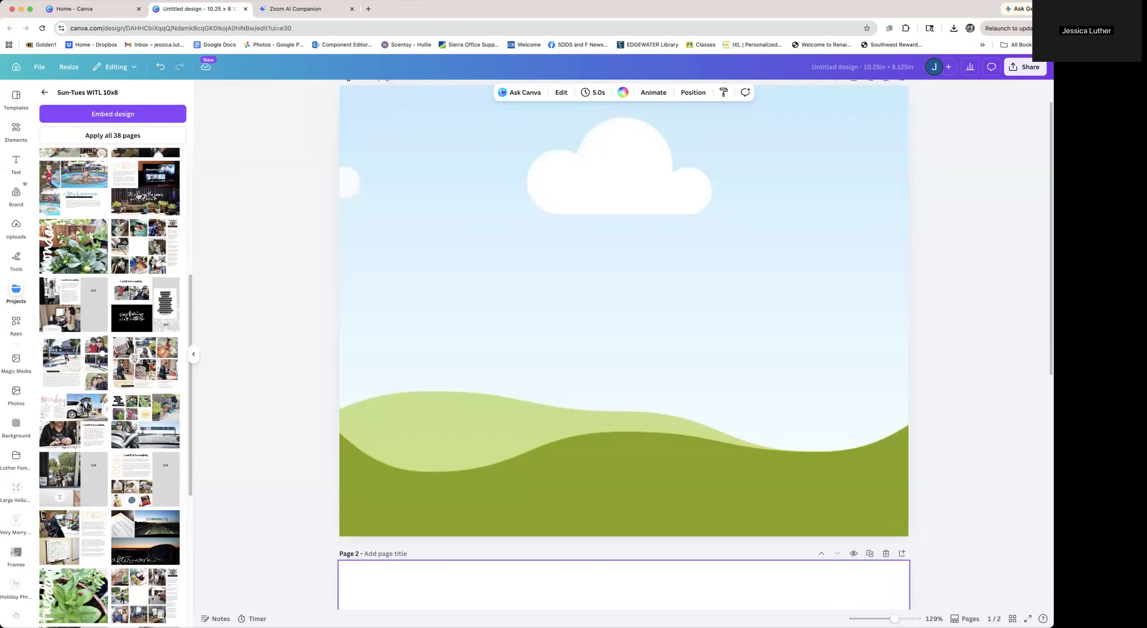
{"action": "scroll", "coordinate": [138, 196], "scroll_direction": "down", "scroll_amount": 7}
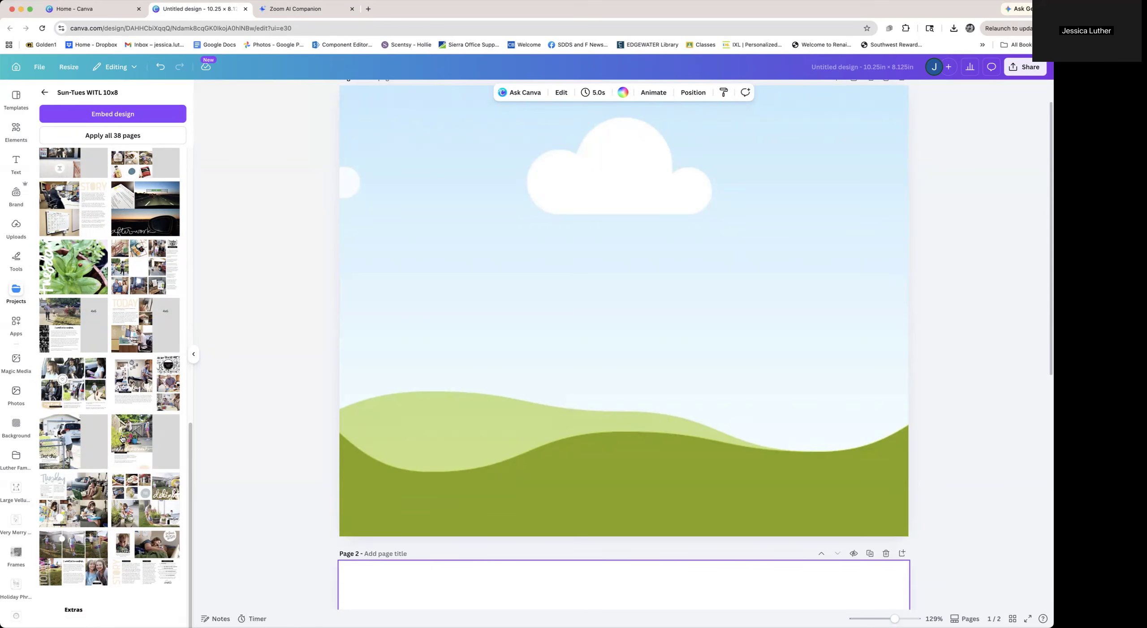
{"action": "scroll", "coordinate": [122, 438], "scroll_direction": "up", "scroll_amount": 10}
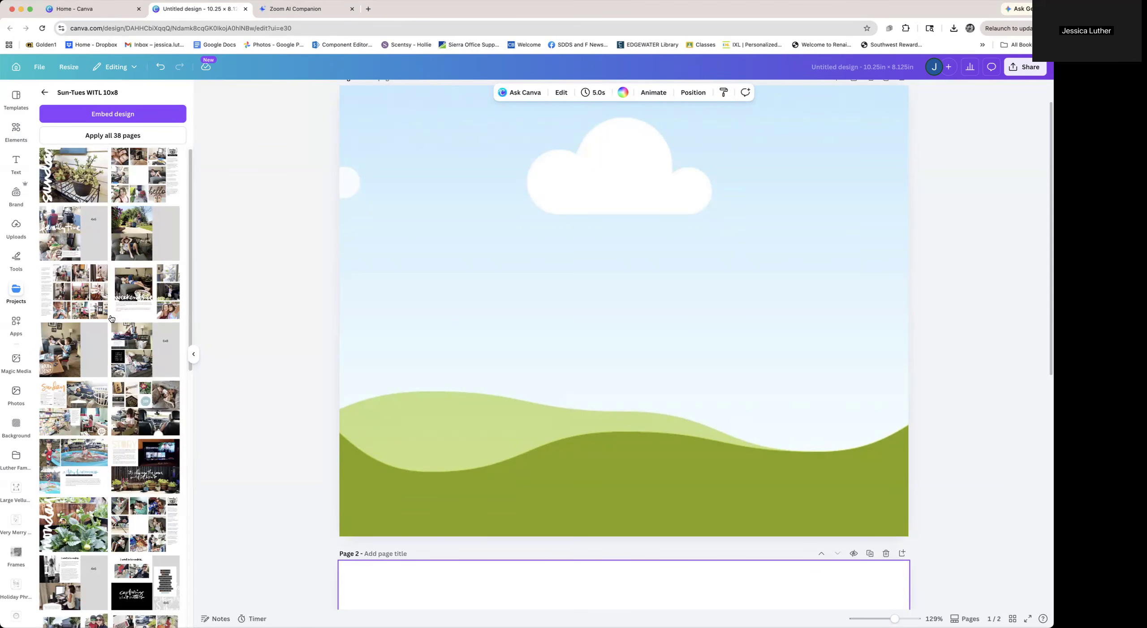
{"action": "scroll", "coordinate": [244, 355], "scroll_direction": "down", "scroll_amount": 10}
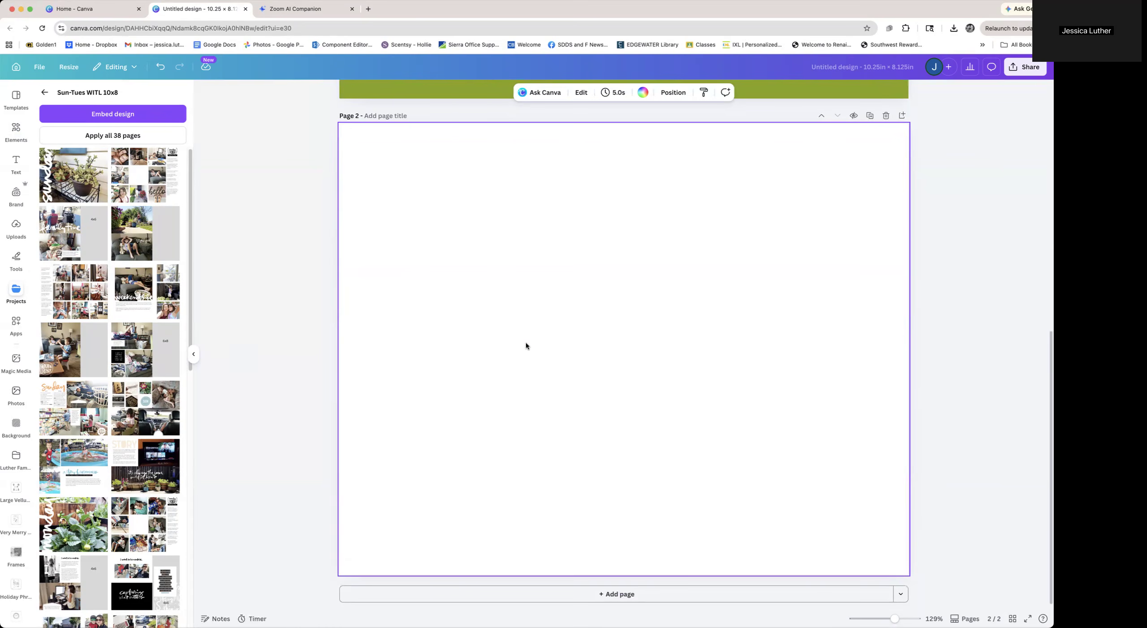
Apply a Sun-Tues WITL 10x8 Sunday layout to page 2 and a photo collage layout to a new page 3
{"action": "left_click", "coordinate": [66, 402]}
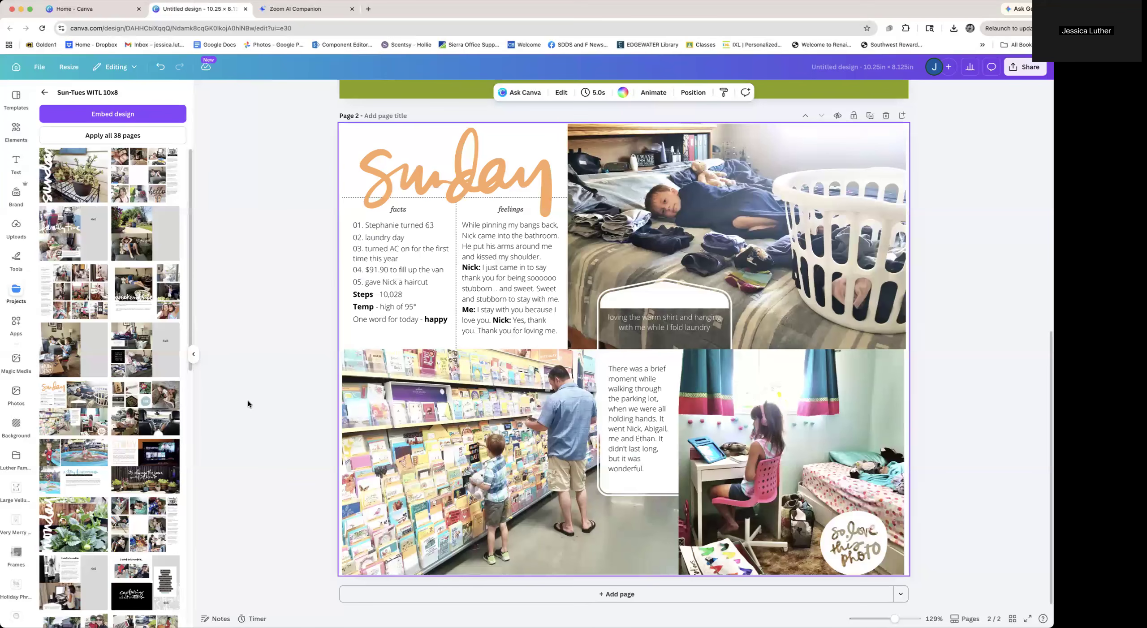
{"action": "left_click", "coordinate": [594, 593]}
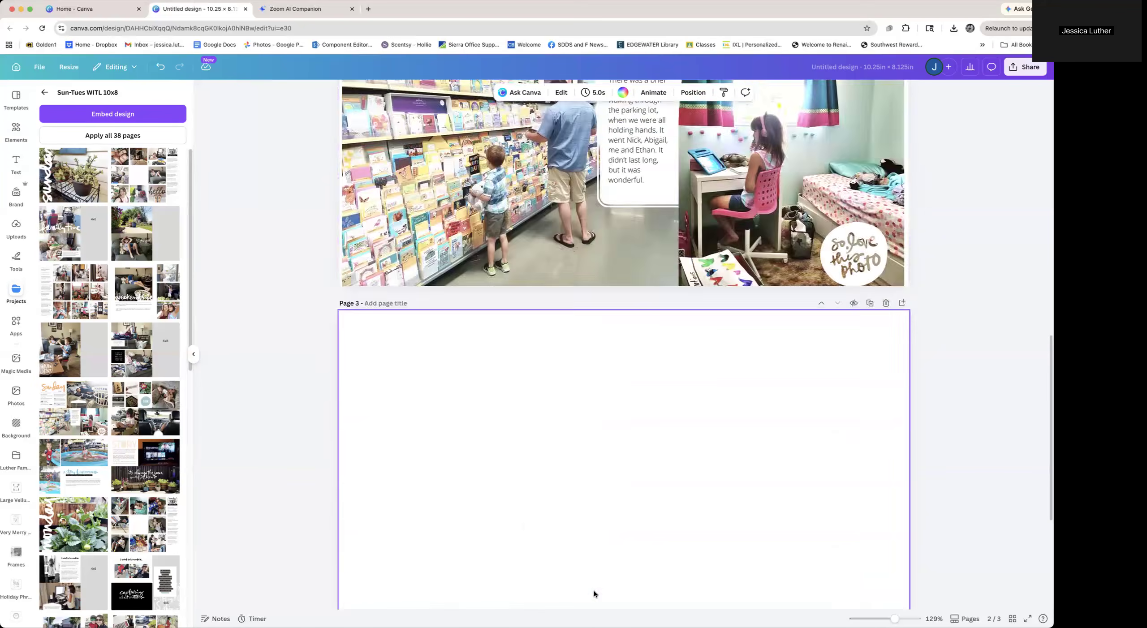
{"action": "left_click", "coordinate": [154, 409]}
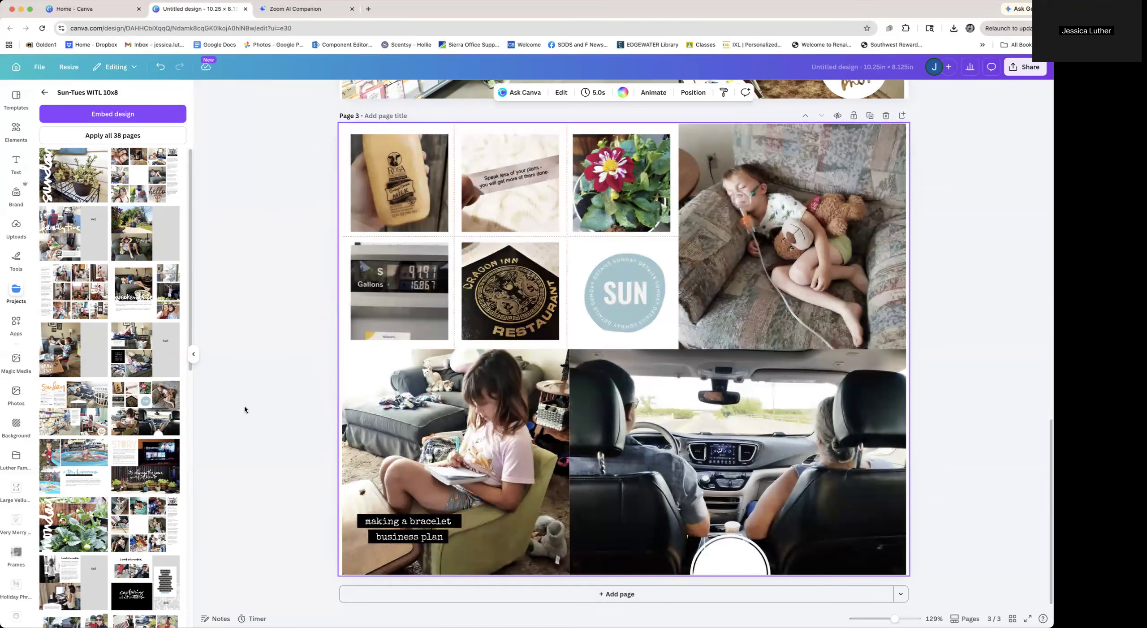
Clear the photos, the caption text and the small photo grid from page 3's layout
{"action": "left_click", "coordinate": [782, 206]}
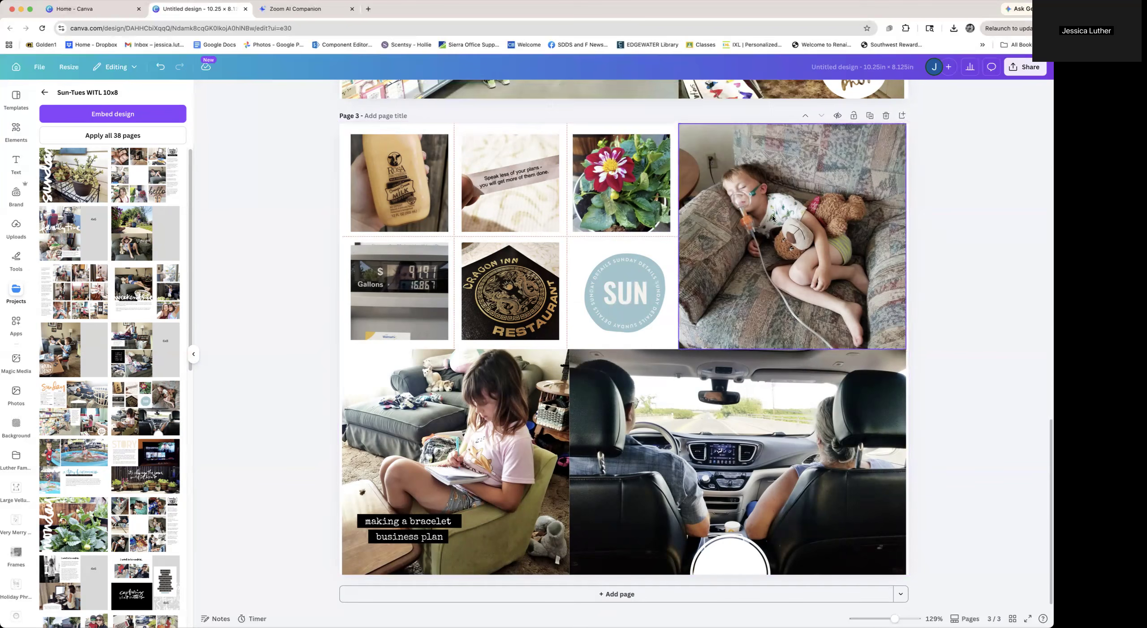
{"action": "key", "text": "BackSpace"}
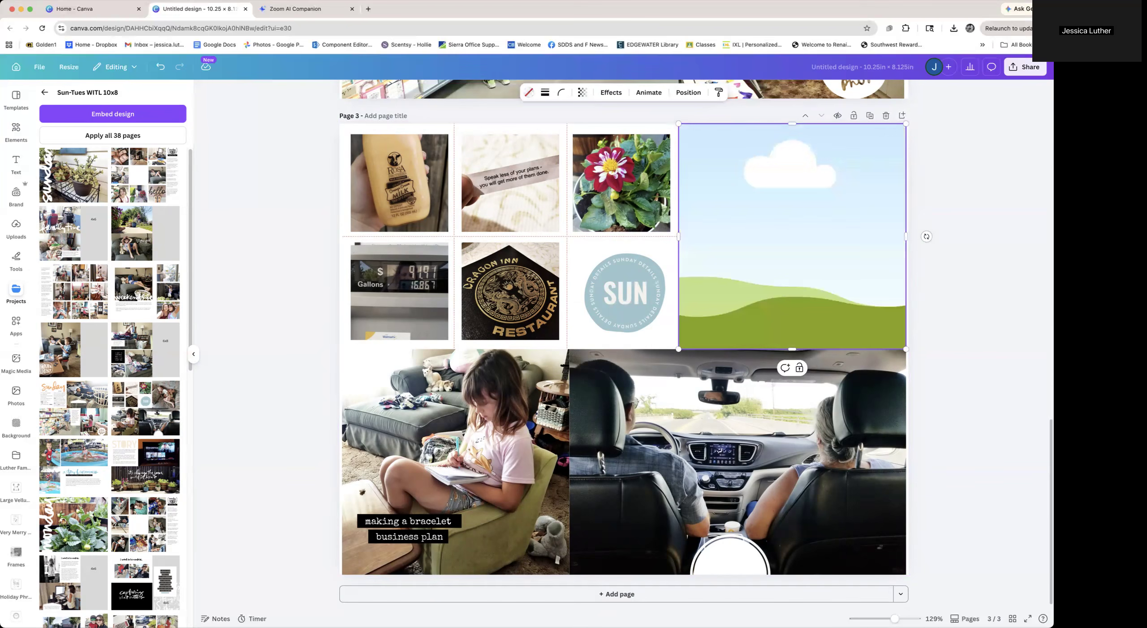
{"action": "left_click", "coordinate": [767, 426]}
{"action": "key", "text": "BackSpace"}
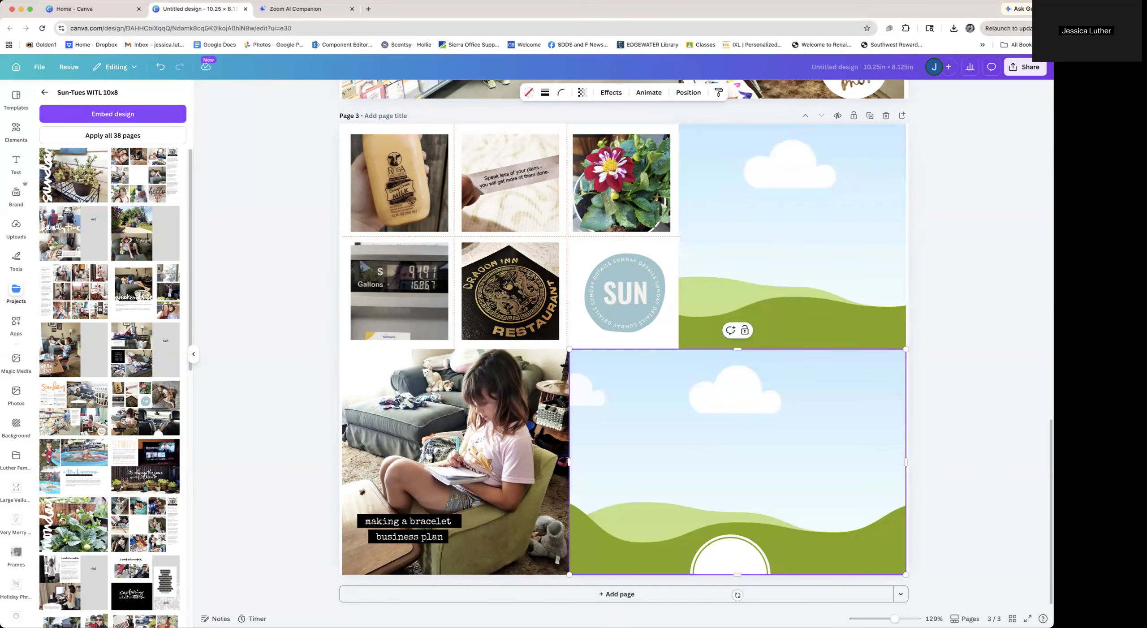
{"action": "left_click", "coordinate": [500, 466]}
{"action": "key", "text": "BackSpace"}
{"action": "left_click", "coordinate": [395, 522]}
{"action": "key", "text": "BackSpace"}
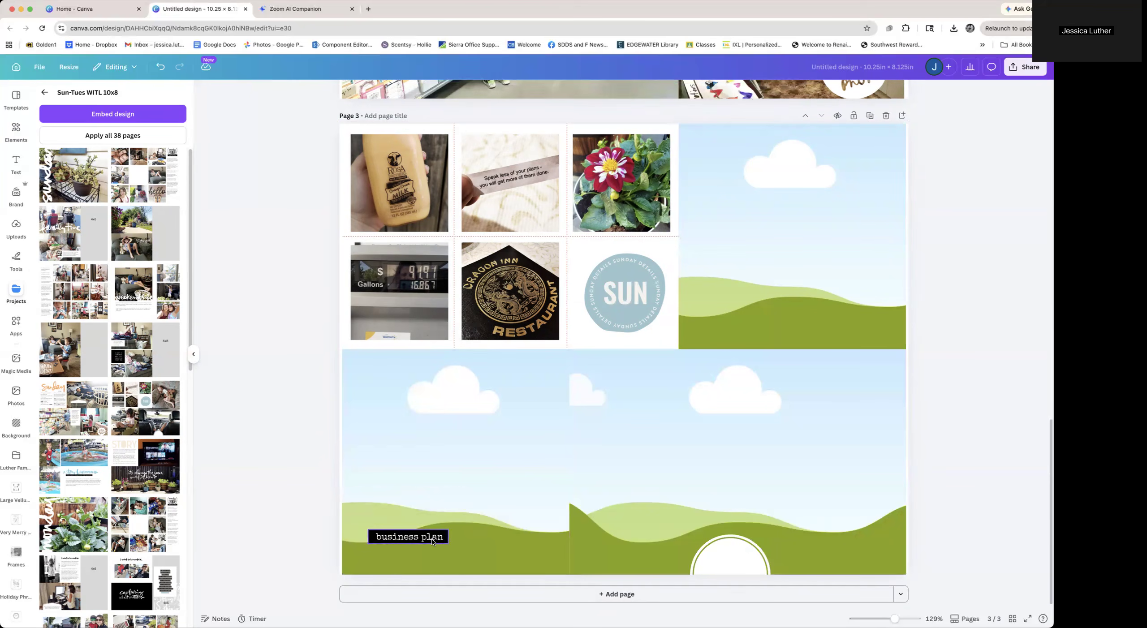
{"action": "key", "text": "Escape"}
{"action": "left_click_drag", "start_coordinate": [299, 174], "coordinate": [649, 285]}
{"action": "key", "text": "BackSpace"}
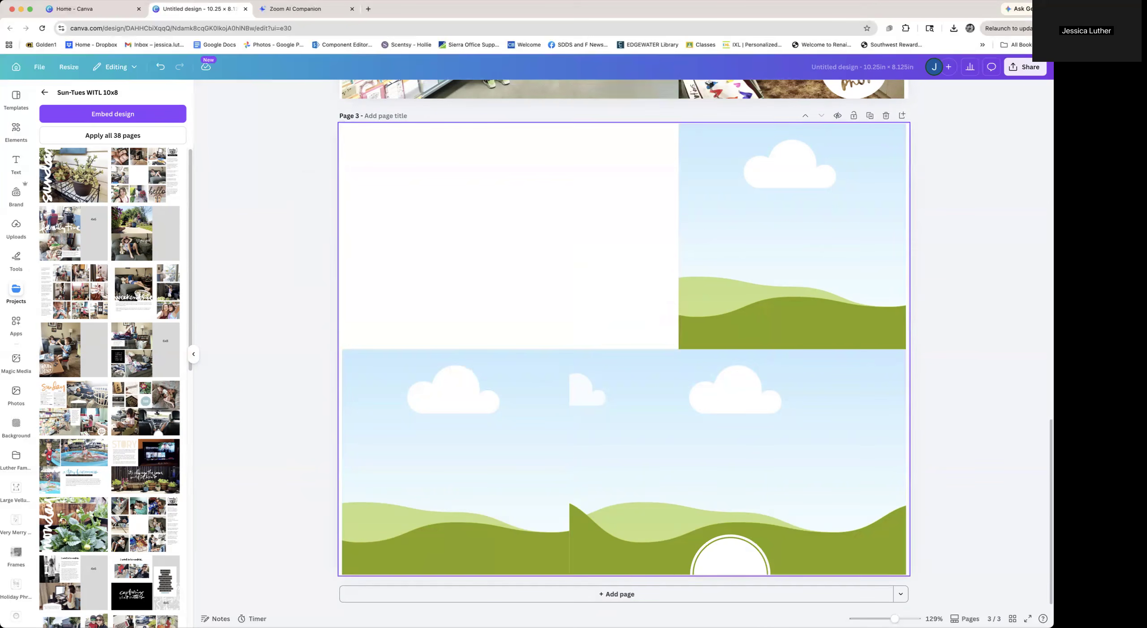
Delete the white circle and place a frame filling the empty upper-left area of page 3
{"action": "left_click", "coordinate": [822, 547]}
{"action": "key", "text": "Delete"}
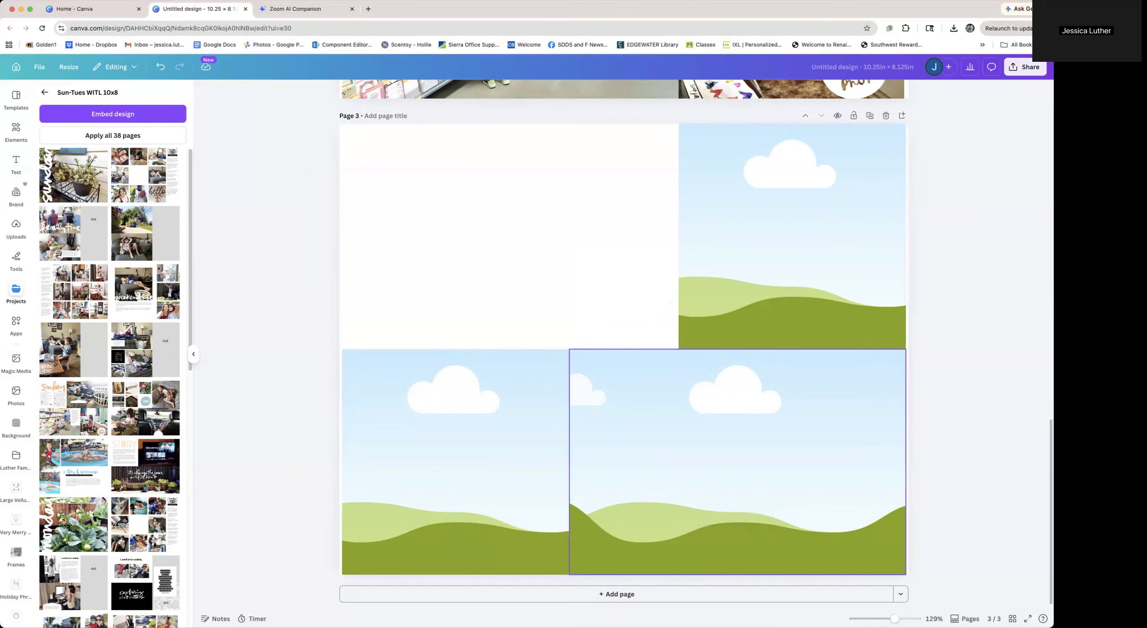
{"action": "left_click", "coordinate": [803, 417]}
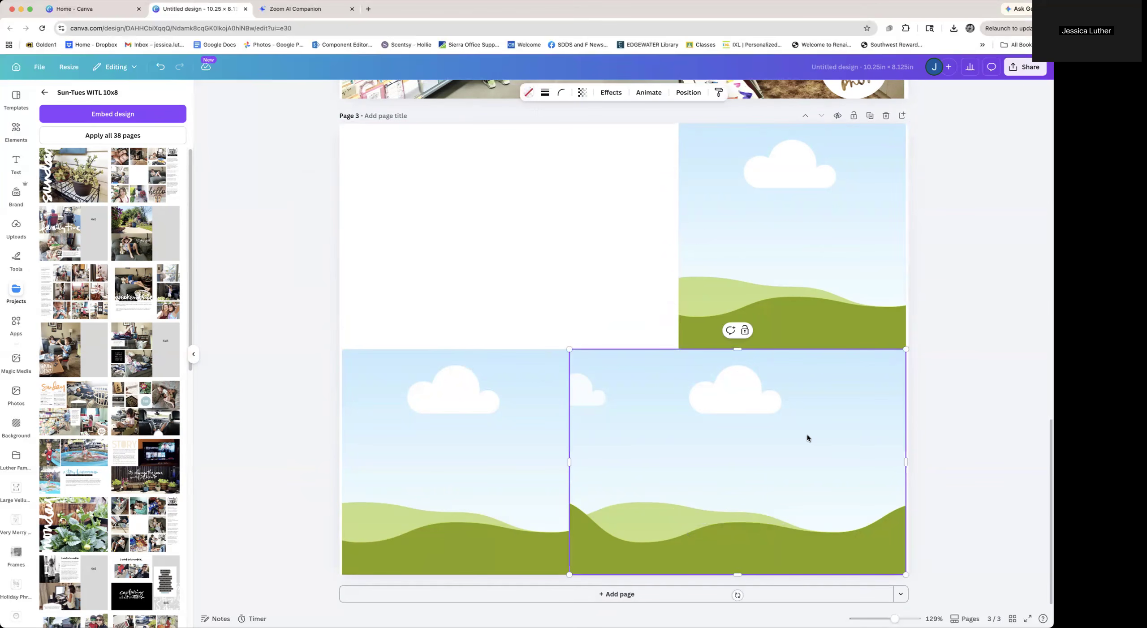
{"action": "left_click_drag", "start_coordinate": [808, 438], "coordinate": [517, 190]}
{"action": "left_click_drag", "start_coordinate": [804, 181], "coordinate": [808, 183]}
{"action": "left_click", "coordinate": [990, 435]}
{"action": "left_click_drag", "start_coordinate": [877, 451], "coordinate": [880, 450]}
{"action": "left_click", "coordinate": [519, 451]}
{"action": "left_click_drag", "start_coordinate": [518, 451], "coordinate": [515, 448]}
{"action": "left_click", "coordinate": [305, 463]}
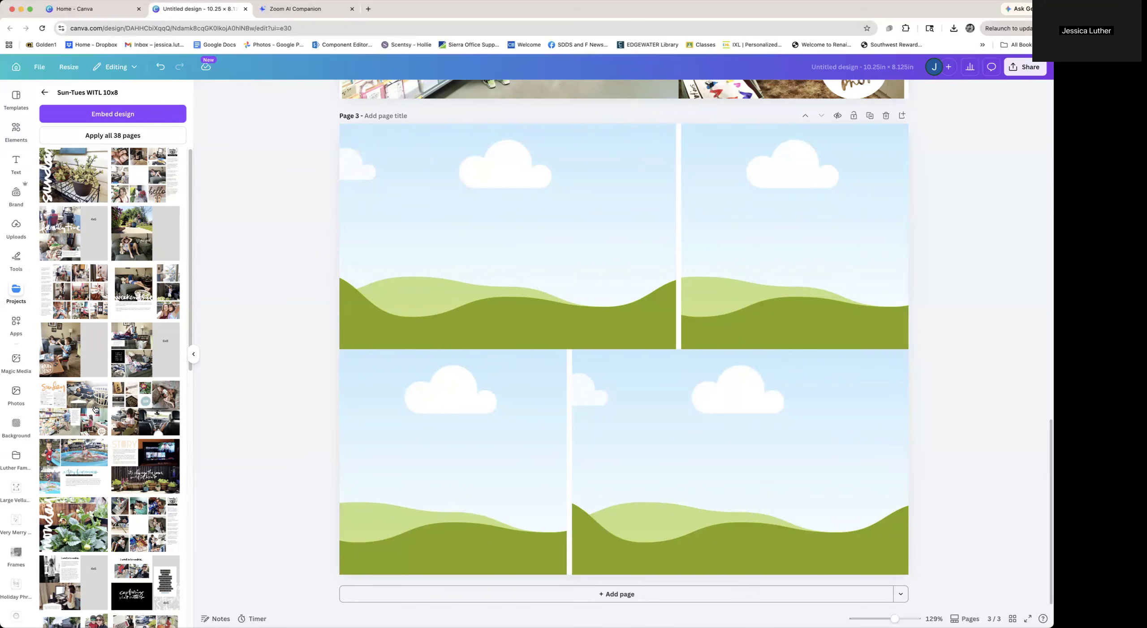
{"action": "scroll", "coordinate": [227, 409], "scroll_direction": "up", "scroll_amount": 1}
{"action": "scroll", "coordinate": [227, 408], "scroll_direction": "up", "scroll_amount": 2}
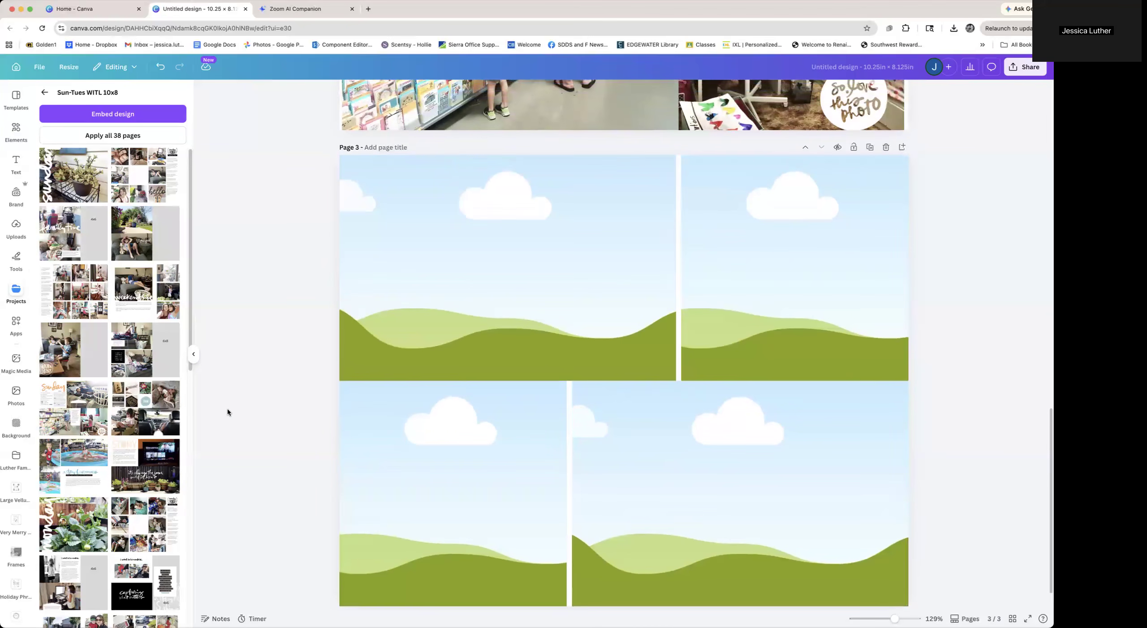
{"action": "scroll", "coordinate": [228, 409], "scroll_direction": "down", "scroll_amount": 1}
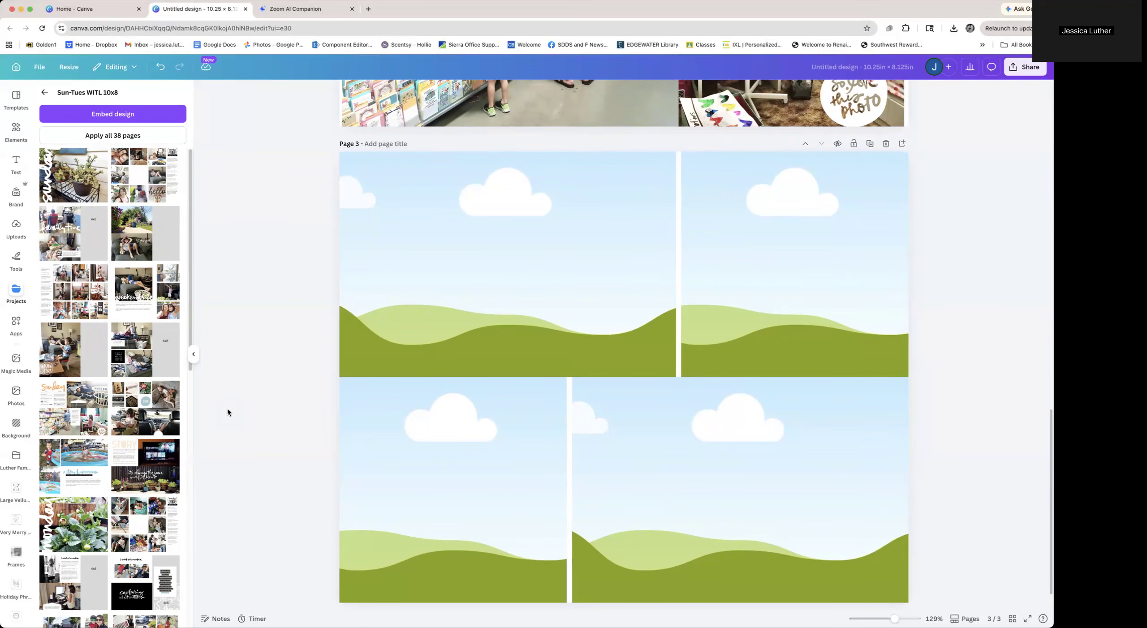
Delete the journaling text blocks, the captions and the laundry photo from page 2's upper half
{"action": "scroll", "coordinate": [227, 408], "scroll_direction": "up", "scroll_amount": 10}
{"action": "scroll", "coordinate": [228, 409], "scroll_direction": "up", "scroll_amount": 6}
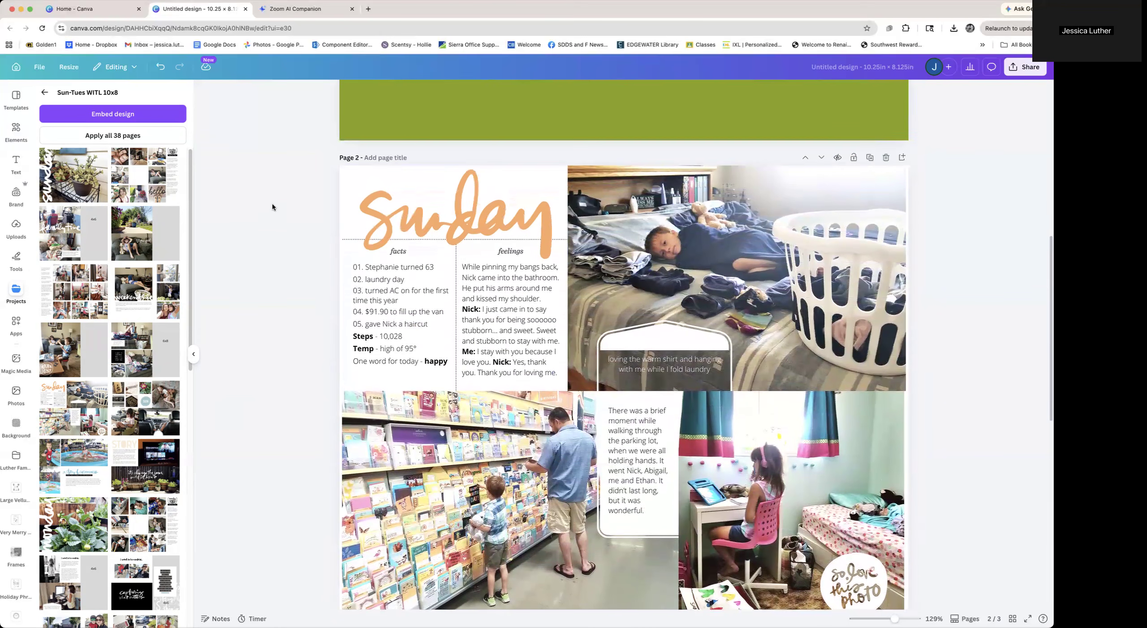
{"action": "left_click_drag", "start_coordinate": [273, 202], "coordinate": [485, 331]}
{"action": "key", "text": "Delete"}
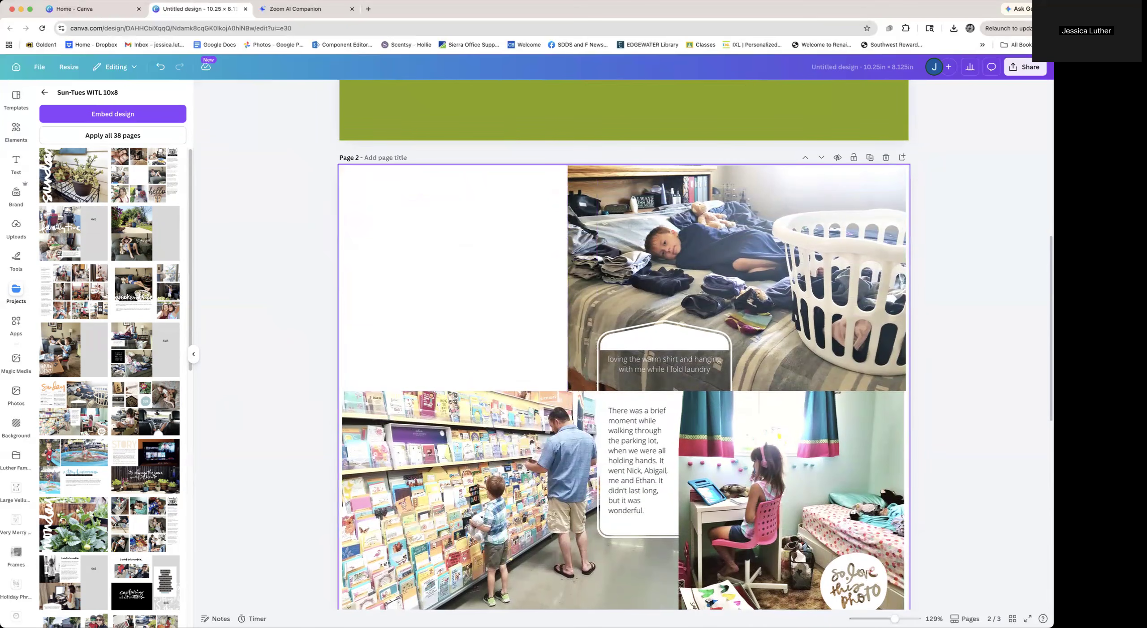
{"action": "left_click", "coordinate": [659, 340]}
{"action": "key", "text": "Delete"}
{"action": "left_click", "coordinate": [664, 364]}
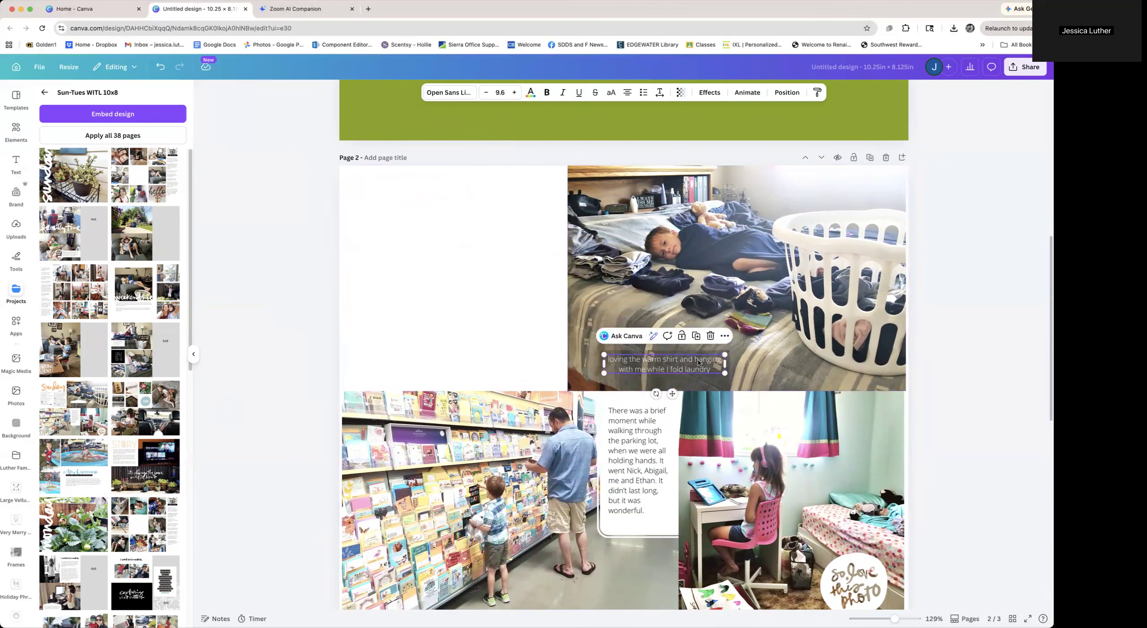
{"action": "key", "text": "Delete"}
{"action": "left_click", "coordinate": [698, 362]}
{"action": "key", "text": "Delete"}
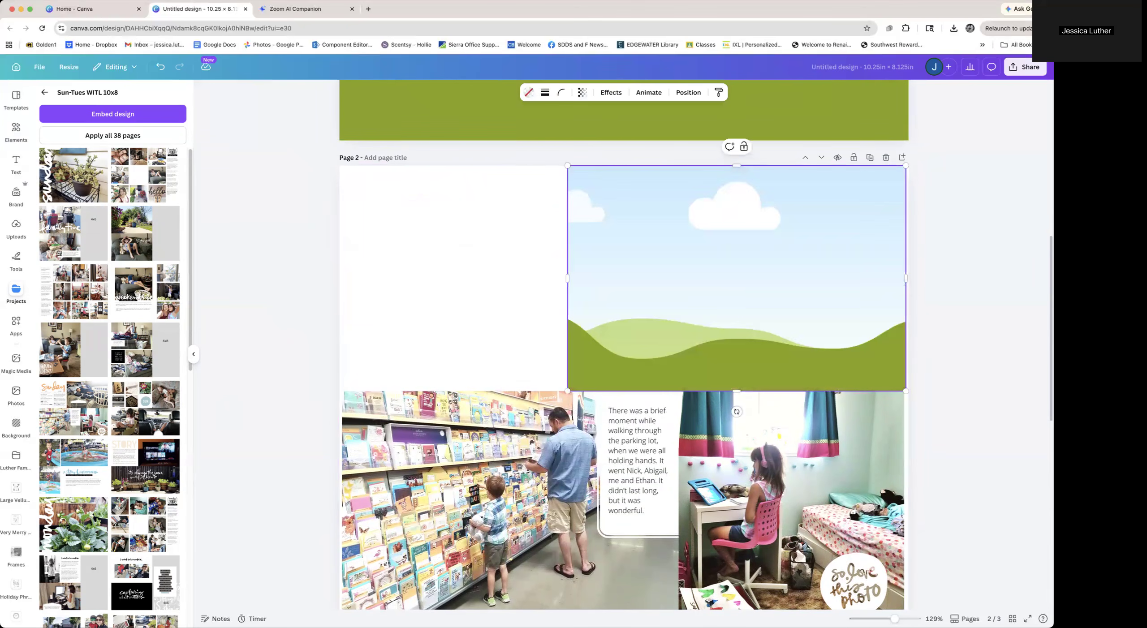
Delete the girl's photo and the "so love this photo" sticker from page 2's lower-right section
{"action": "left_click", "coordinate": [828, 488]}
{"action": "key", "text": "Delete"}
{"action": "left_click", "coordinate": [850, 583]}
{"action": "key", "text": "Delete"}
Copy the empty lower-right frame into the blank upper-left area of page 2
{"action": "left_click", "coordinate": [860, 518]}
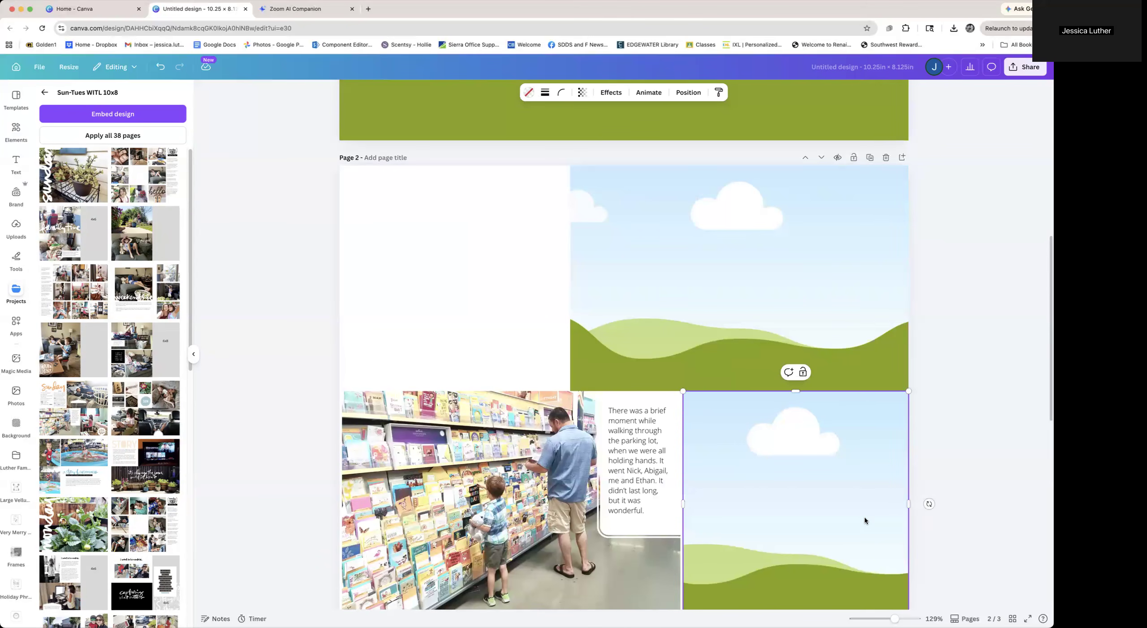
{"action": "left_click_drag", "start_coordinate": [864, 514], "coordinate": [448, 265]}
{"action": "left_click", "coordinate": [272, 318]}
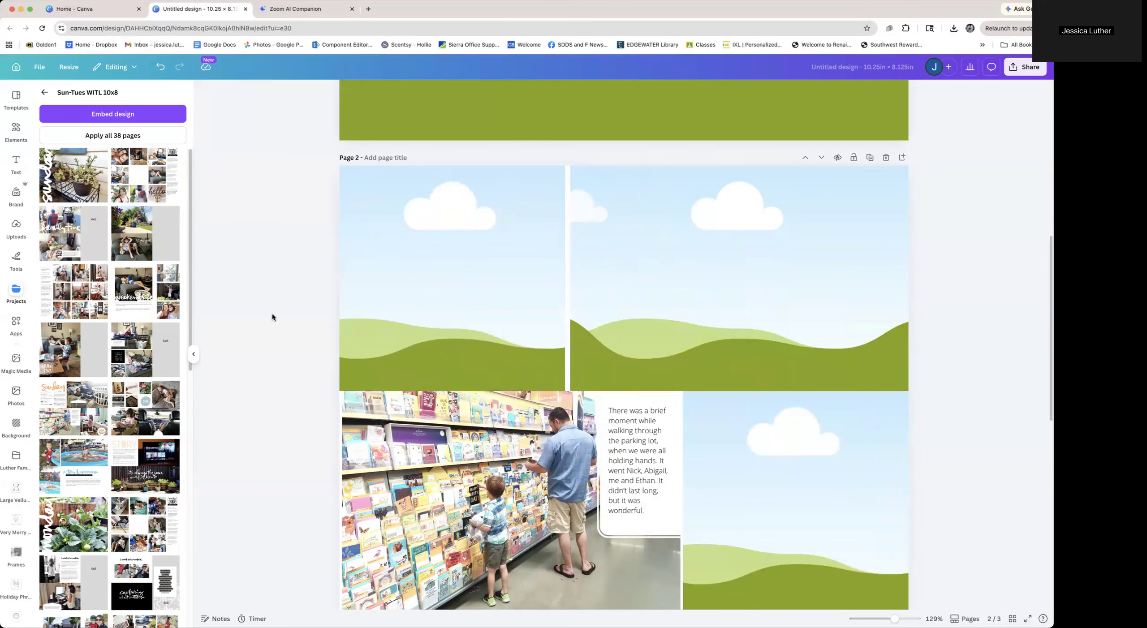
Clear the card-aisle photo and its journaling text from page 2's lower-left frame
{"action": "scroll", "coordinate": [277, 388], "scroll_direction": "down", "scroll_amount": 2}
{"action": "left_click", "coordinate": [446, 386]}
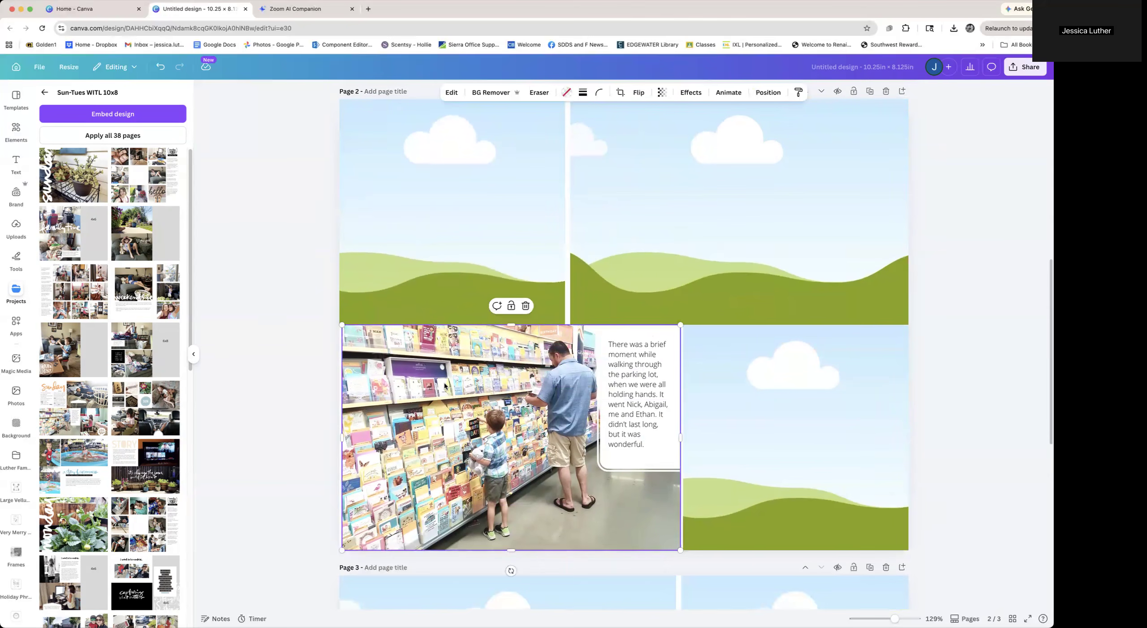
{"action": "key", "text": "Delete"}
{"action": "left_click", "coordinate": [640, 390]}
{"action": "key", "text": "Delete"}
{"action": "left_click", "coordinate": [640, 391]}
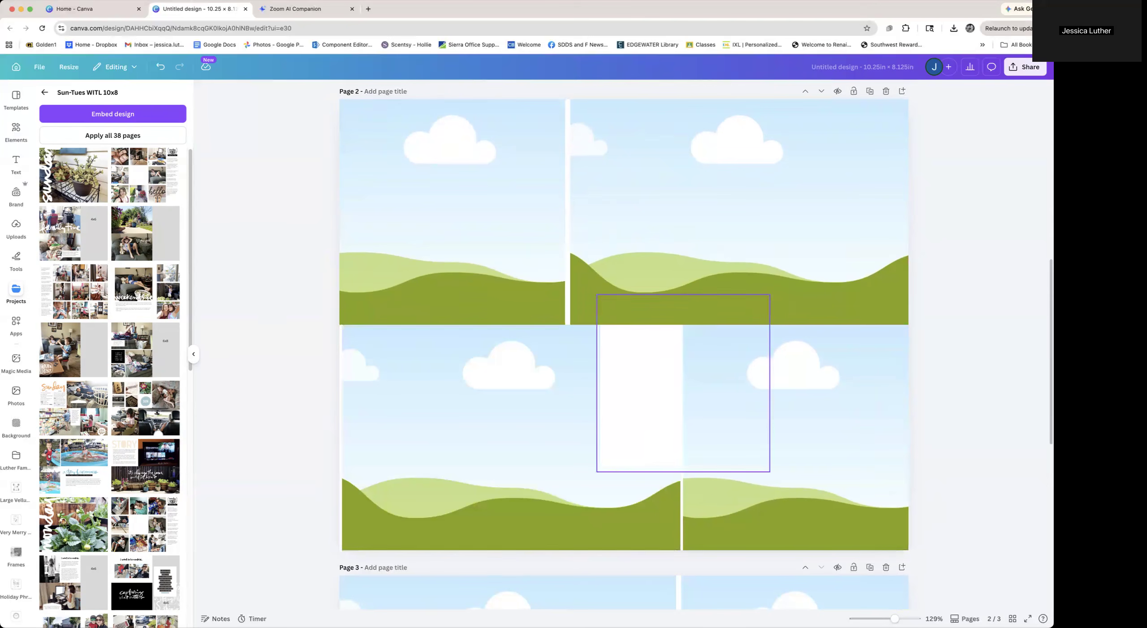
{"action": "key", "text": "Delete"}
{"action": "left_click_drag", "start_coordinate": [411, 414], "coordinate": [409, 414]}
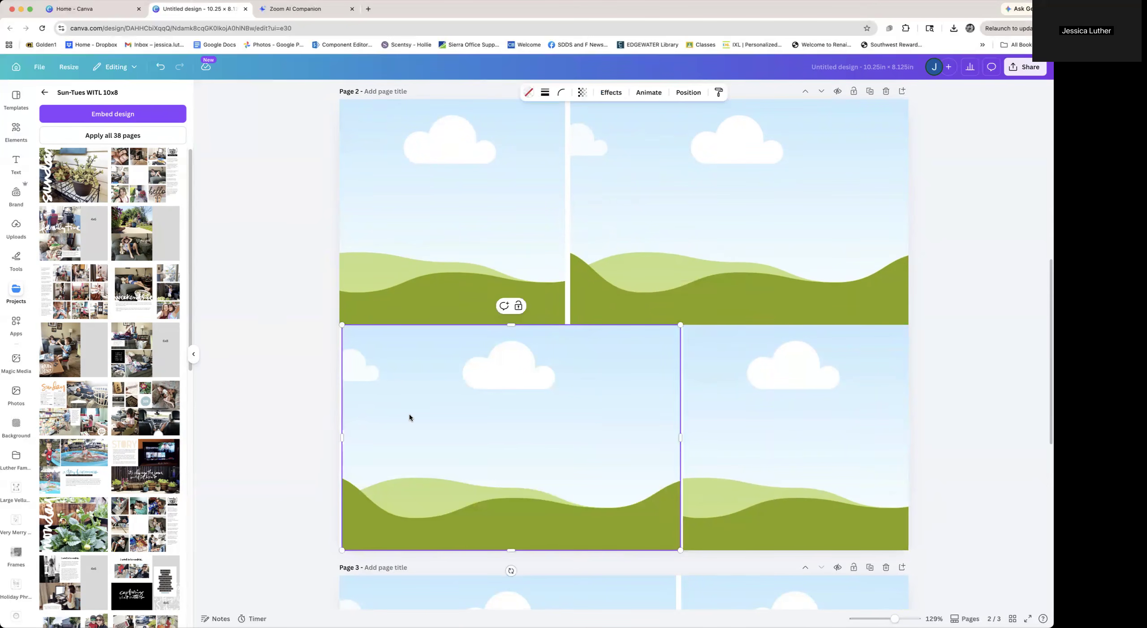
{"action": "left_click", "coordinate": [267, 389]}
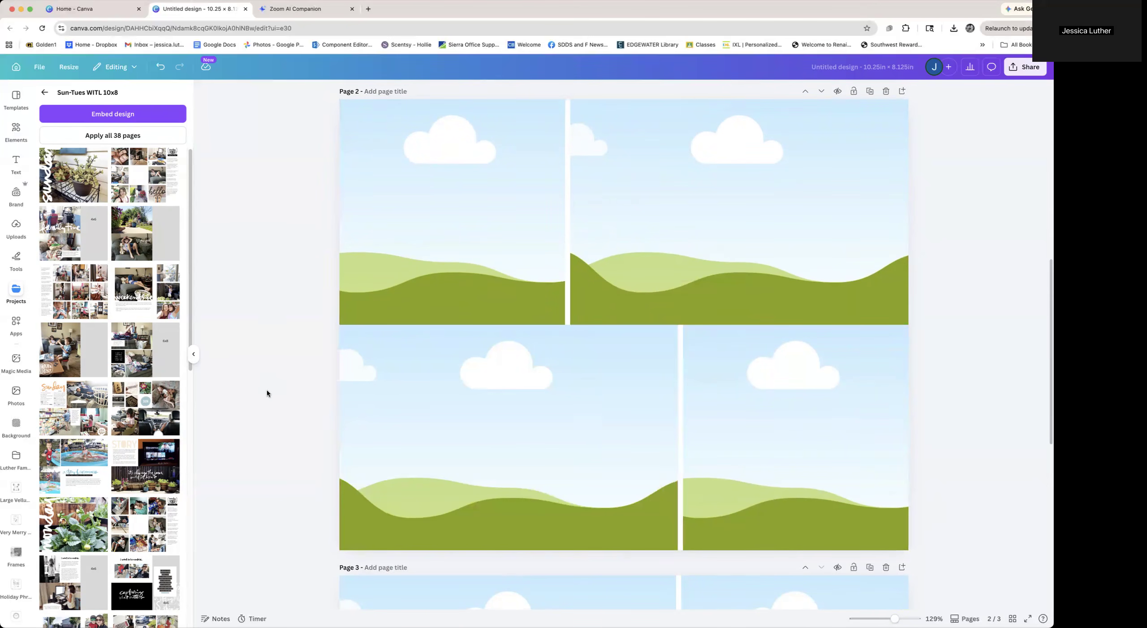
Title page 2 "4x4/4x6 front"
{"action": "key", "text": "super+0"}
{"action": "key", "text": "super+minus"}
{"action": "key", "text": "super+minus"}
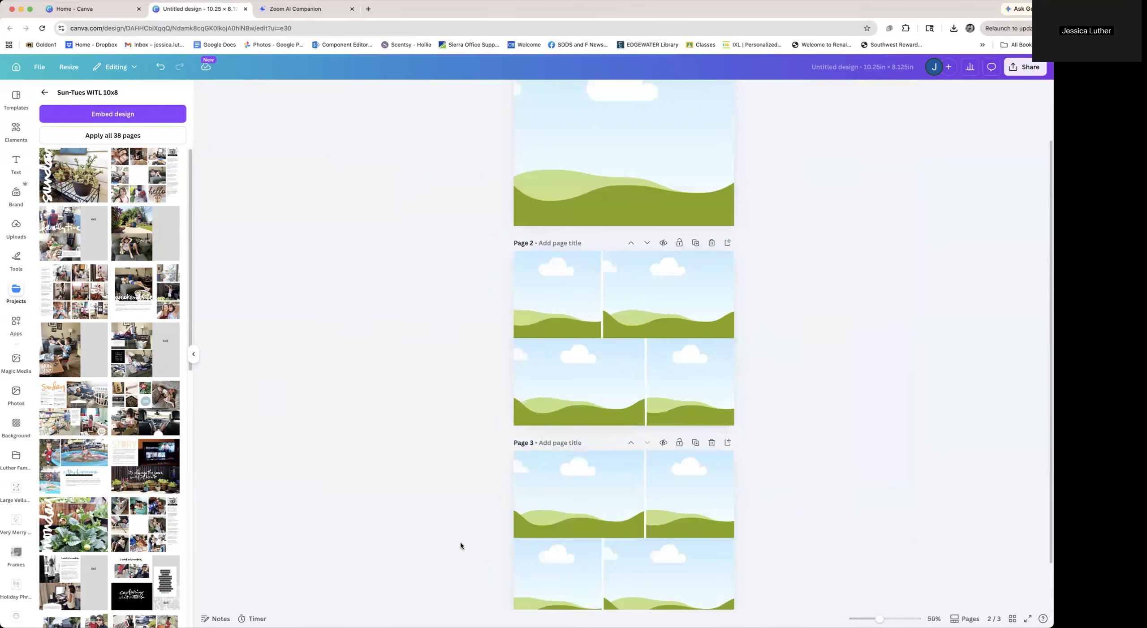
{"action": "scroll", "coordinate": [475, 547], "scroll_direction": "up", "scroll_amount": 3}
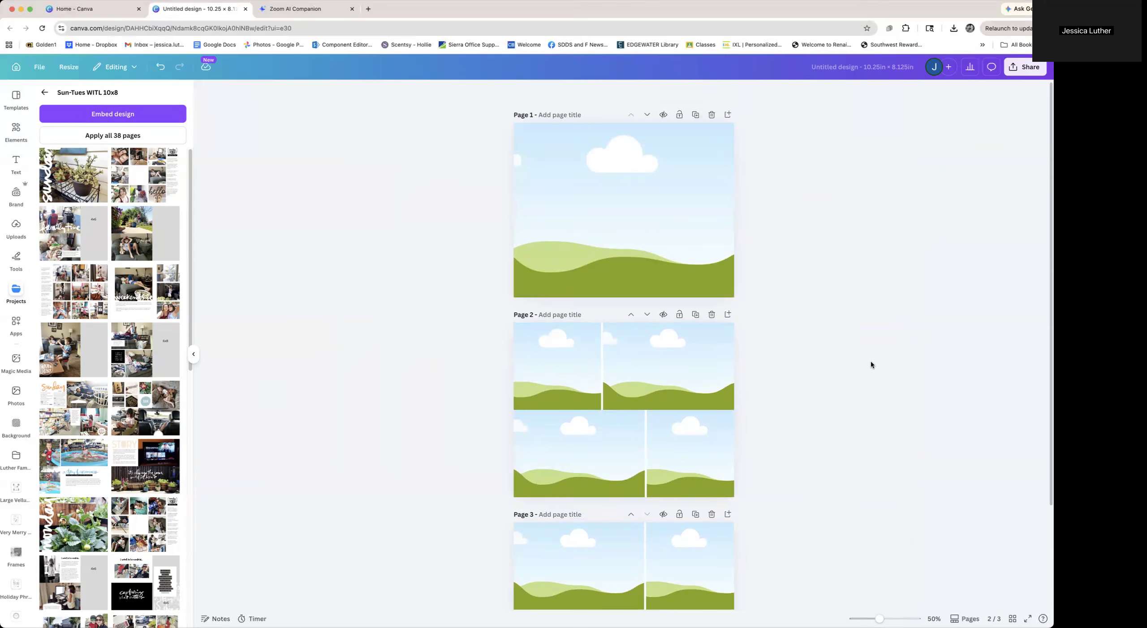
{"action": "scroll", "coordinate": [871, 364], "scroll_direction": "down", "scroll_amount": 3}
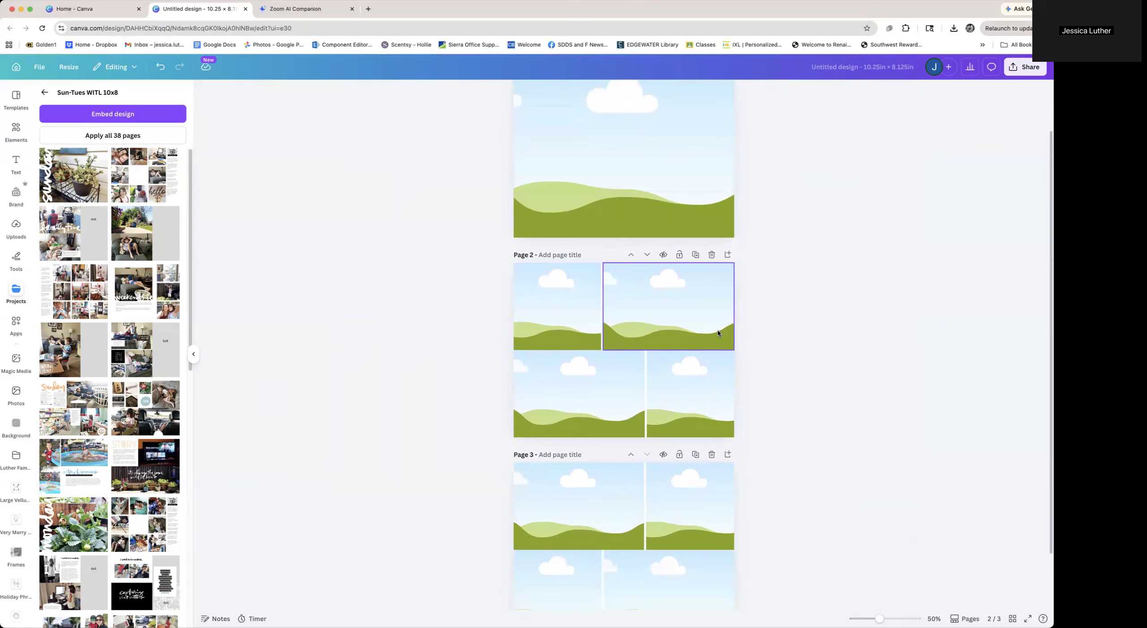
{"action": "scroll", "coordinate": [577, 465], "scroll_direction": "down", "scroll_amount": 1}
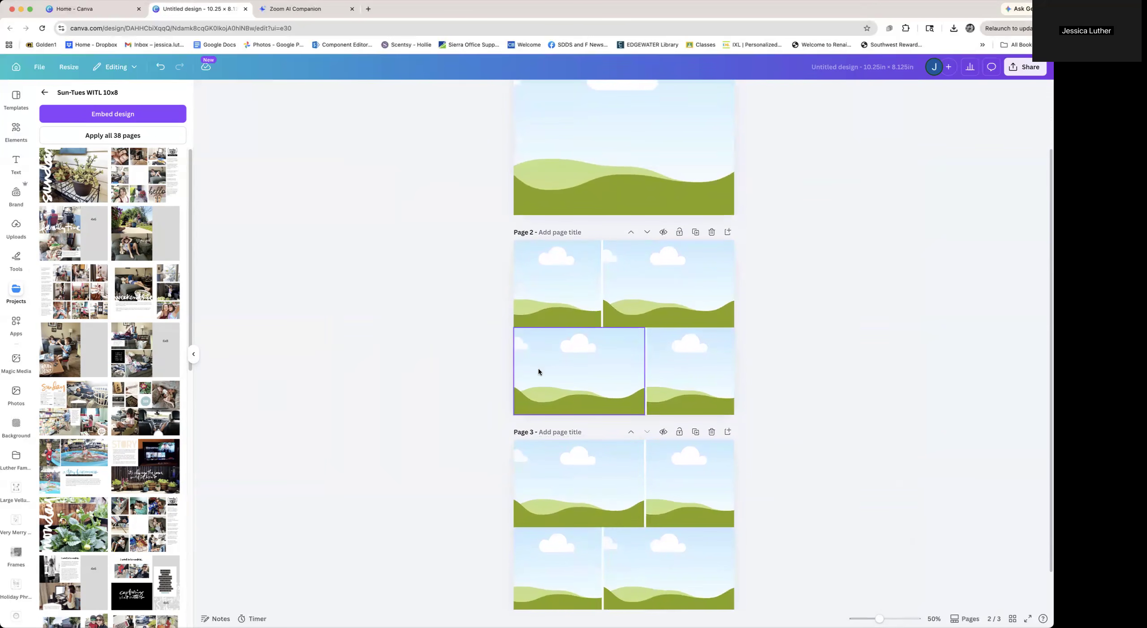
{"action": "scroll", "coordinate": [674, 477], "scroll_direction": "down", "scroll_amount": 1}
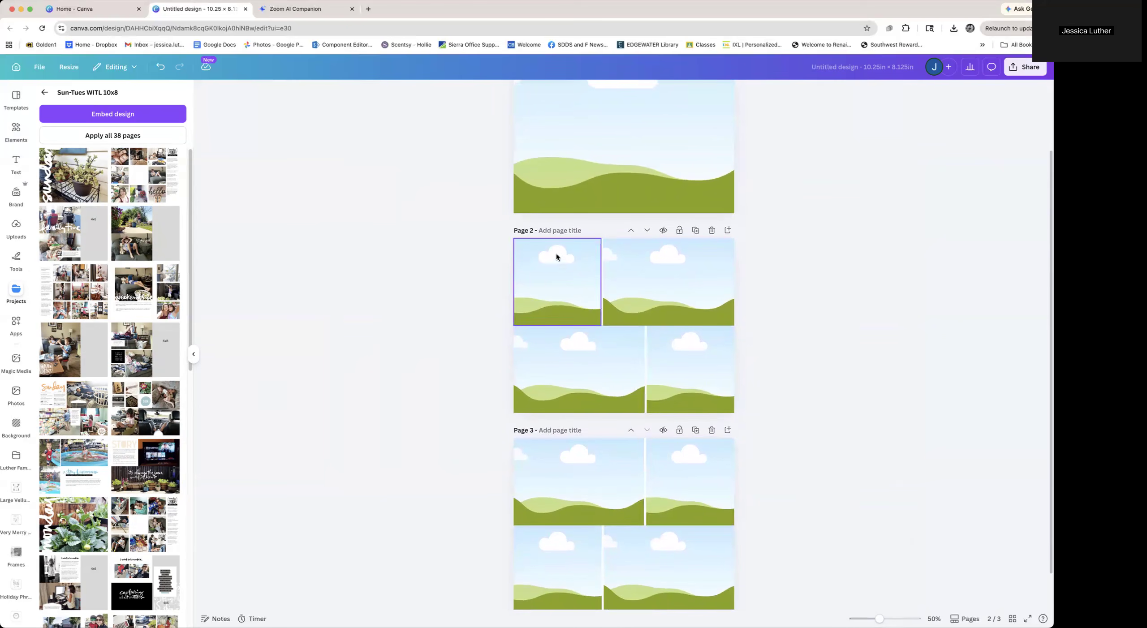
{"action": "type", "text": "4x4/4x6 front"}
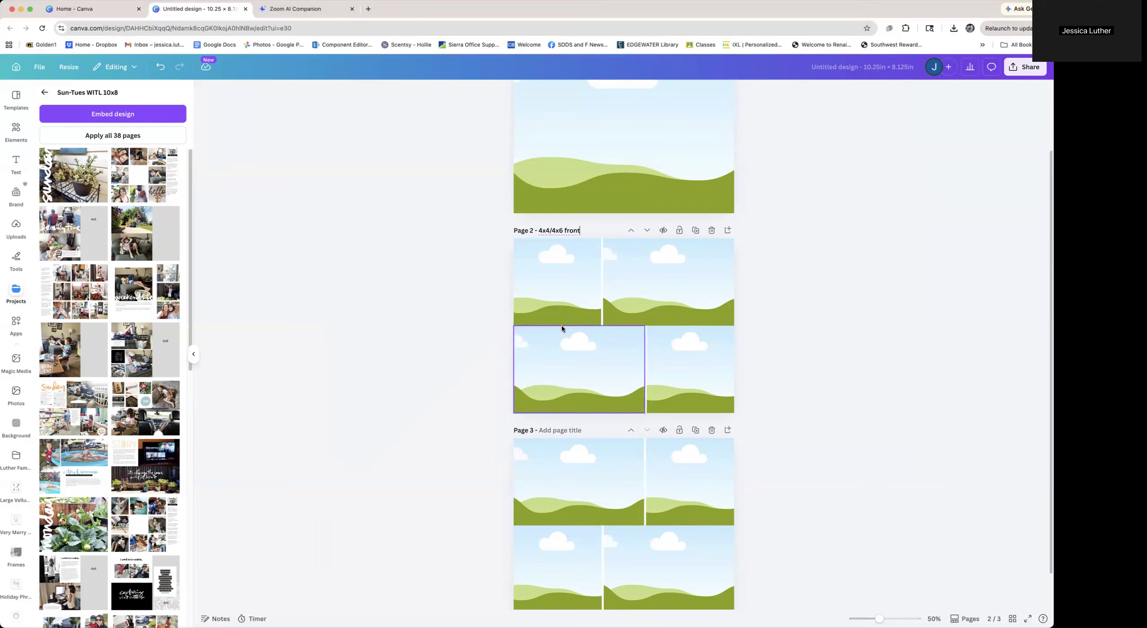
Copy page 2's title to page 3 and change it to "4x4/4x6 back"
{"action": "left_click", "coordinate": [545, 229]}
{"action": "key", "text": "super+c"}
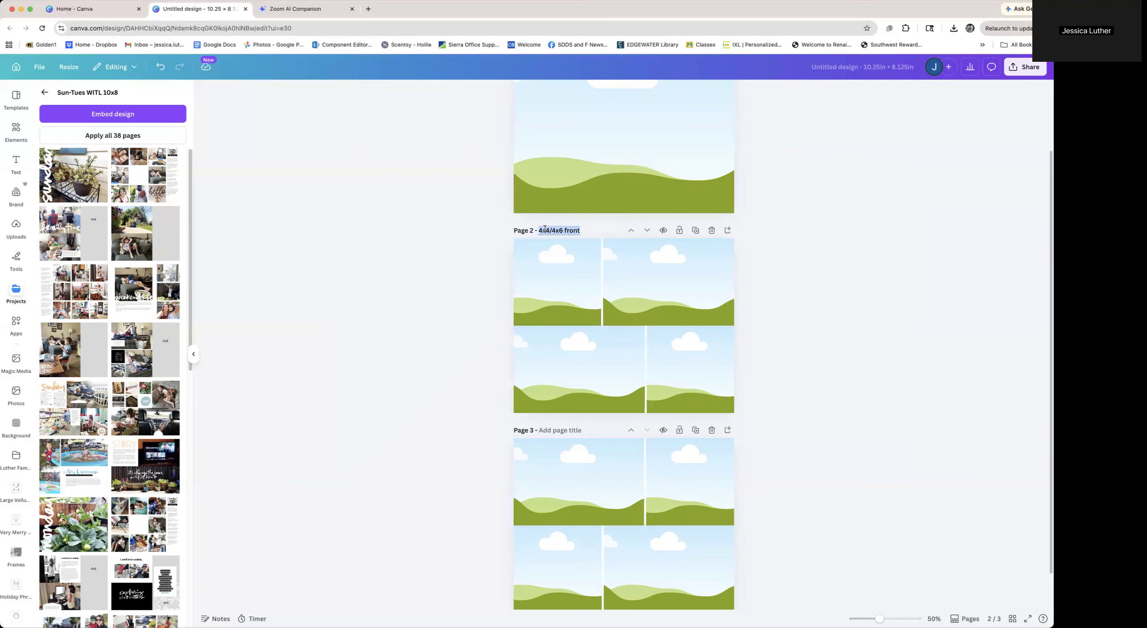
{"action": "left_click", "coordinate": [566, 431]}
{"action": "key", "text": "super+v"}
{"action": "left_click_drag", "start_coordinate": [565, 431], "coordinate": [580, 430]}
{"action": "type", "text": "back"}
{"action": "left_click", "coordinate": [910, 379]}
Title page 1 "10x8"
{"action": "scroll", "coordinate": [897, 393], "scroll_direction": "up", "scroll_amount": 3}
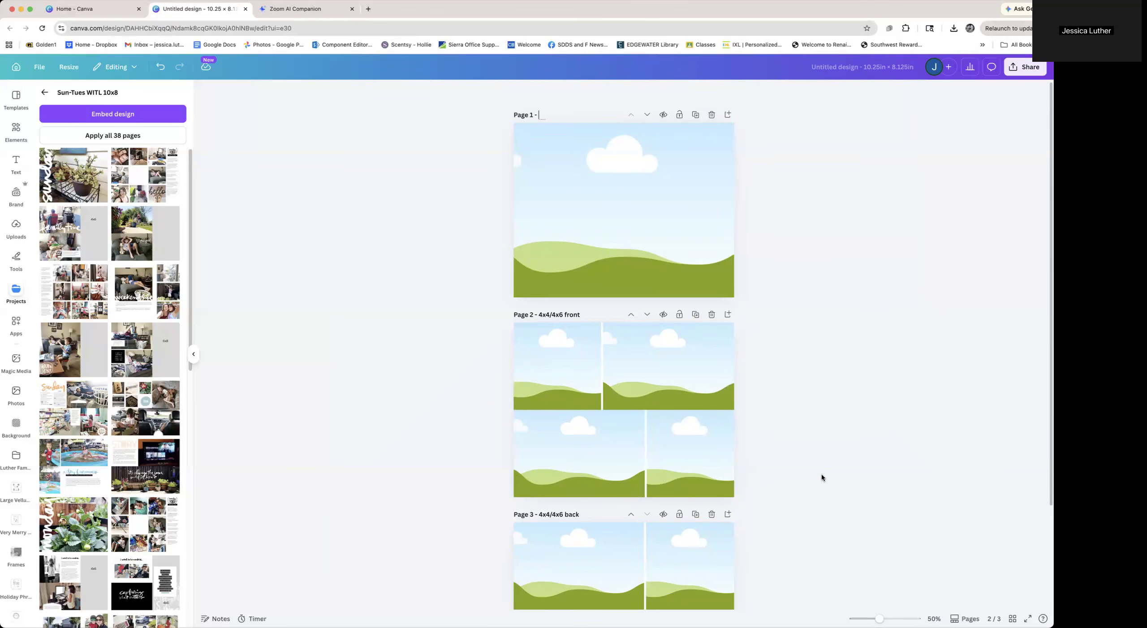
{"action": "type", "text": "10x8"}
{"action": "scroll", "coordinate": [814, 448], "scroll_direction": "down", "scroll_amount": 3}
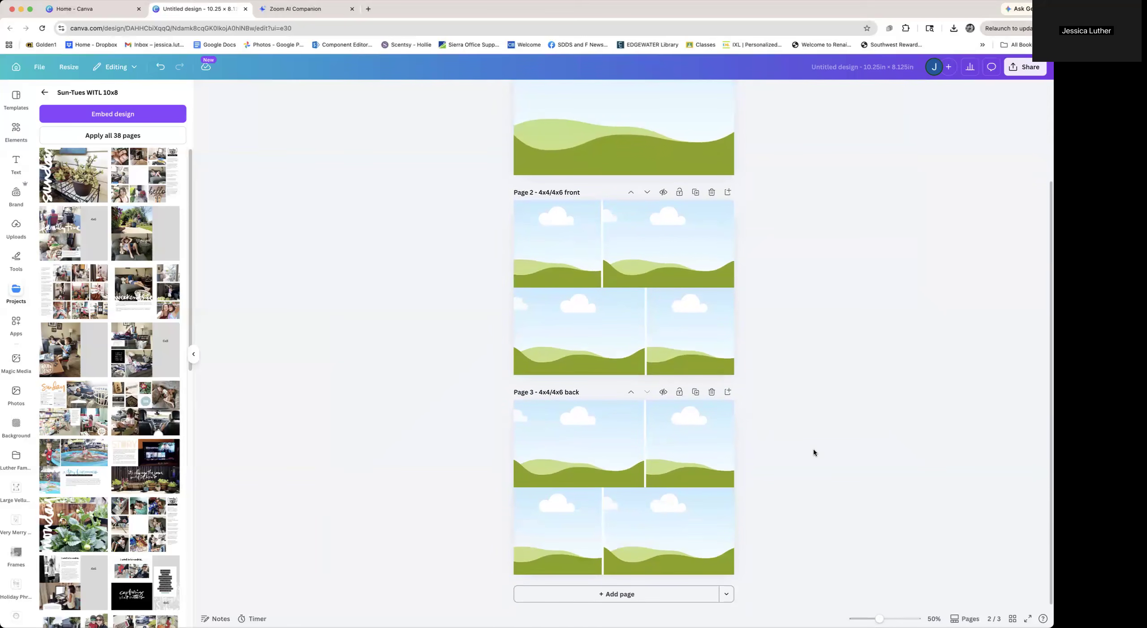
Add a new blank page 4 and place a square photo frame on it
{"action": "left_click", "coordinate": [194, 356]}
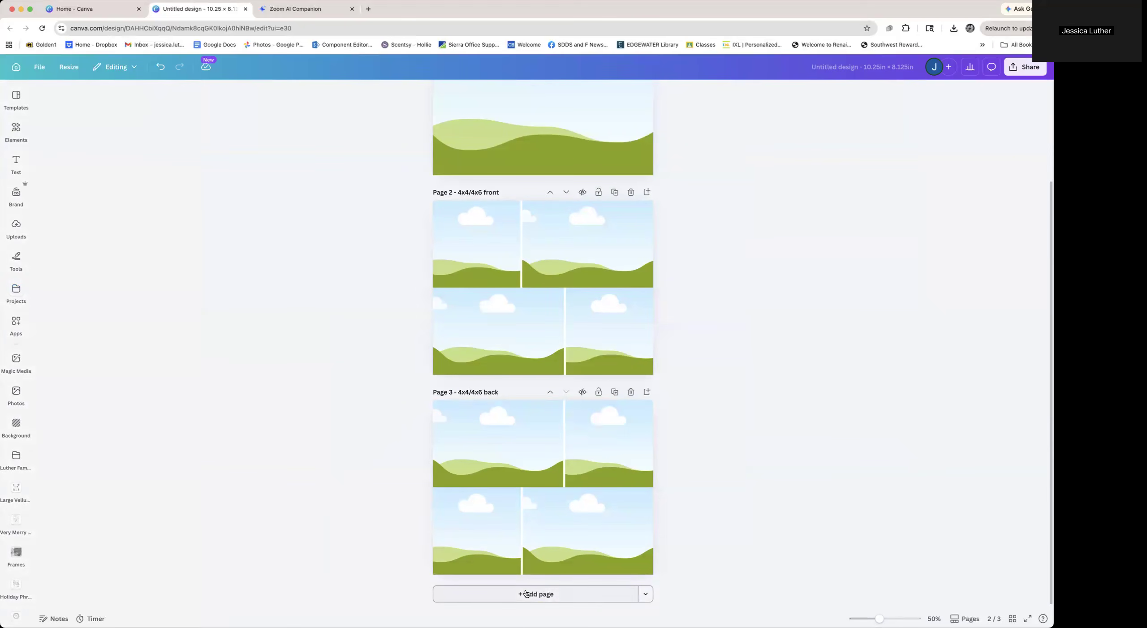
{"action": "left_click", "coordinate": [535, 594]}
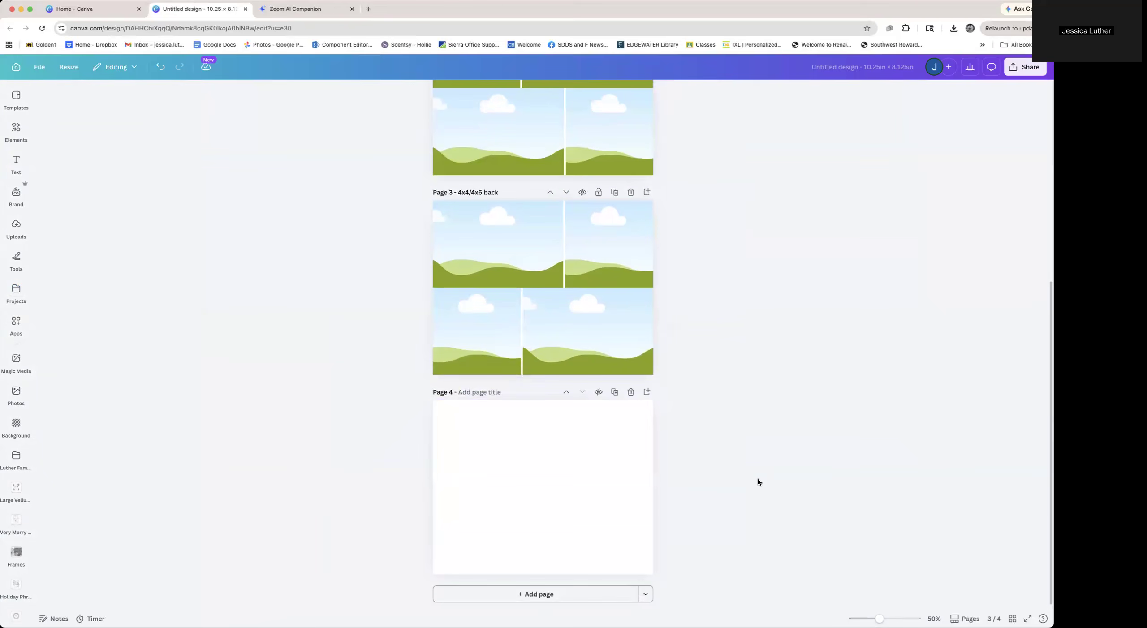
{"action": "key", "text": "super+equal"}
{"action": "key", "text": "super+equal"}
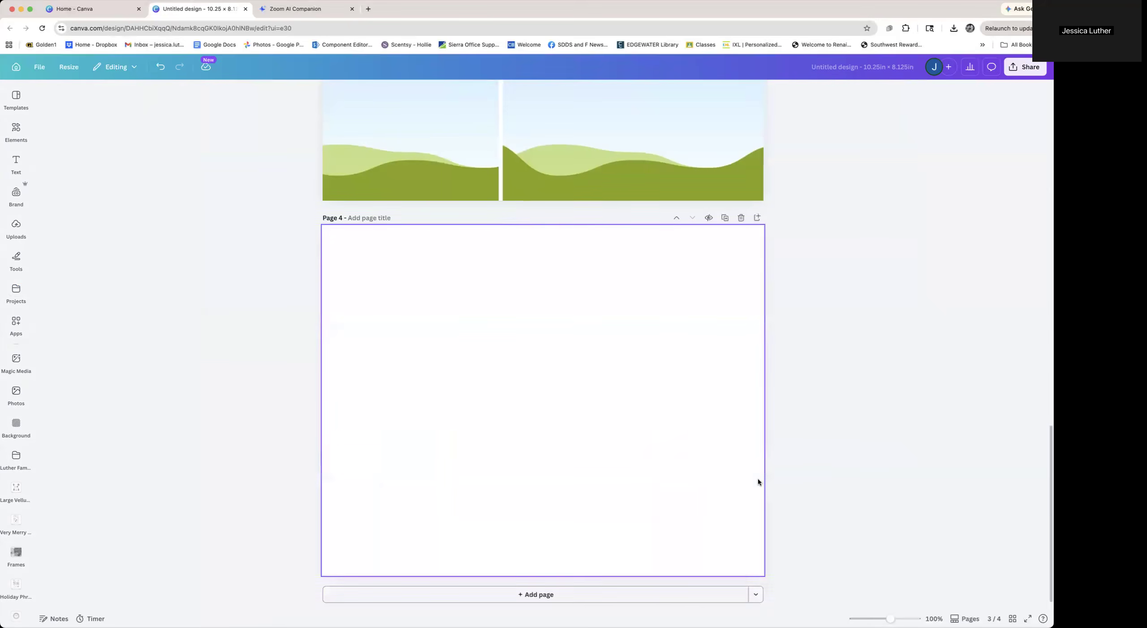
{"action": "left_click", "coordinate": [592, 401]}
{"action": "left_click", "coordinate": [16, 130]}
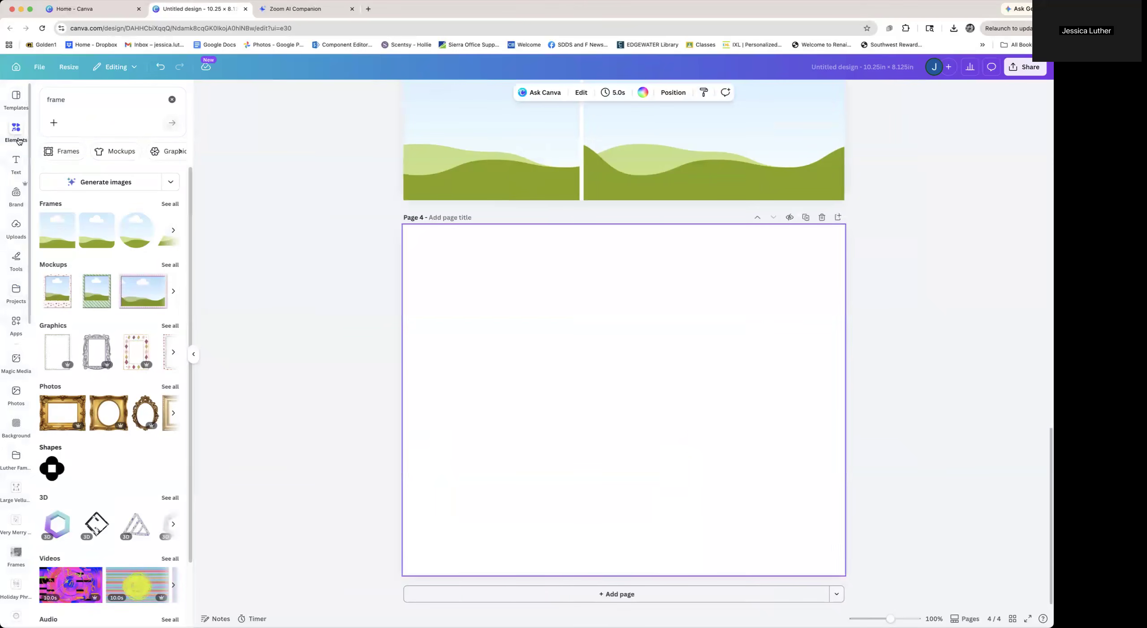
{"action": "left_click", "coordinate": [57, 232]}
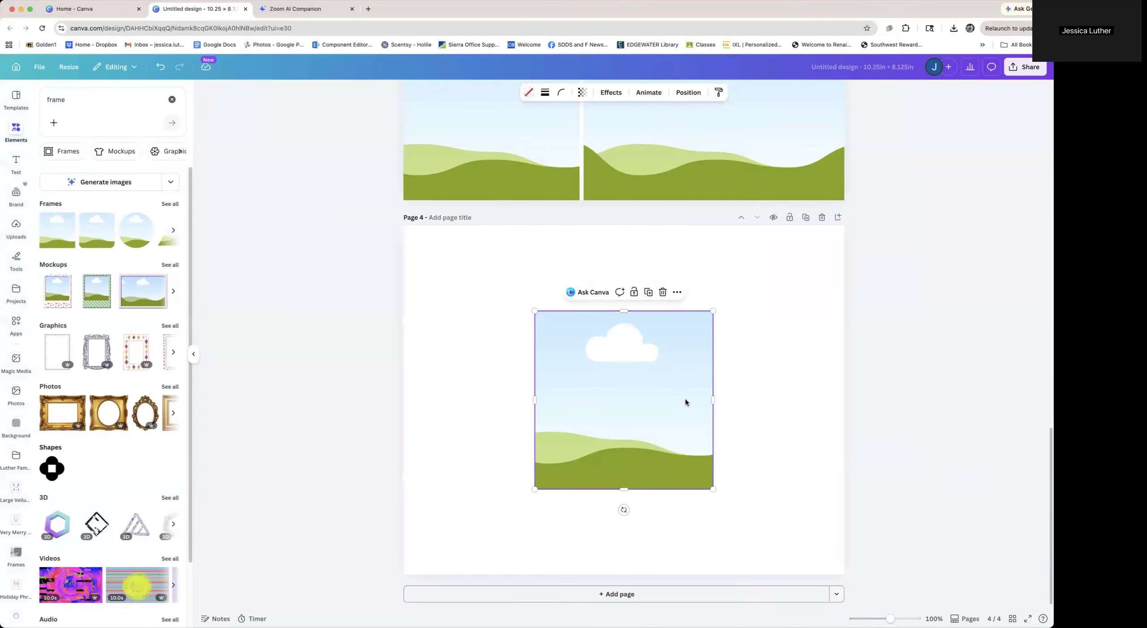
Resize the frame to 3 in wide by 8 in high
{"action": "left_click", "coordinate": [698, 98]}
{"action": "left_click", "coordinate": [61, 302]}
{"action": "type", "text": "3"}
{"action": "key", "text": "Tab"}
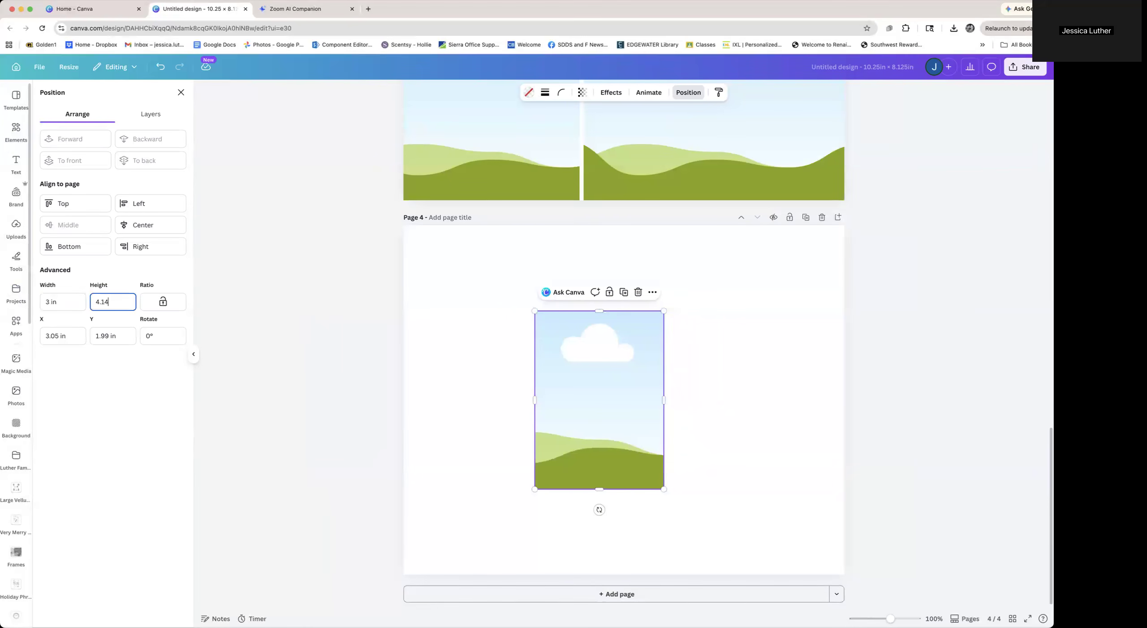
{"action": "key", "text": "BackSpace"}
{"action": "key", "text": "BackSpace"}
{"action": "key", "text": "BackSpace"}
{"action": "key", "text": "BackSpace"}
{"action": "type", "text": "8"}
{"action": "key", "text": "Return"}
Move the 3 × 8 in frame to page 4's top-left corner and set a duplicate right beside it
{"action": "left_click_drag", "start_coordinate": [569, 405], "coordinate": [575, 327]}
{"action": "left_click", "coordinate": [773, 348]}
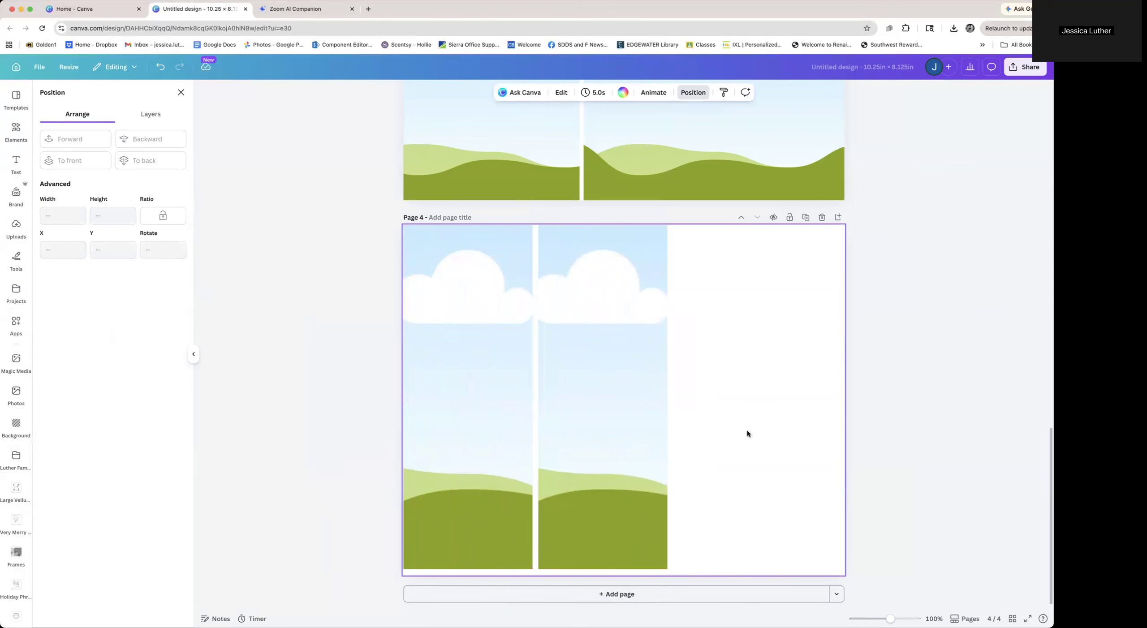
{"action": "left_click_drag", "start_coordinate": [628, 407], "coordinate": [628, 408]}
{"action": "left_click", "coordinate": [799, 424]}
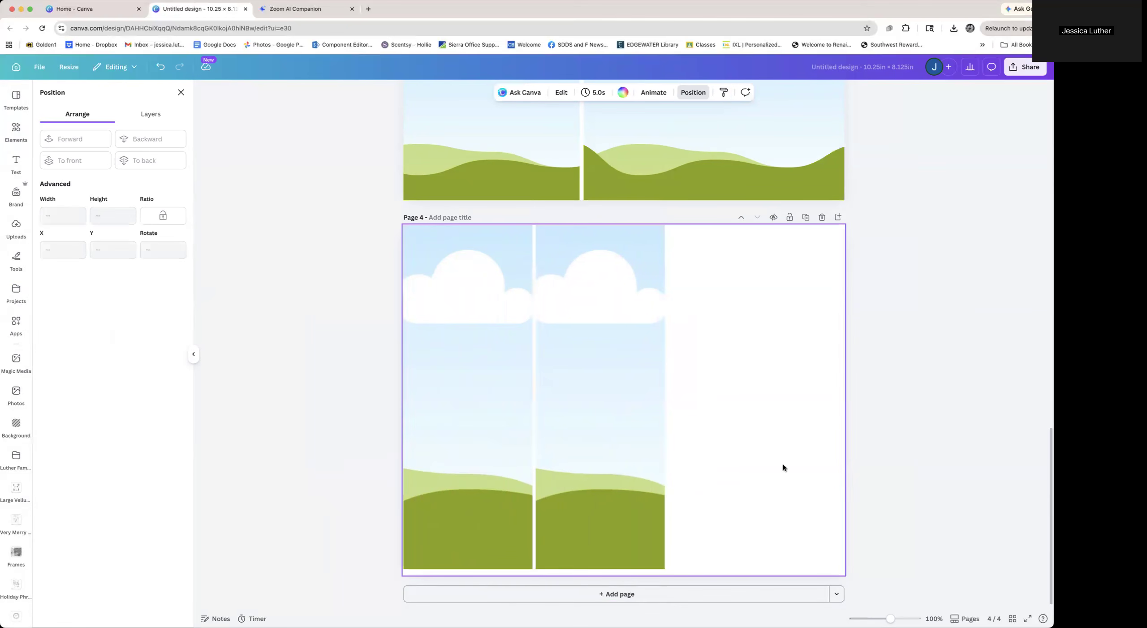
Title page 4 "3x8" and duplicate the page
{"action": "left_click", "coordinate": [468, 215]}
{"action": "type", "text": "3x8"}
{"action": "left_click", "coordinate": [800, 287]}
{"action": "left_click", "coordinate": [805, 218]}
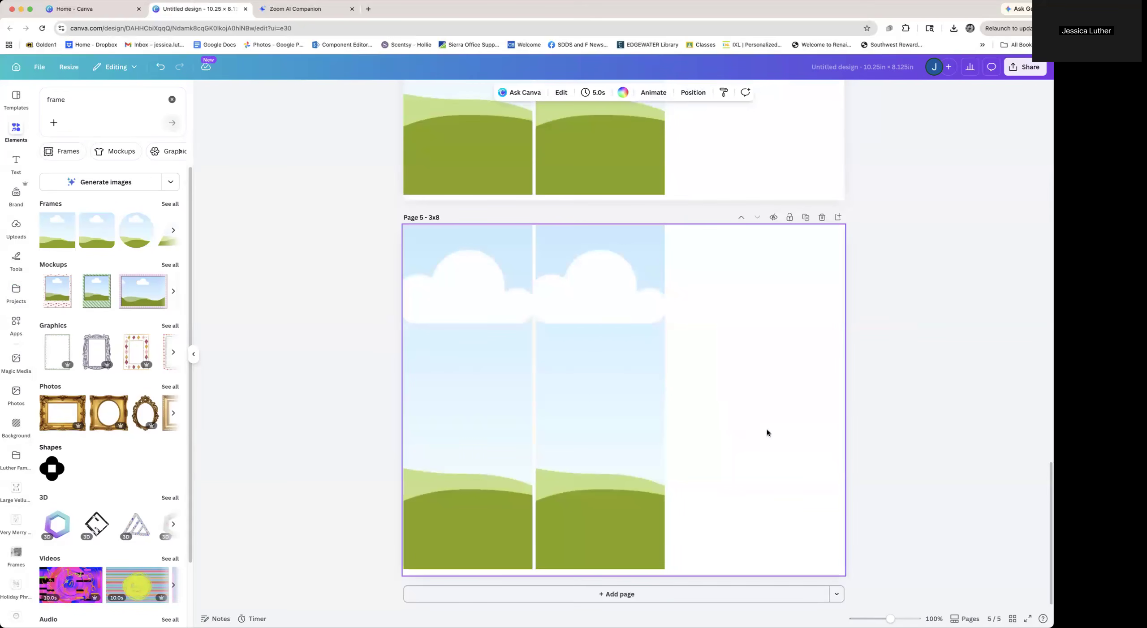
Add a new page 6 with a square frame resized to 6 in wide by 4 in high
{"action": "left_click", "coordinate": [681, 595]}
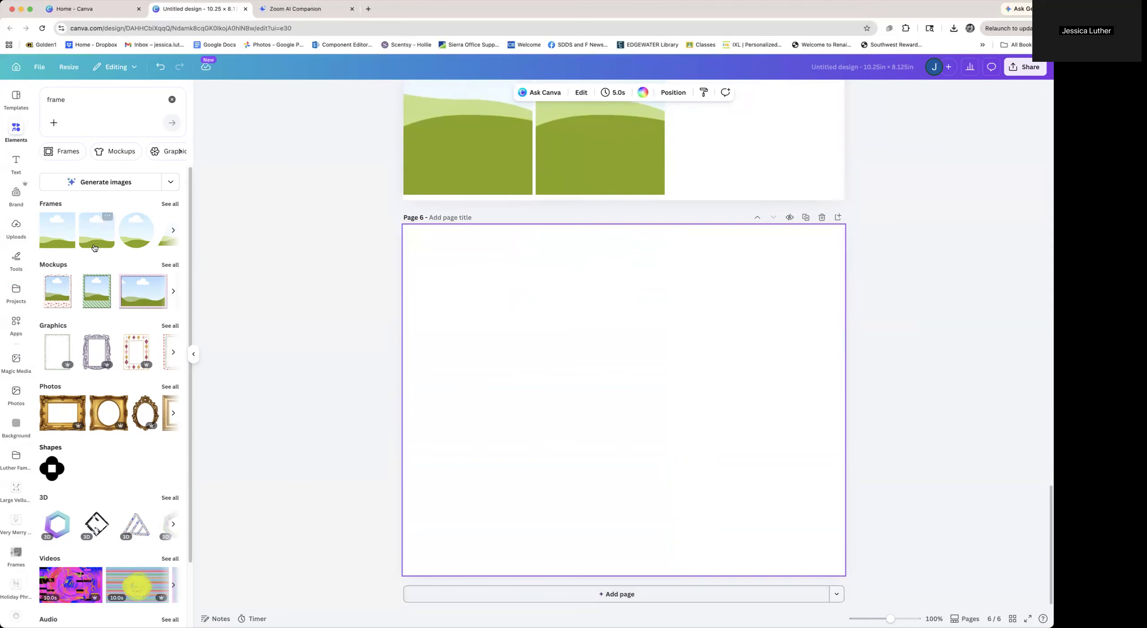
{"action": "left_click", "coordinate": [66, 219]}
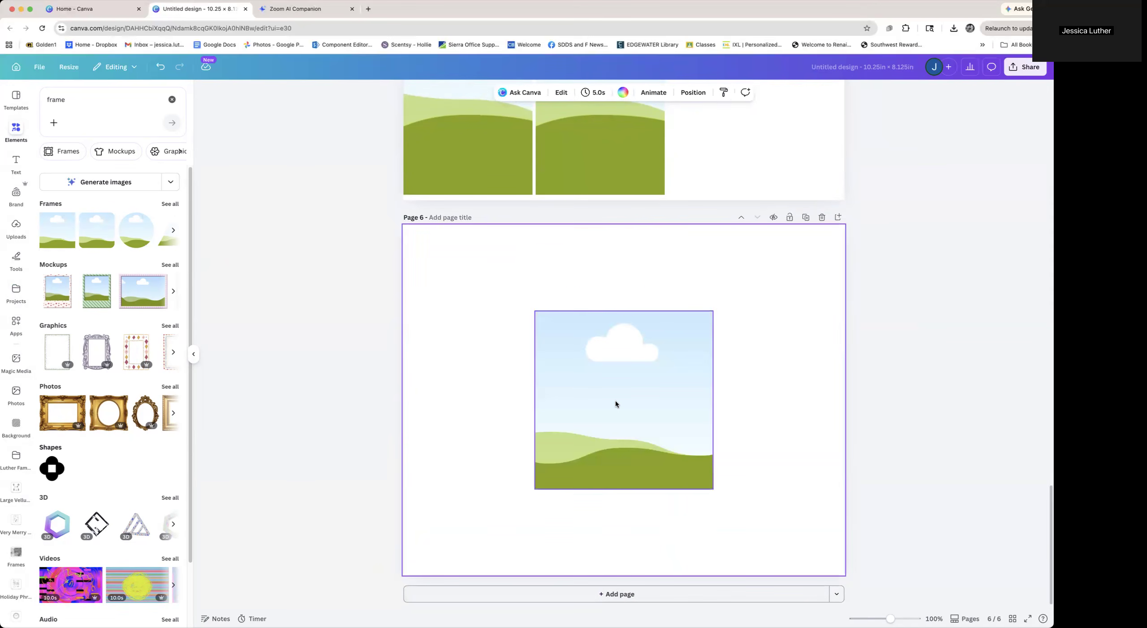
{"action": "left_click", "coordinate": [688, 92]}
{"action": "left_click", "coordinate": [53, 302]}
{"action": "type", "text": "6"}
{"action": "key", "text": "Tab"}
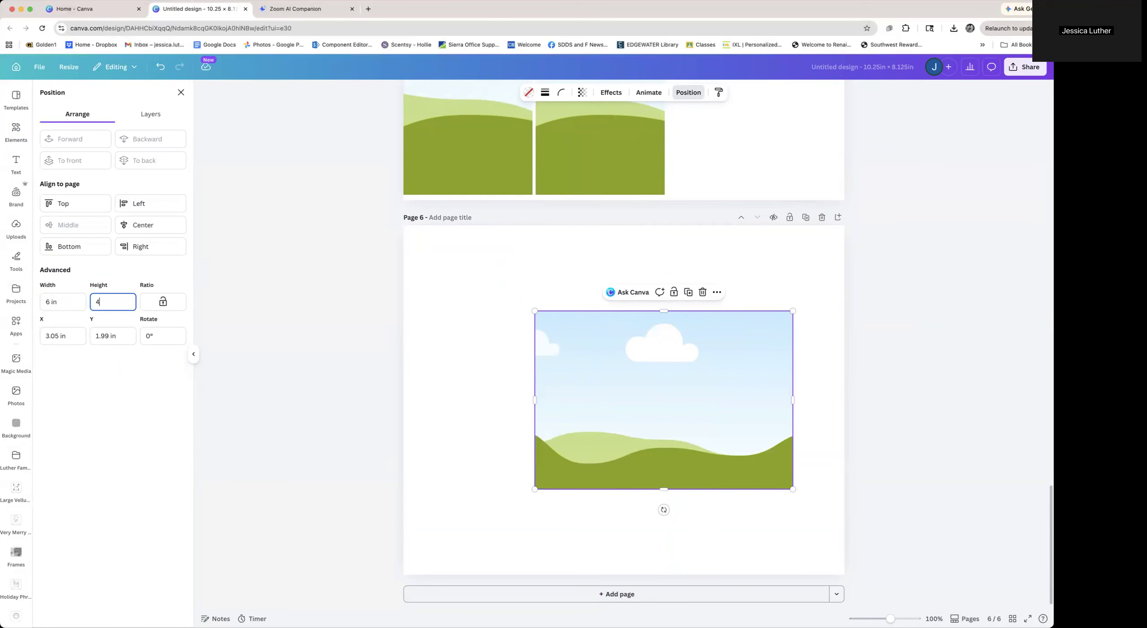
{"action": "key", "text": "Tab"}
Stack the 6 × 4 in frame and a copy along page 6's left edge and title the page "4x6"
{"action": "left_click_drag", "start_coordinate": [632, 348], "coordinate": [541, 438]}
{"action": "left_click", "coordinate": [720, 425]}
{"action": "left_click", "coordinate": [448, 219]}
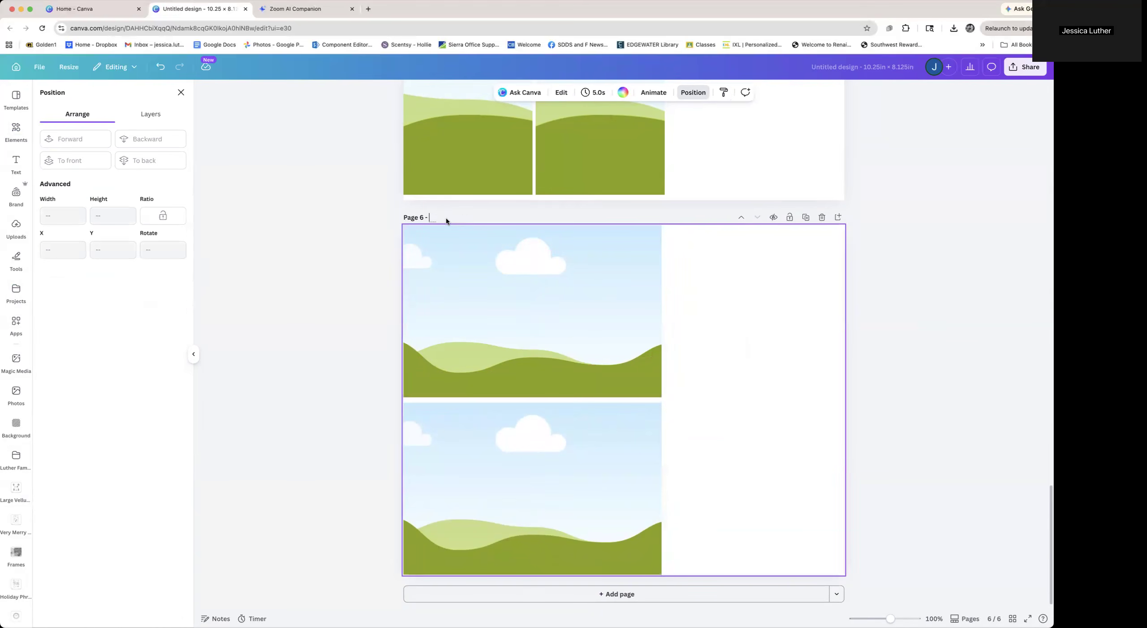
{"action": "type", "text": "4x6"}
Duplicate the 4x6 page
{"action": "left_click", "coordinate": [806, 218]}
{"action": "scroll", "coordinate": [735, 362], "scroll_direction": "up", "scroll_amount": 7}
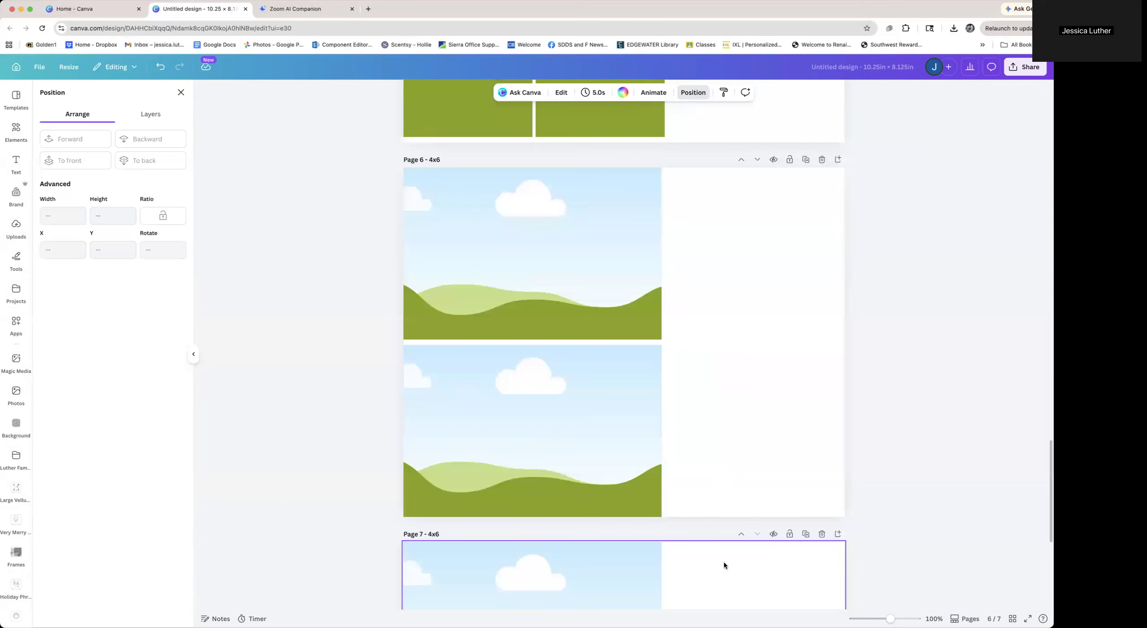
{"action": "scroll", "coordinate": [724, 566], "scroll_direction": "down", "scroll_amount": 4}
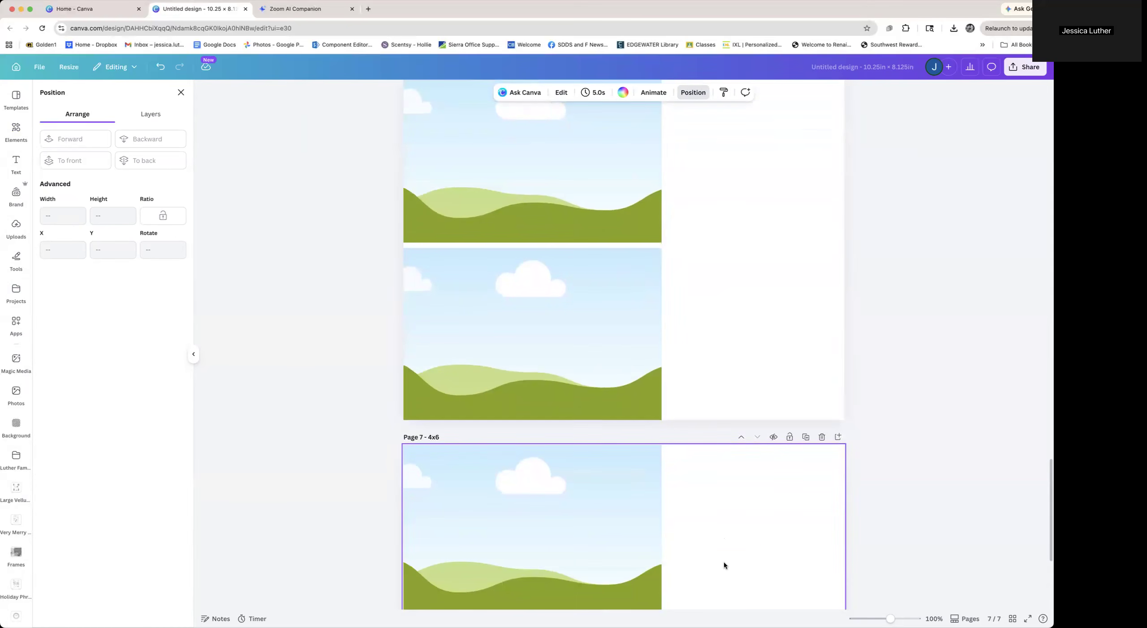
Duplicate the second 4x6 page and resize the lower frame on the copy to 2 in wide by 2 in high
{"action": "scroll", "coordinate": [724, 566], "scroll_direction": "down", "scroll_amount": 8}
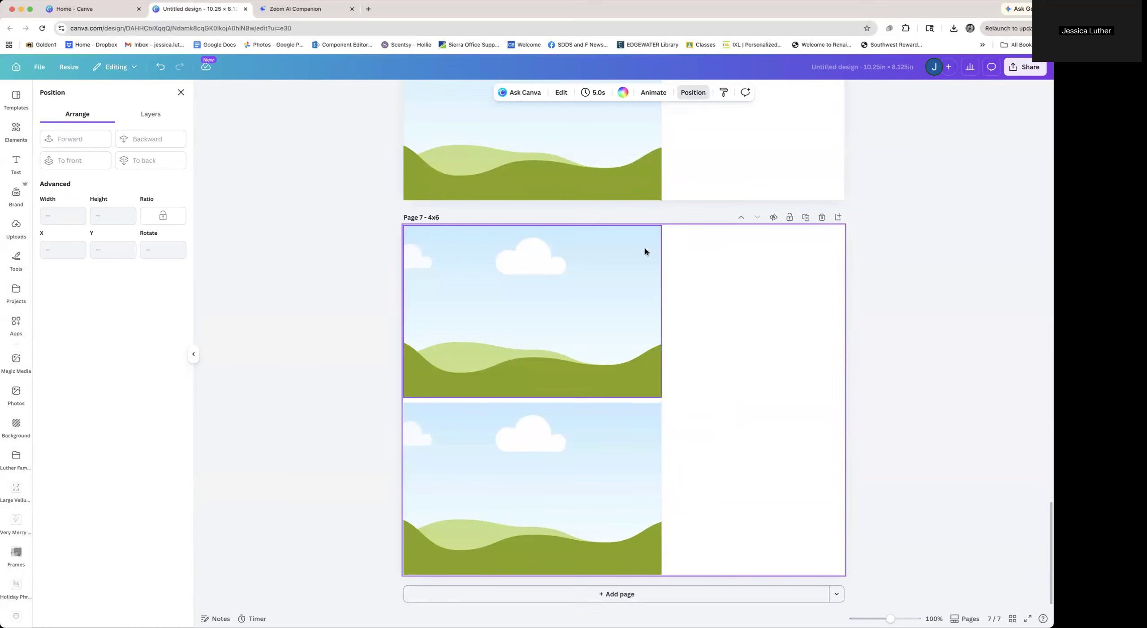
{"action": "left_click", "coordinate": [807, 217]}
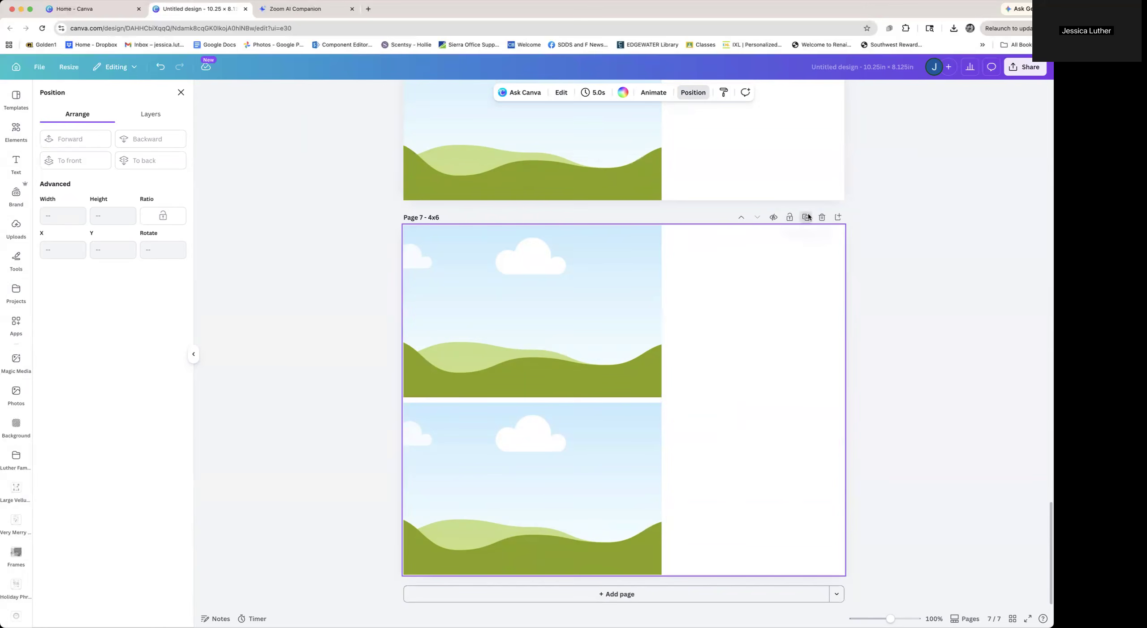
{"action": "left_click", "coordinate": [590, 455]}
{"action": "left_click", "coordinate": [79, 309]}
{"action": "type", "text": "2"}
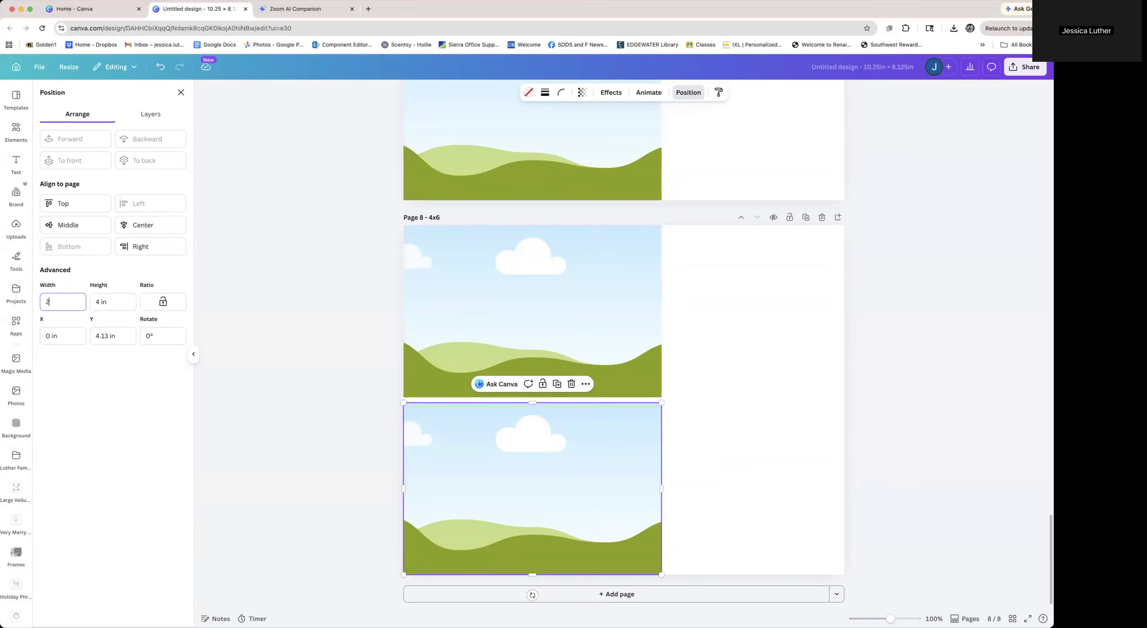
{"action": "key", "text": "Tab"}
{"action": "type", "text": "2"}
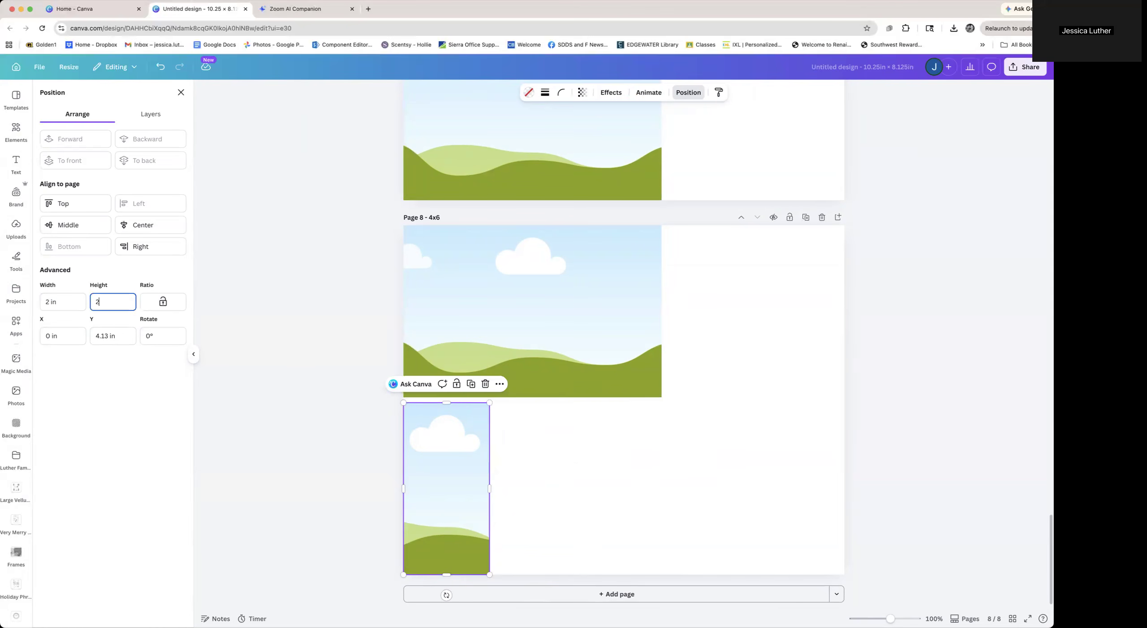
{"action": "key", "text": "Tab"}
Fill the lower half of page 8 with six 2 × 2 in frames arranged in two rows of three
{"action": "left_click_drag", "start_coordinate": [462, 432], "coordinate": [450, 523]}
{"action": "left_click_drag", "start_coordinate": [364, 406], "coordinate": [592, 547]}
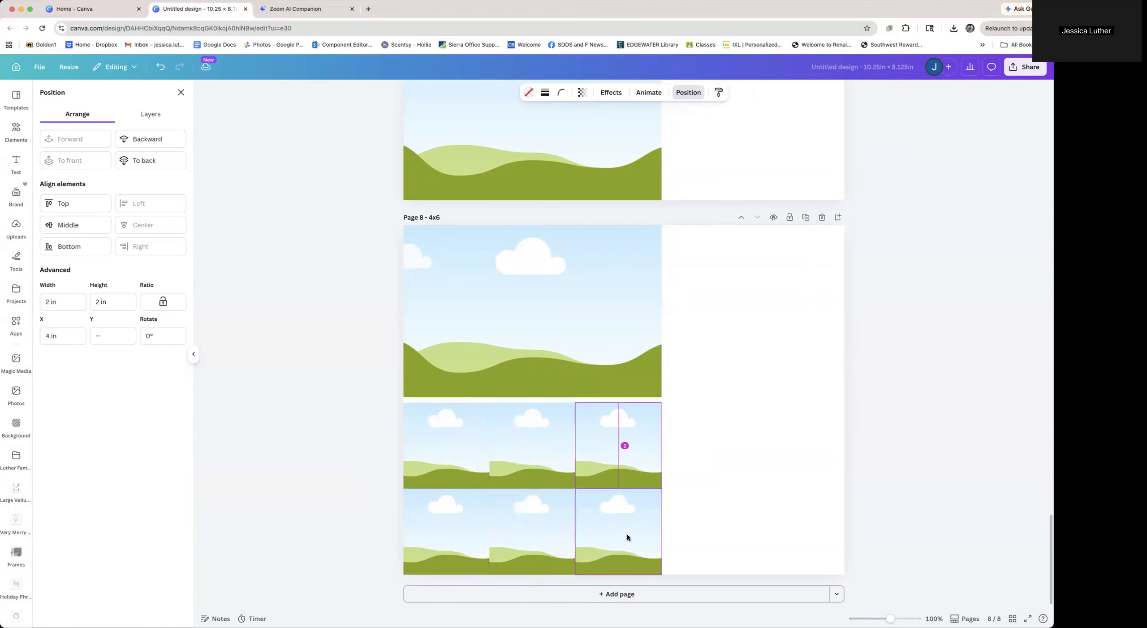
{"action": "left_click", "coordinate": [455, 227]}
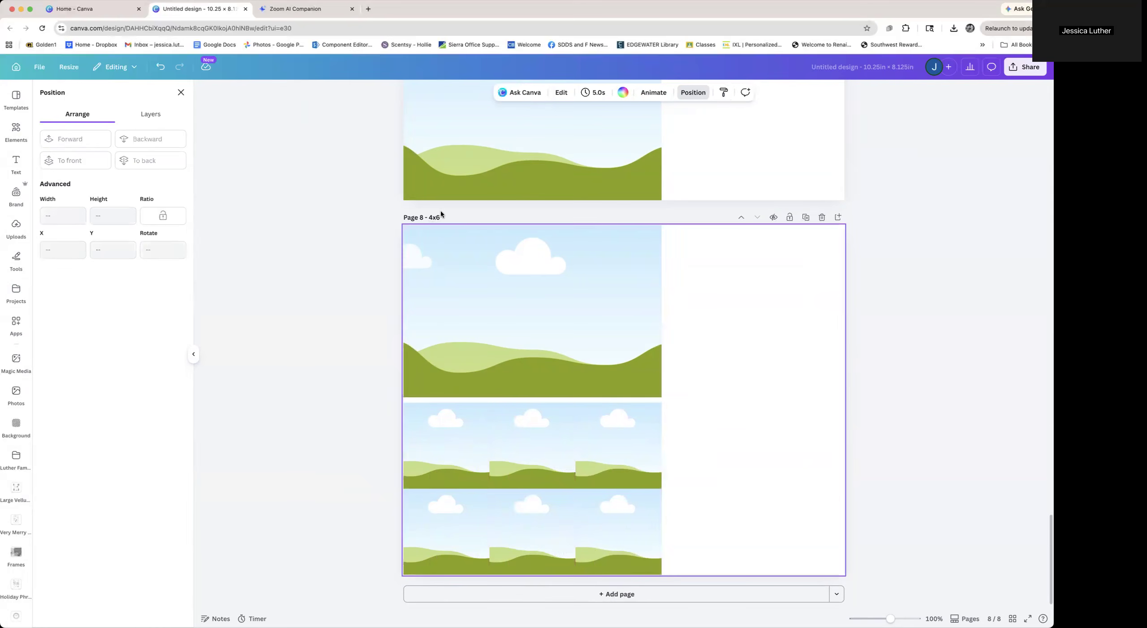
Append "/2x2" to page 8's title so it reads "4x6/2x2"
{"action": "left_click", "coordinate": [440, 217]}
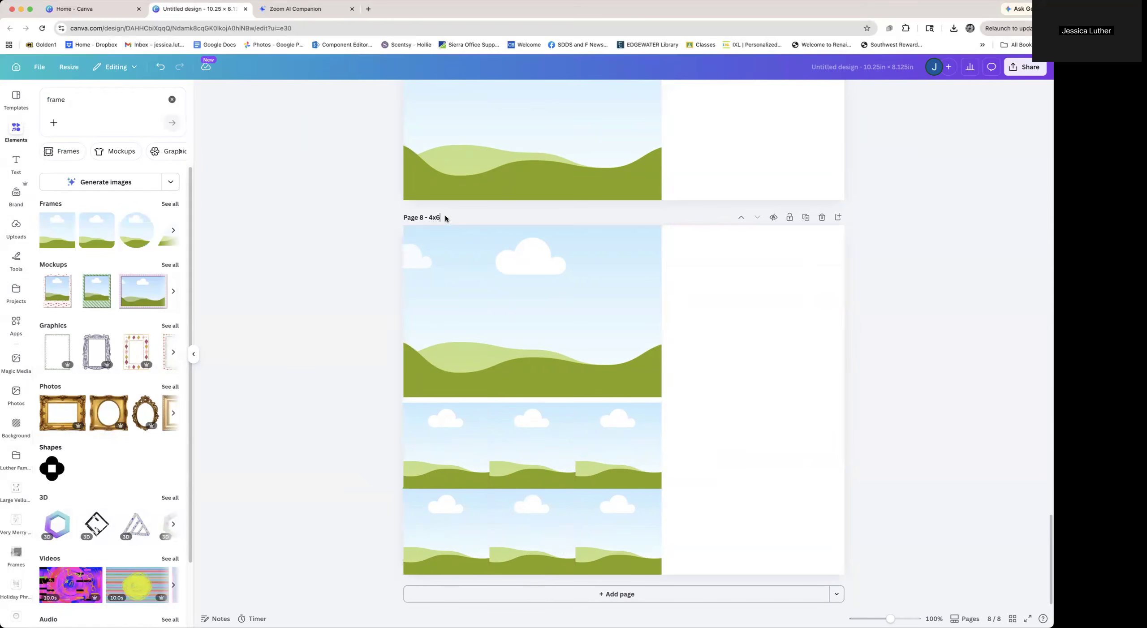
{"action": "type", "text": "/2x2"}
{"action": "left_click", "coordinate": [741, 462]}
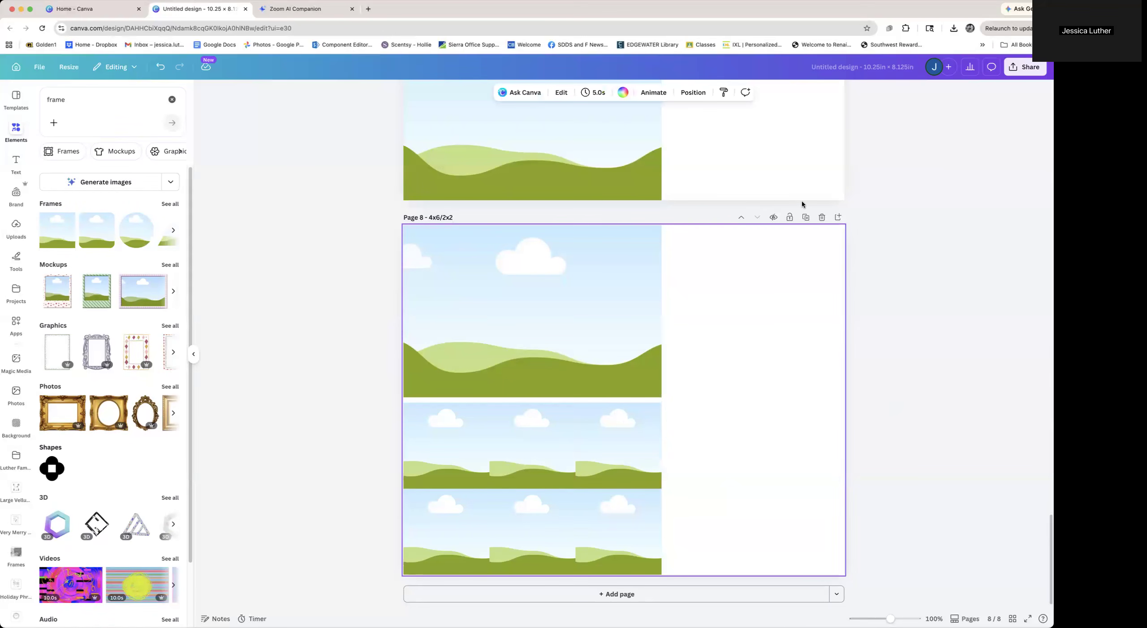
Duplicate the 4x6/2x2 page and switch to the page grid overview
{"action": "left_click", "coordinate": [805, 218]}
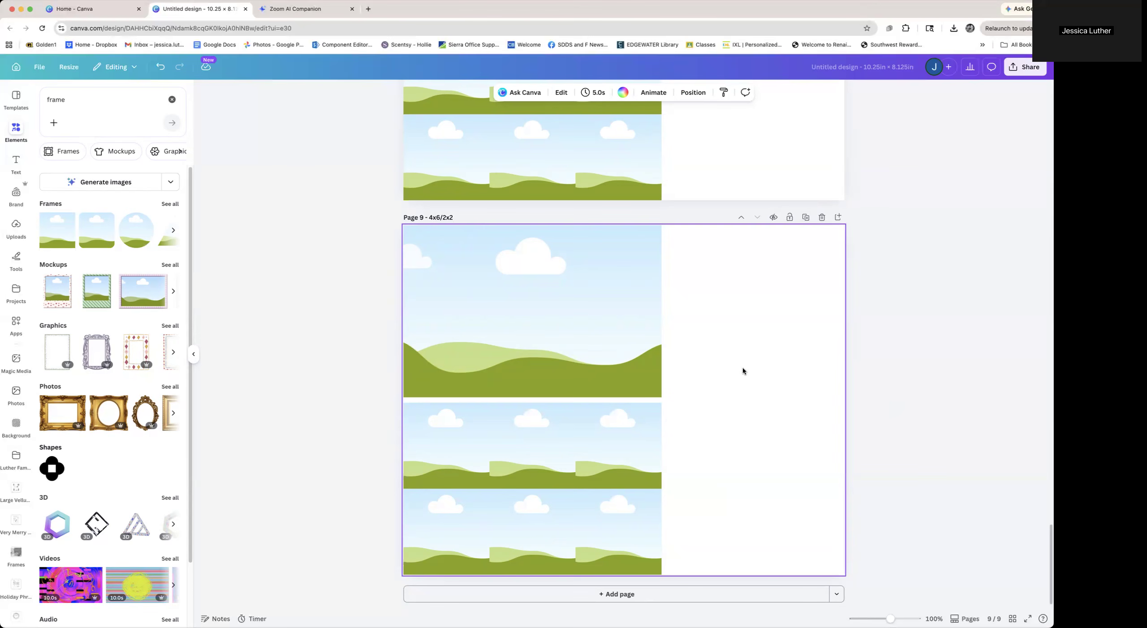
{"action": "left_click", "coordinate": [194, 354]}
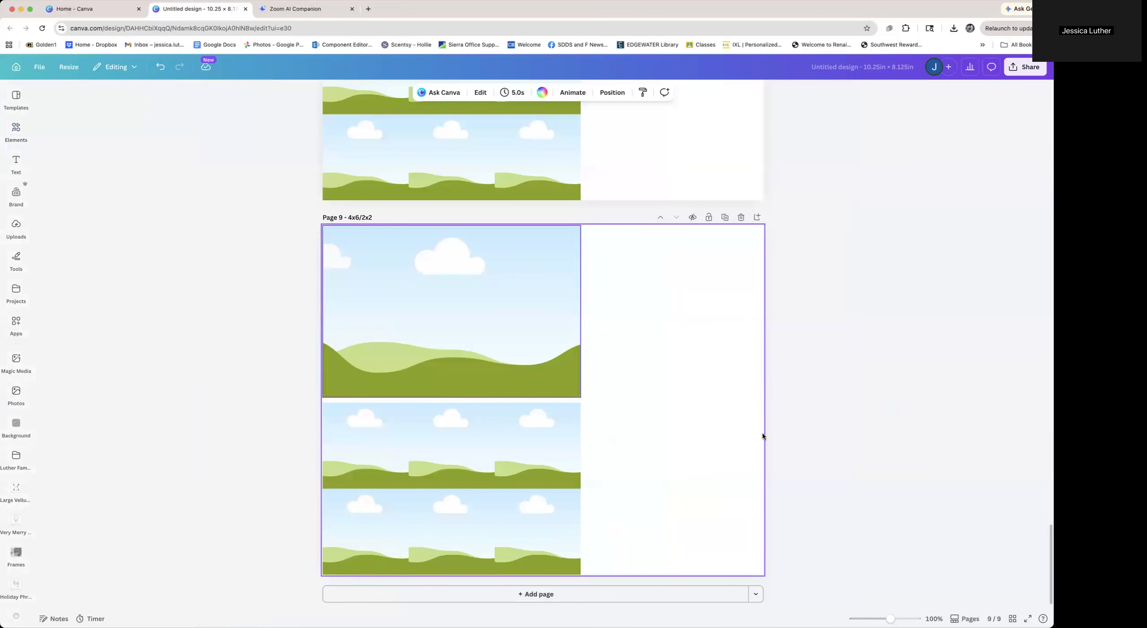
{"action": "left_click", "coordinate": [1013, 619]}
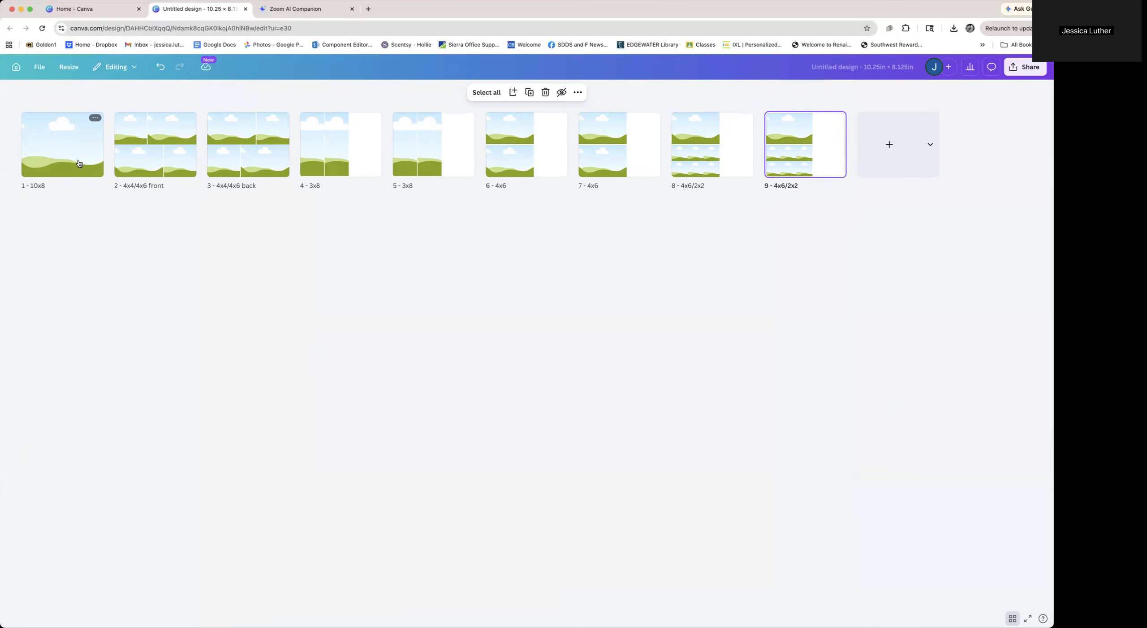
Insert a blank page after page 1 and title it "Half Circle"
{"action": "left_click", "coordinate": [108, 146]}
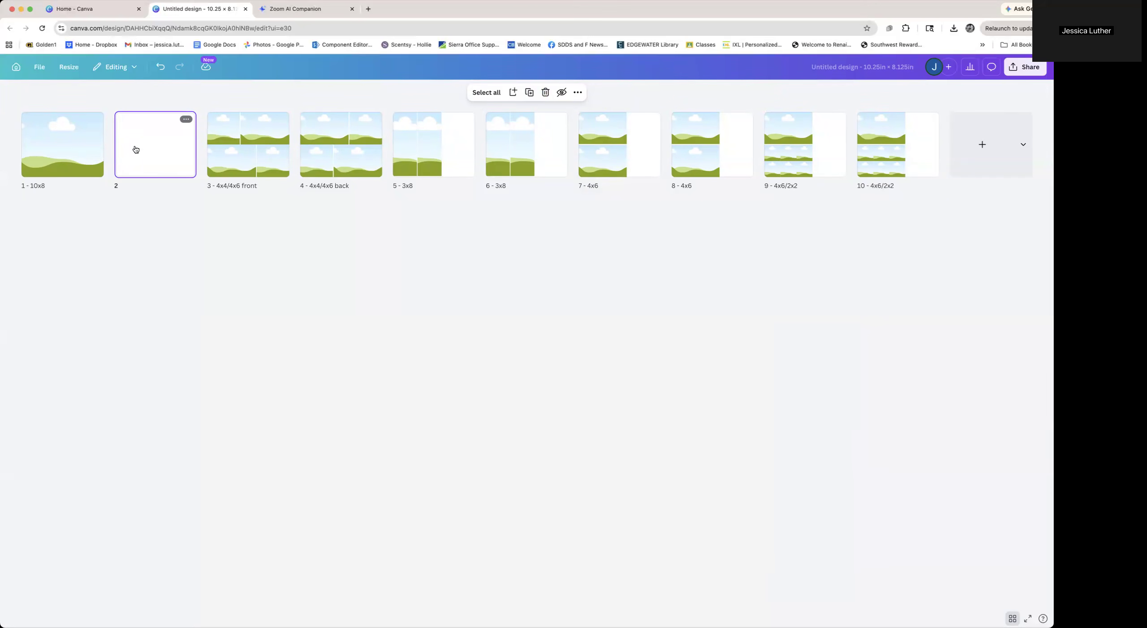
{"action": "left_click", "coordinate": [130, 185]}
{"action": "type", "text": "Half Circle"}
{"action": "left_click", "coordinate": [250, 272]}
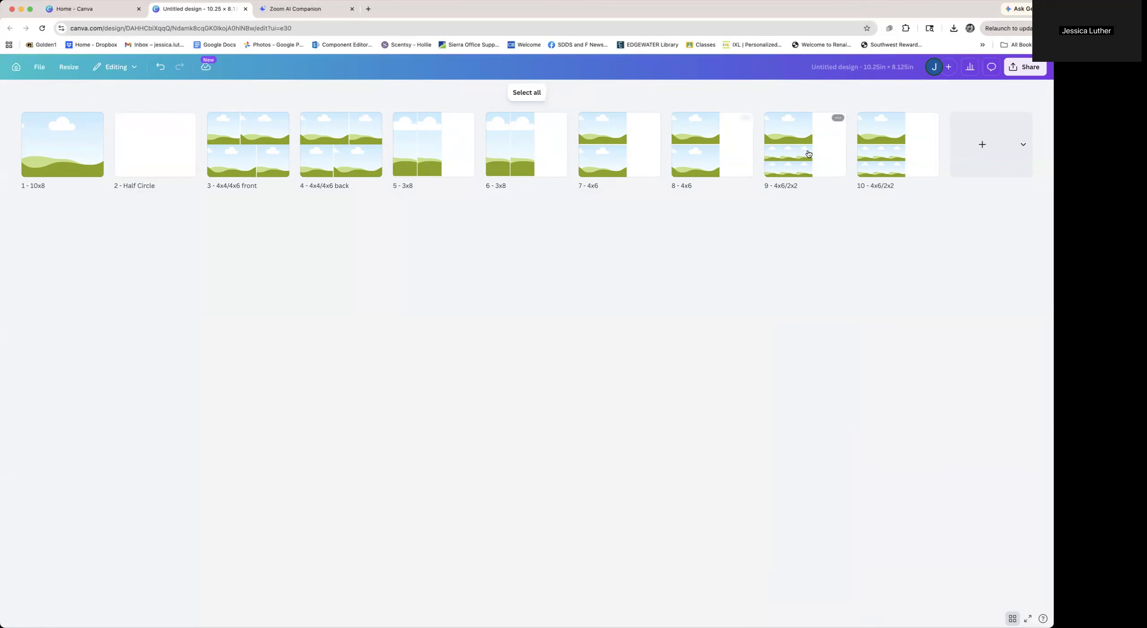
Move both 4x6/2x2 pages to sit directly after the Half Circle page
{"action": "left_click", "coordinate": [832, 148]}
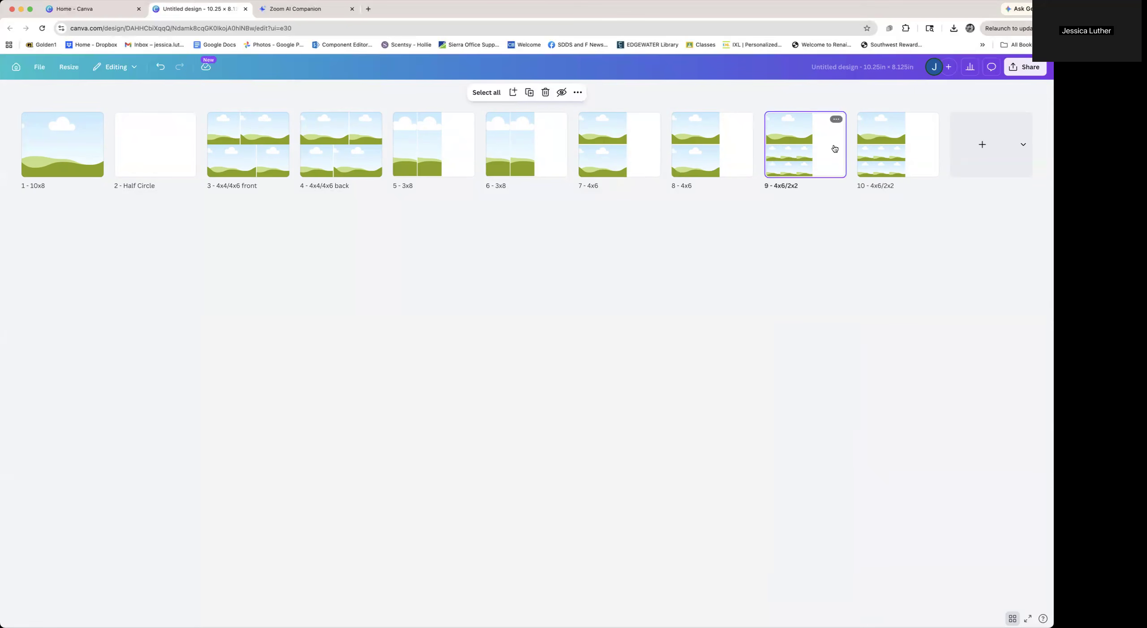
{"action": "left_click", "coordinate": [917, 160], "text": "shift"}
{"action": "left_click_drag", "start_coordinate": [918, 145], "coordinate": [206, 157]}
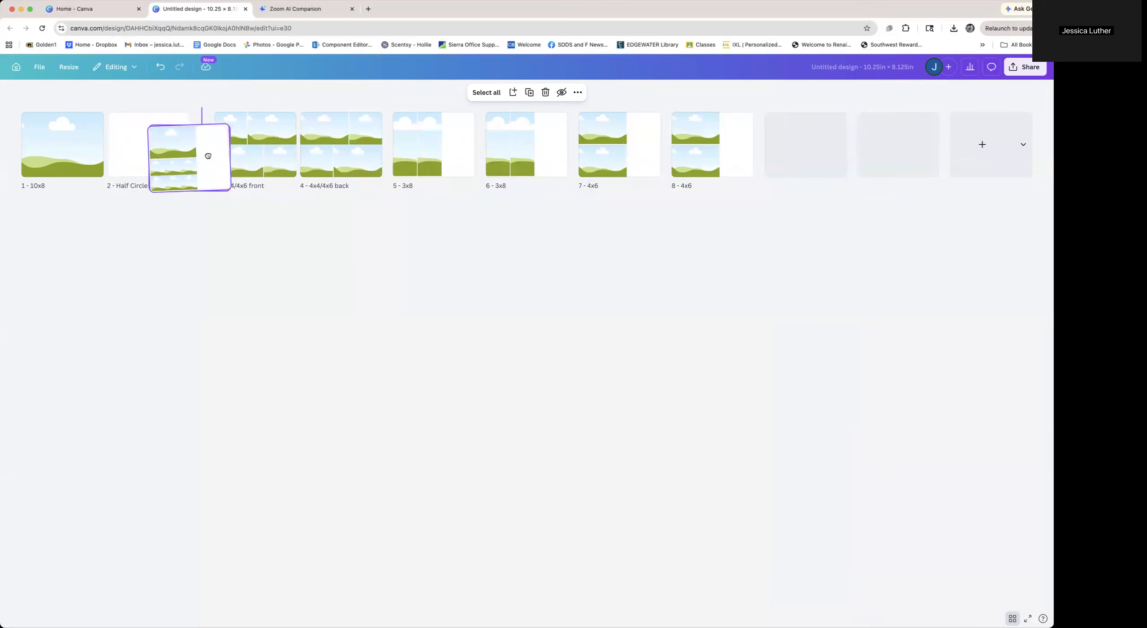
{"action": "left_click", "coordinate": [356, 269]}
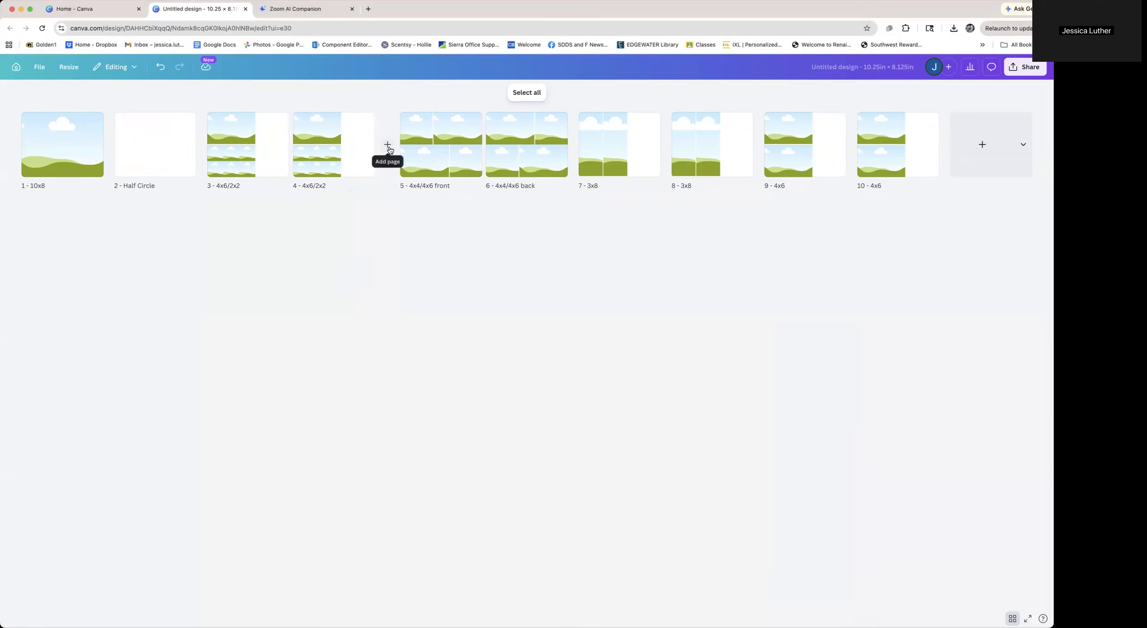
Add a blank page after page 4, open it, and place a square frame near its top-left corner
{"action": "left_click", "coordinate": [388, 145]}
{"action": "double_click", "coordinate": [448, 146]}
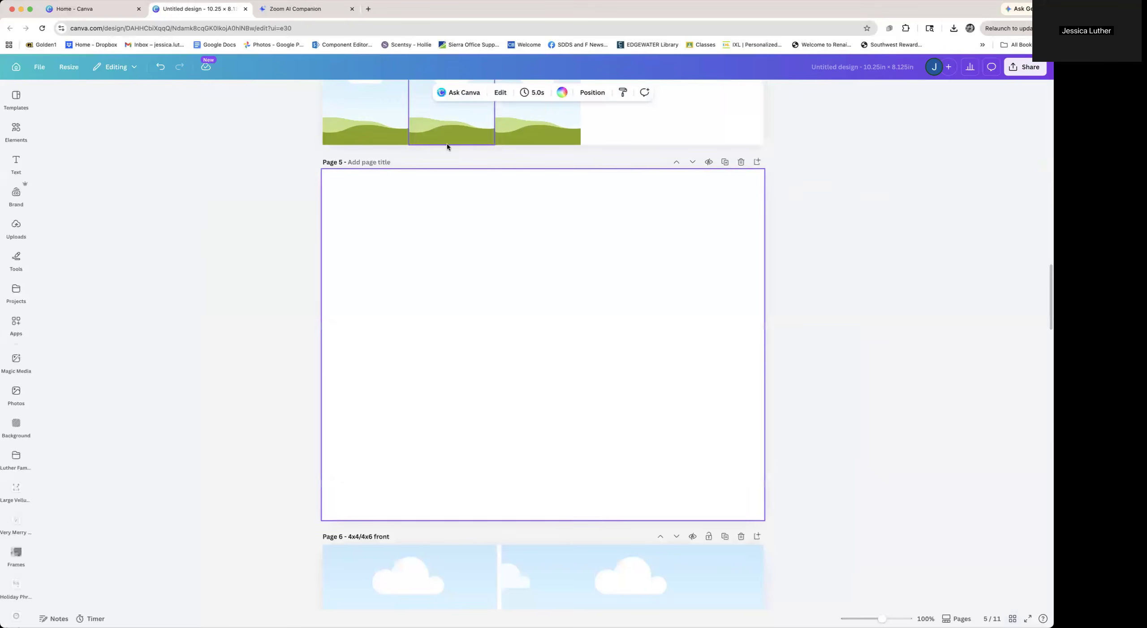
{"action": "left_click", "coordinate": [16, 164]}
{"action": "left_click", "coordinate": [16, 131]}
{"action": "left_click", "coordinate": [47, 239]}
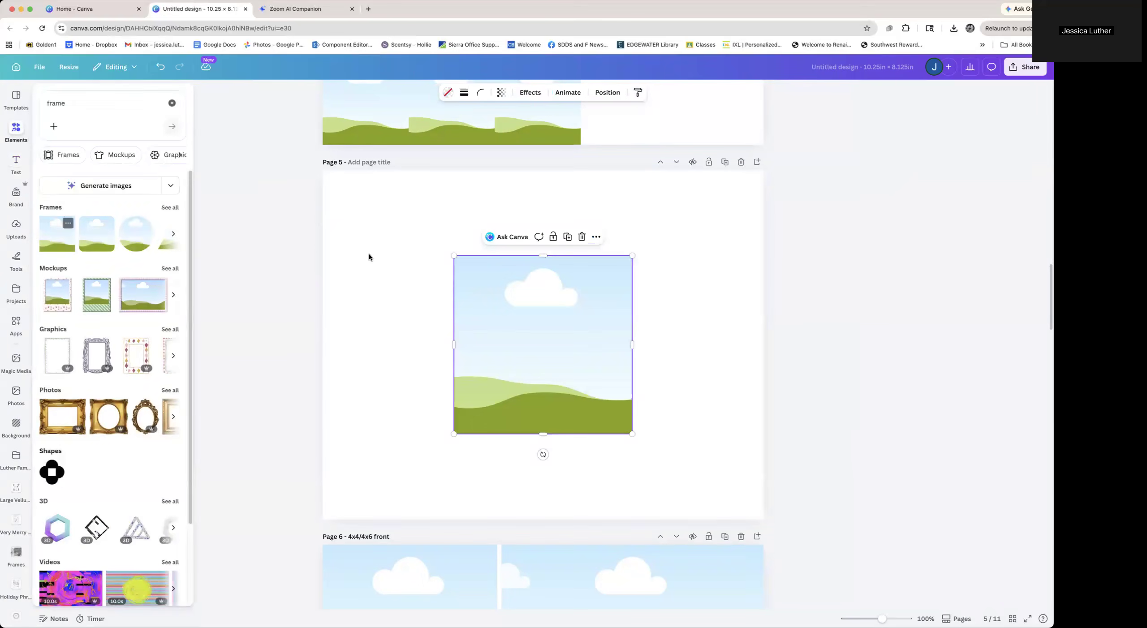
{"action": "left_click_drag", "start_coordinate": [493, 334], "coordinate": [404, 277]}
Set the new frame's size to 3 in wide by 4 in high
{"action": "left_click", "coordinate": [608, 93]}
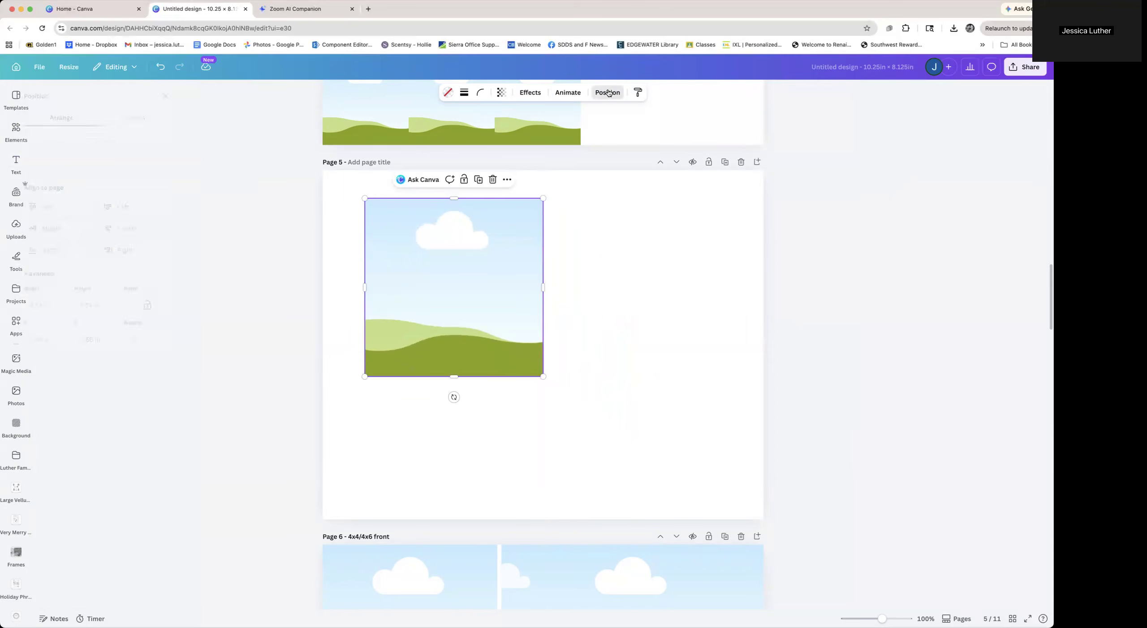
{"action": "left_click_drag", "start_coordinate": [81, 306], "coordinate": [29, 307]}
{"action": "type", "text": "3"}
{"action": "key", "text": "Tab"}
{"action": "key", "text": "BackSpace"}
{"action": "key", "text": "BackSpace"}
{"action": "key", "text": "Tab"}
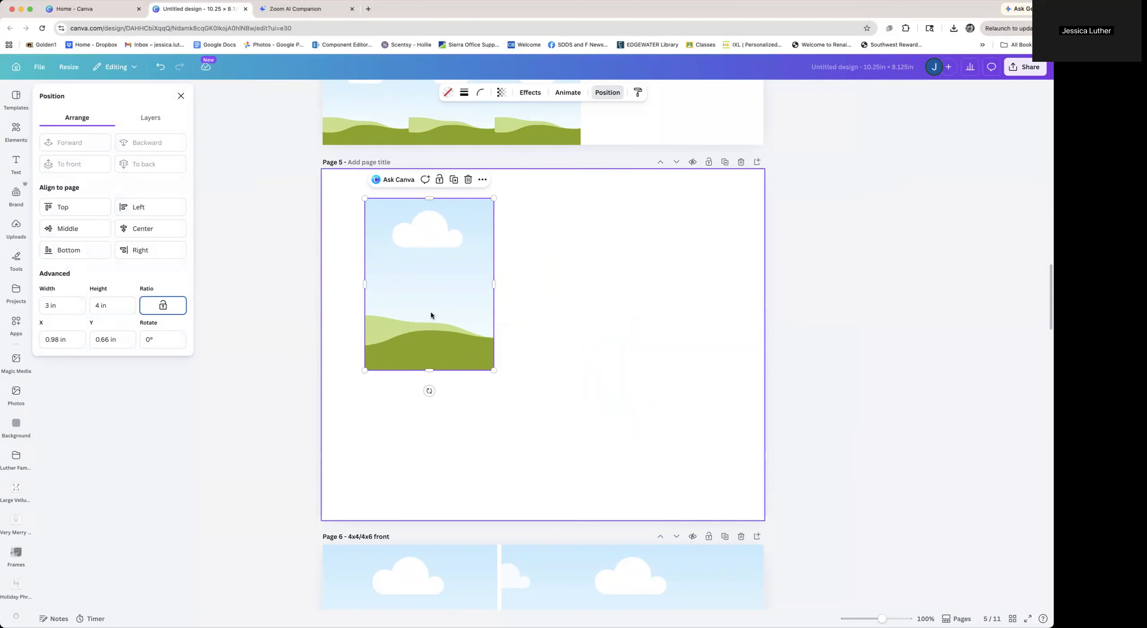
Arrange six 3 × 4 in frames in two rows of three across page 5
{"action": "left_click_drag", "start_coordinate": [430, 311], "coordinate": [645, 284]}
{"action": "left_click_drag", "start_coordinate": [738, 287], "coordinate": [310, 299]}
{"action": "left_click_drag", "start_coordinate": [489, 243], "coordinate": [478, 417]}
{"action": "left_click", "coordinate": [732, 402]}
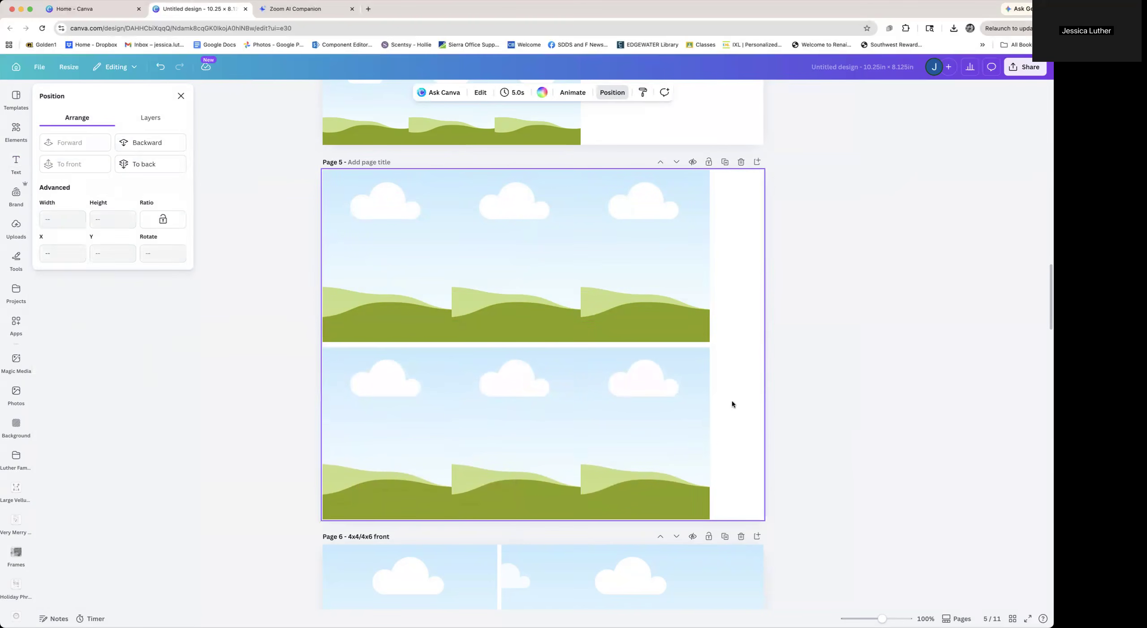
Title page 5 "3x4" and duplicate the page
{"action": "left_click", "coordinate": [361, 163]}
{"action": "type", "text": "3x4"}
{"action": "left_click", "coordinate": [725, 162]}
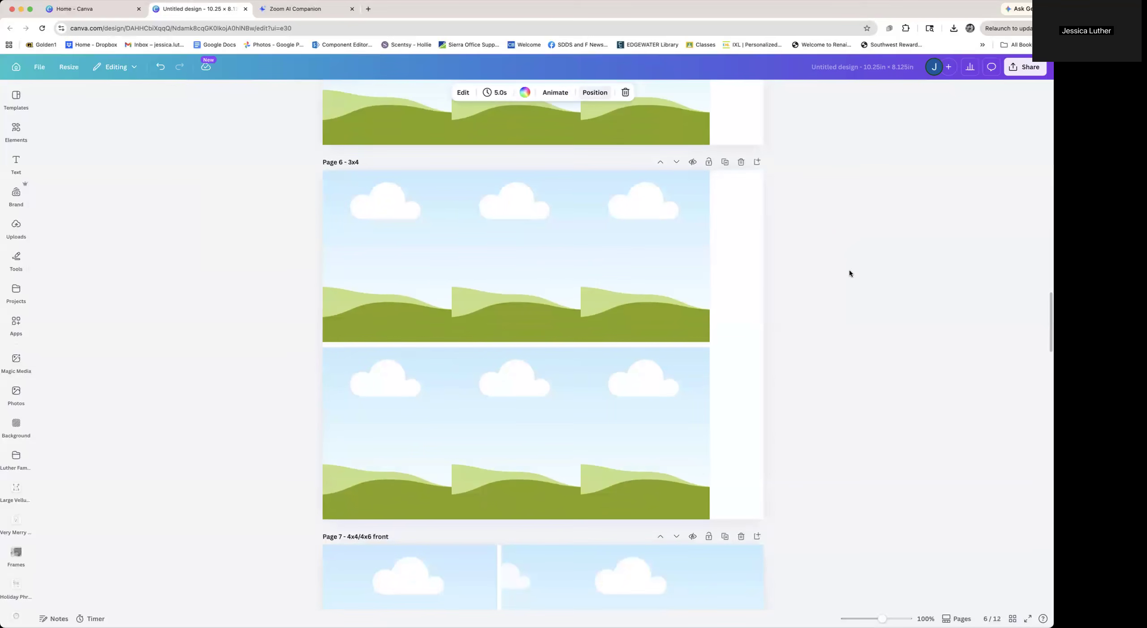
In the page overview, move both 4x6 pages to follow the two 3x4 pages
{"action": "left_click", "coordinate": [1013, 619]}
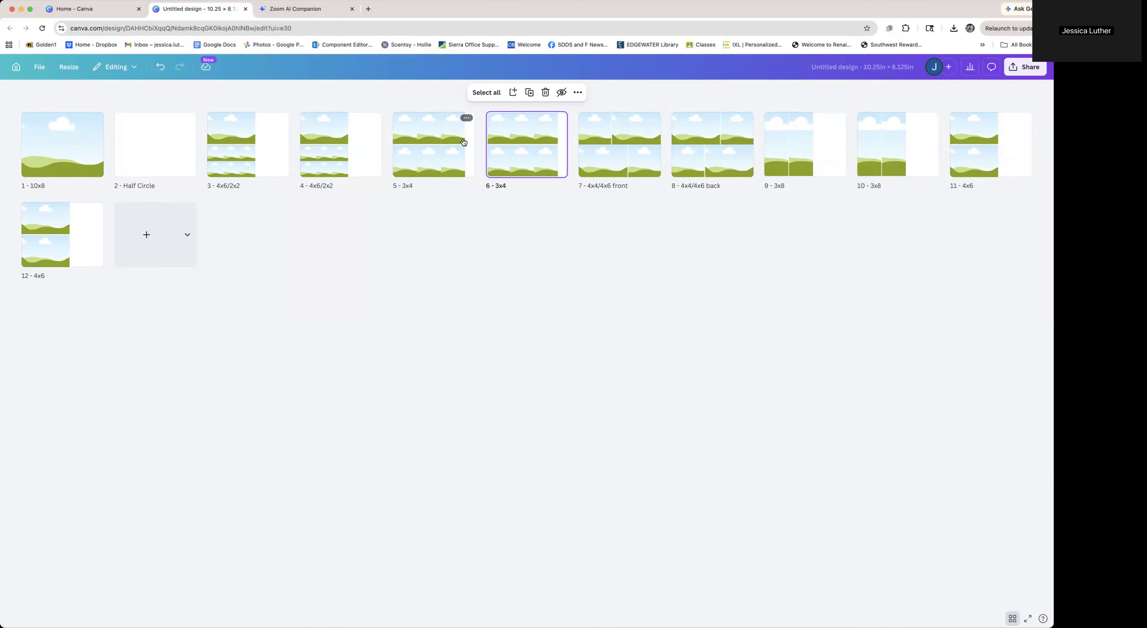
{"action": "left_click", "coordinate": [1011, 159]}
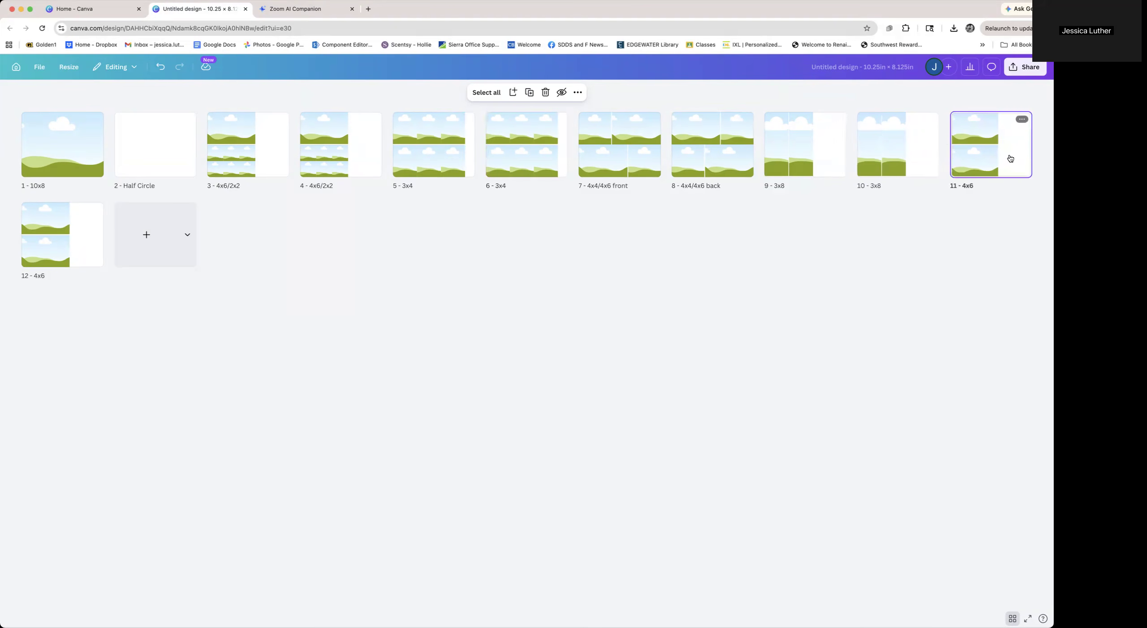
{"action": "left_click", "coordinate": [71, 242], "text": "shift"}
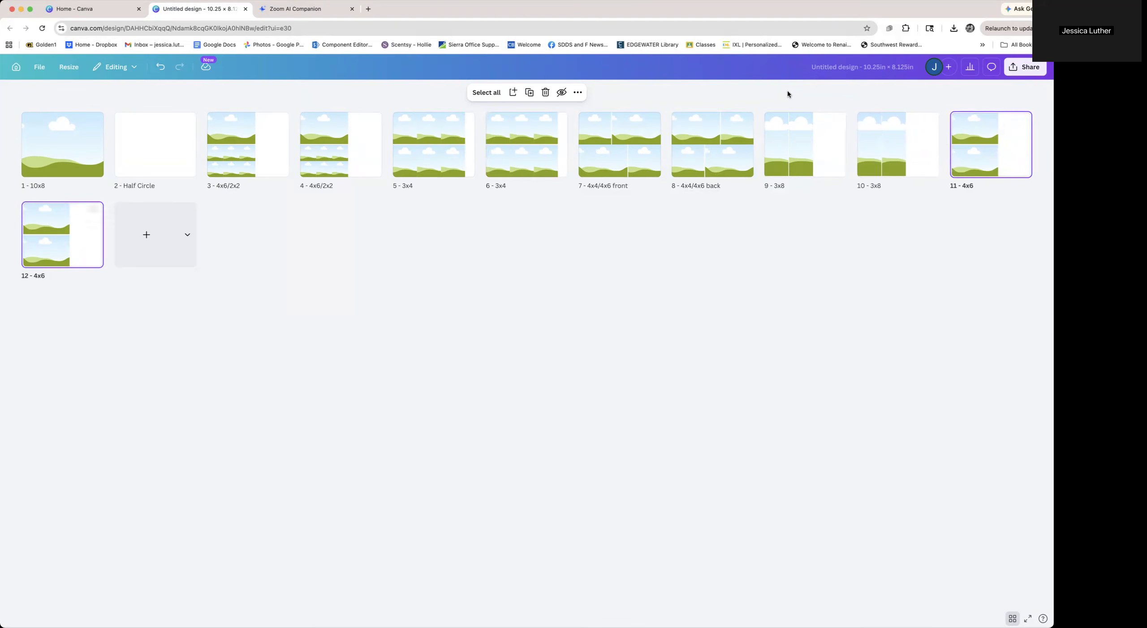
{"action": "left_click_drag", "start_coordinate": [1007, 154], "coordinate": [582, 141]}
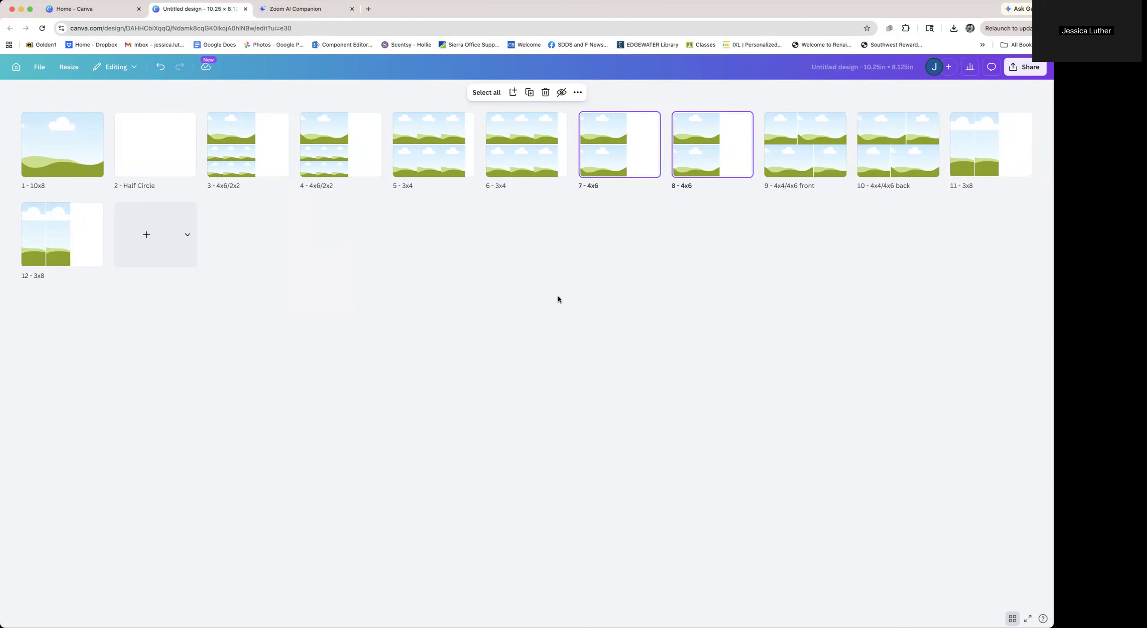
Duplicate the 10x8 page twice, placing the copies at the end of the document
{"action": "left_click", "coordinate": [69, 163]}
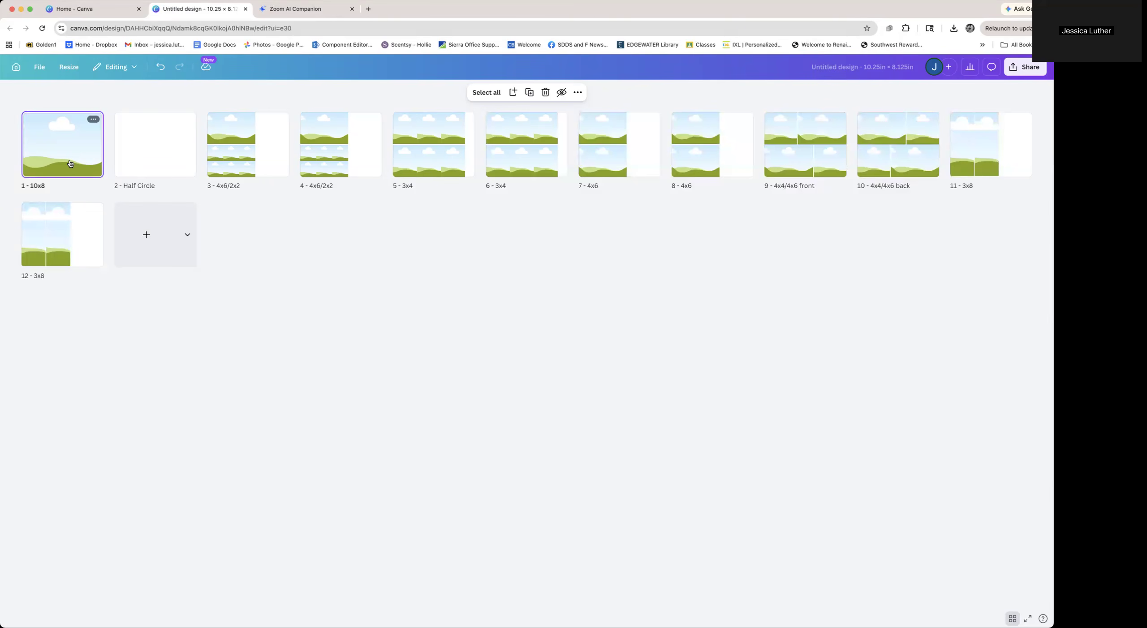
{"action": "key", "text": "super+d"}
{"action": "left_click_drag", "start_coordinate": [141, 165], "coordinate": [188, 234]}
{"action": "key", "text": "super+d"}
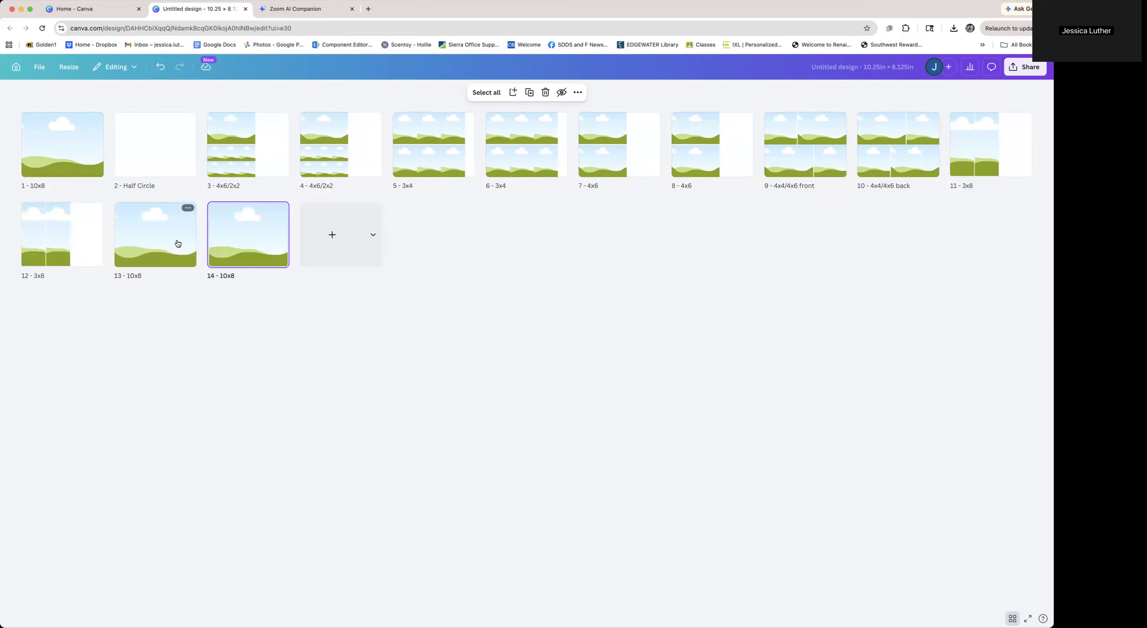
{"action": "left_click", "coordinate": [305, 386]}
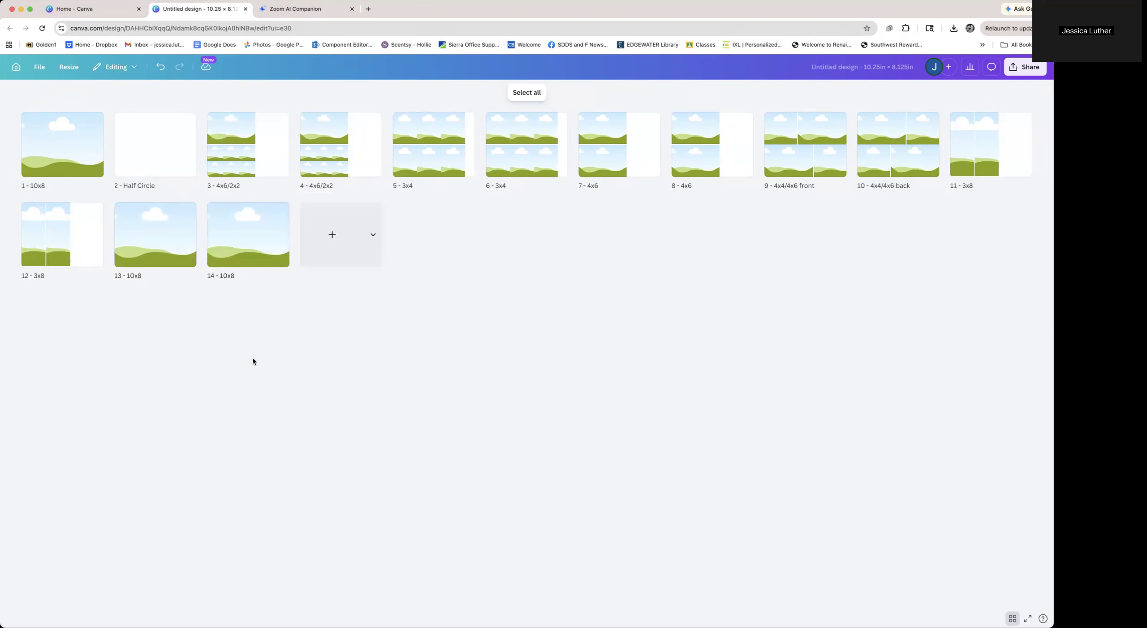
Append "front" to the titles of the two new 10x8 pages, 13 and 14
{"action": "left_click", "coordinate": [169, 276]}
{"action": "type", "text": "v"}
{"action": "type", "text": " front"}
{"action": "left_click", "coordinate": [238, 278]}
{"action": "type", "text": "front"}
Open the first page for editing and browse the uploaded folders and kits in the side panel
{"action": "double_click", "coordinate": [53, 156]}
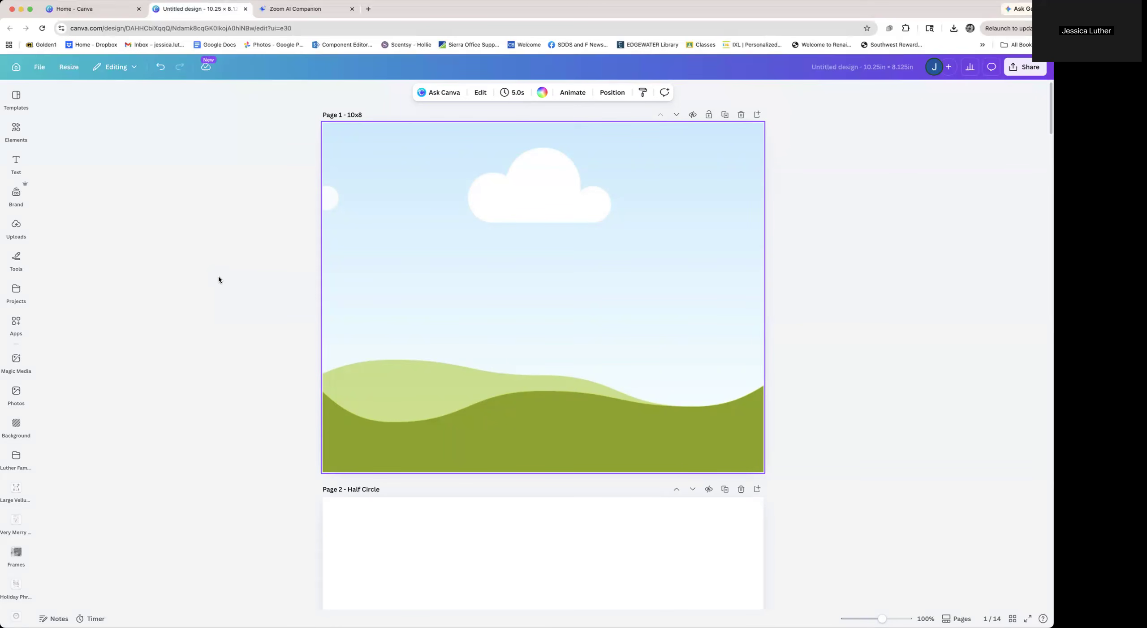
{"action": "left_click", "coordinate": [16, 457]}
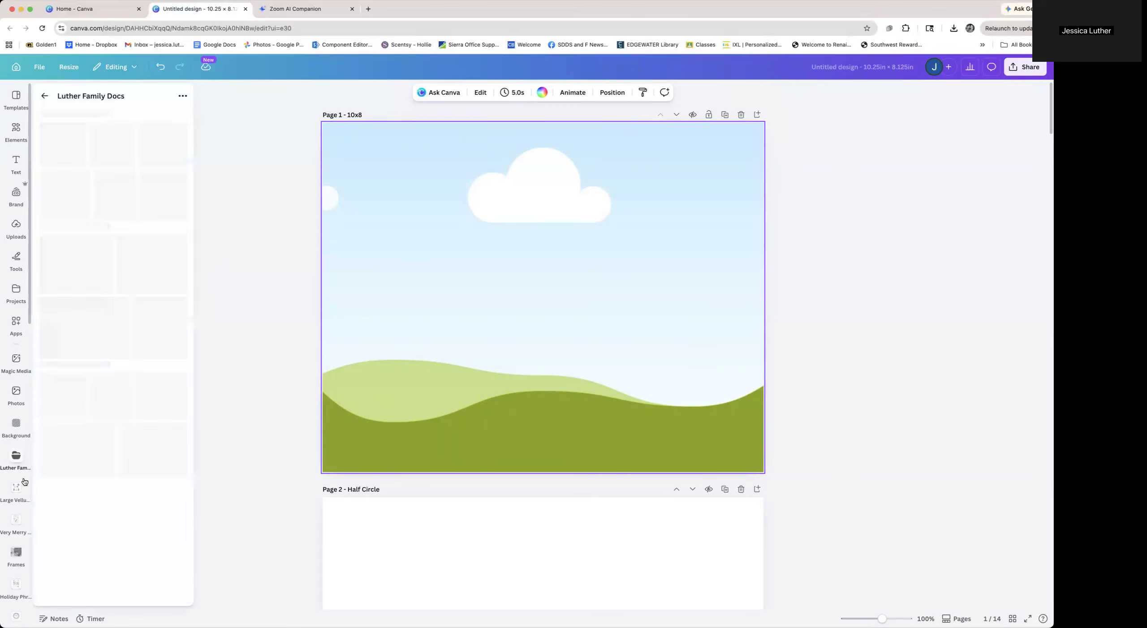
{"action": "left_click", "coordinate": [15, 490]}
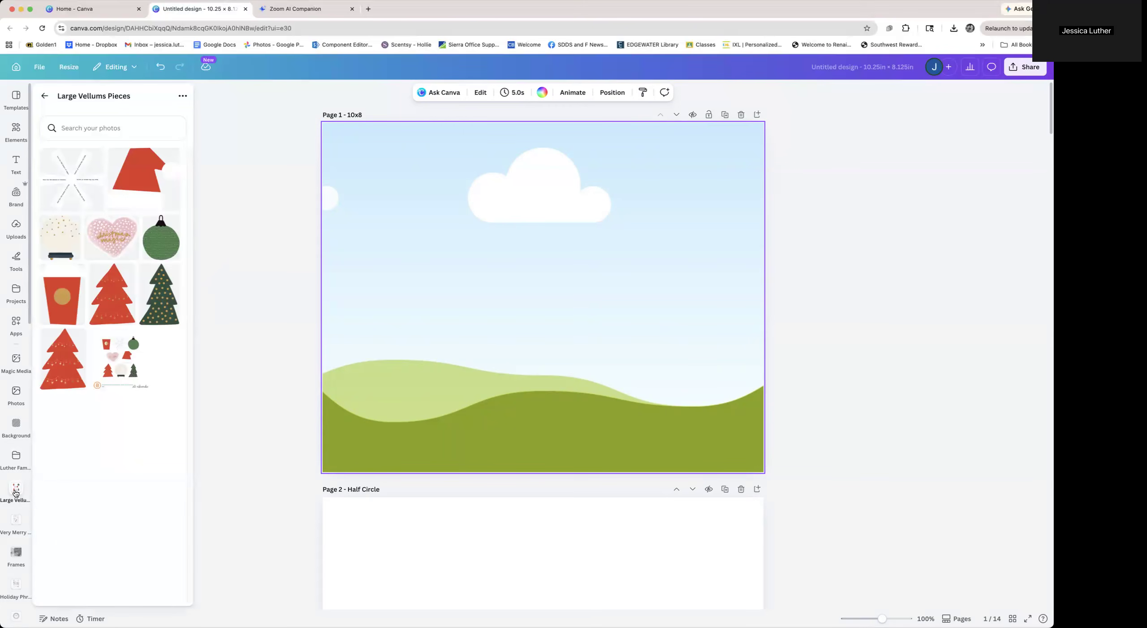
{"action": "left_click", "coordinate": [16, 395]}
{"action": "left_click", "coordinate": [16, 327]}
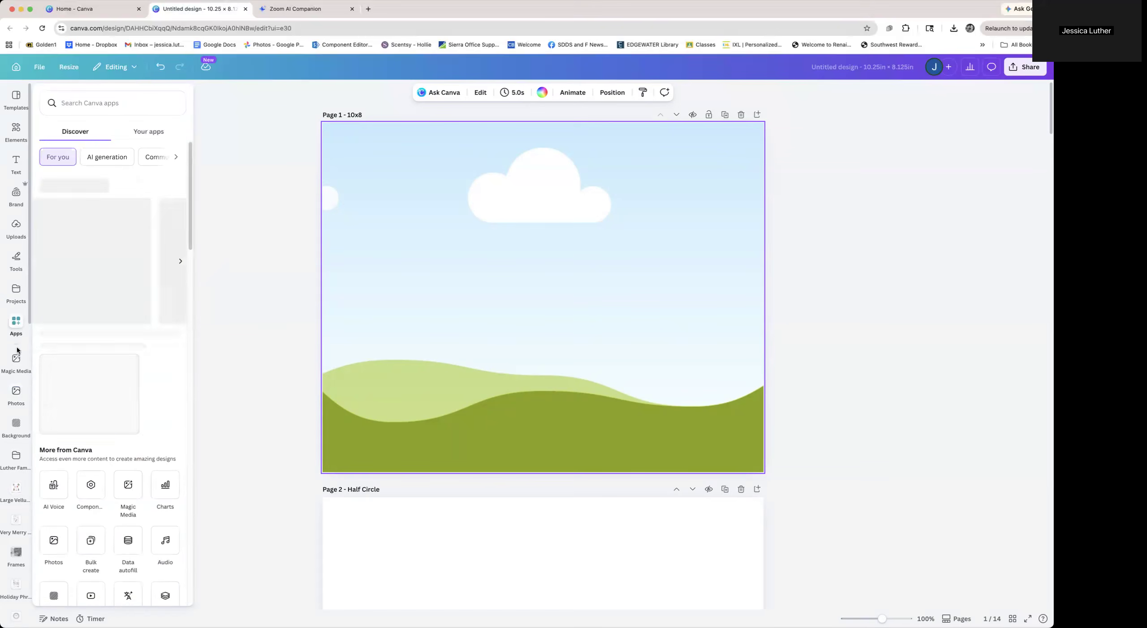
{"action": "scroll", "coordinate": [17, 351], "scroll_direction": "down", "scroll_amount": 5}
{"action": "left_click", "coordinate": [17, 332]}
{"action": "left_click", "coordinate": [18, 356]}
{"action": "scroll", "coordinate": [18, 358], "scroll_direction": "down", "scroll_amount": 5}
{"action": "left_click", "coordinate": [18, 359]}
{"action": "left_click", "coordinate": [20, 377]}
{"action": "left_click", "coordinate": [22, 403]}
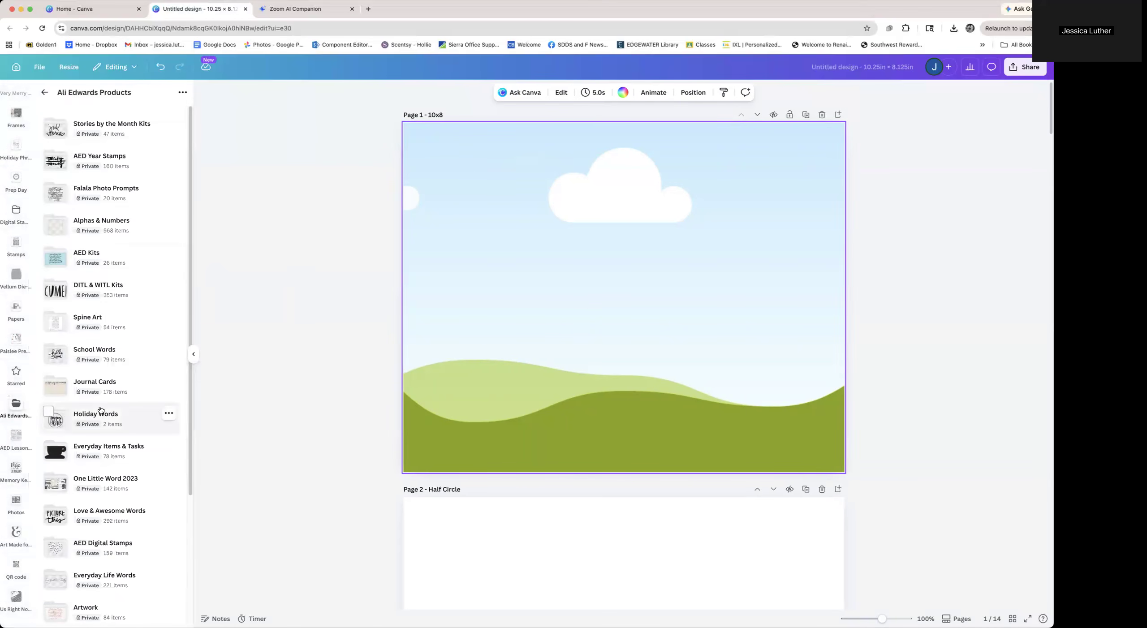
{"action": "scroll", "coordinate": [101, 410], "scroll_direction": "down", "scroll_amount": 5}
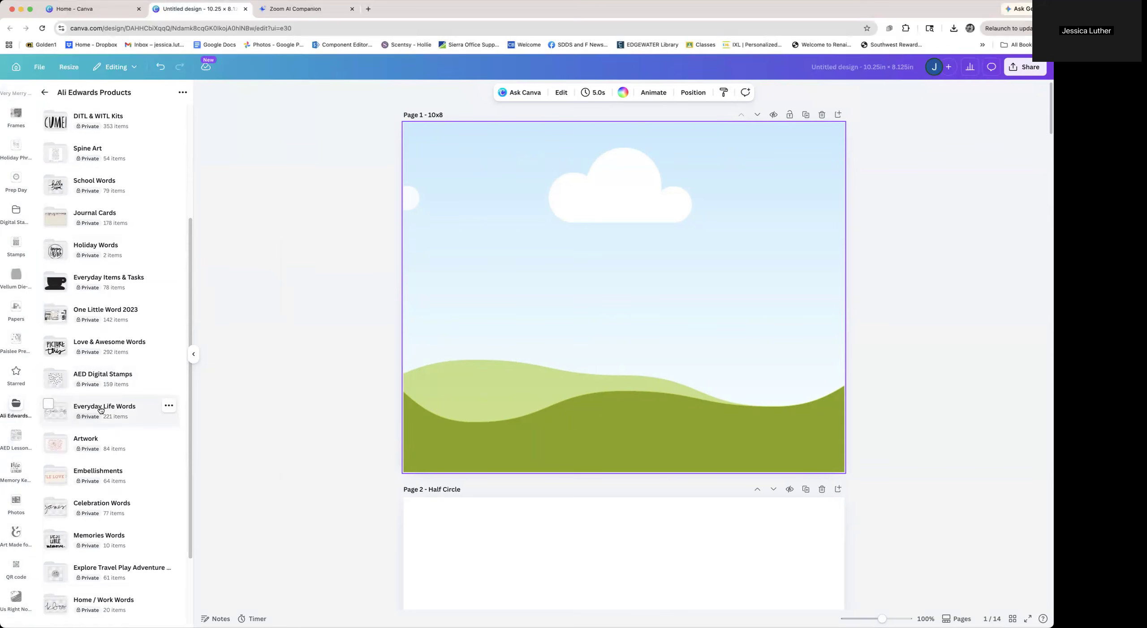
{"action": "scroll", "coordinate": [101, 410], "scroll_direction": "up", "scroll_amount": 2}
{"action": "left_click", "coordinate": [82, 182]}
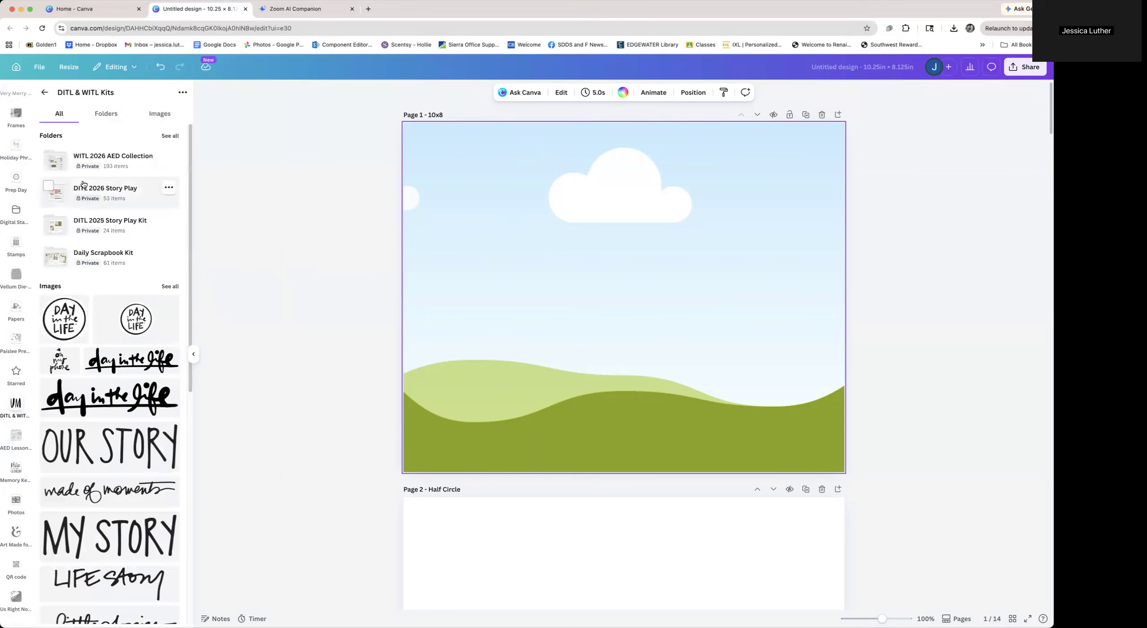
{"action": "scroll", "coordinate": [122, 311], "scroll_direction": "down", "scroll_amount": 20}
{"action": "scroll", "coordinate": [122, 312], "scroll_direction": "down", "scroll_amount": 20}
{"action": "scroll", "coordinate": [122, 311], "scroll_direction": "down", "scroll_amount": 20}
{"action": "scroll", "coordinate": [122, 312], "scroll_direction": "down", "scroll_amount": 20}
{"action": "scroll", "coordinate": [122, 311], "scroll_direction": "down", "scroll_amount": 20}
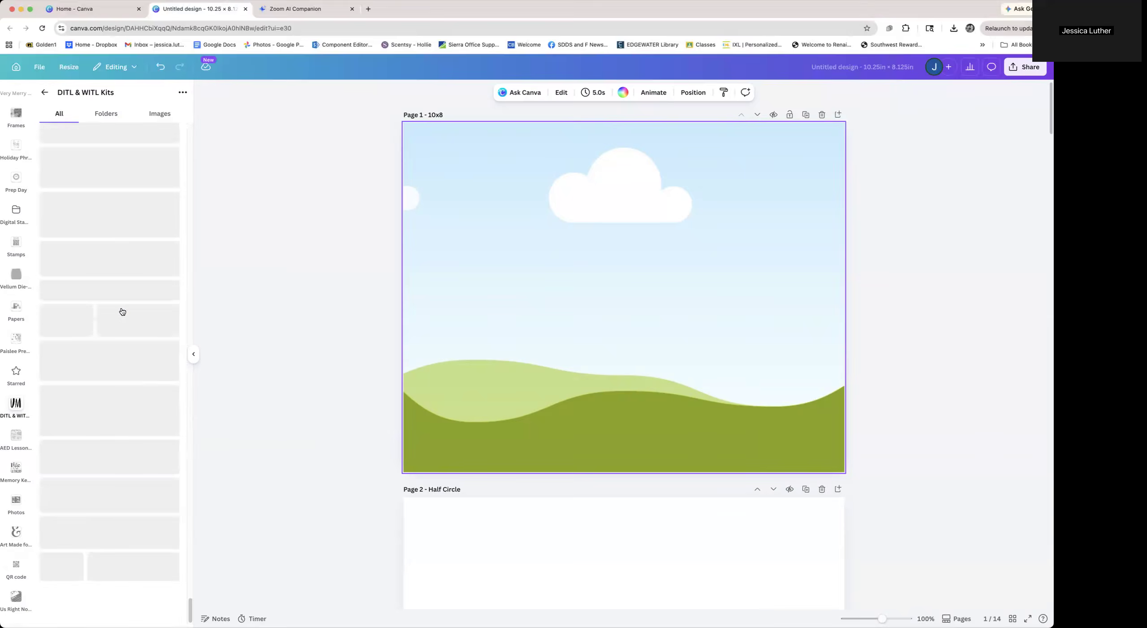
{"action": "left_click", "coordinate": [45, 92]}
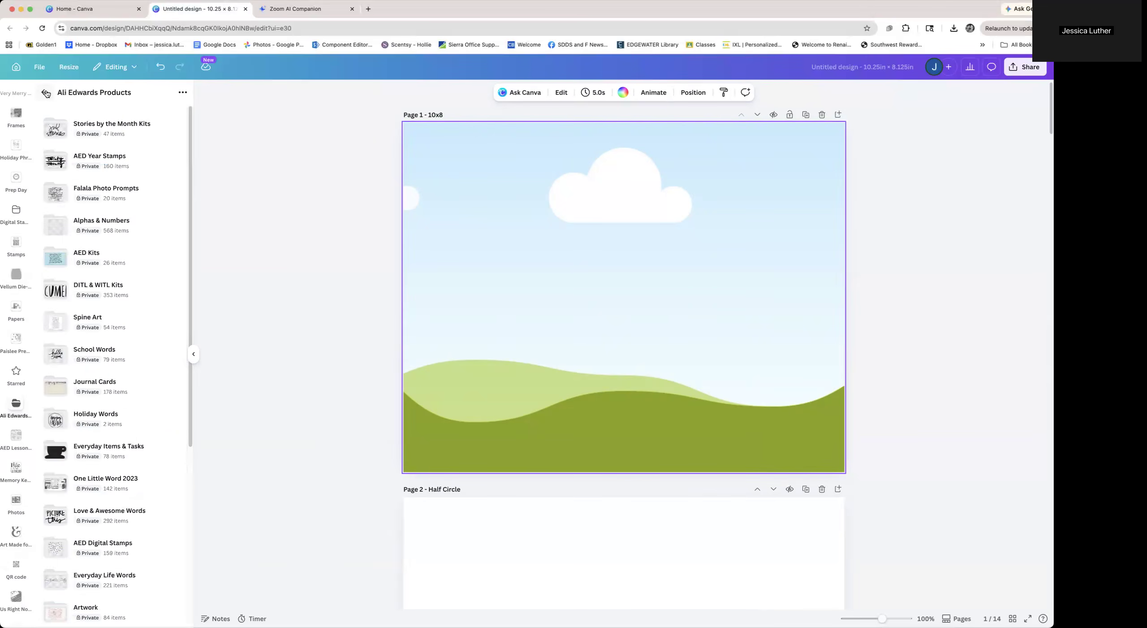
{"action": "left_click", "coordinate": [45, 92]}
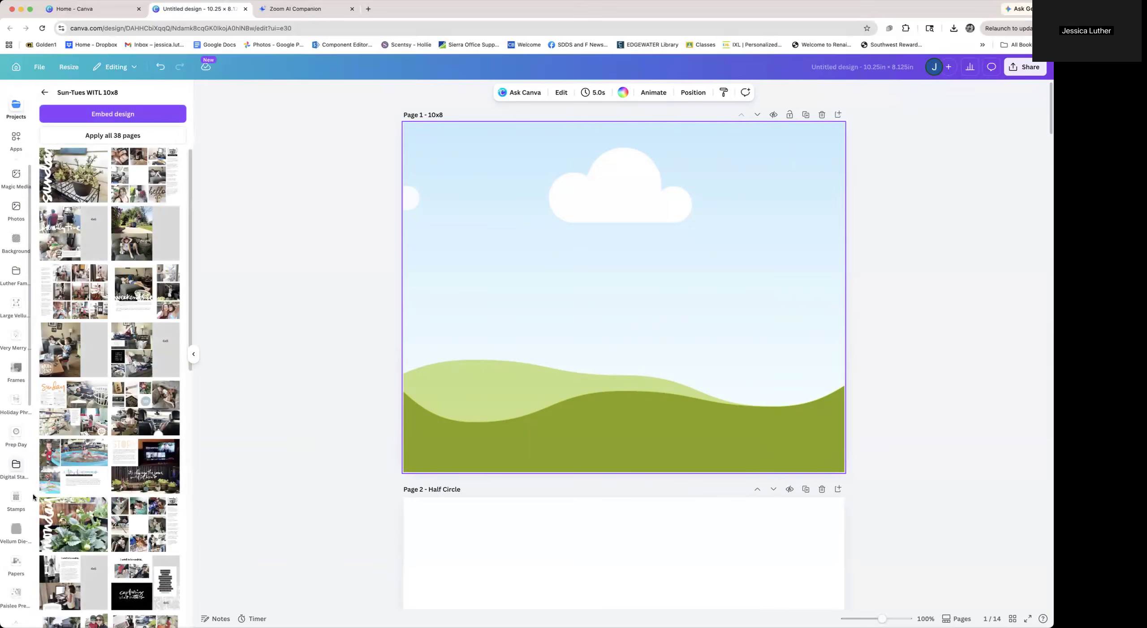
{"action": "left_click", "coordinate": [14, 468]}
{"action": "scroll", "coordinate": [14, 467], "scroll_direction": "down", "scroll_amount": 1}
{"action": "scroll", "coordinate": [14, 467], "scroll_direction": "up", "scroll_amount": 1}
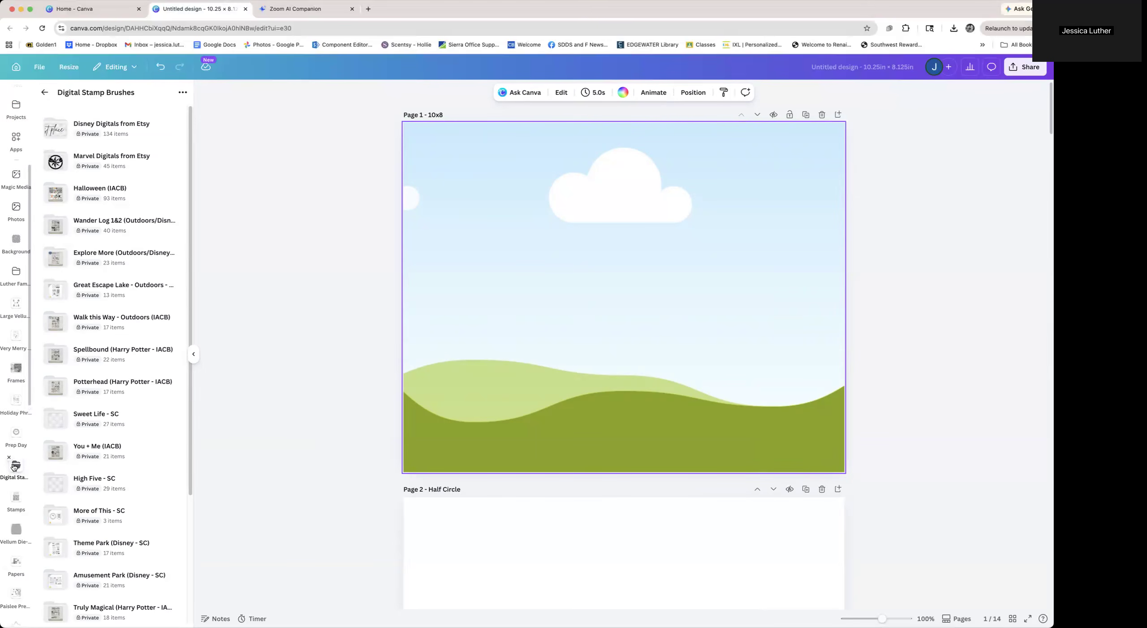
{"action": "left_click", "coordinate": [41, 92]}
{"action": "left_click", "coordinate": [41, 91]}
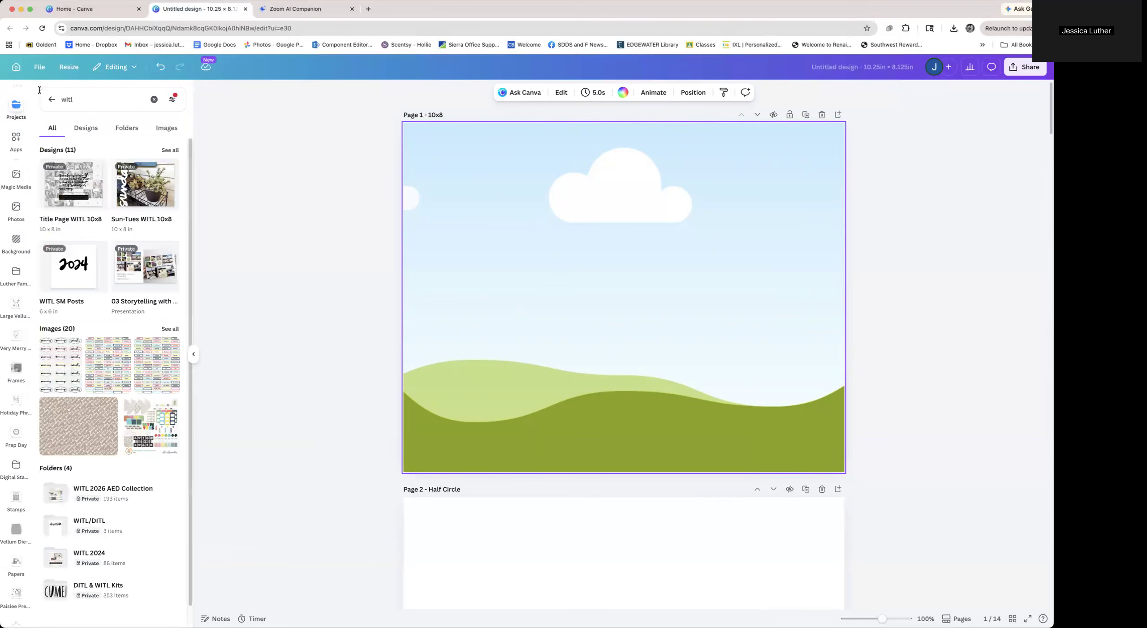
Search your content for "sunday" and add the Sunday word-collage image to fill page 1
{"action": "left_click_drag", "start_coordinate": [84, 97], "coordinate": [60, 99]}
{"action": "type", "text": "sunday"}
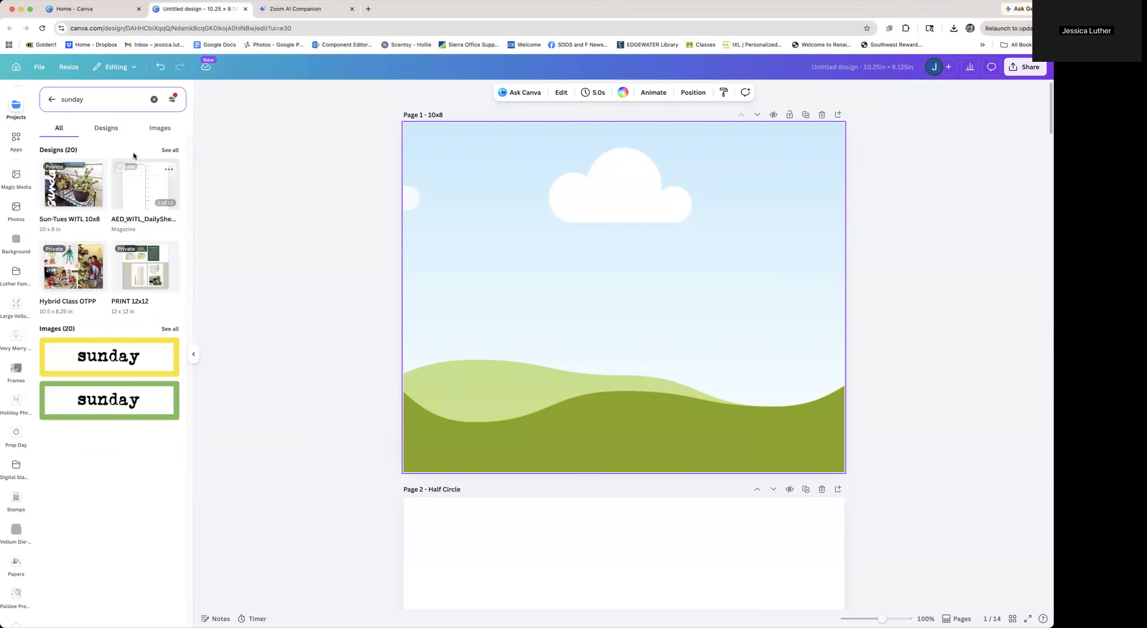
{"action": "left_click", "coordinate": [170, 329]}
{"action": "scroll", "coordinate": [166, 358], "scroll_direction": "down", "scroll_amount": 3}
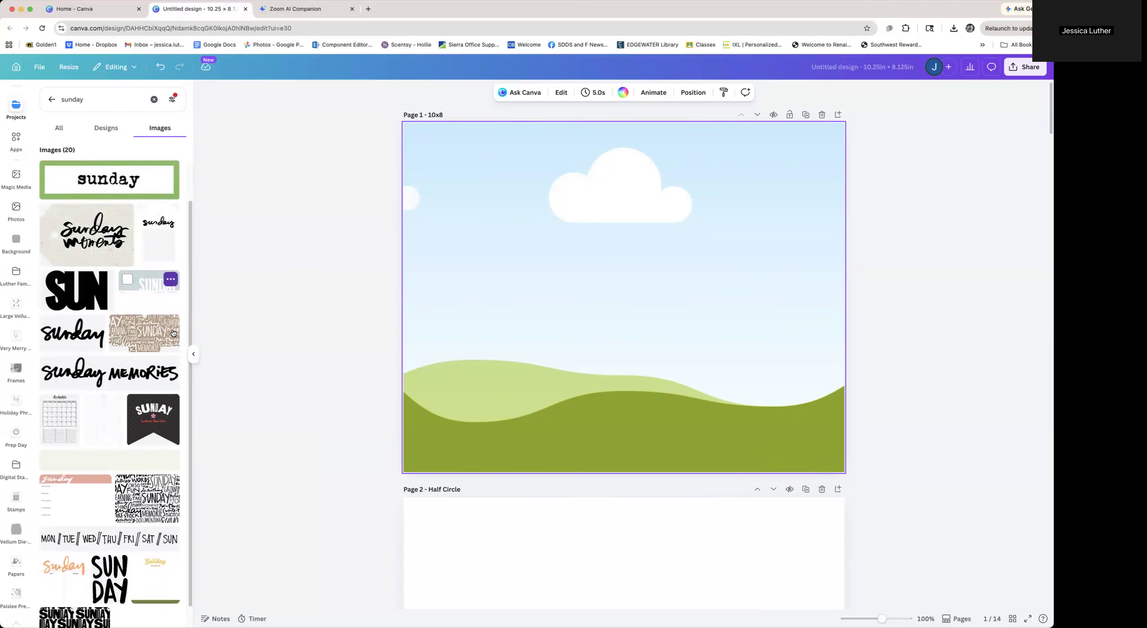
{"action": "left_click", "coordinate": [144, 462]}
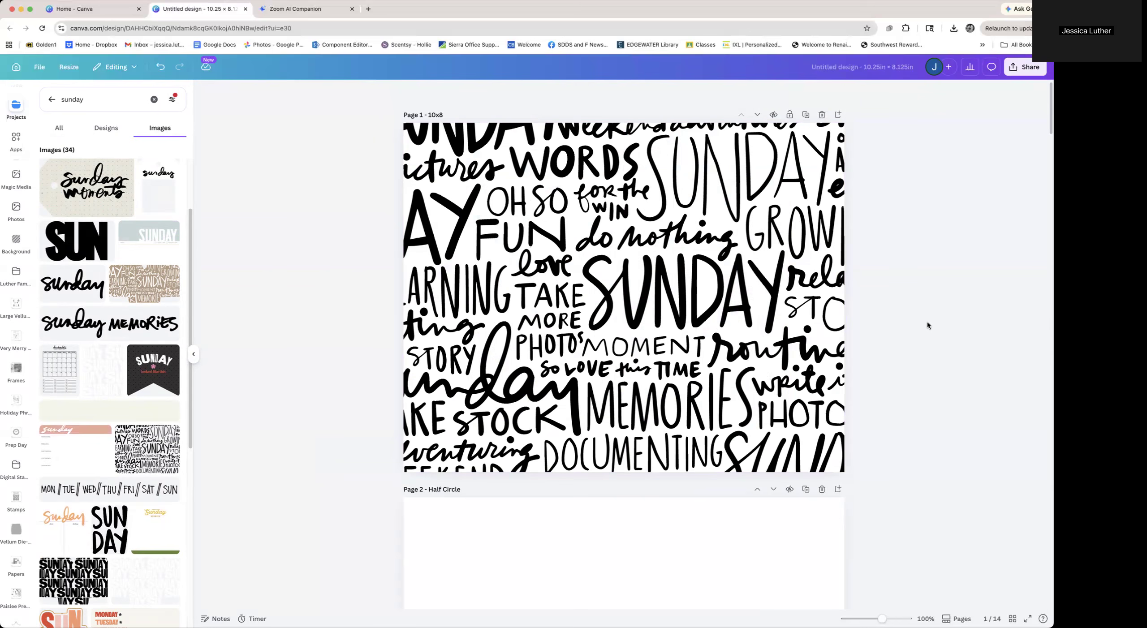
Add the black half-circle divider from the WITL 2026 Half Circle Dividers folder to page 2, enlarging it to full height along the left edge
{"action": "scroll", "coordinate": [927, 321], "scroll_direction": "down", "scroll_amount": 6}
{"action": "left_click", "coordinate": [751, 334]}
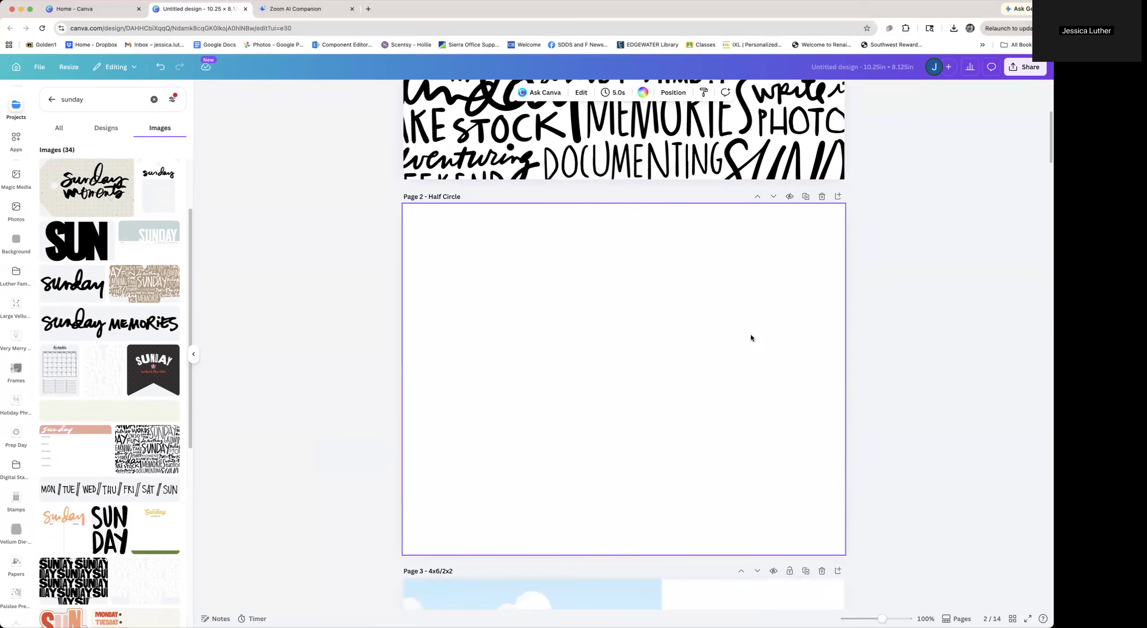
{"action": "left_click", "coordinate": [51, 99]}
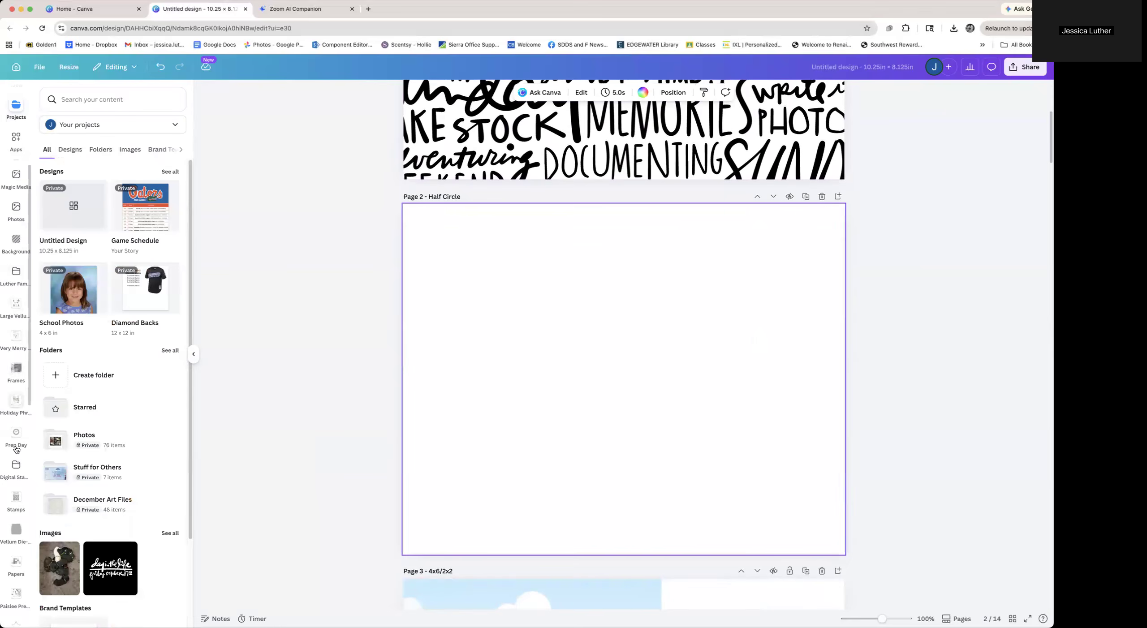
{"action": "scroll", "coordinate": [17, 468], "scroll_direction": "down", "scroll_amount": 5}
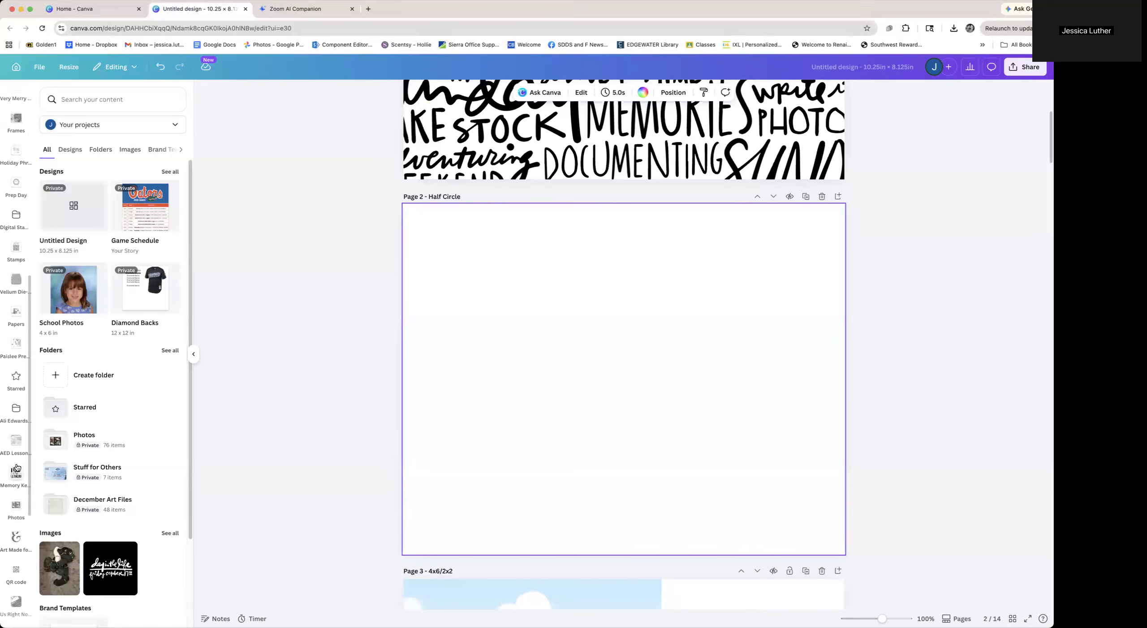
{"action": "scroll", "coordinate": [17, 468], "scroll_direction": "up", "scroll_amount": 1}
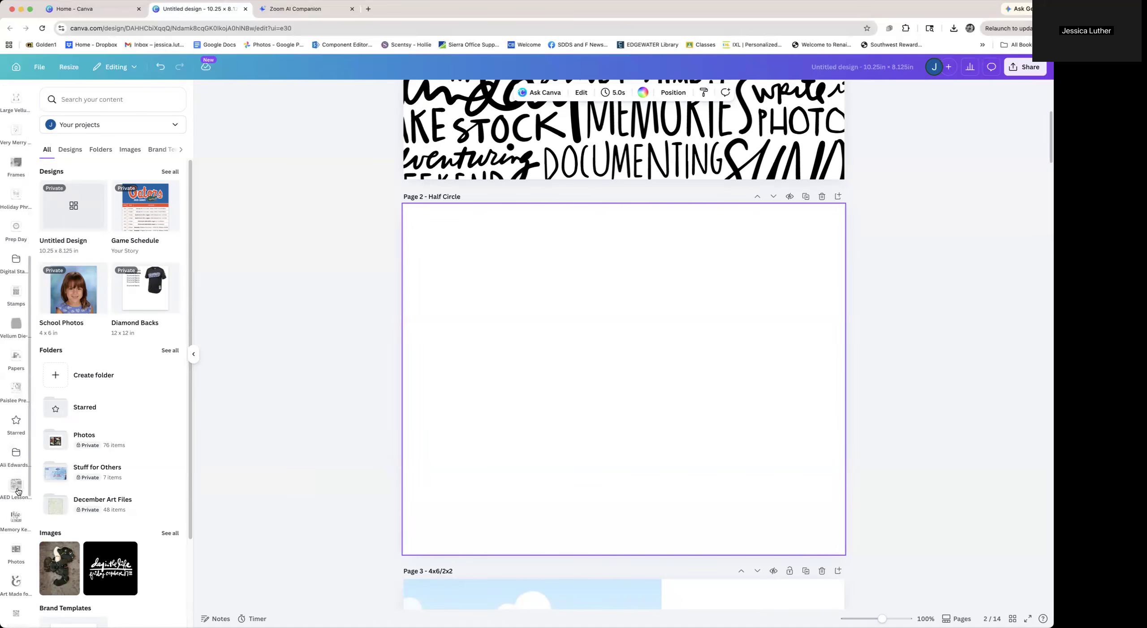
{"action": "left_click", "coordinate": [15, 453]}
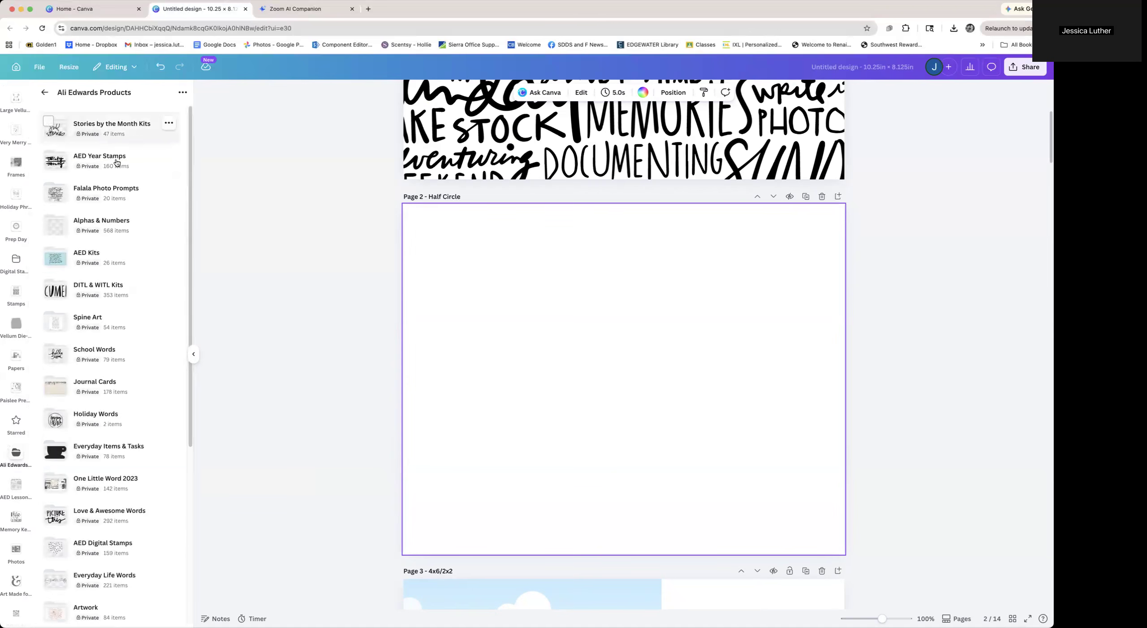
{"action": "left_click", "coordinate": [110, 276]}
{"action": "left_click", "coordinate": [99, 153]}
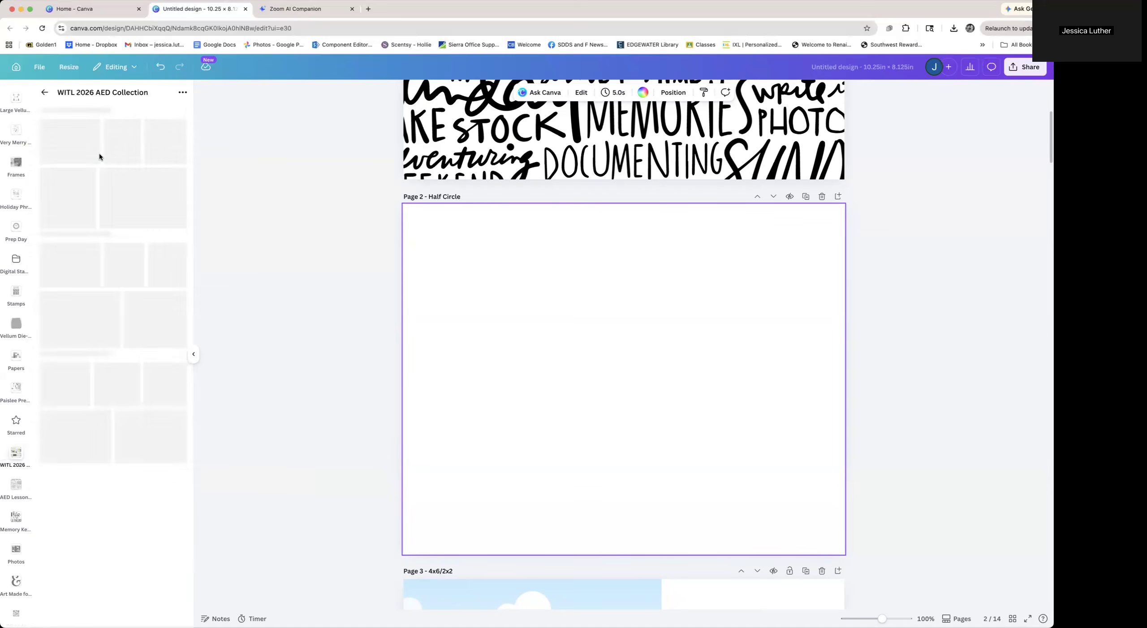
{"action": "left_click", "coordinate": [95, 156]}
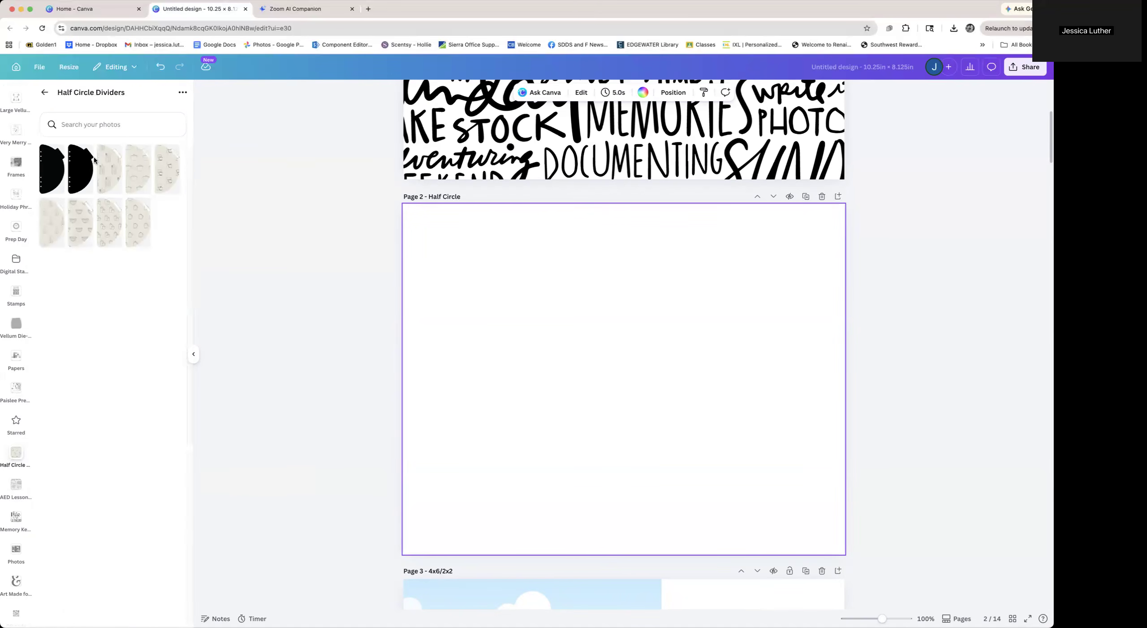
{"action": "left_click", "coordinate": [53, 185]}
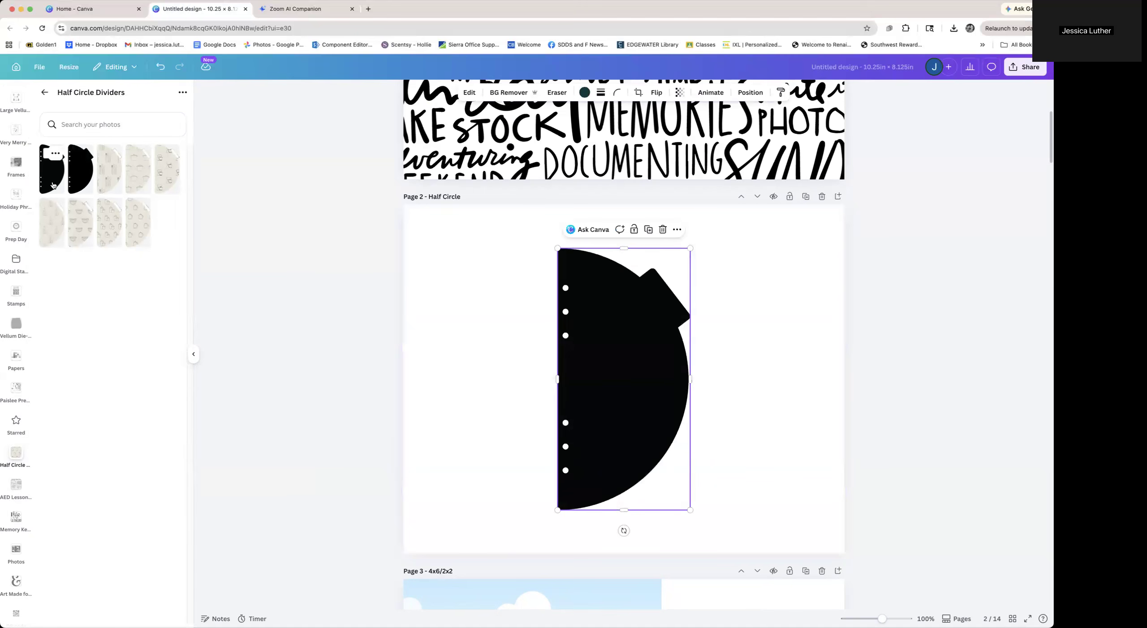
{"action": "left_click_drag", "start_coordinate": [623, 395], "coordinate": [520, 390]}
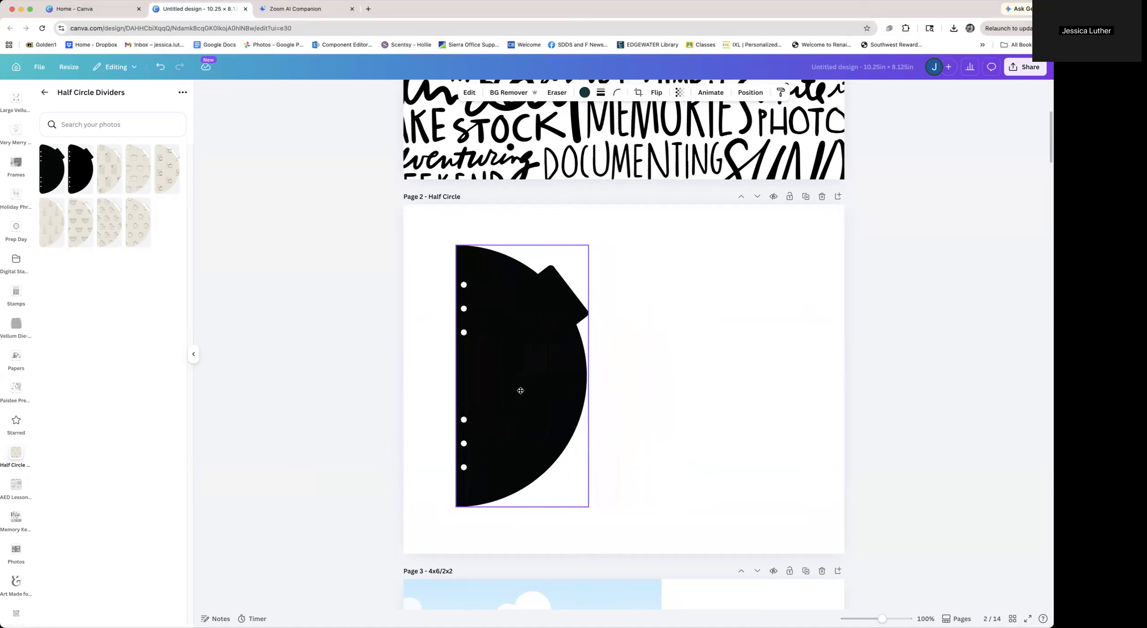
{"action": "left_click_drag", "start_coordinate": [588, 507], "coordinate": [609, 547]}
{"action": "left_click_drag", "start_coordinate": [608, 247], "coordinate": [629, 201]}
{"action": "left_click_drag", "start_coordinate": [507, 336], "coordinate": [476, 333]}
{"action": "left_click", "coordinate": [692, 395]}
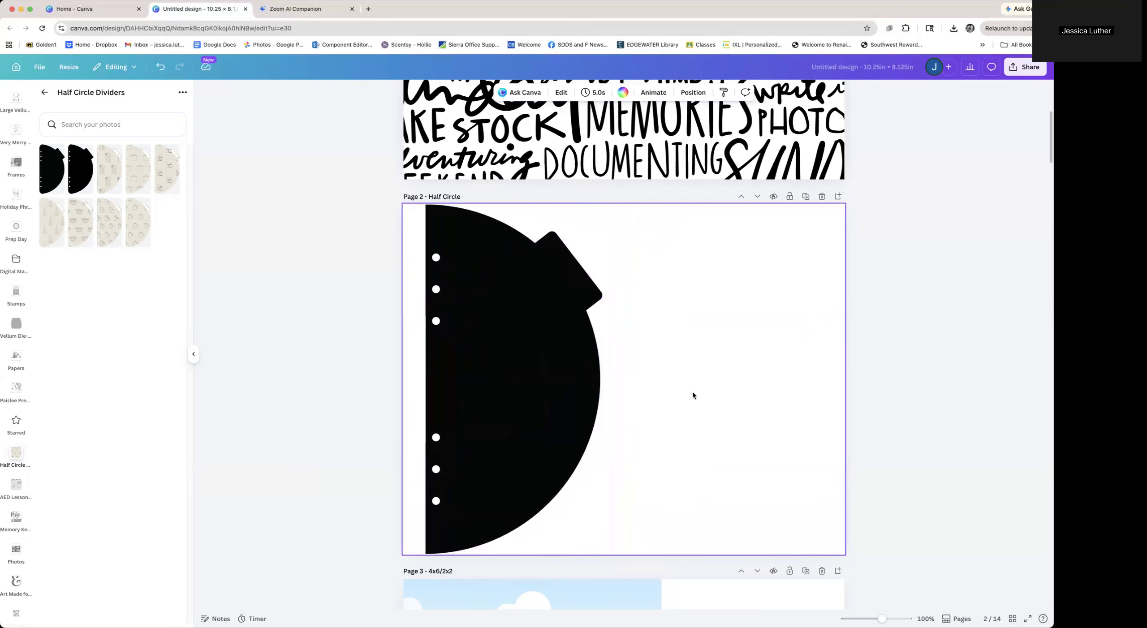
Add the navy "photo love" camera card from the WITL 2026 AED Collection into the lower-right small frame on page 3
{"action": "scroll", "coordinate": [693, 395], "scroll_direction": "down", "scroll_amount": 8}
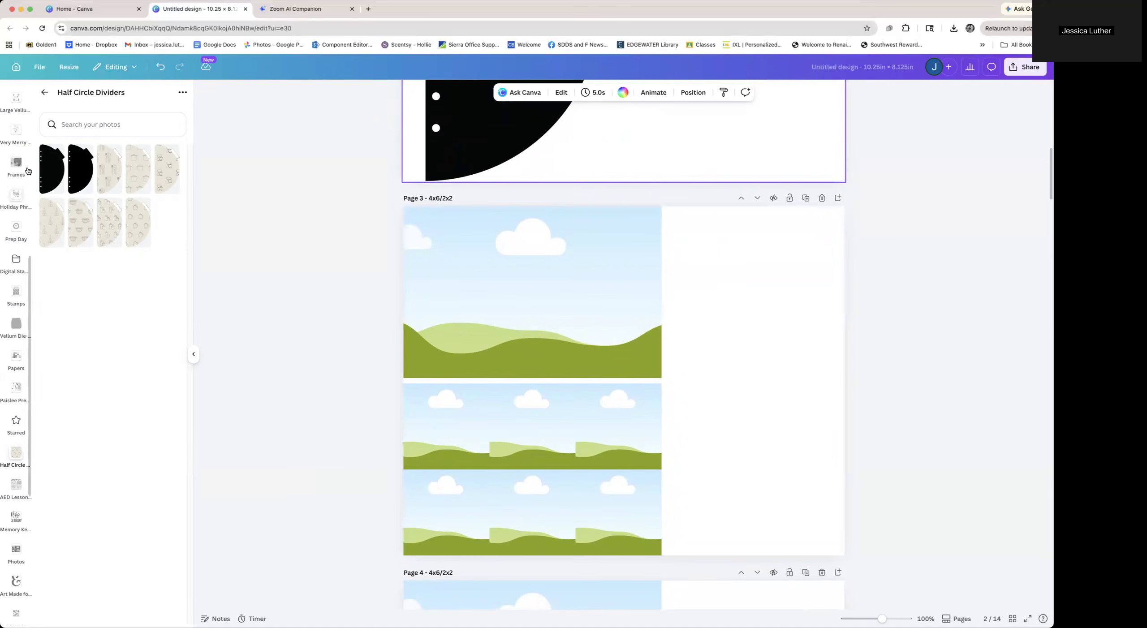
{"action": "left_click", "coordinate": [45, 93]}
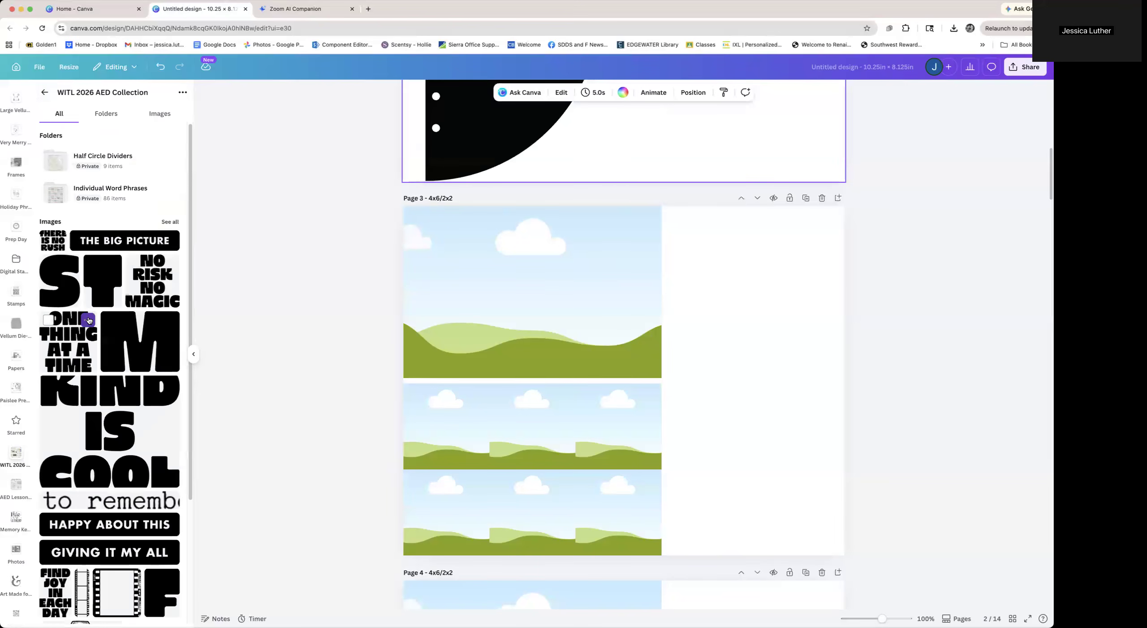
{"action": "scroll", "coordinate": [89, 320], "scroll_direction": "down", "scroll_amount": 10}
{"action": "scroll", "coordinate": [89, 320], "scroll_direction": "down", "scroll_amount": 15}
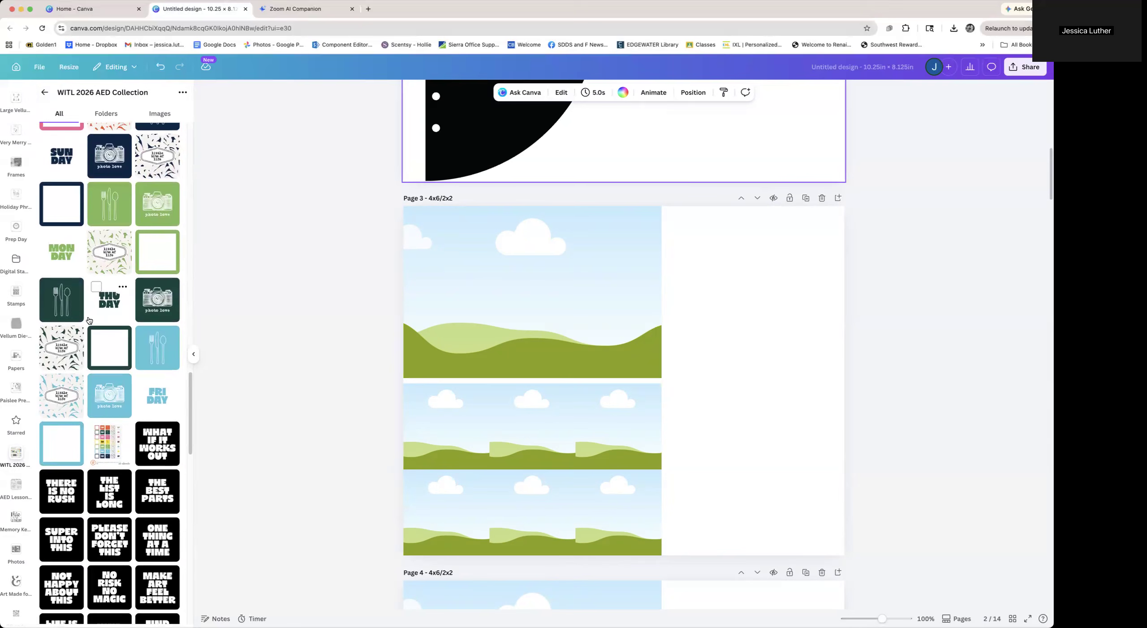
{"action": "scroll", "coordinate": [89, 320], "scroll_direction": "down", "scroll_amount": 9}
{"action": "scroll", "coordinate": [90, 321], "scroll_direction": "up", "scroll_amount": 7}
{"action": "scroll", "coordinate": [88, 316], "scroll_direction": "up", "scroll_amount": 6}
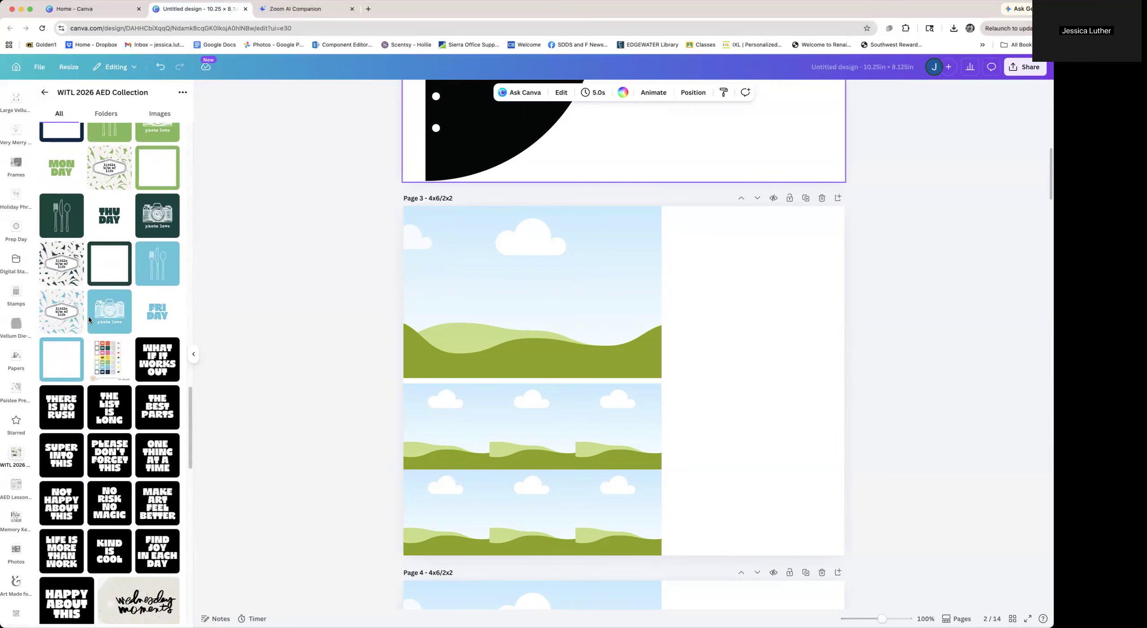
{"action": "left_click", "coordinate": [119, 321]}
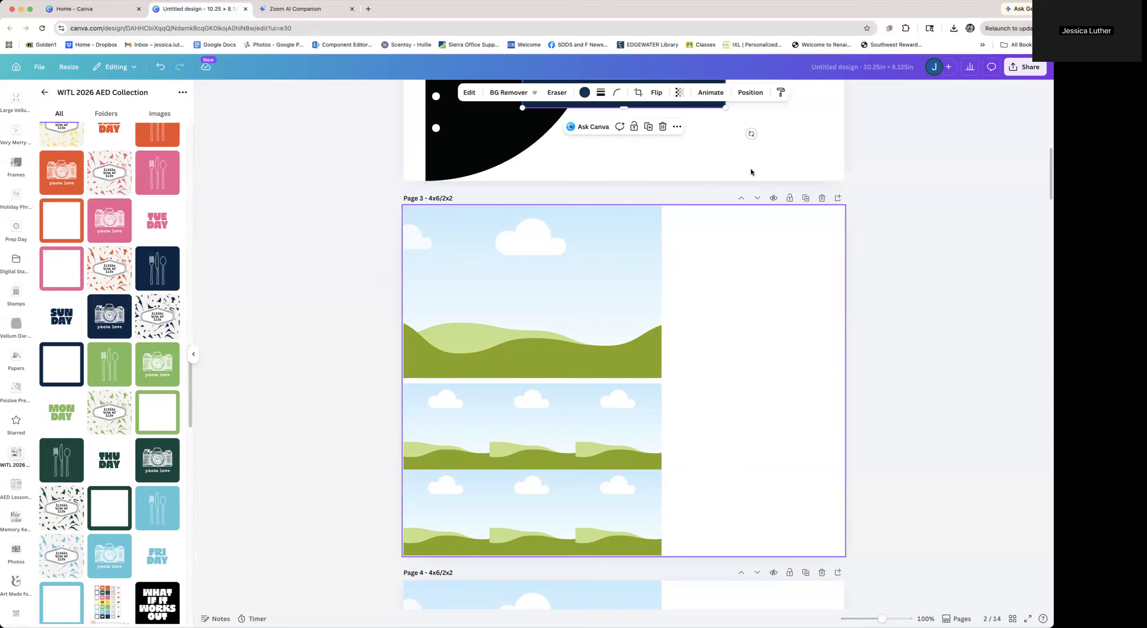
{"action": "scroll", "coordinate": [706, 108], "scroll_direction": "up", "scroll_amount": 3}
{"action": "left_click_drag", "start_coordinate": [716, 183], "coordinate": [750, 502]}
{"action": "scroll", "coordinate": [750, 503], "scroll_direction": "down", "scroll_amount": 10}
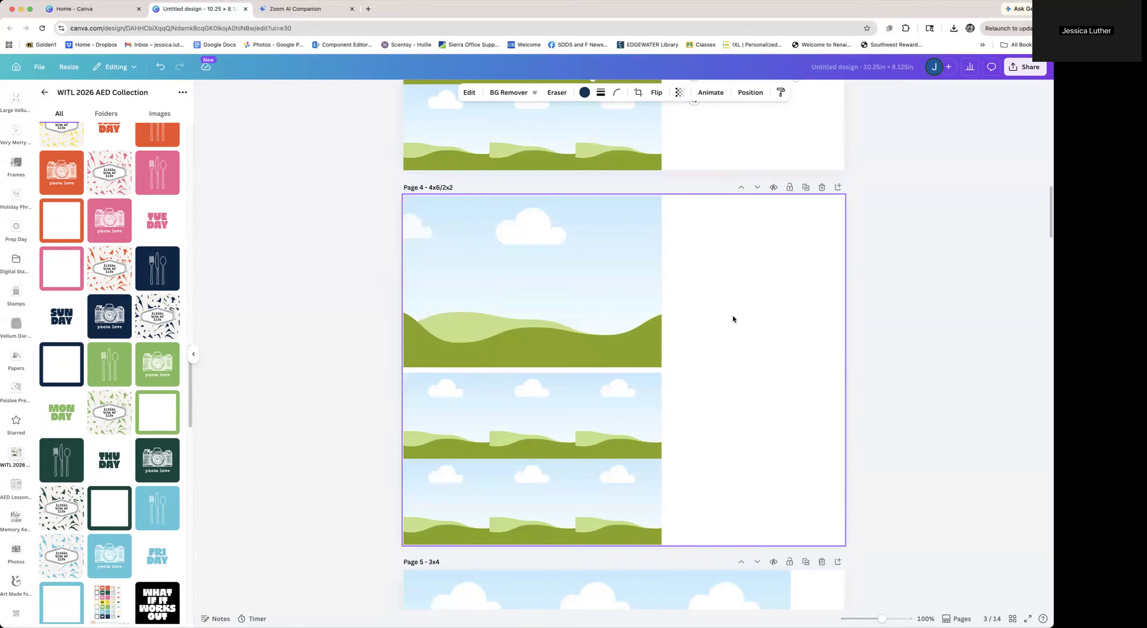
{"action": "scroll", "coordinate": [734, 320], "scroll_direction": "up", "scroll_amount": 7}
{"action": "left_click_drag", "start_coordinate": [716, 358], "coordinate": [636, 422]}
Drop the navy SUN DAY card and the navy fork-and-spoon card into two more small frames on page 3
{"action": "left_click_drag", "start_coordinate": [82, 327], "coordinate": [492, 338]}
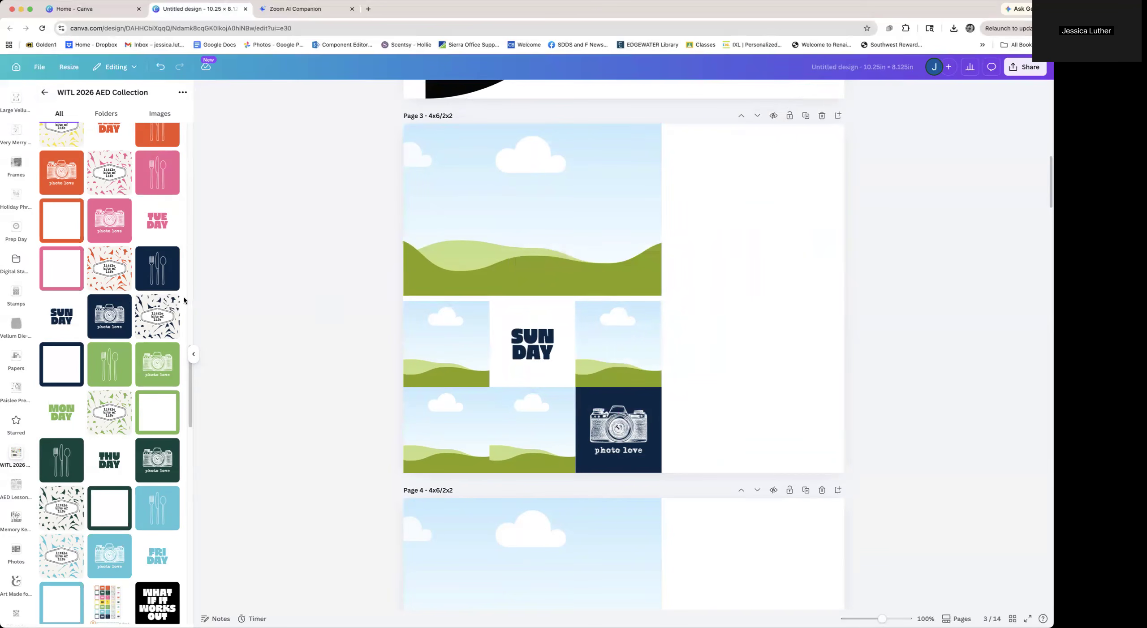
{"action": "left_click_drag", "start_coordinate": [157, 269], "coordinate": [600, 332]}
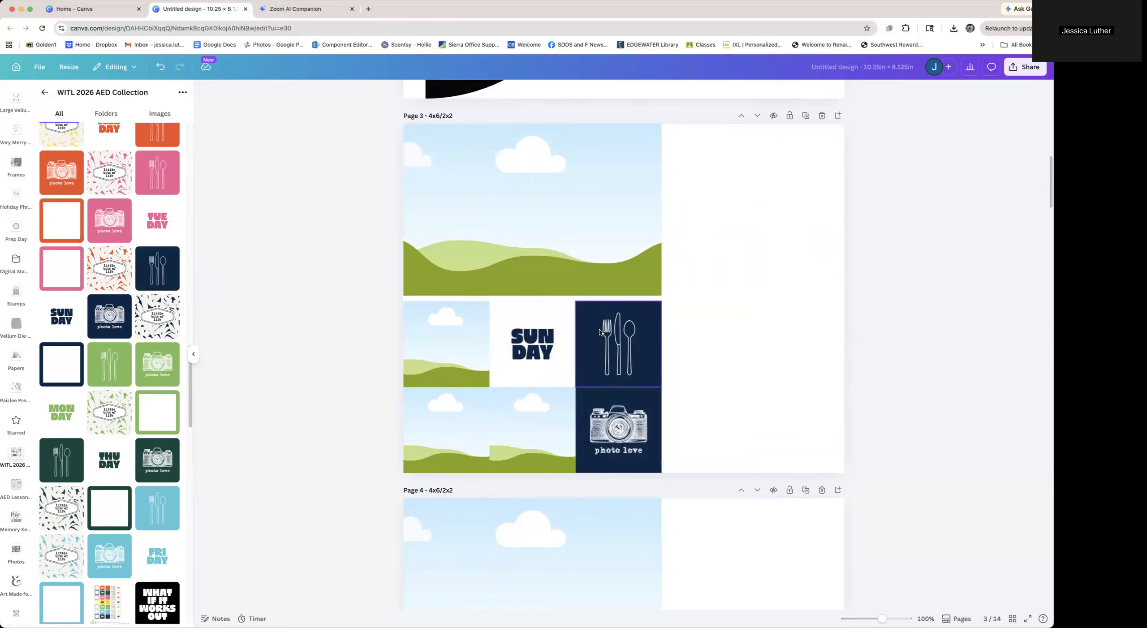
{"action": "left_click", "coordinate": [730, 396]}
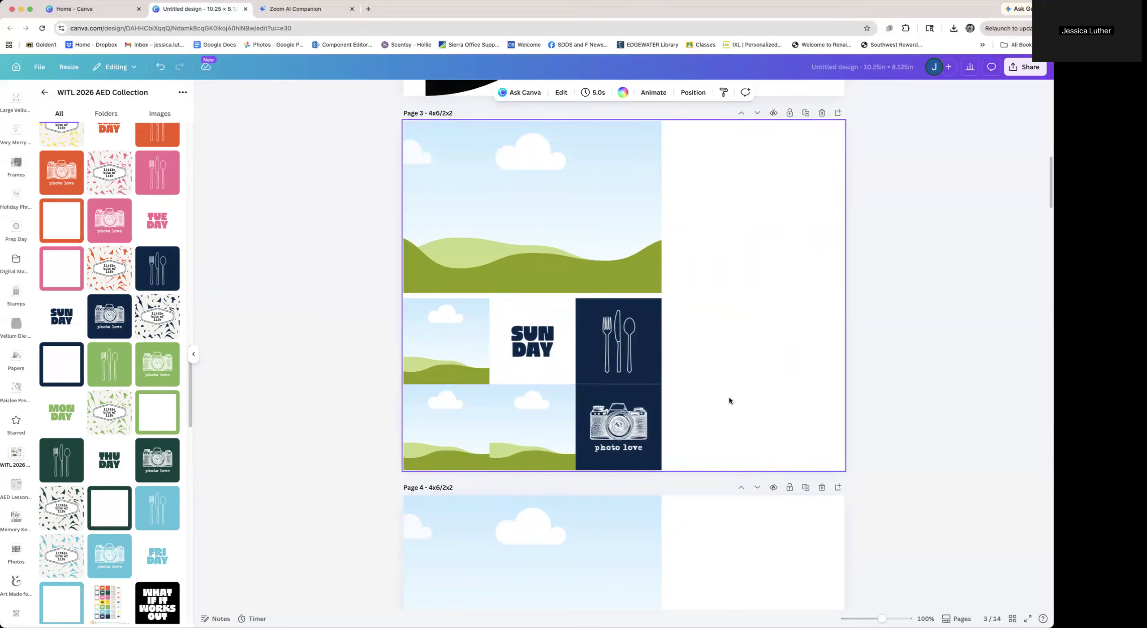
{"action": "scroll", "coordinate": [730, 396], "scroll_direction": "down", "scroll_amount": 5}
{"action": "scroll", "coordinate": [729, 396], "scroll_direction": "down", "scroll_amount": 2}
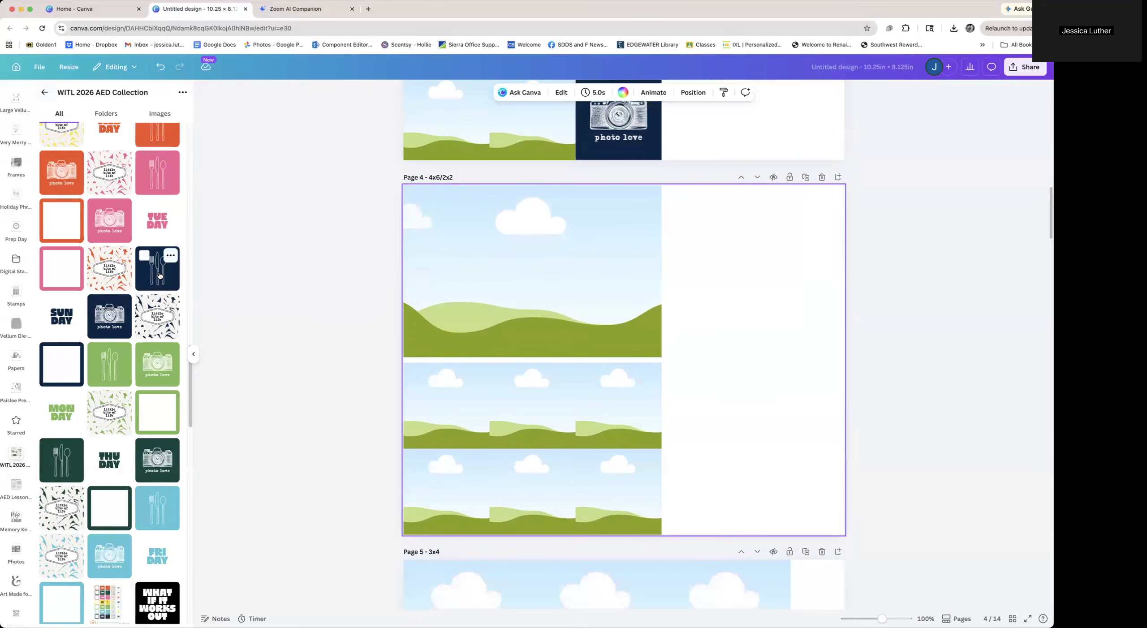
Drop the navy fork-and-spoon card into the first small frame of page 4's middle row
{"action": "left_click", "coordinate": [157, 269]}
{"action": "left_click_drag", "start_coordinate": [499, 382], "coordinate": [449, 399]}
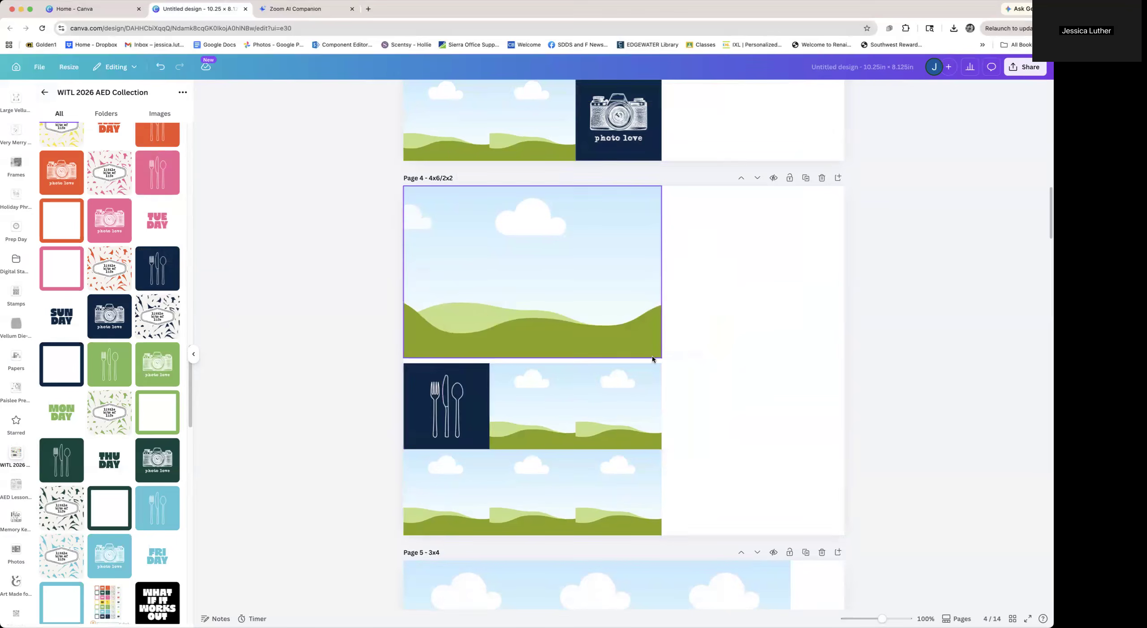
Remove the fork-and-spoon image from its small frame on page 3
{"action": "scroll", "coordinate": [650, 358], "scroll_direction": "up", "scroll_amount": 5}
{"action": "left_click", "coordinate": [647, 283]}
{"action": "key", "text": "Delete"}
{"action": "left_click", "coordinate": [688, 296]}
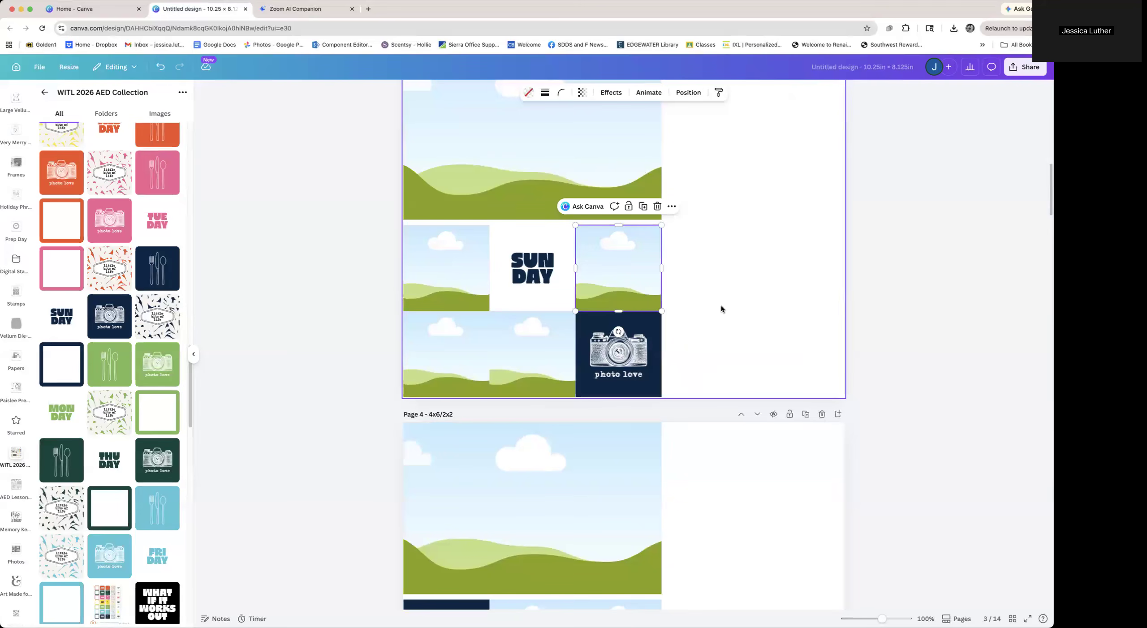
Drop the patterned "little bits of life" card into the lower-left small frame on page 3
{"action": "left_click", "coordinate": [157, 316]}
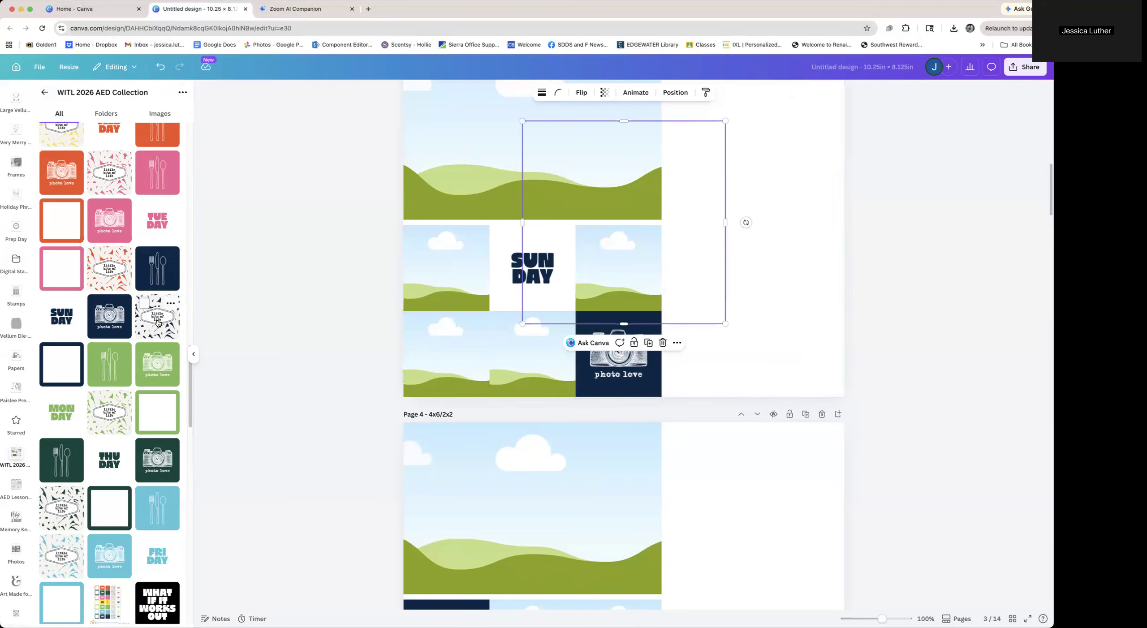
{"action": "left_click_drag", "start_coordinate": [564, 290], "coordinate": [448, 352]}
{"action": "left_click", "coordinate": [717, 341]}
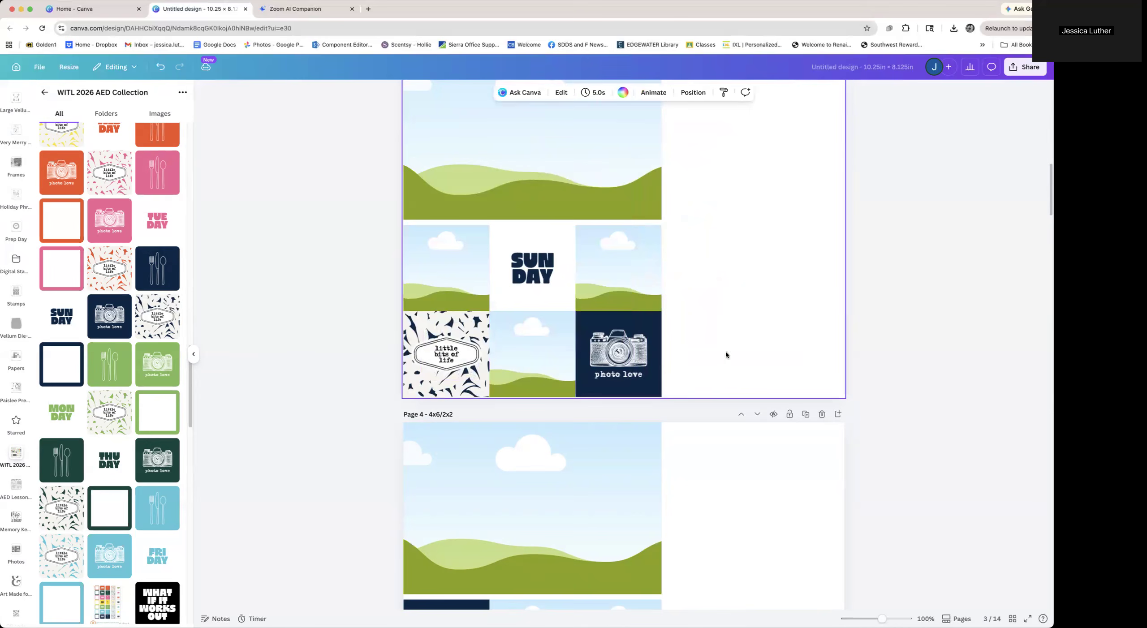
Place the navy square-outline card into the right small frame of page 4's middle row
{"action": "scroll", "coordinate": [731, 450], "scroll_direction": "down", "scroll_amount": 5}
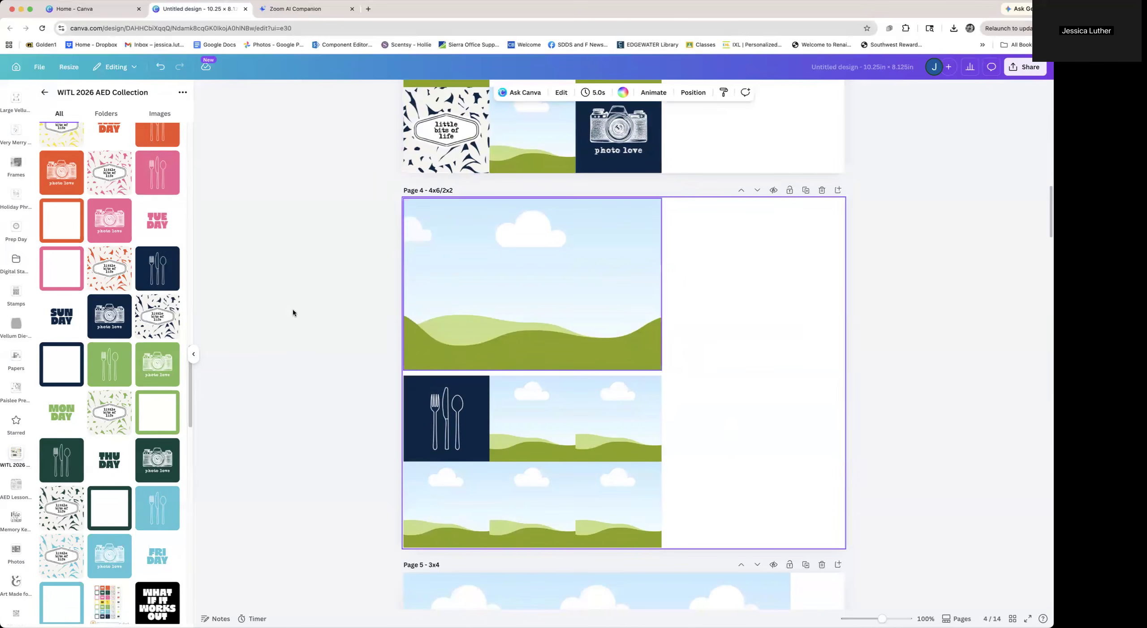
{"action": "mouse_move", "coordinate": [663, 442]}
{"action": "left_mouse_down"}
{"action": "mouse_move", "coordinate": [633, 434]}
{"action": "mouse_move", "coordinate": [648, 431]}
{"action": "left_mouse_up"}
{"action": "scroll", "coordinate": [732, 455], "scroll_direction": "up", "scroll_amount": 6}
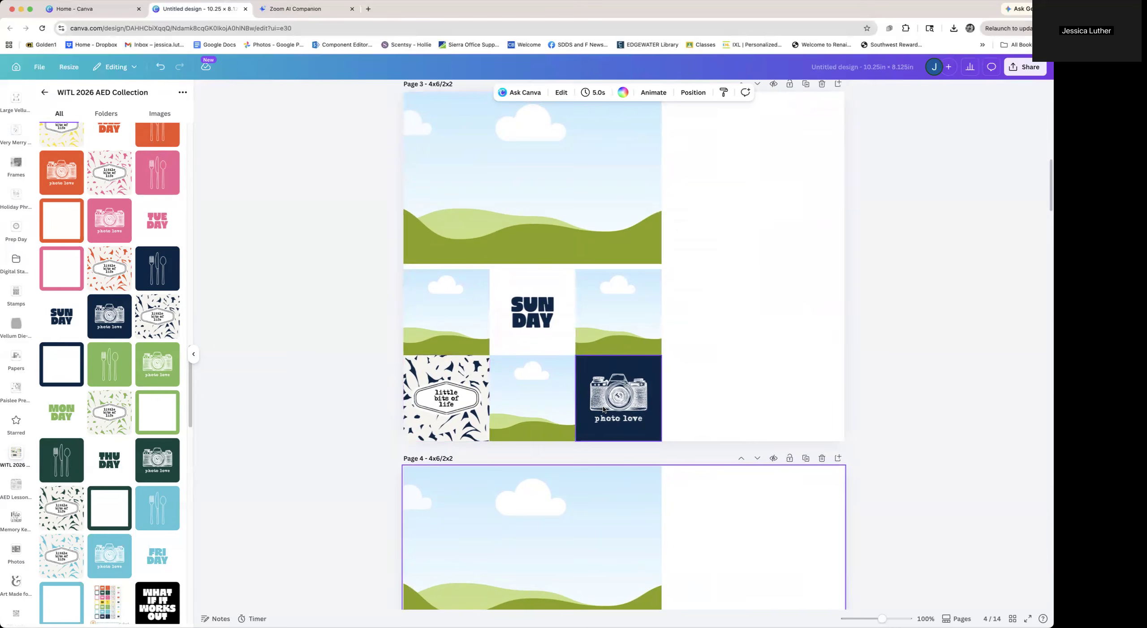
{"action": "scroll", "coordinate": [602, 406], "scroll_direction": "down", "scroll_amount": 5}
{"action": "scroll", "coordinate": [604, 409], "scroll_direction": "down", "scroll_amount": 1}
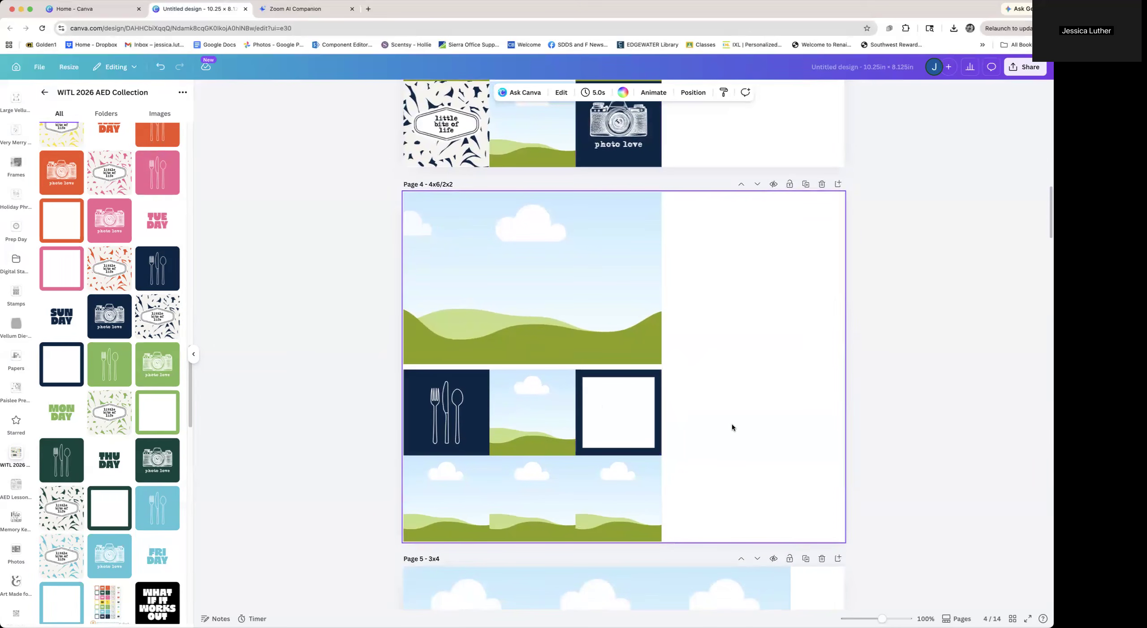
Drop the navy "gratitudes" journaling card into the top-left frame on page 5
{"action": "scroll", "coordinate": [731, 423], "scroll_direction": "down", "scroll_amount": 8}
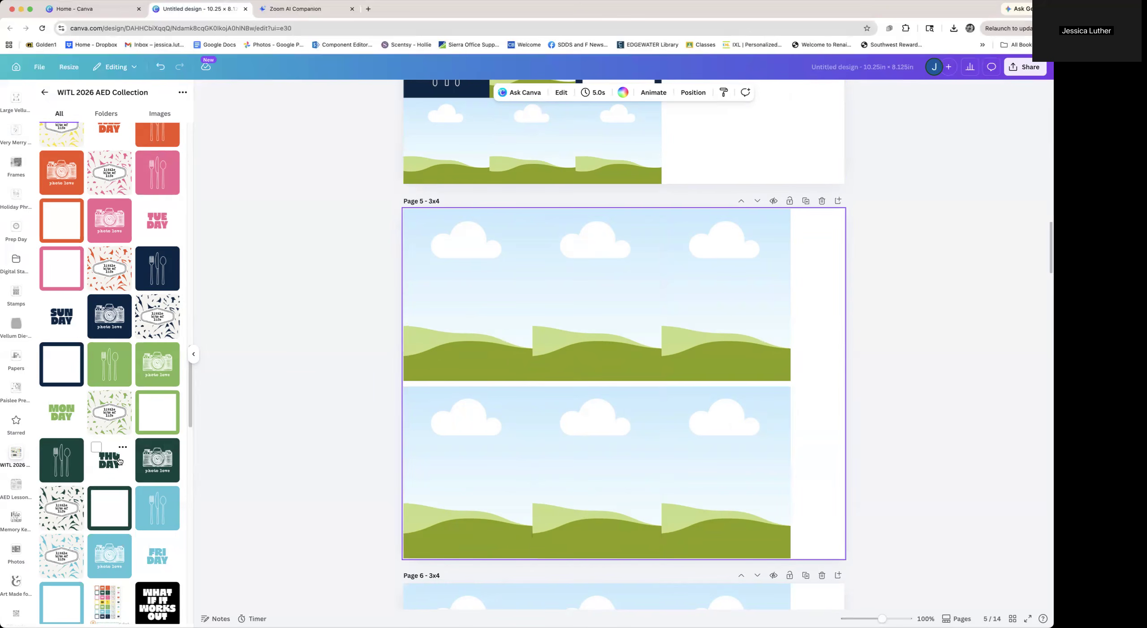
{"action": "scroll", "coordinate": [119, 461], "scroll_direction": "down", "scroll_amount": 15}
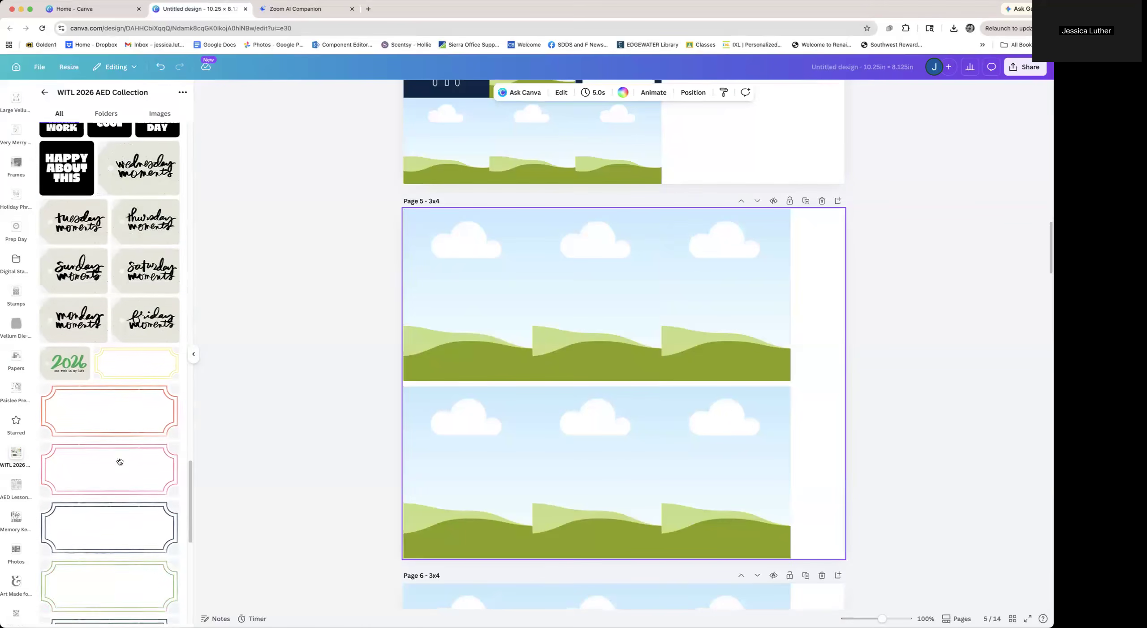
{"action": "scroll", "coordinate": [120, 461], "scroll_direction": "down", "scroll_amount": 10}
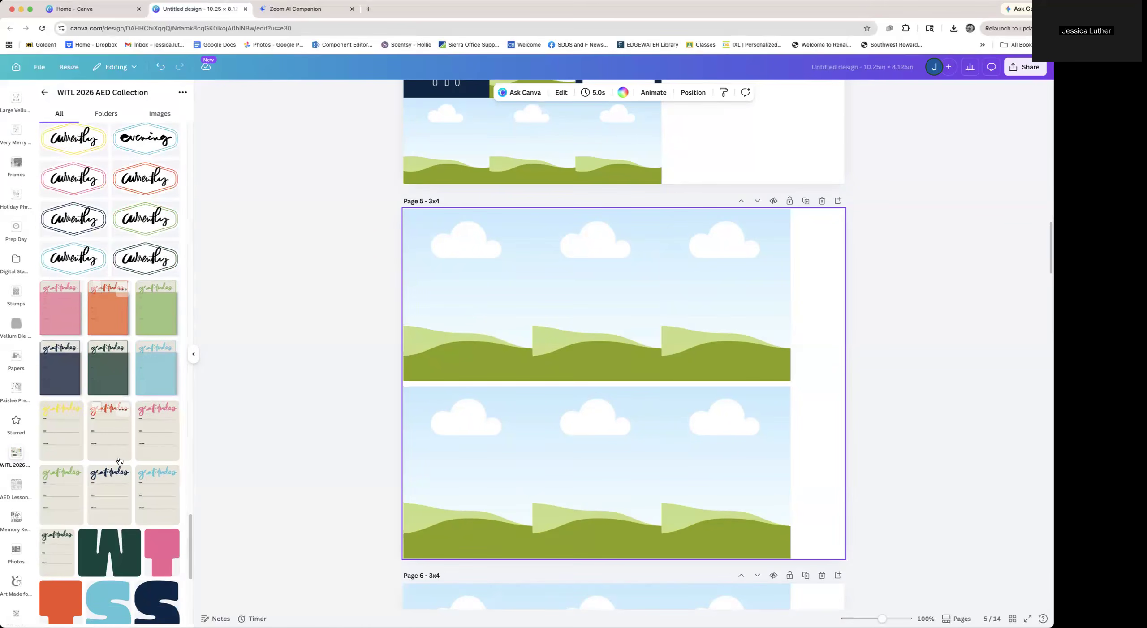
{"action": "scroll", "coordinate": [119, 461], "scroll_direction": "down", "scroll_amount": 4}
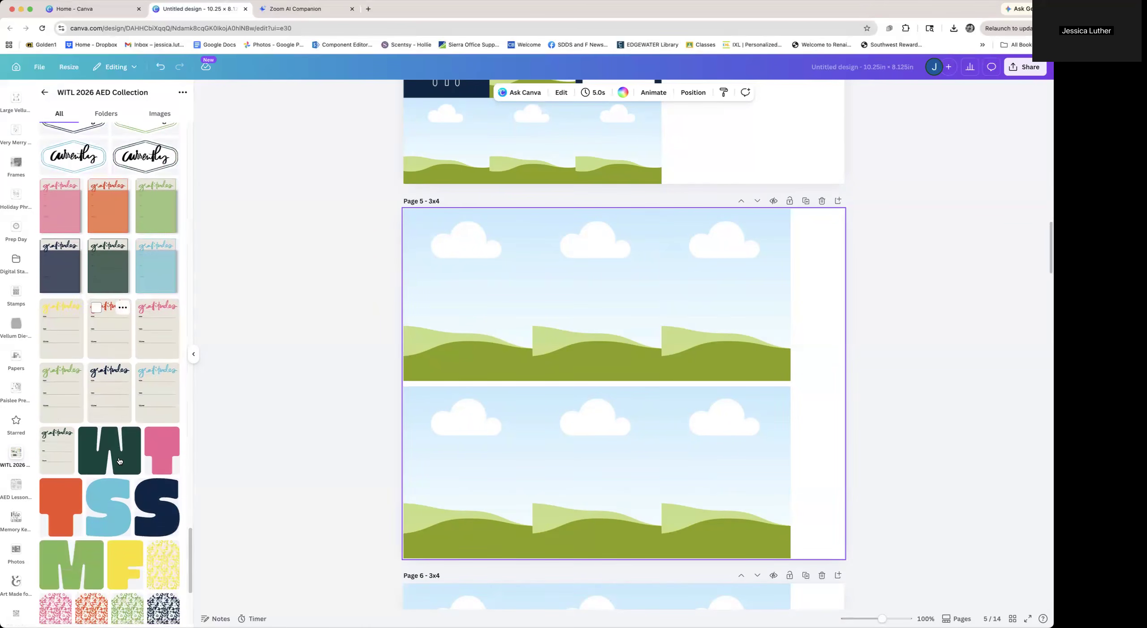
{"action": "left_click", "coordinate": [118, 405]}
{"action": "left_click_drag", "start_coordinate": [581, 348], "coordinate": [502, 341]}
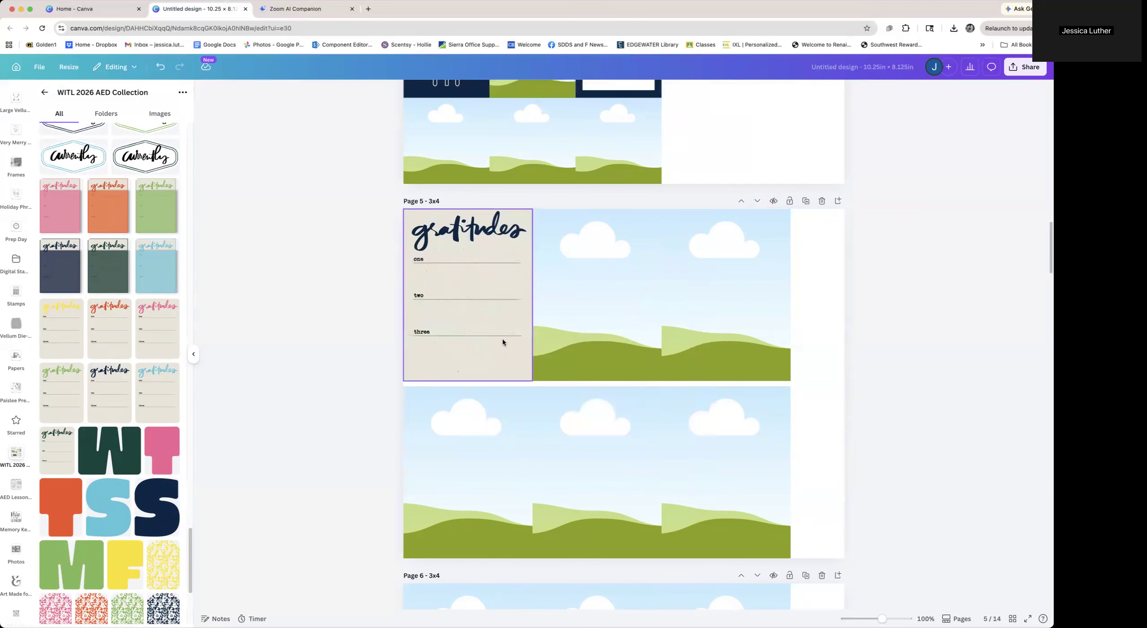
Add the navy SUN DAY label strip to the lower part of page 5's top-right frame
{"action": "scroll", "coordinate": [112, 513], "scroll_direction": "down", "scroll_amount": 8}
{"action": "scroll", "coordinate": [112, 512], "scroll_direction": "down", "scroll_amount": 6}
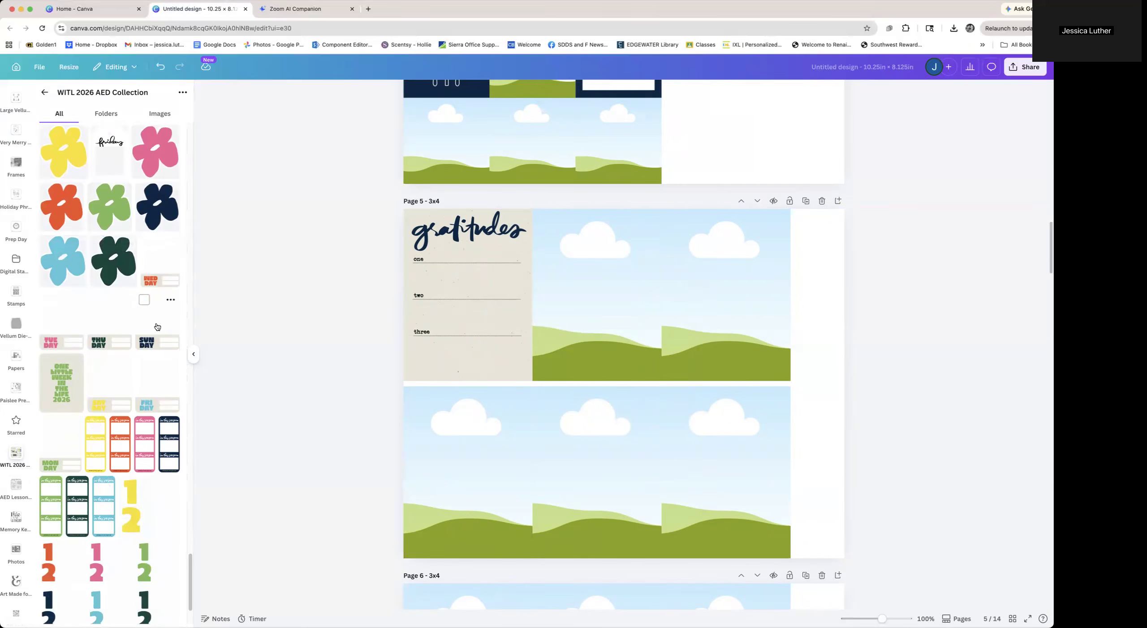
{"action": "left_click", "coordinate": [157, 327]}
{"action": "left_click_drag", "start_coordinate": [692, 340], "coordinate": [735, 324]}
{"action": "left_click", "coordinate": [830, 380]}
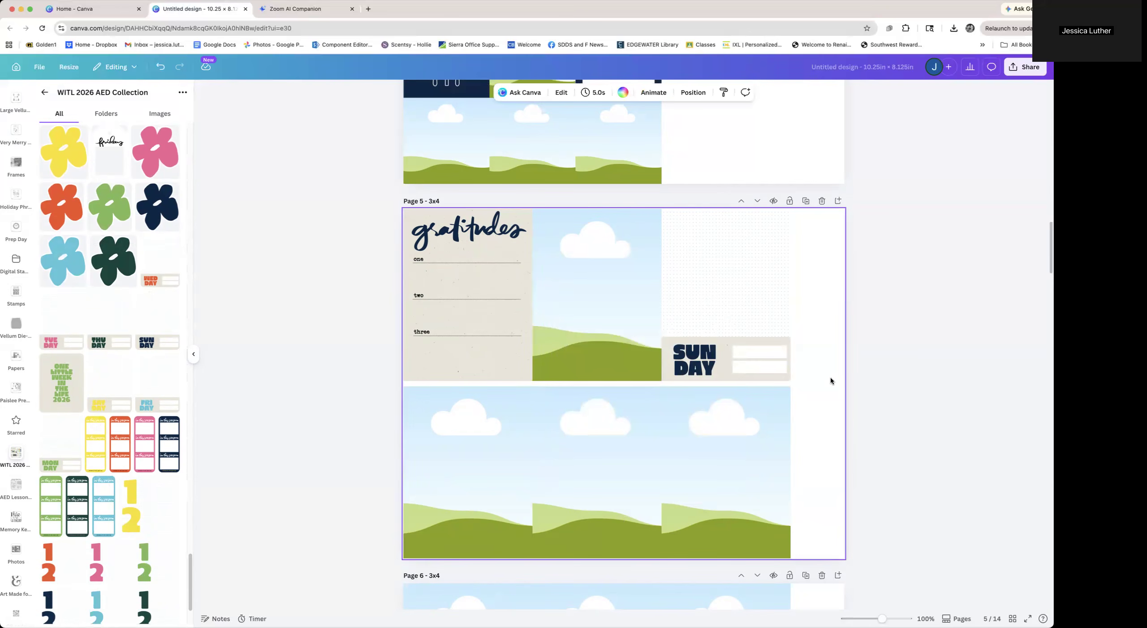
Scroll through pages 5 to 9 to review their remaining empty frames
{"action": "scroll", "coordinate": [831, 380], "scroll_direction": "down", "scroll_amount": 3}
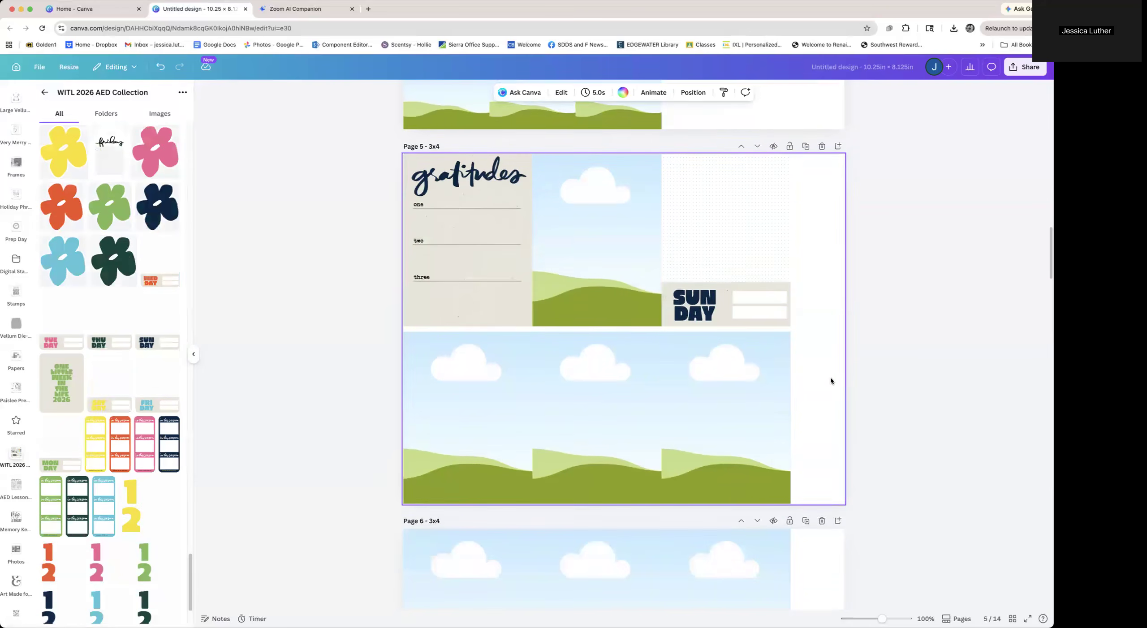
{"action": "scroll", "coordinate": [831, 381], "scroll_direction": "up", "scroll_amount": 1}
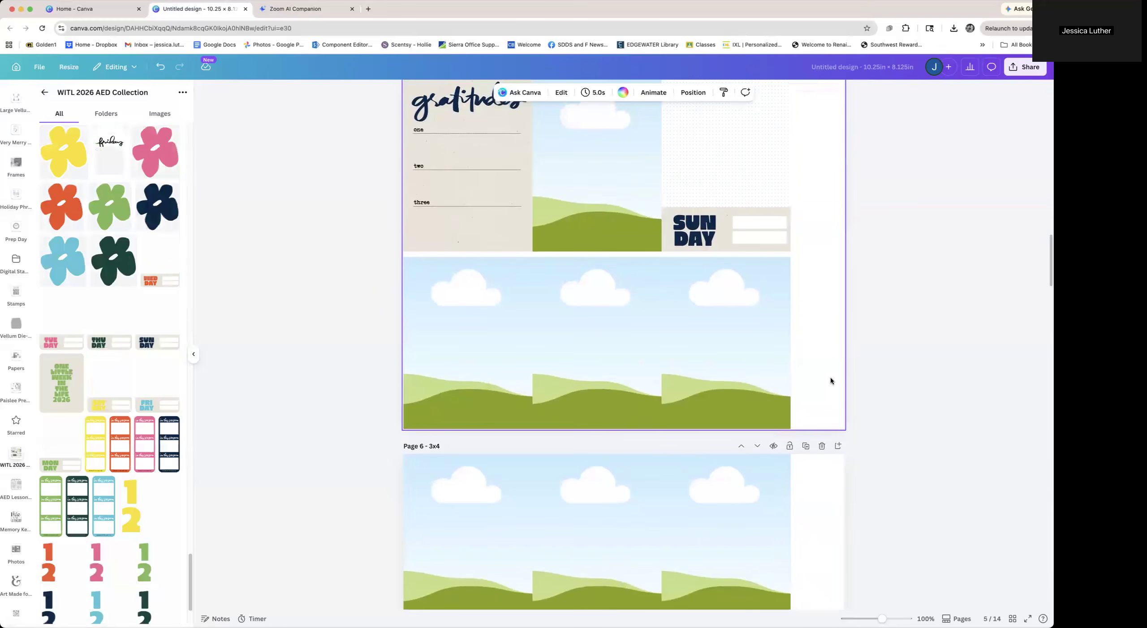
{"action": "scroll", "coordinate": [830, 380], "scroll_direction": "down", "scroll_amount": 3}
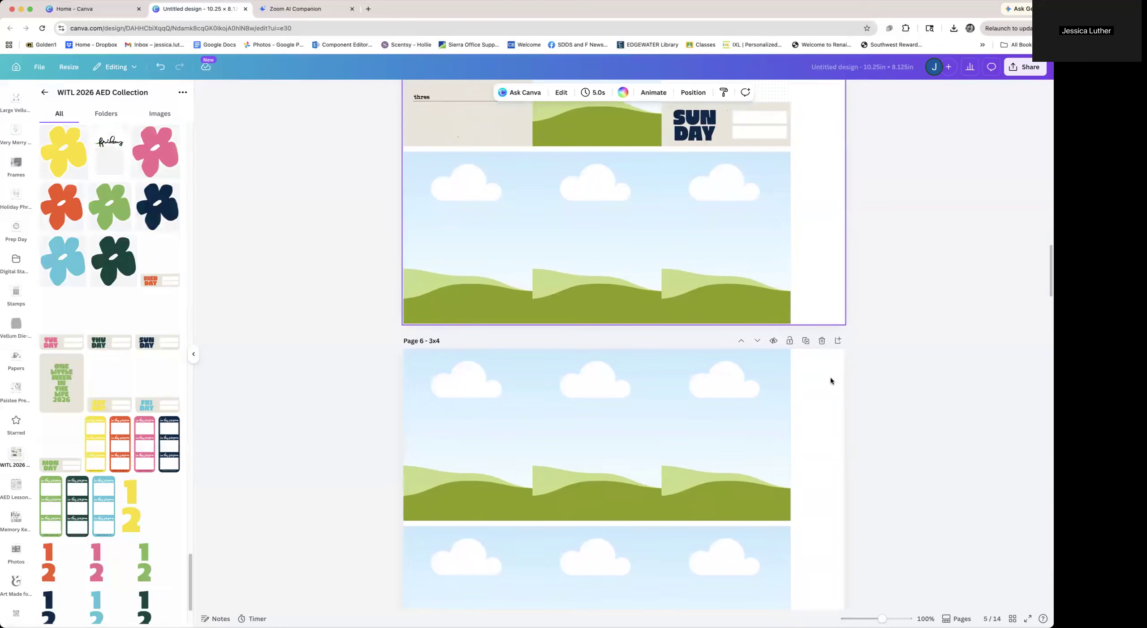
{"action": "scroll", "coordinate": [831, 380], "scroll_direction": "down", "scroll_amount": 3}
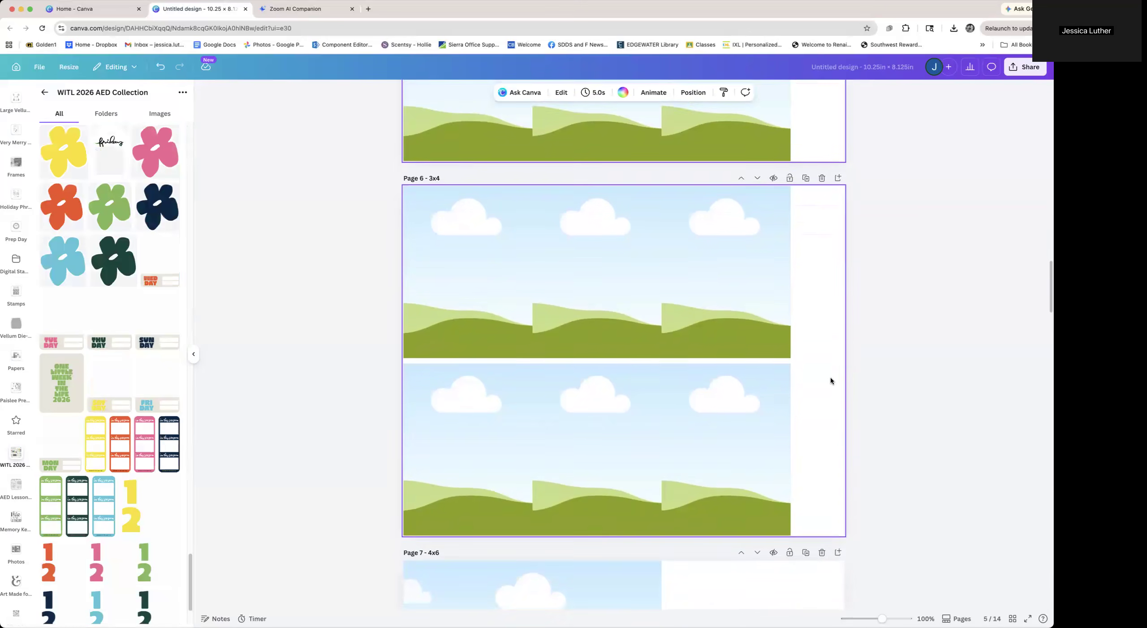
{"action": "scroll", "coordinate": [831, 381], "scroll_direction": "down", "scroll_amount": 5}
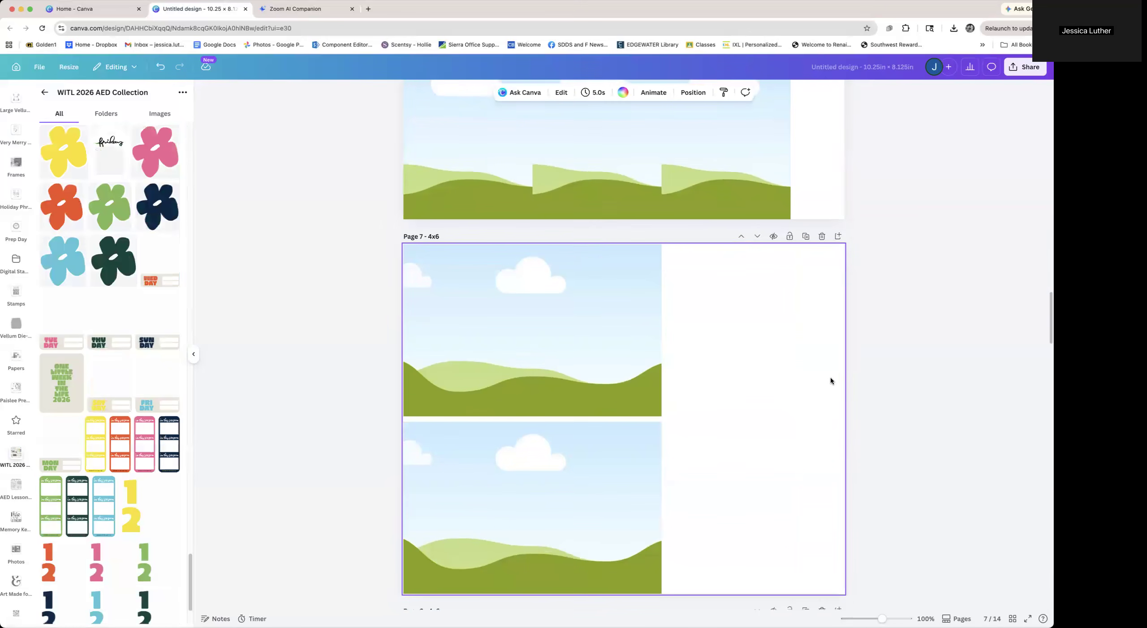
{"action": "scroll", "coordinate": [790, 408], "scroll_direction": "down", "scroll_amount": 5}
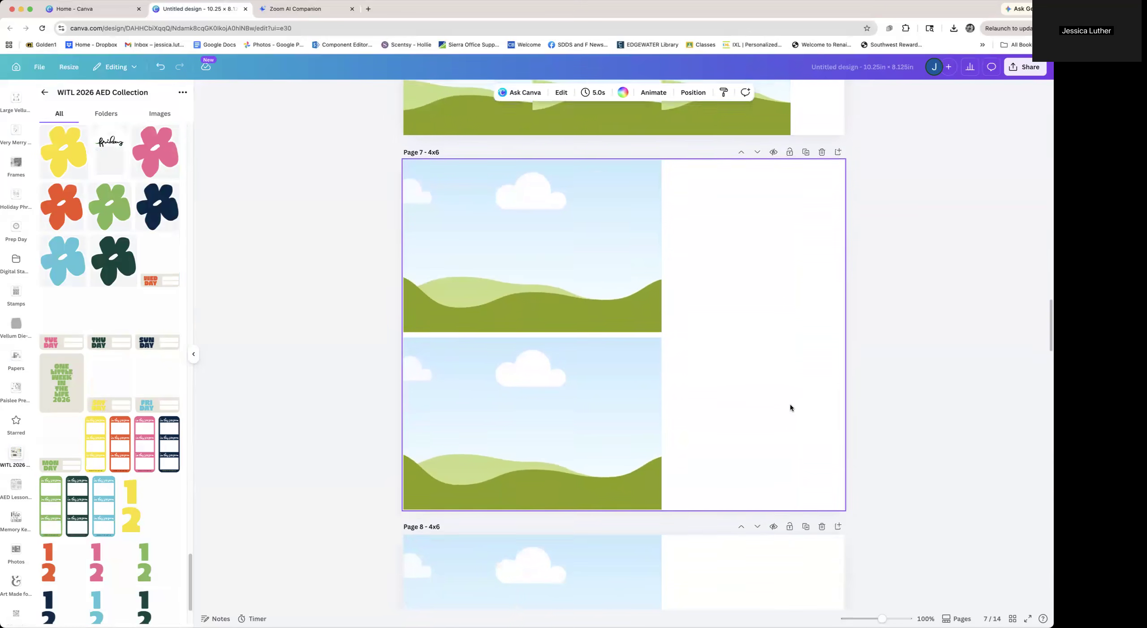
{"action": "scroll", "coordinate": [790, 407], "scroll_direction": "down", "scroll_amount": 2}
{"action": "scroll", "coordinate": [790, 407], "scroll_direction": "up", "scroll_amount": 3}
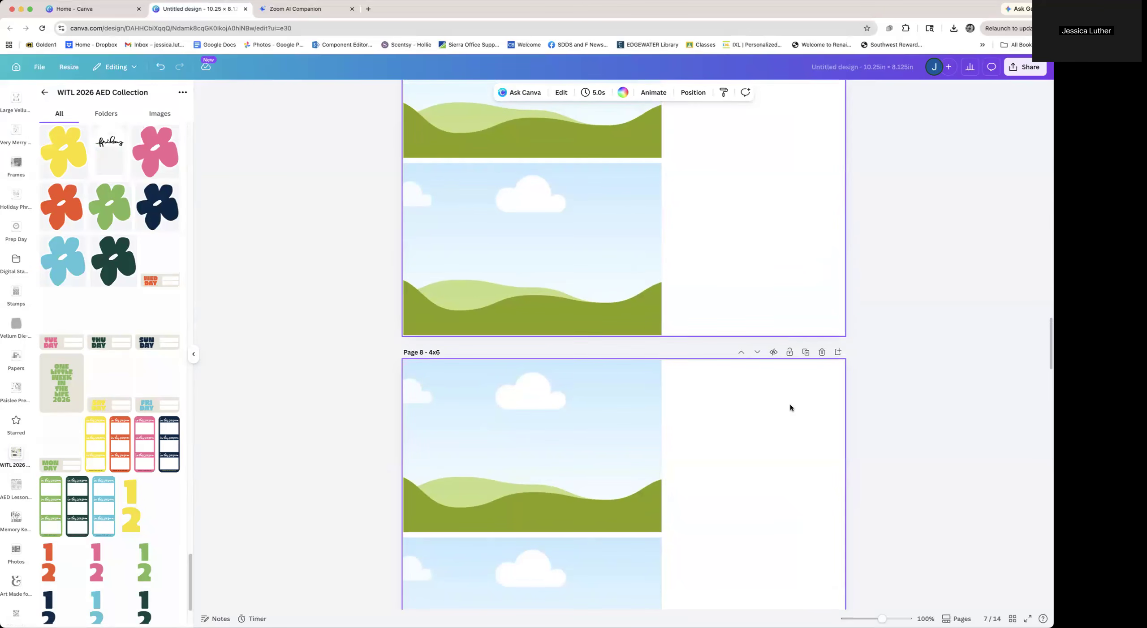
{"action": "scroll", "coordinate": [791, 407], "scroll_direction": "down", "scroll_amount": 8}
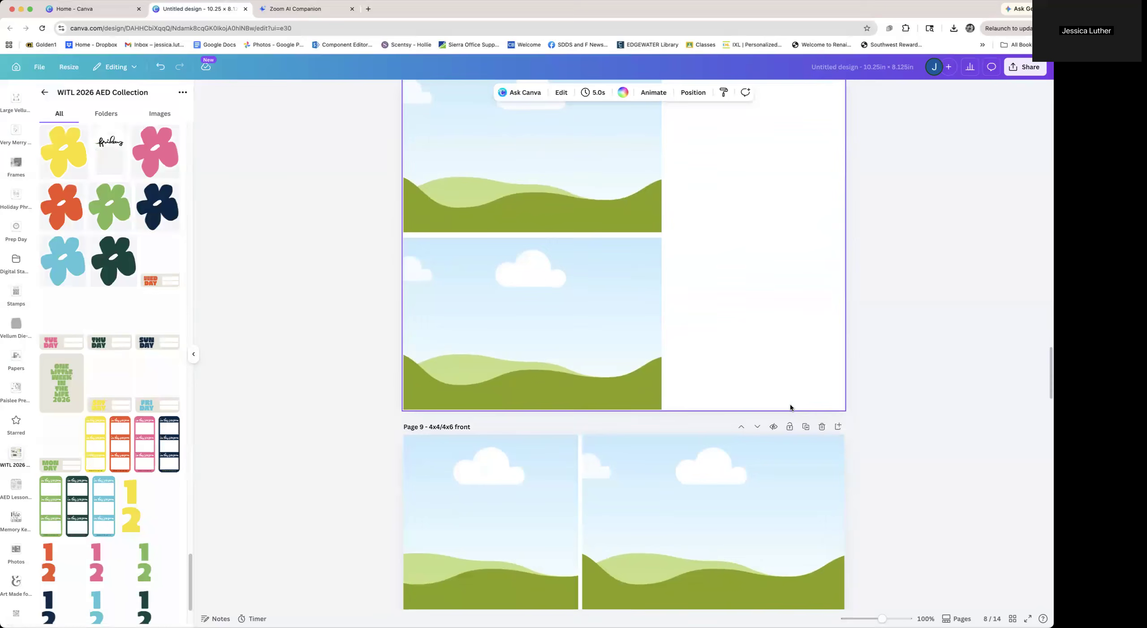
{"action": "scroll", "coordinate": [791, 407], "scroll_direction": "down", "scroll_amount": 1}
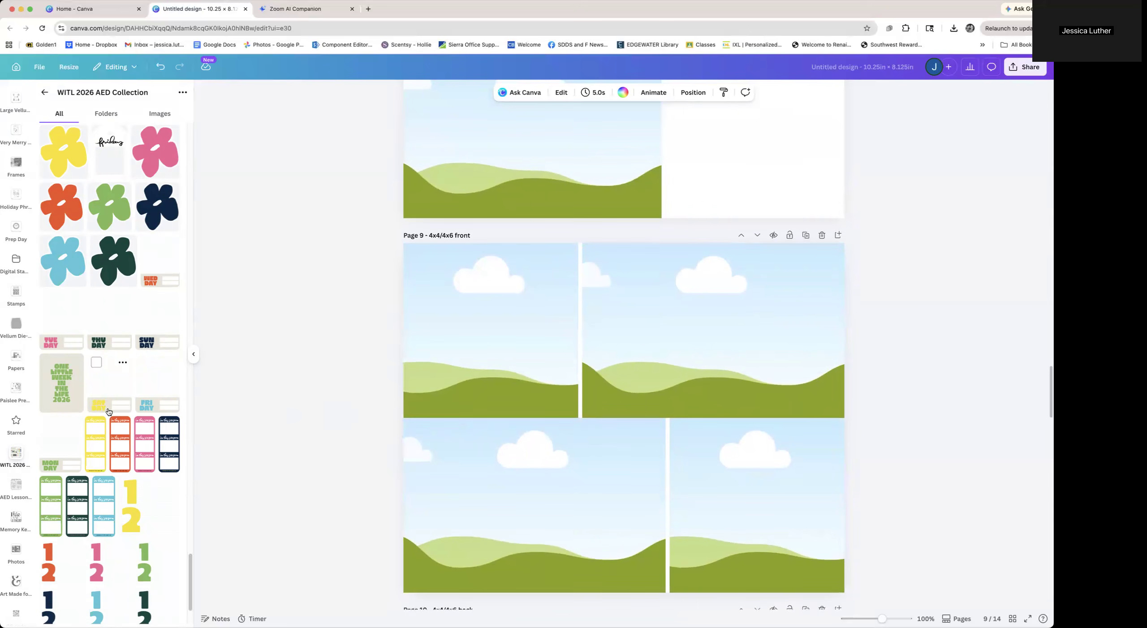
Drop the navy "1 2" numbers element into the lower-right frame on page 9
{"action": "scroll", "coordinate": [97, 408], "scroll_direction": "up", "scroll_amount": 4}
{"action": "scroll", "coordinate": [108, 410], "scroll_direction": "down", "scroll_amount": 5}
{"action": "scroll", "coordinate": [107, 407], "scroll_direction": "down", "scroll_amount": 3}
{"action": "left_click", "coordinate": [48, 511]}
{"action": "left_click_drag", "start_coordinate": [685, 505], "coordinate": [881, 523]}
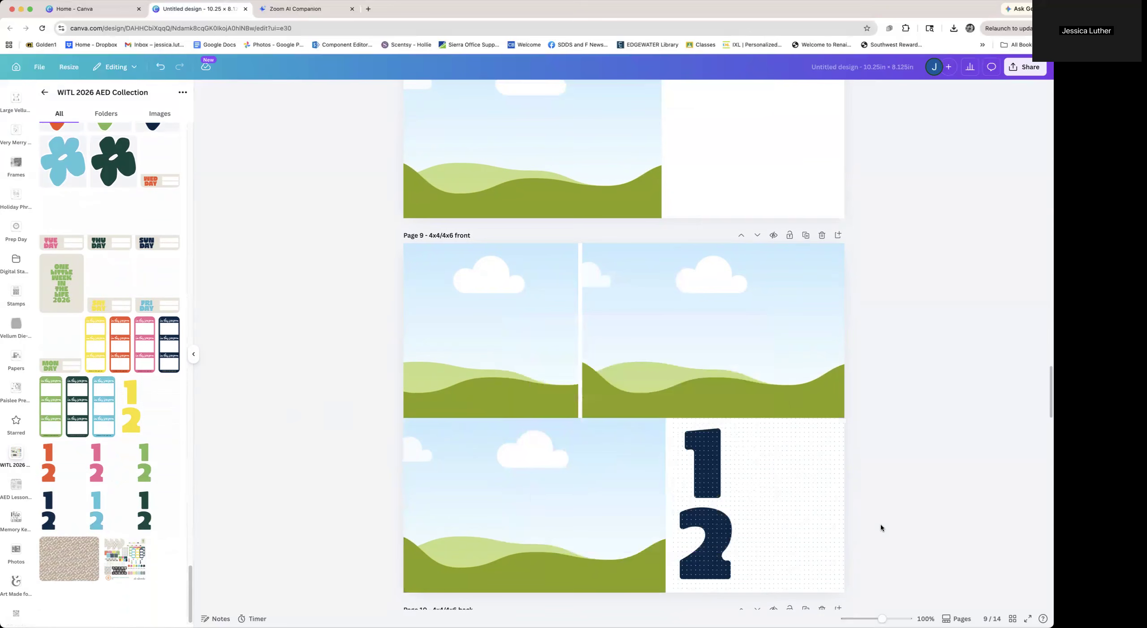
Fill page 9's top-left frame with the navy floral pattern paper
{"action": "scroll", "coordinate": [881, 528], "scroll_direction": "down", "scroll_amount": 1}
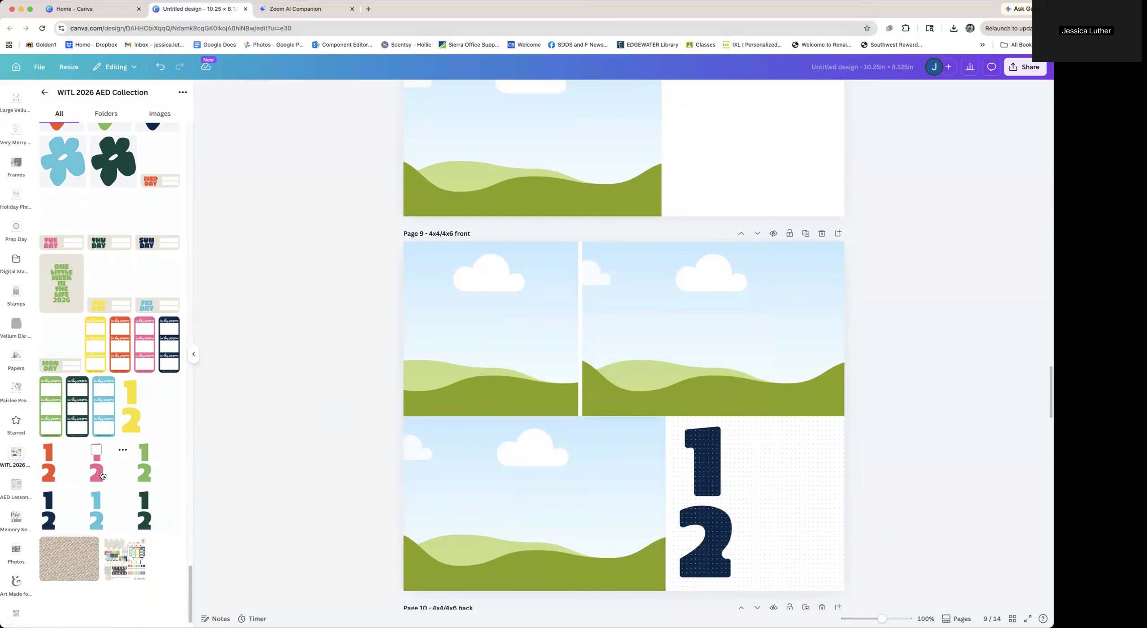
{"action": "scroll", "coordinate": [103, 476], "scroll_direction": "up", "scroll_amount": 2}
{"action": "scroll", "coordinate": [102, 475], "scroll_direction": "up", "scroll_amount": 5}
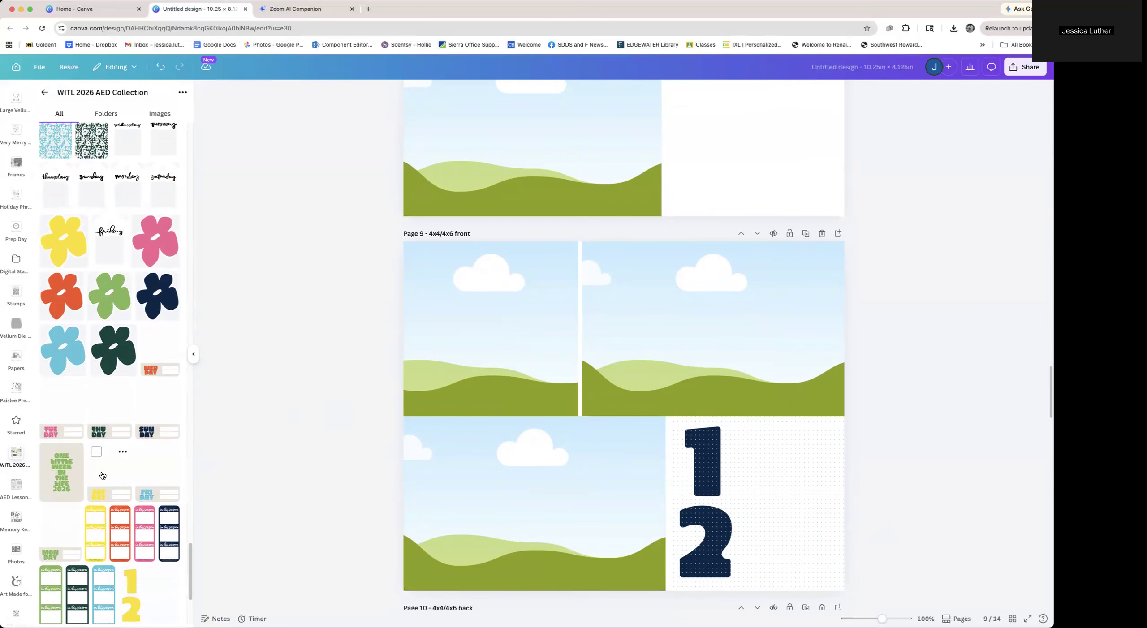
{"action": "scroll", "coordinate": [103, 476], "scroll_direction": "up", "scroll_amount": 10}
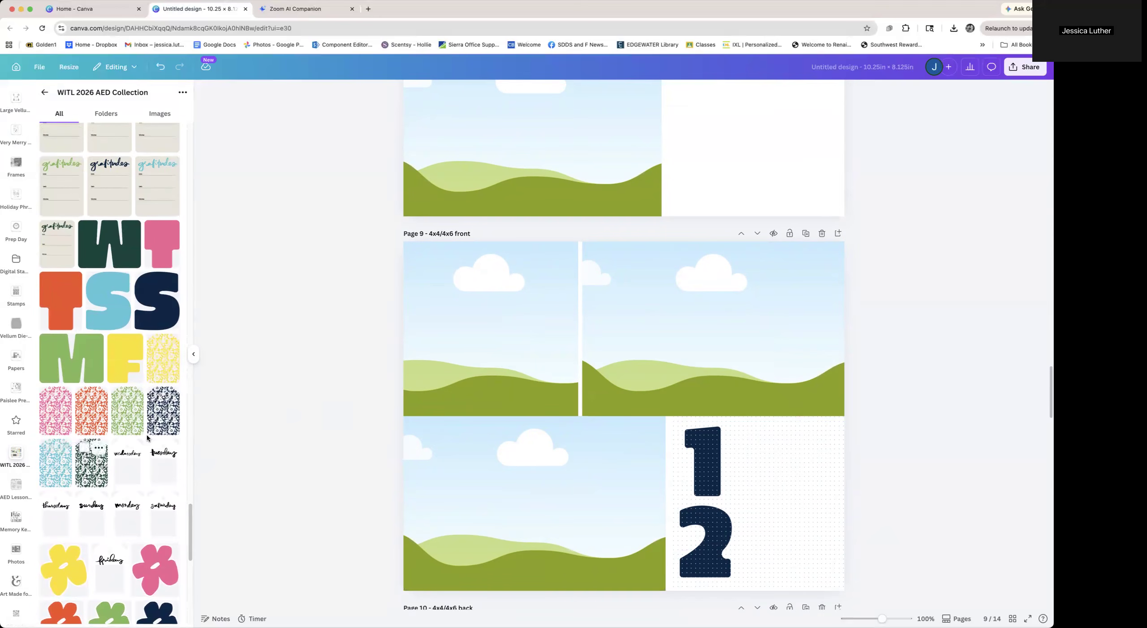
{"action": "left_click_drag", "start_coordinate": [161, 419], "coordinate": [515, 358]}
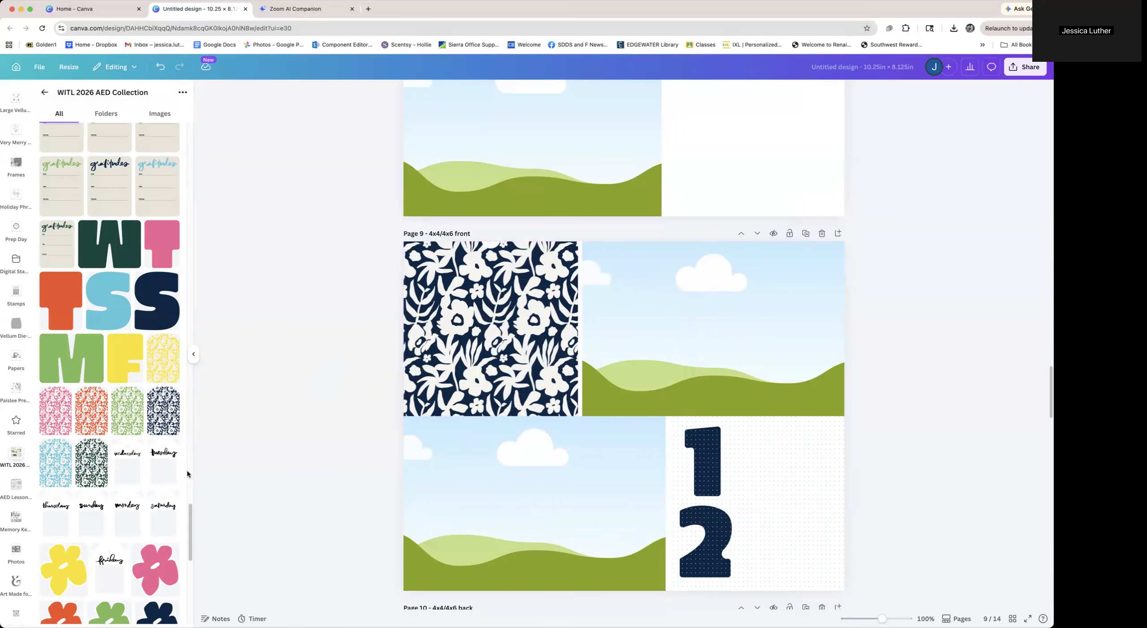
Replace the top-left frame's content on page 9 with the black "HAPPY ABOUT THIS" card
{"action": "scroll", "coordinate": [188, 475], "scroll_direction": "up", "scroll_amount": 10}
{"action": "scroll", "coordinate": [124, 456], "scroll_direction": "up", "scroll_amount": 12}
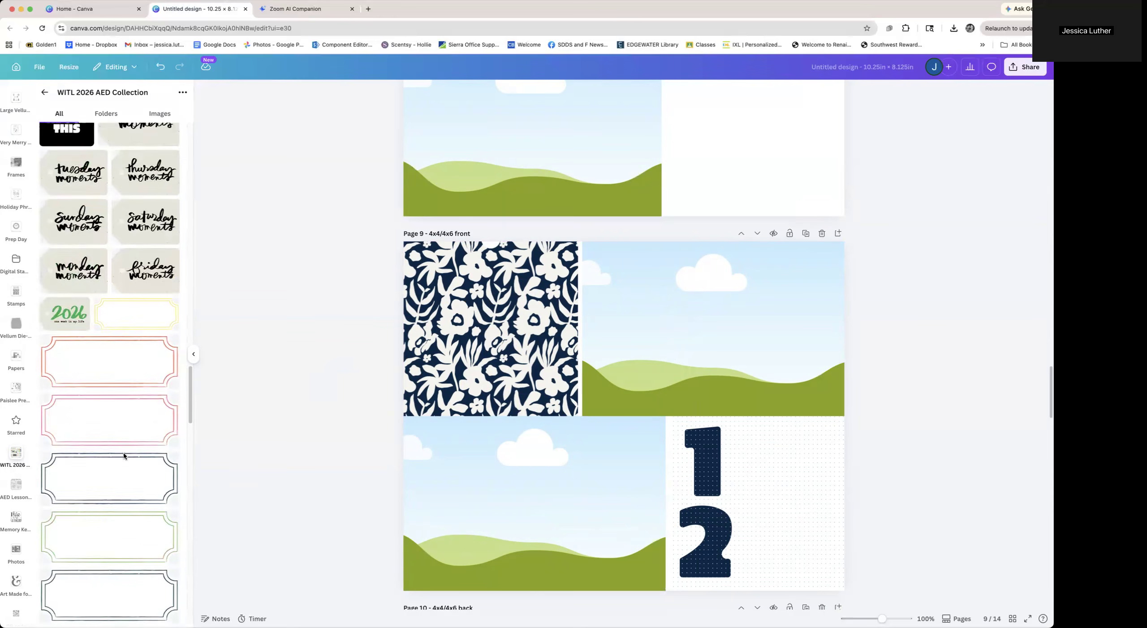
{"action": "scroll", "coordinate": [124, 453], "scroll_direction": "up", "scroll_amount": 7}
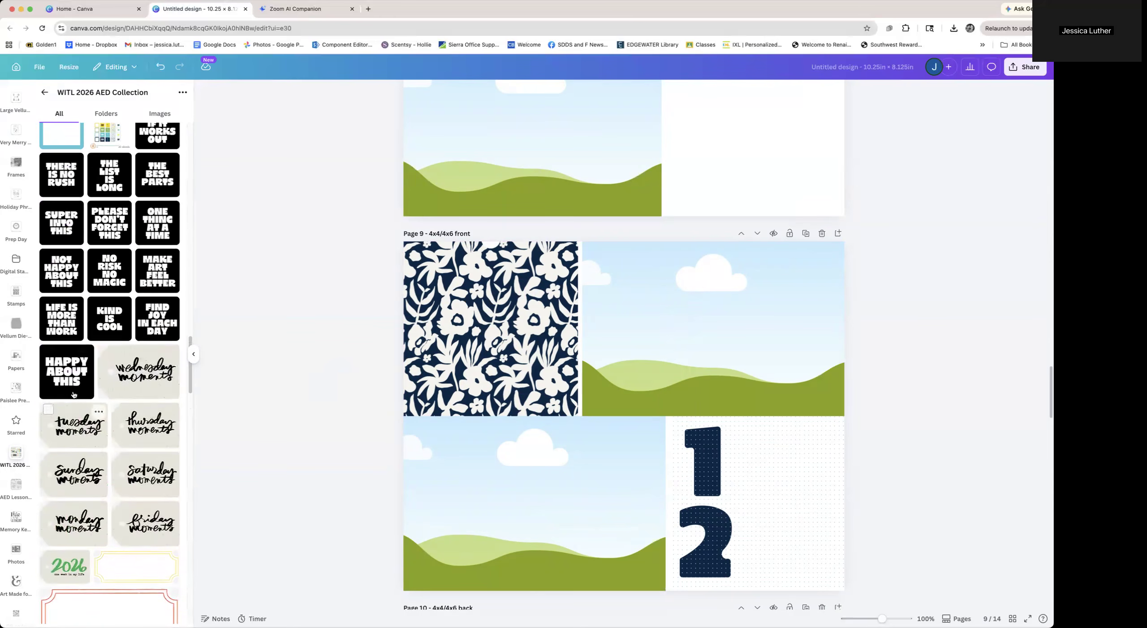
{"action": "left_click", "coordinate": [74, 395]}
{"action": "left_click_drag", "start_coordinate": [623, 413], "coordinate": [494, 331]}
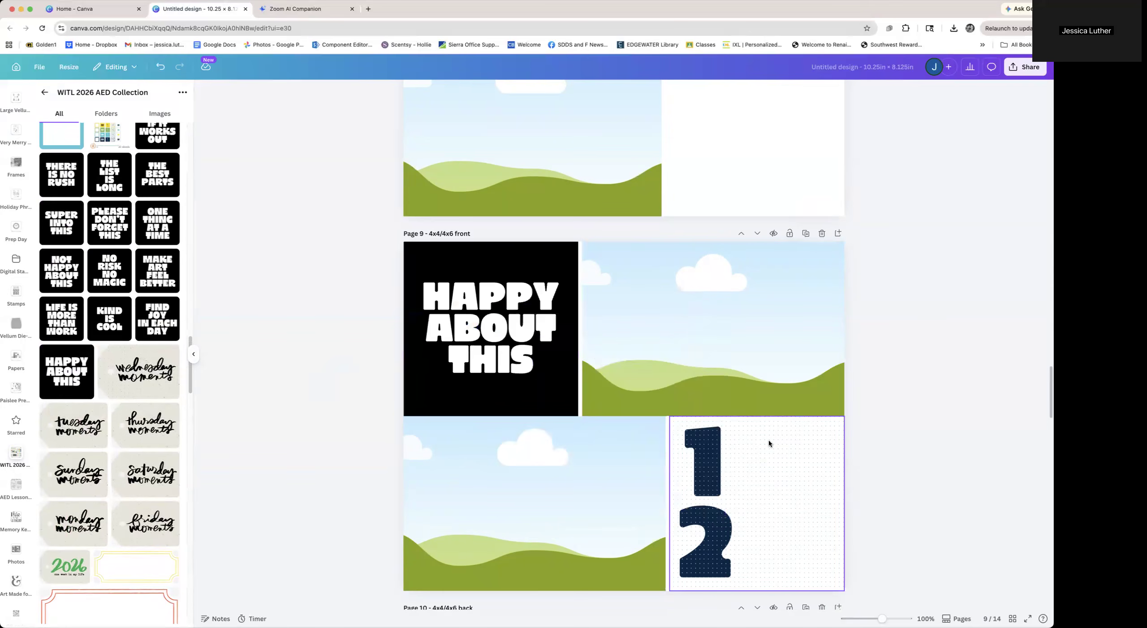
Replace page 9's top-left frame content with the navy "photo love" camera card
{"action": "scroll", "coordinate": [96, 482], "scroll_direction": "up", "scroll_amount": 4}
{"action": "scroll", "coordinate": [97, 483], "scroll_direction": "up", "scroll_amount": 7}
{"action": "scroll", "coordinate": [96, 482], "scroll_direction": "up", "scroll_amount": 2}
{"action": "left_click", "coordinate": [105, 309]}
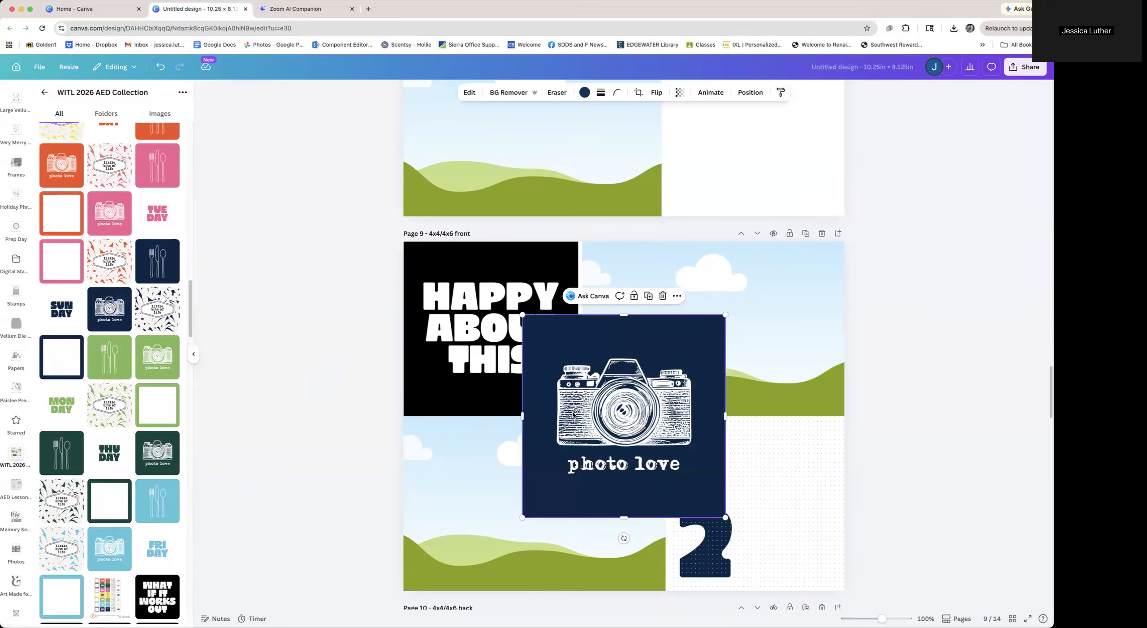
{"action": "left_click_drag", "start_coordinate": [558, 408], "coordinate": [535, 398]}
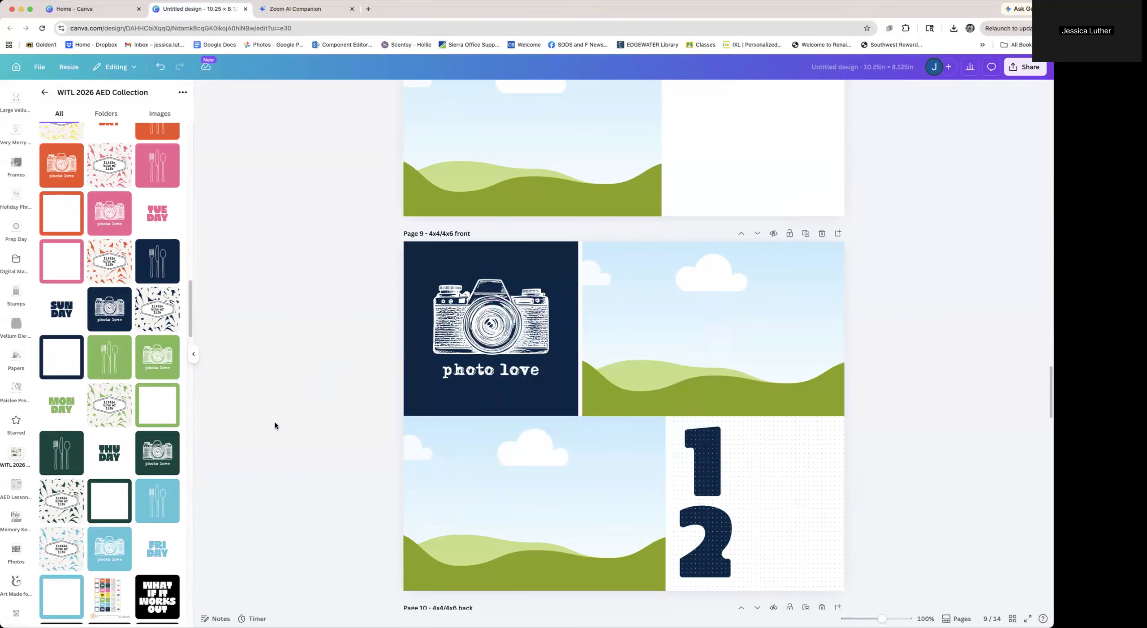
{"action": "scroll", "coordinate": [127, 485], "scroll_direction": "up", "scroll_amount": 2}
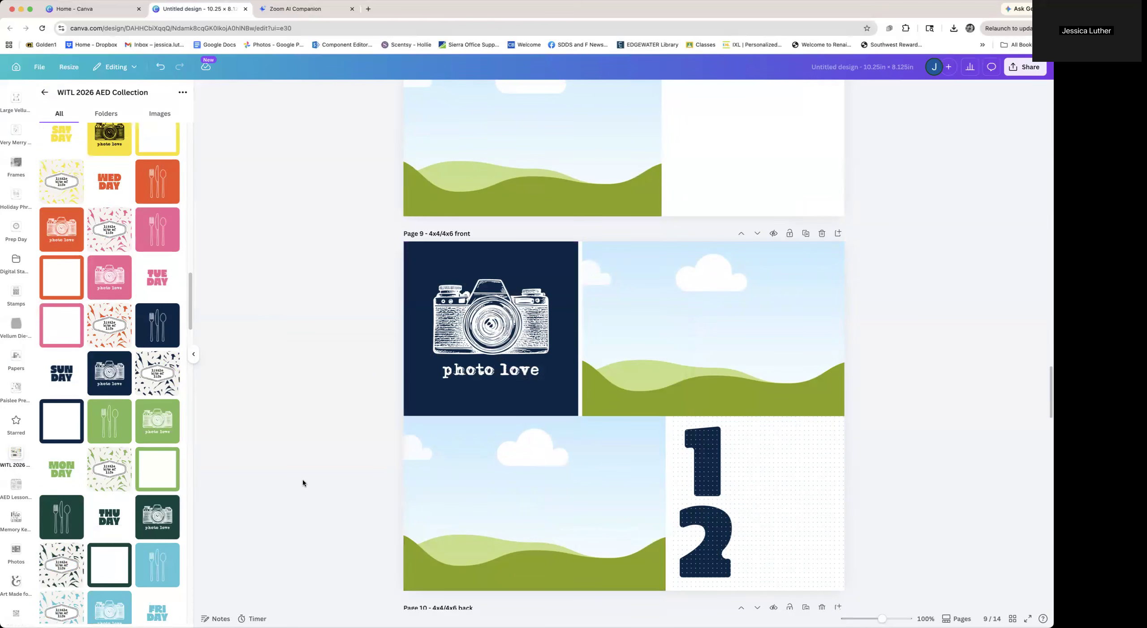
{"action": "left_click", "coordinate": [447, 369]}
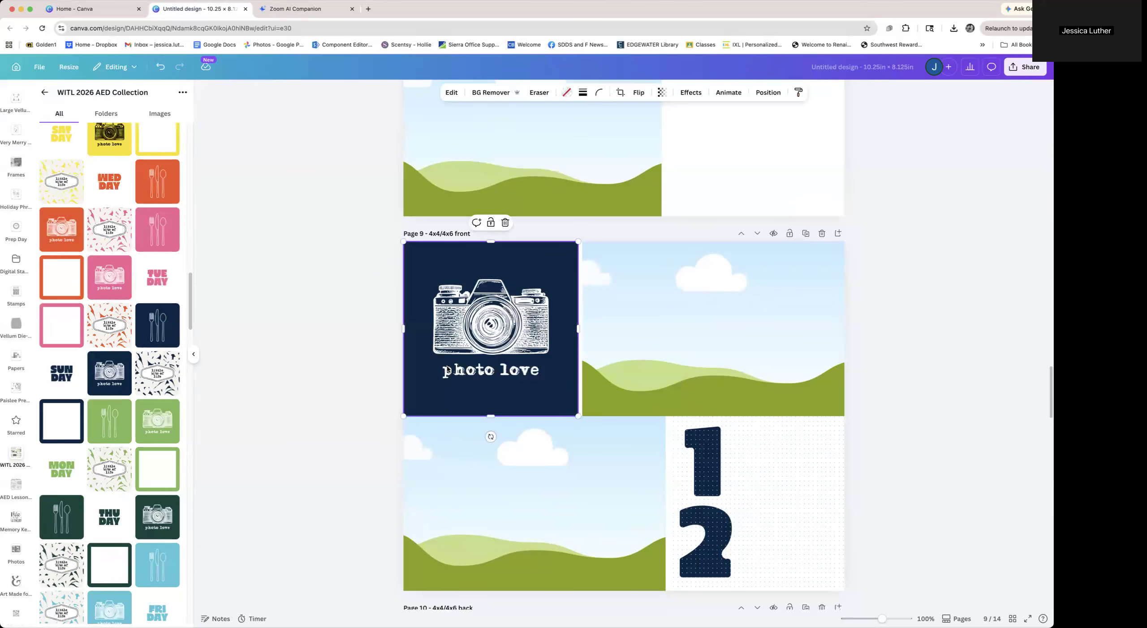
Delete the "photo love" camera card from page 9's top-left frame
{"action": "key", "text": "Delete"}
{"action": "left_click", "coordinate": [327, 449]}
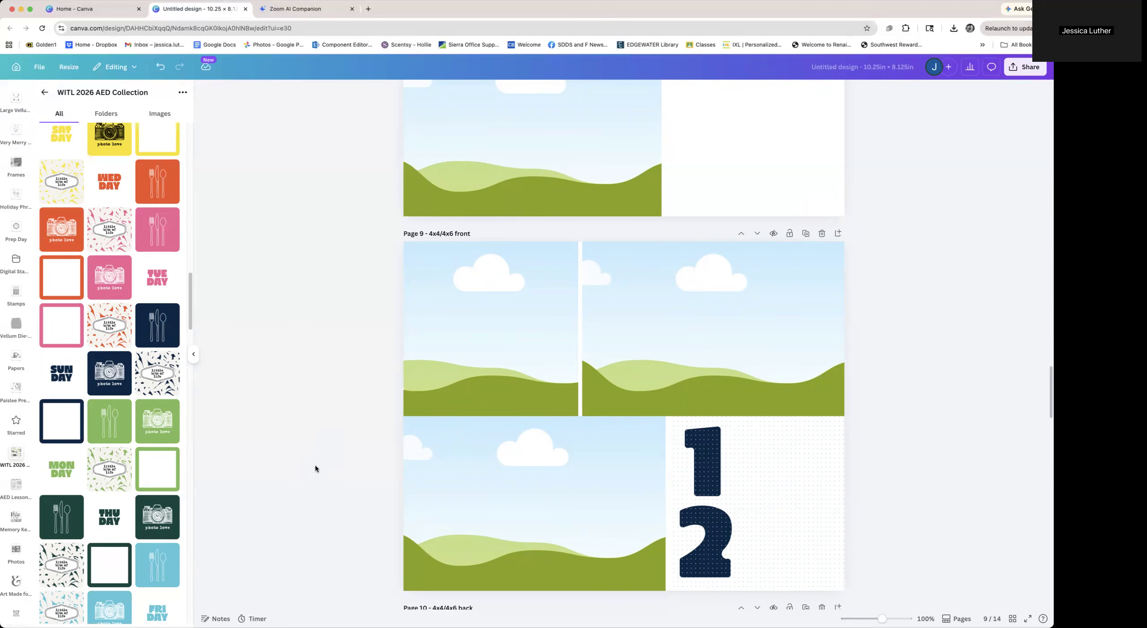
Drop the navy "in this season" photo strip into the middle column frame on page 11
{"action": "scroll", "coordinate": [315, 469], "scroll_direction": "down", "scroll_amount": 6}
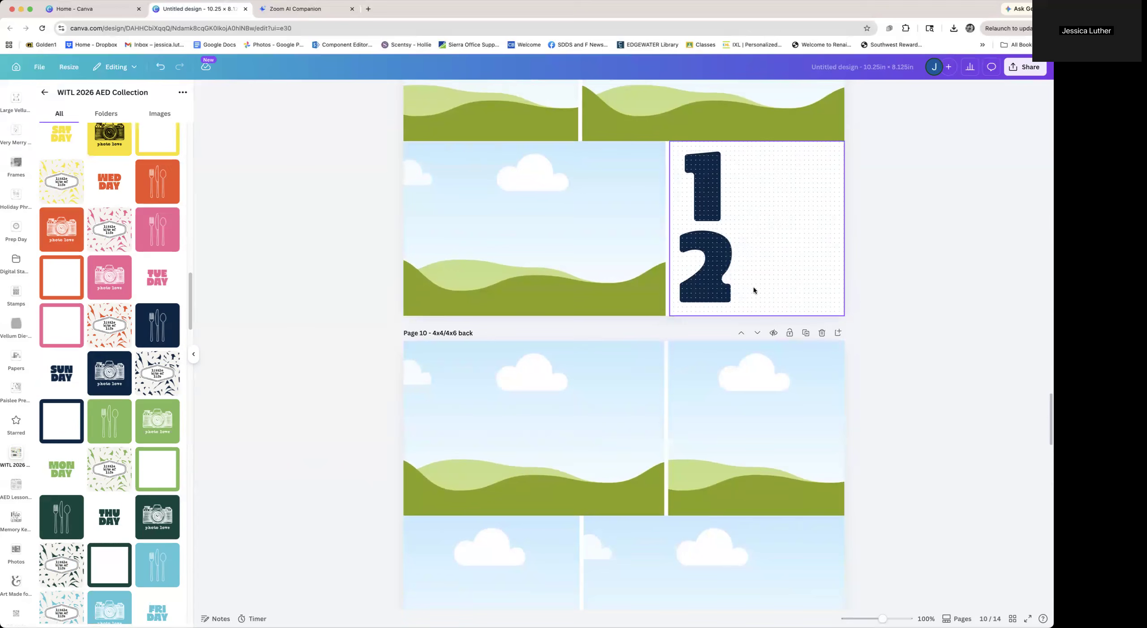
{"action": "scroll", "coordinate": [896, 416], "scroll_direction": "down", "scroll_amount": 10}
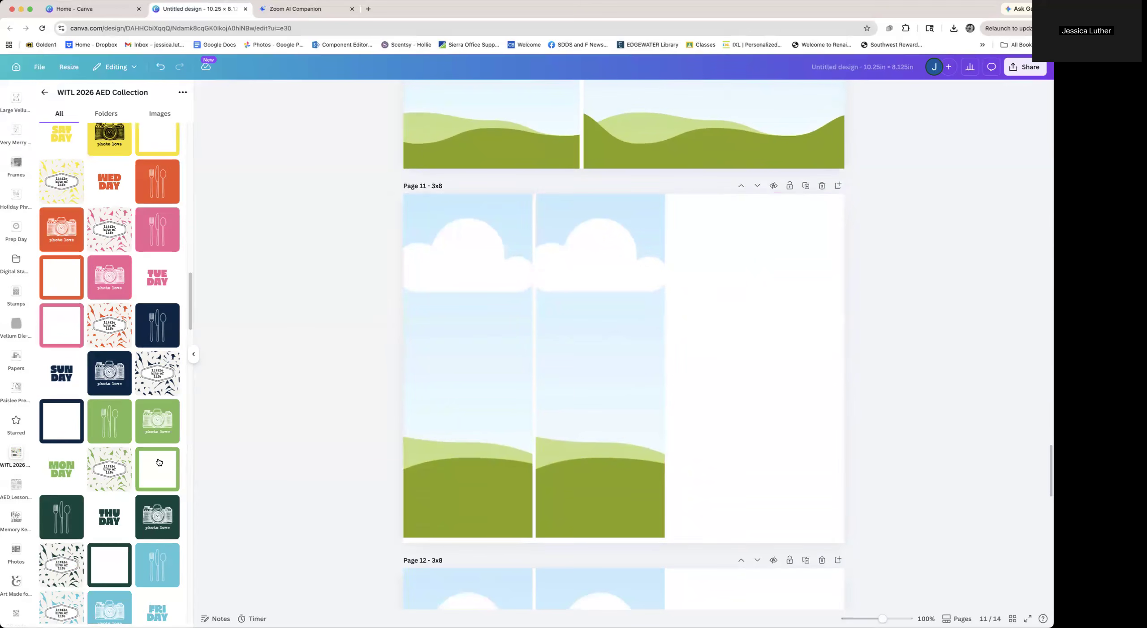
{"action": "scroll", "coordinate": [153, 461], "scroll_direction": "down", "scroll_amount": 6}
{"action": "scroll", "coordinate": [154, 461], "scroll_direction": "down", "scroll_amount": 5}
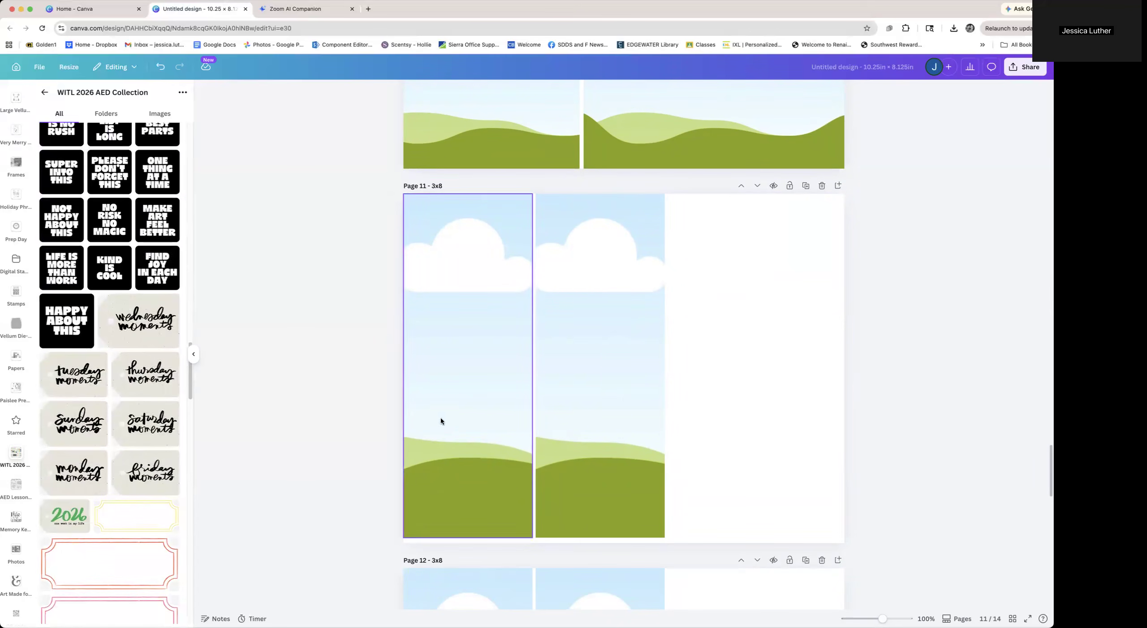
{"action": "scroll", "coordinate": [93, 500], "scroll_direction": "down", "scroll_amount": 6}
{"action": "scroll", "coordinate": [93, 499], "scroll_direction": "down", "scroll_amount": 18}
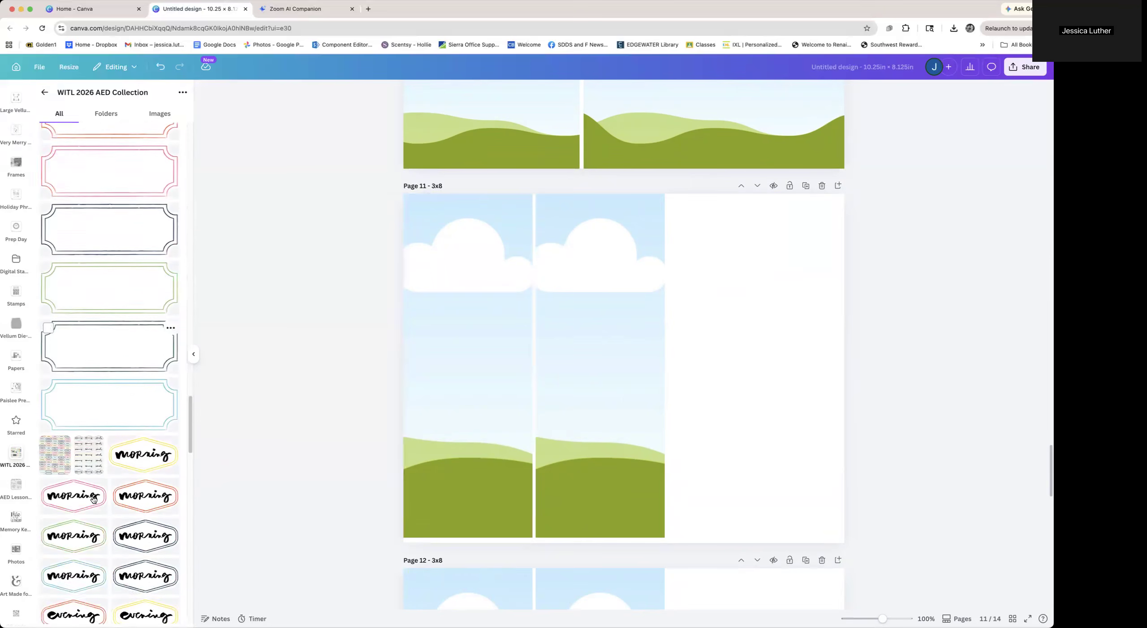
{"action": "scroll", "coordinate": [92, 498], "scroll_direction": "down", "scroll_amount": 10}
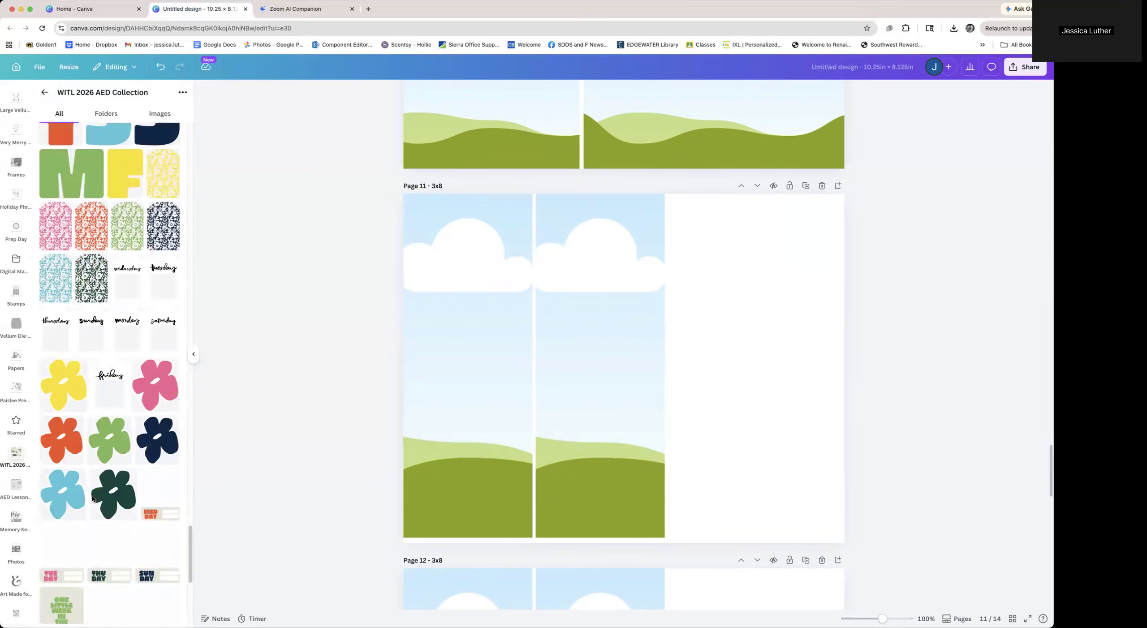
{"action": "left_click_drag", "start_coordinate": [168, 391], "coordinate": [646, 395]}
{"action": "left_click", "coordinate": [737, 396]}
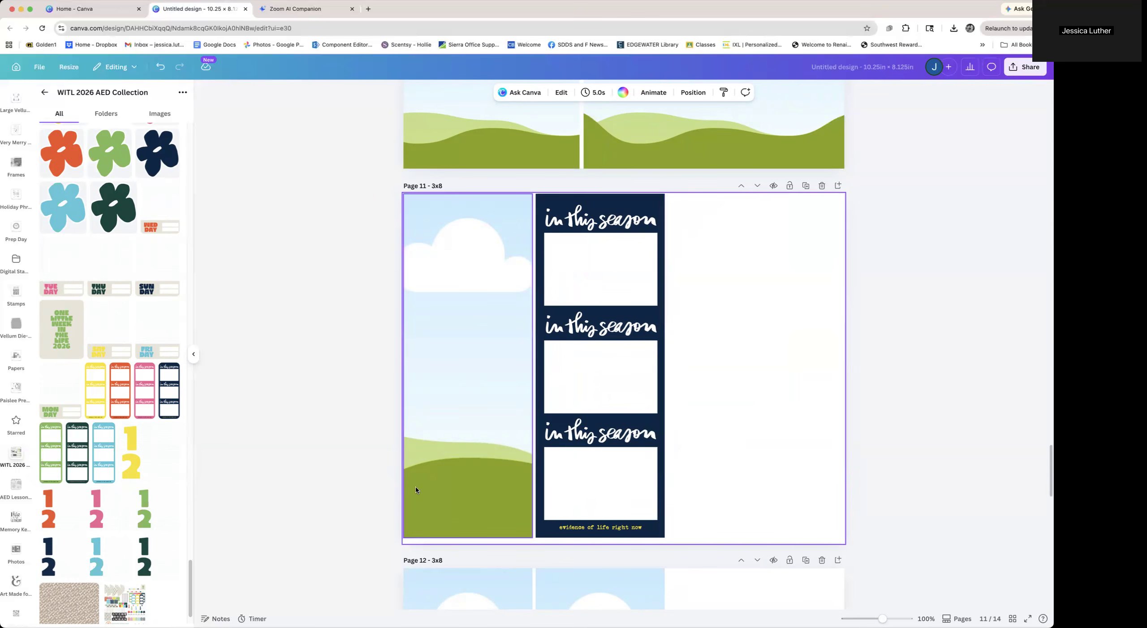
Try to split page 12's middle column frame into two stacked frames, then undo it
{"action": "scroll", "coordinate": [416, 490], "scroll_direction": "down", "scroll_amount": 7}
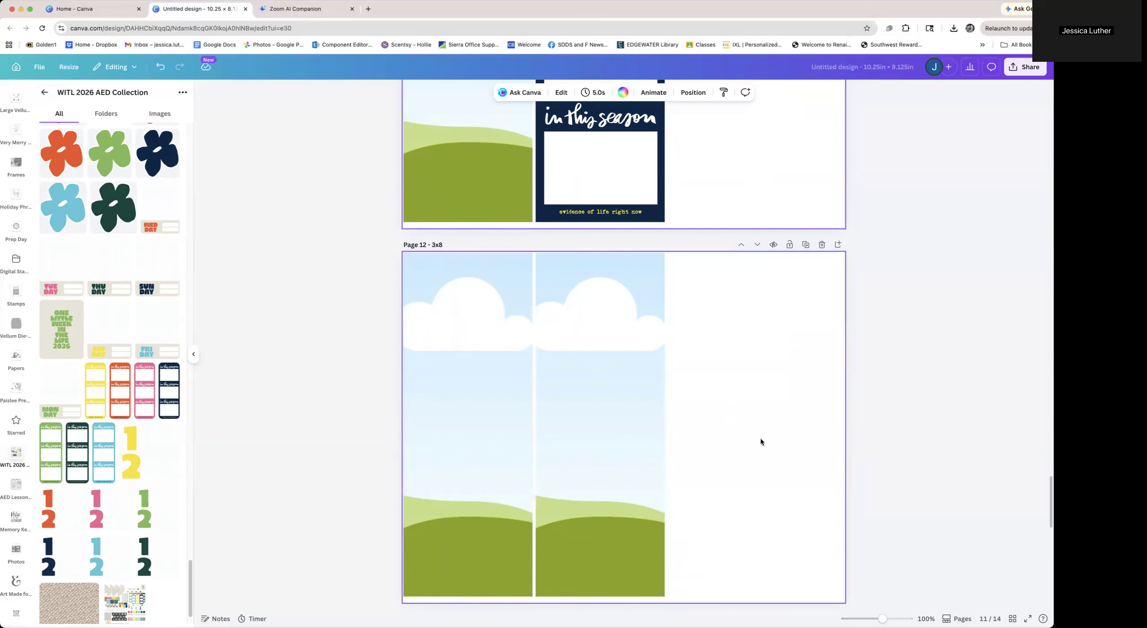
{"action": "left_click", "coordinate": [654, 418]}
{"action": "left_click_drag", "start_coordinate": [600, 568], "coordinate": [583, 421]}
{"action": "left_click_drag", "start_coordinate": [622, 348], "coordinate": [621, 520]}
{"action": "left_click", "coordinate": [712, 522]}
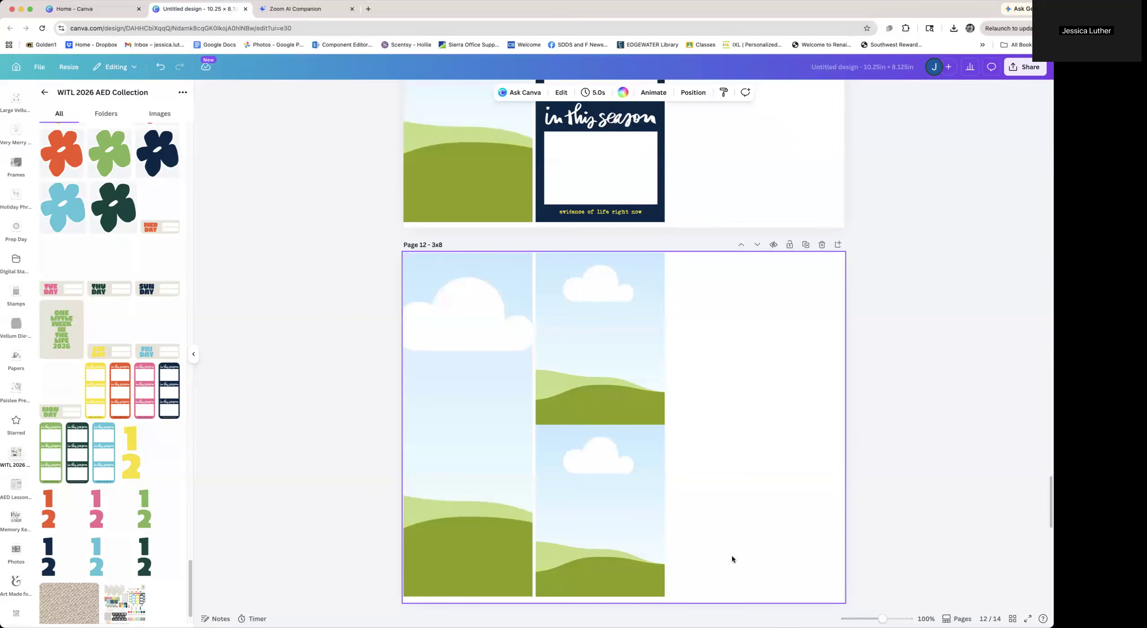
{"action": "left_click_drag", "start_coordinate": [712, 379], "coordinate": [622, 493]}
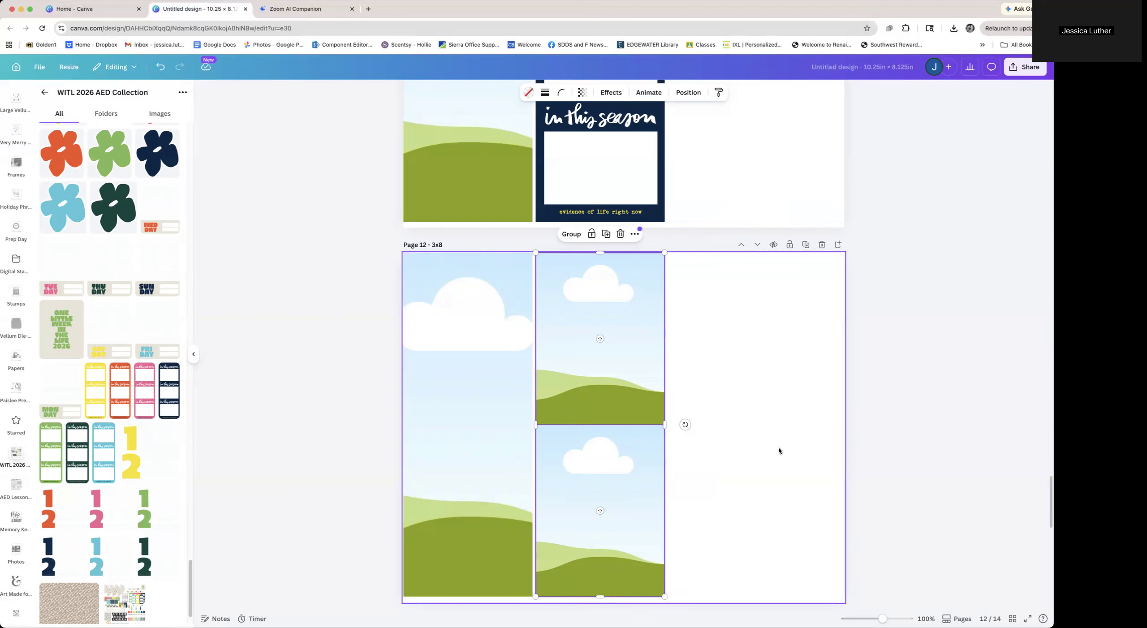
{"action": "key", "text": "super+z"}
{"action": "key", "text": "super+z"}
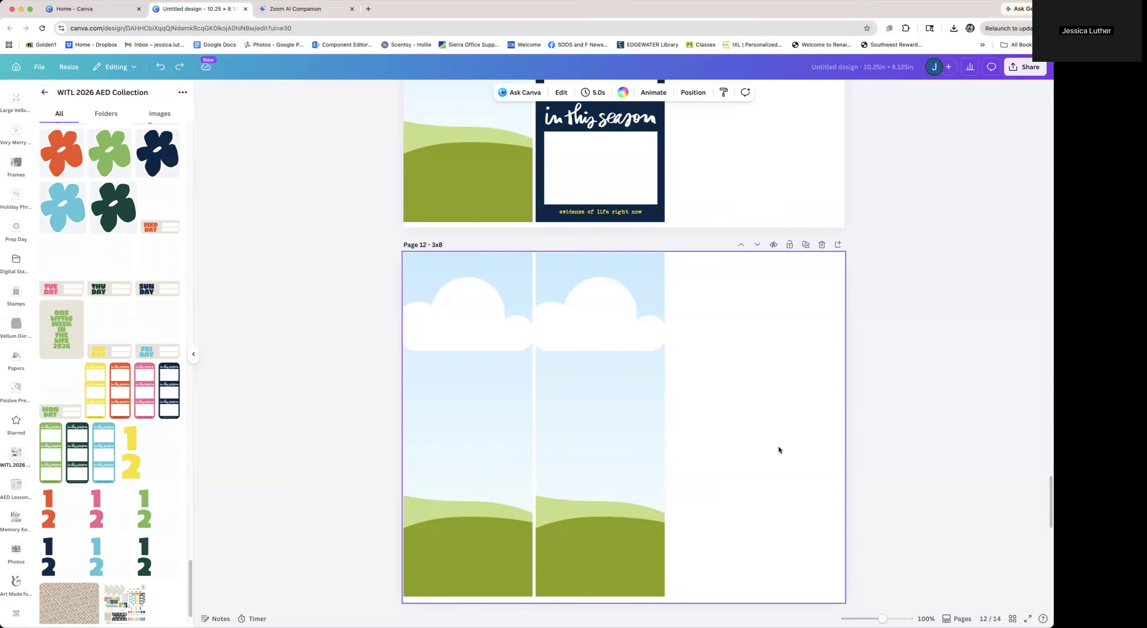
Split page 12's middle column into a short top frame and a taller bottom frame
{"action": "left_click", "coordinate": [582, 352]}
{"action": "left_click_drag", "start_coordinate": [600, 253], "coordinate": [594, 375]}
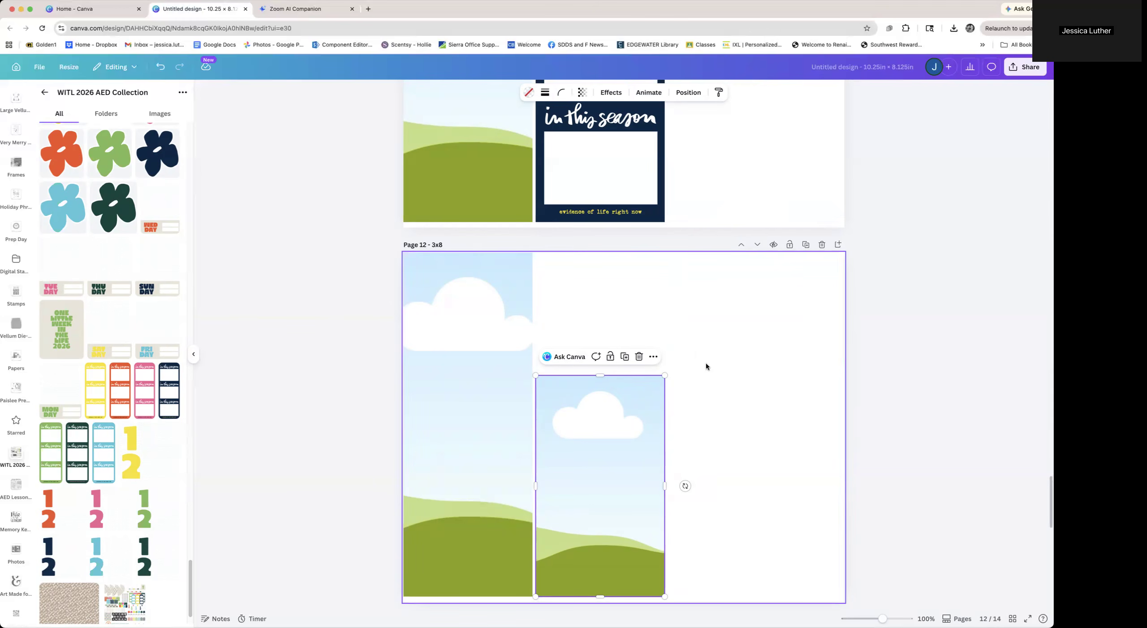
{"action": "left_click_drag", "start_coordinate": [601, 376], "coordinate": [601, 384]}
{"action": "left_click_drag", "start_coordinate": [615, 495], "coordinate": [608, 365]}
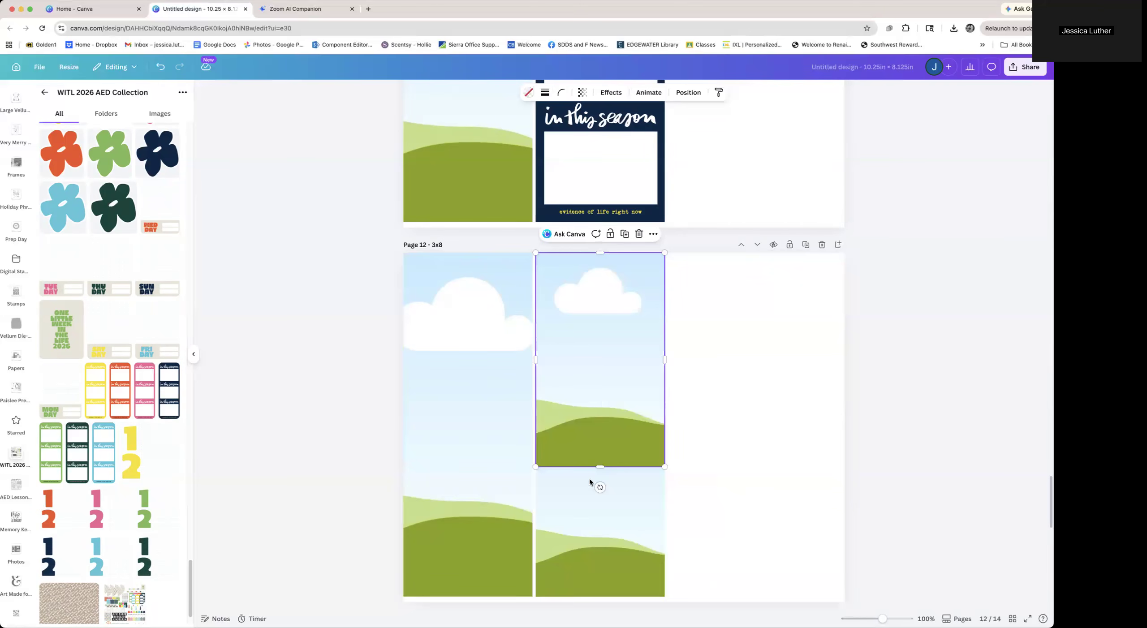
{"action": "left_click_drag", "start_coordinate": [601, 468], "coordinate": [601, 383]}
Place the "thursday moments" card into the top frame of page 12's middle column and adjust its crop
{"action": "scroll", "coordinate": [75, 393], "scroll_direction": "up", "scroll_amount": 10}
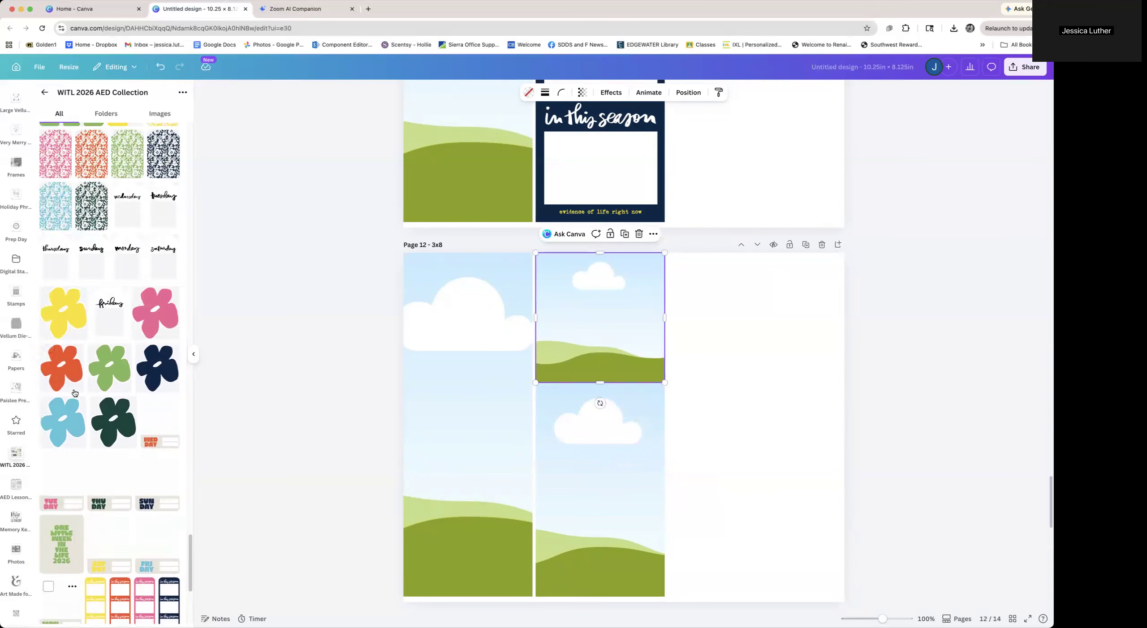
{"action": "scroll", "coordinate": [74, 393], "scroll_direction": "up", "scroll_amount": 15}
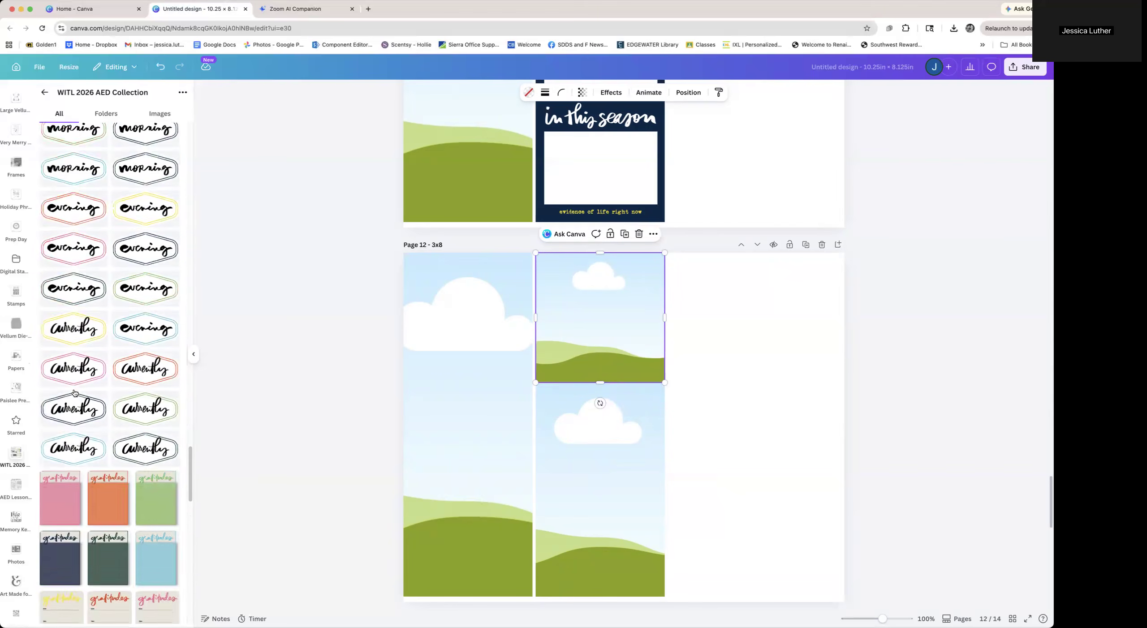
{"action": "scroll", "coordinate": [75, 393], "scroll_direction": "down", "scroll_amount": 5}
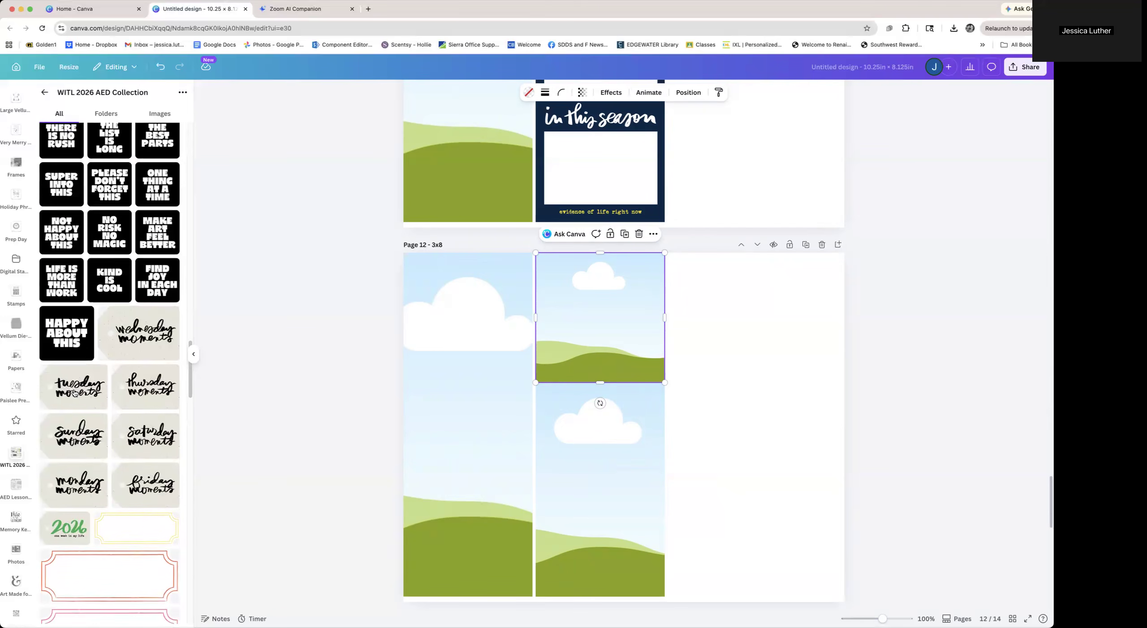
{"action": "left_click", "coordinate": [141, 388]}
{"action": "left_click_drag", "start_coordinate": [573, 340], "coordinate": [576, 315]}
{"action": "double_click", "coordinate": [602, 312]}
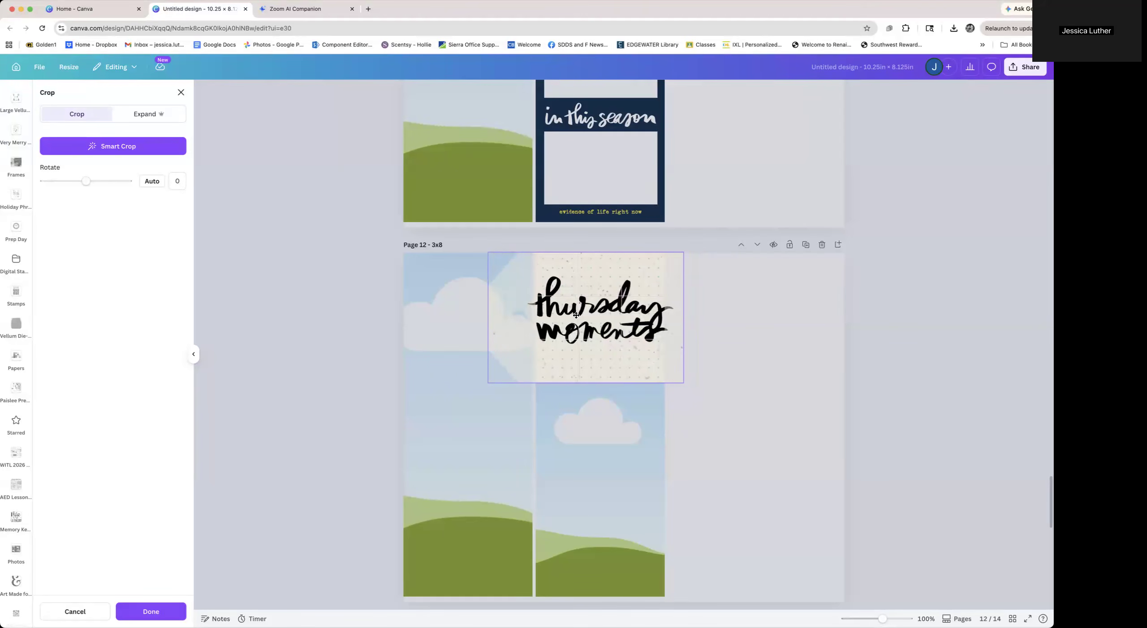
{"action": "left_click", "coordinate": [727, 414]}
{"action": "left_click_drag", "start_coordinate": [600, 383], "coordinate": [600, 367]}
{"action": "left_click", "coordinate": [610, 405]}
{"action": "left_click", "coordinate": [731, 517]}
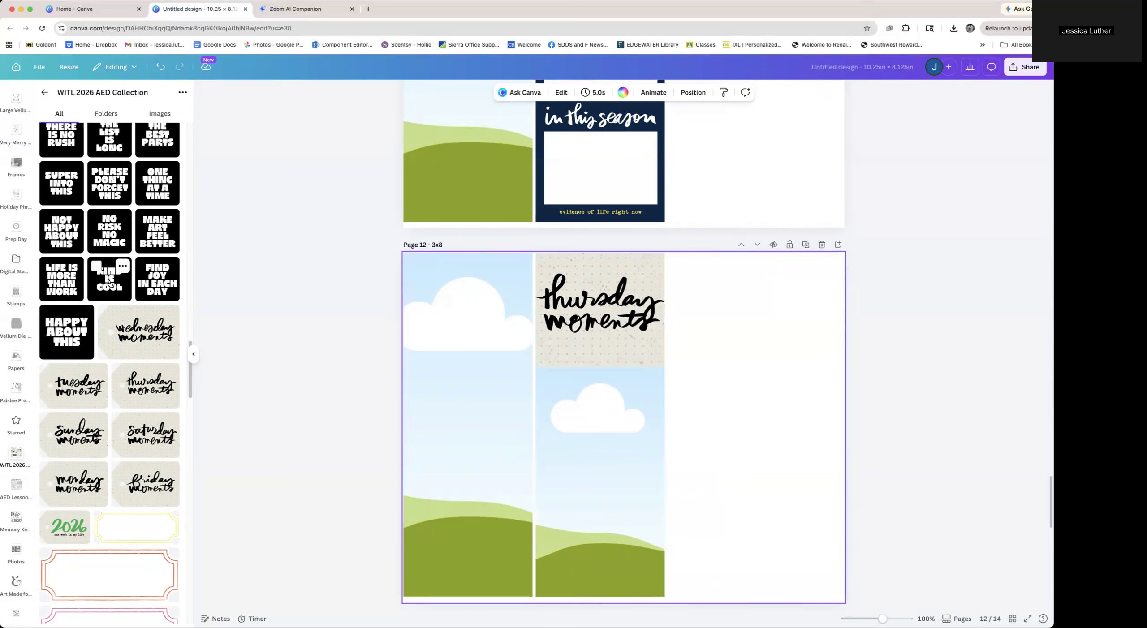
Replace that top frame's card with the black "SUPER INTO THIS" card
{"action": "left_click_drag", "start_coordinate": [61, 183], "coordinate": [596, 294]}
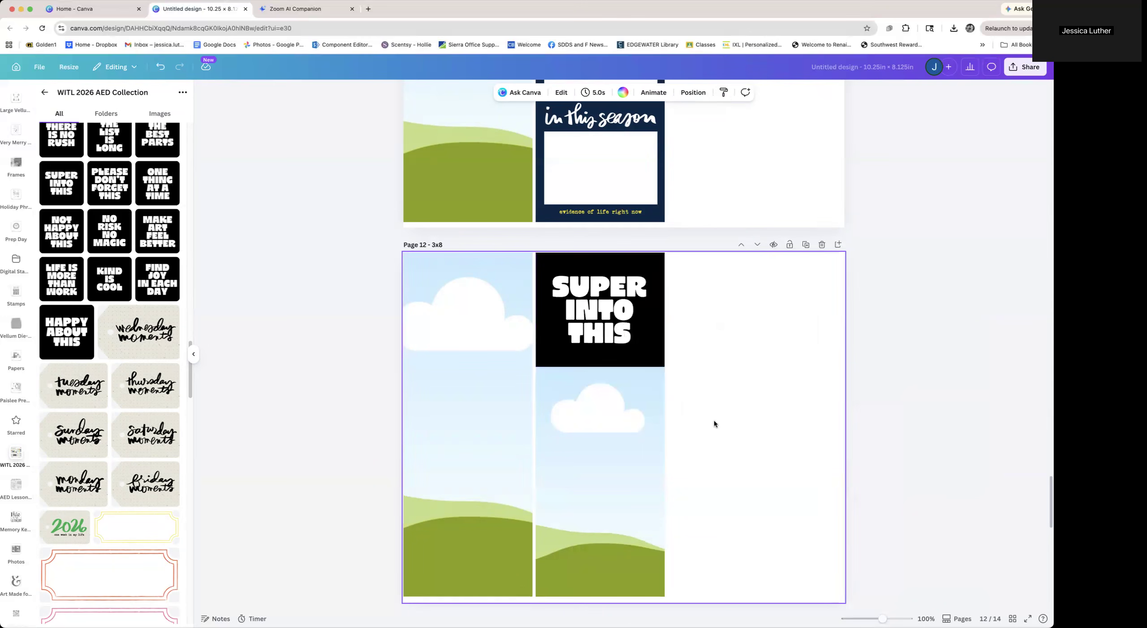
{"action": "scroll", "coordinate": [78, 269], "scroll_direction": "up", "scroll_amount": 7}
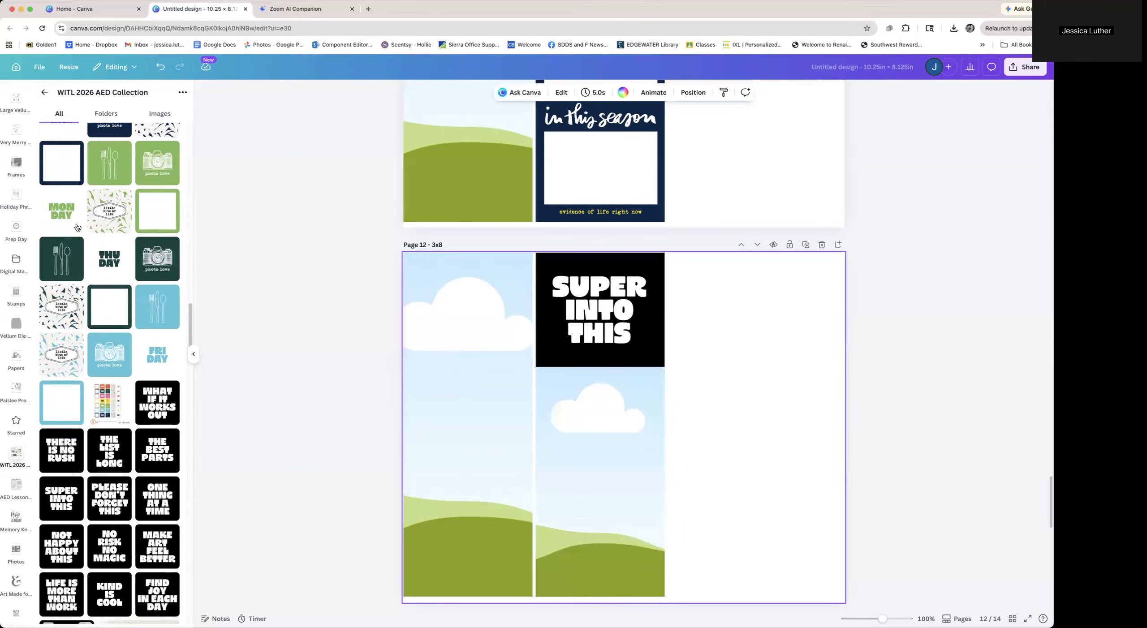
Try the green "MON DAY" element in the bottom frame and the navy "SUN DAY" element in the top frame
{"action": "left_click_drag", "start_coordinate": [65, 215], "coordinate": [646, 420]}
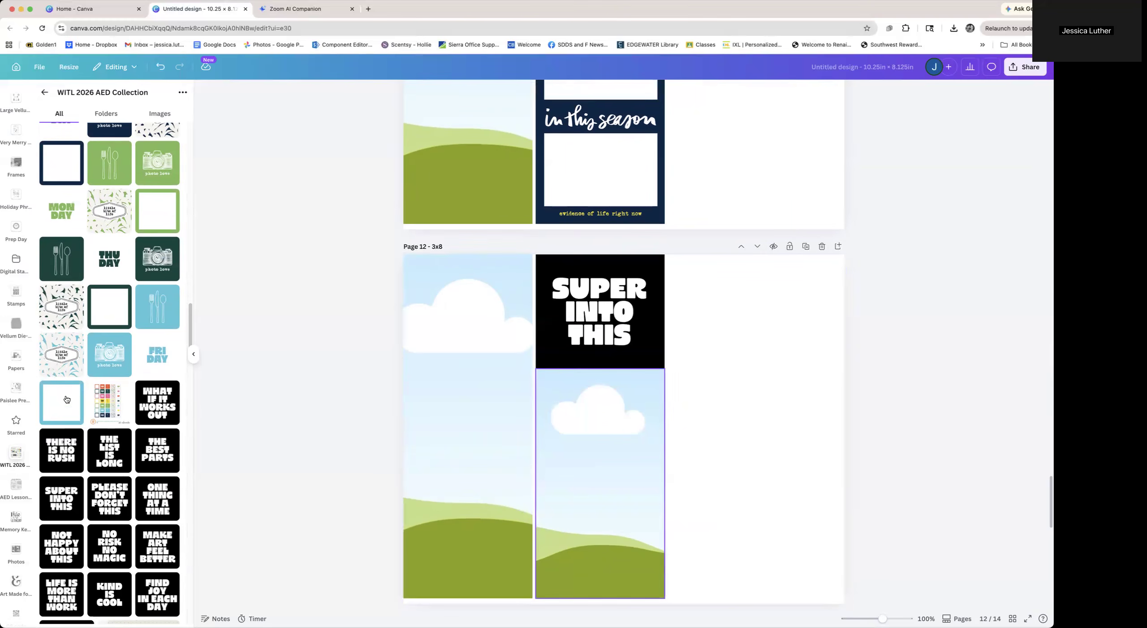
{"action": "scroll", "coordinate": [63, 381], "scroll_direction": "up", "scroll_amount": 6}
{"action": "left_click_drag", "start_coordinate": [64, 381], "coordinate": [605, 327]}
{"action": "left_click", "coordinate": [738, 408]}
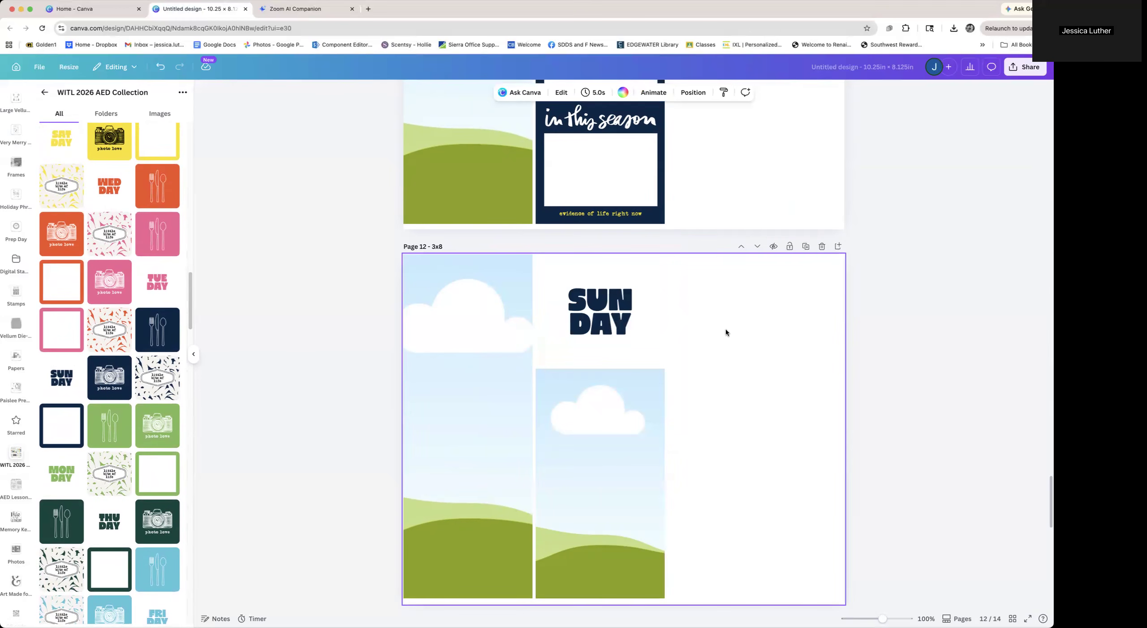
{"action": "left_click", "coordinate": [582, 322]}
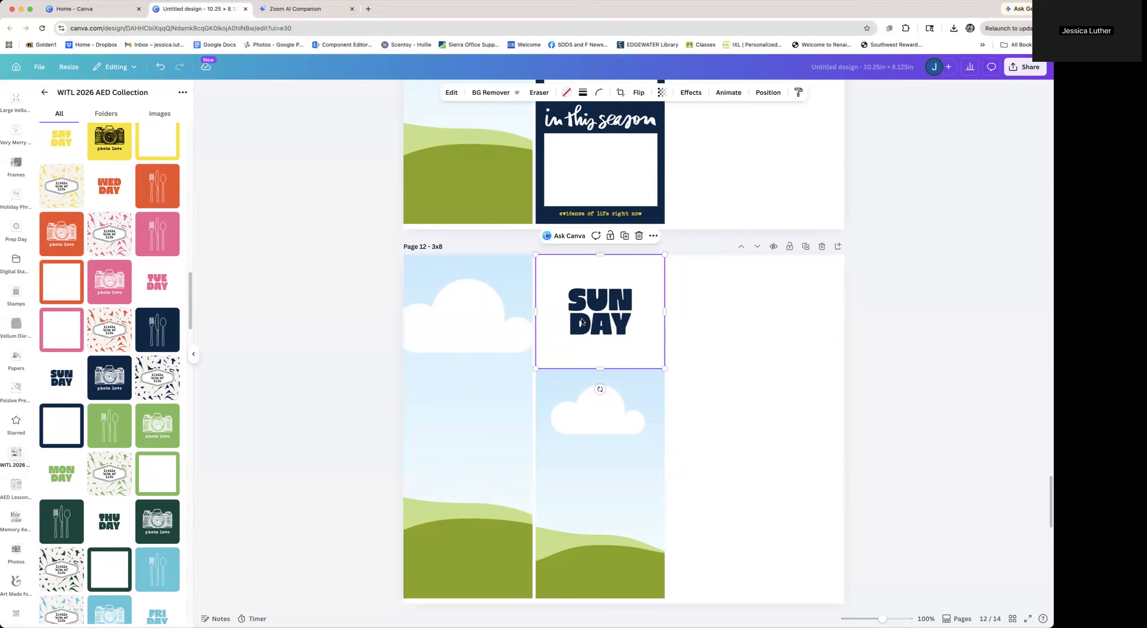
Undo all the frame splitting and card changes on page 12
{"action": "key", "text": "super+z"}
{"action": "key", "text": "super+z"}
{"action": "key", "text": "super+z"}
{"action": "key", "text": "super+z"}
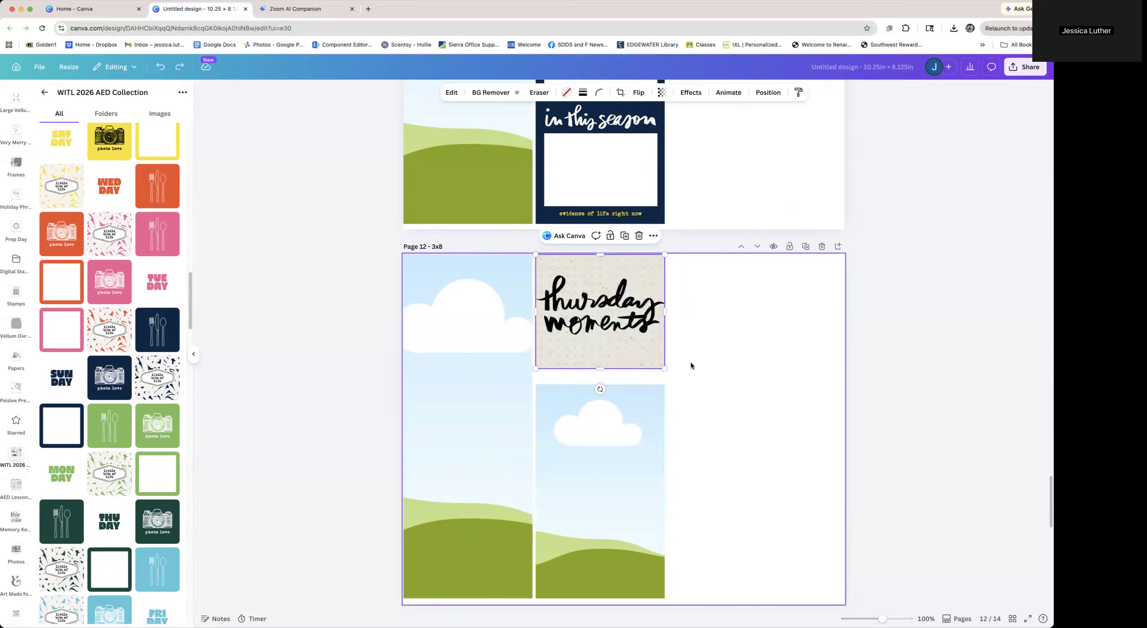
{"action": "key", "text": "super+z"}
{"action": "key", "text": "super+z"}
{"action": "key", "text": "super+z"}
{"action": "key", "text": "super+z"}
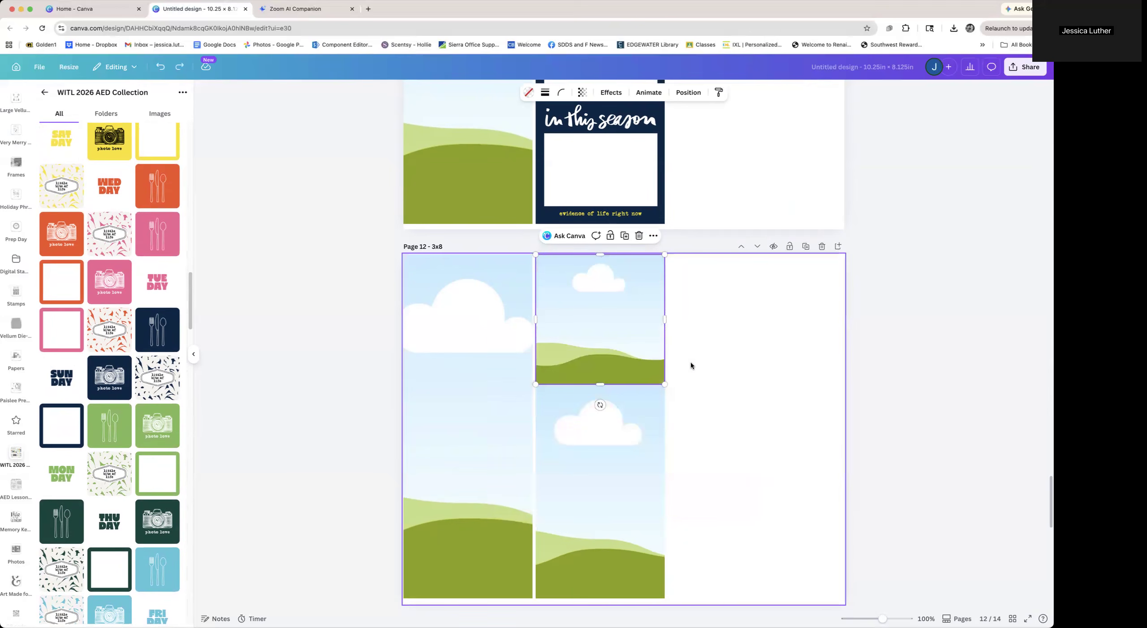
{"action": "key", "text": "super+z"}
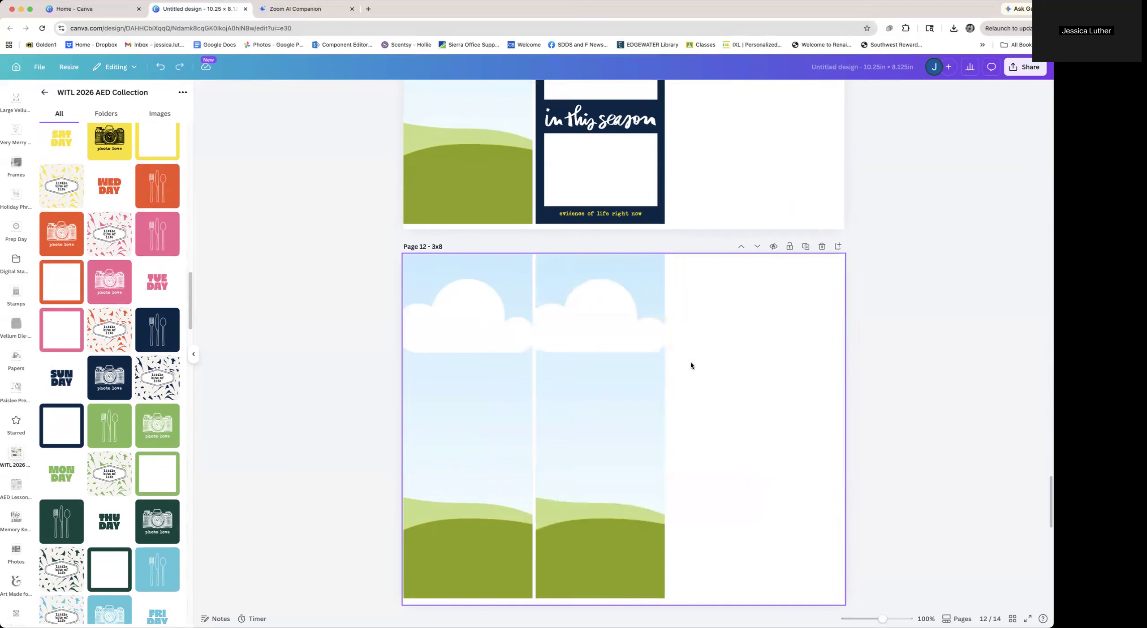
Scroll to the last page and switch to the grid view of all pages
{"action": "scroll", "coordinate": [712, 432], "scroll_direction": "down", "scroll_amount": 3}
{"action": "scroll", "coordinate": [712, 432], "scroll_direction": "down", "scroll_amount": 8}
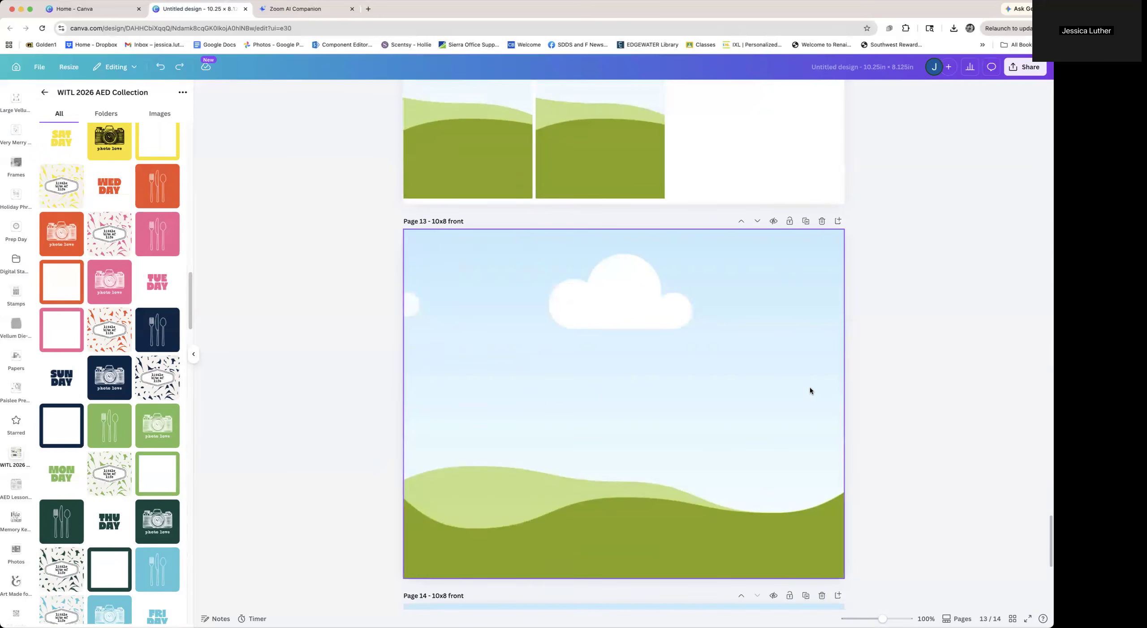
{"action": "scroll", "coordinate": [810, 391], "scroll_direction": "down", "scroll_amount": 8}
{"action": "scroll", "coordinate": [810, 391], "scroll_direction": "down", "scroll_amount": 2}
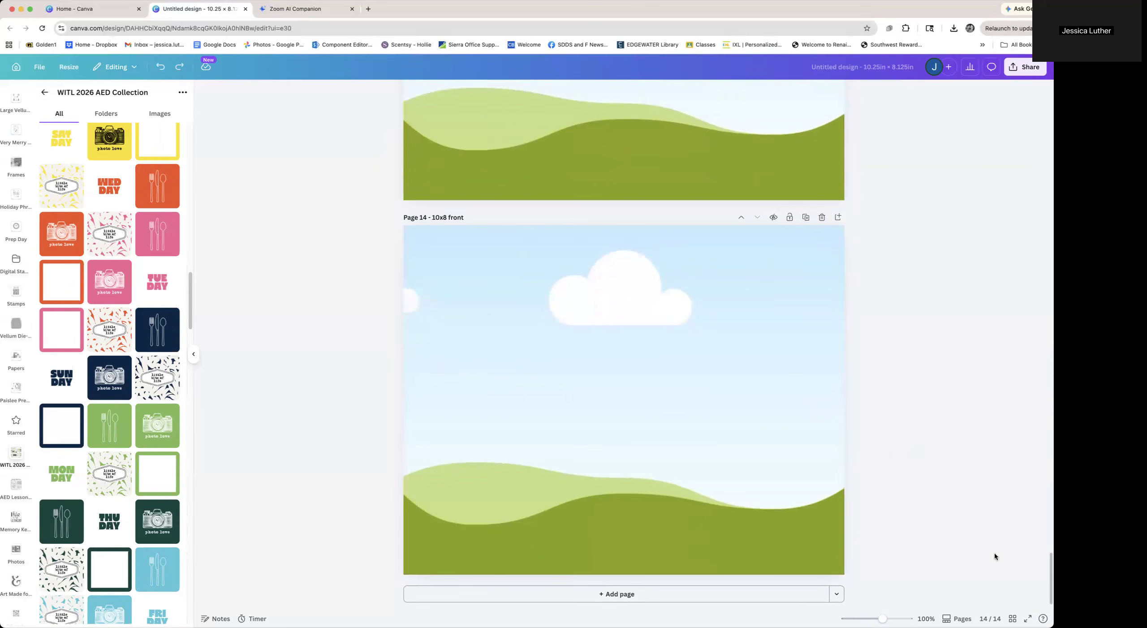
{"action": "left_click", "coordinate": [1013, 619]}
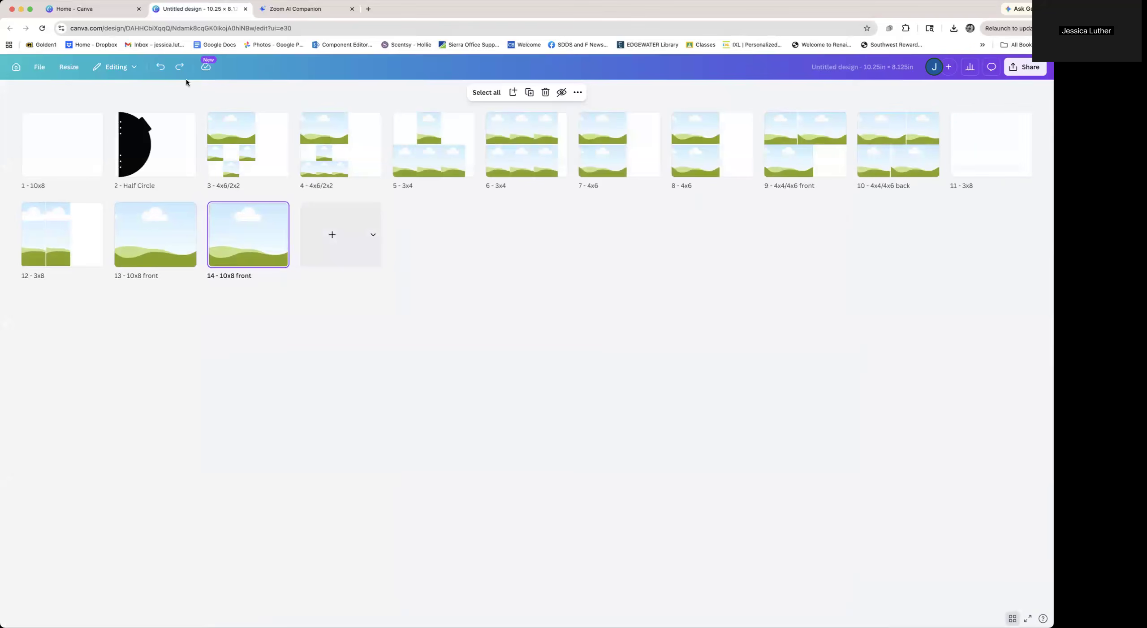
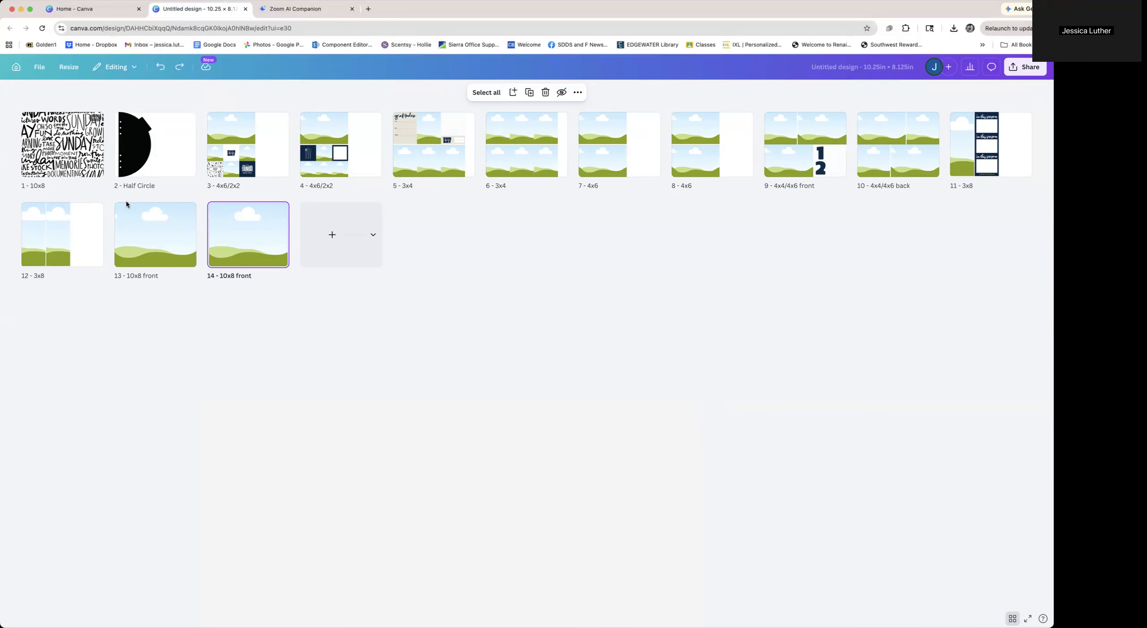
Select all 14 pages and duplicate them
{"action": "left_click", "coordinate": [74, 157], "text": "shift"}
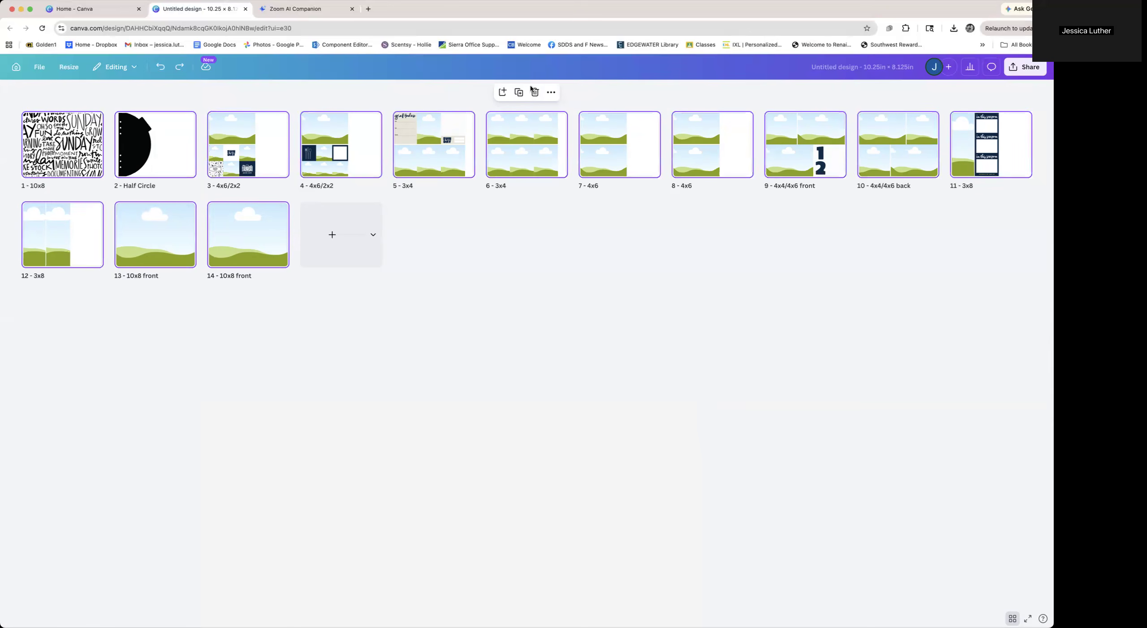
{"action": "left_click", "coordinate": [518, 94]}
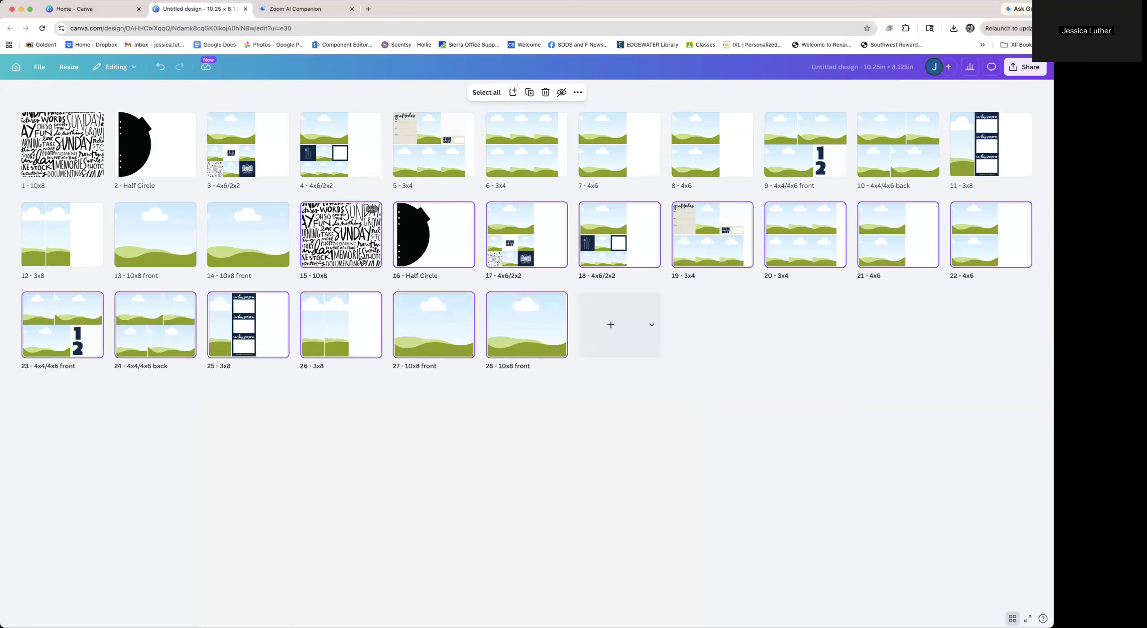
{"action": "double_click", "coordinate": [363, 259]}
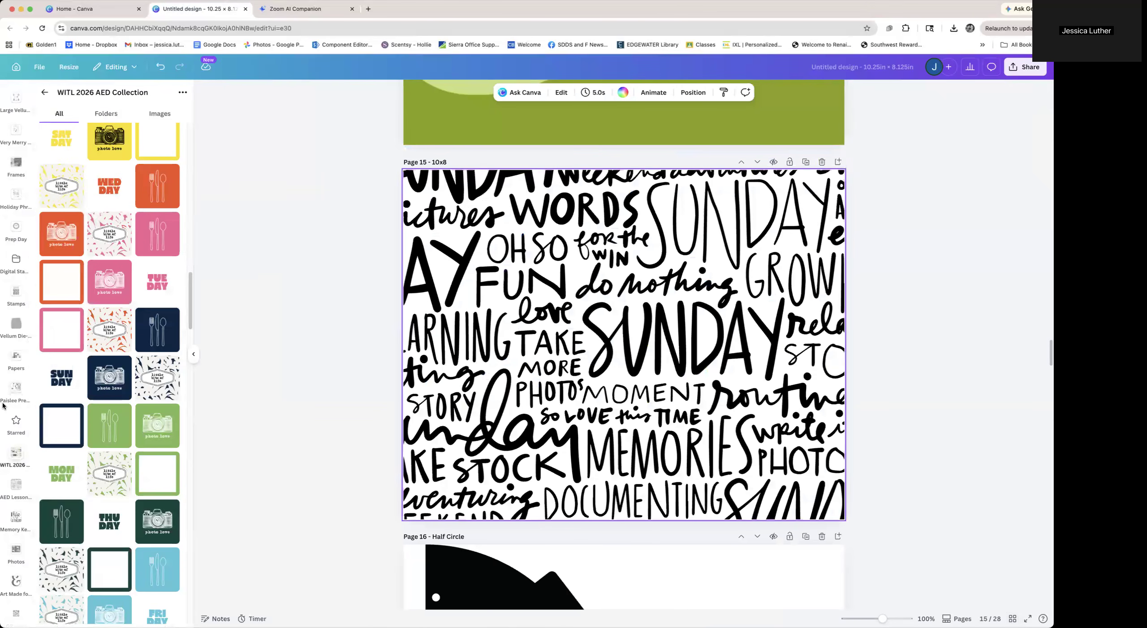
{"action": "left_click", "coordinate": [16, 455]}
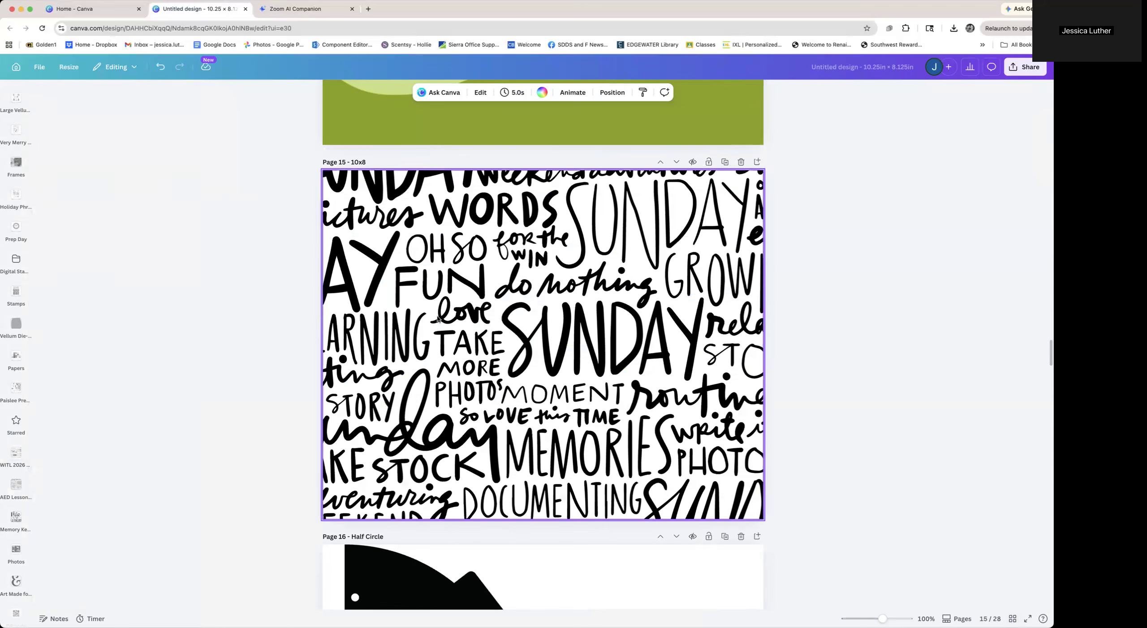
{"action": "mouse_move", "coordinate": [8, 457]}
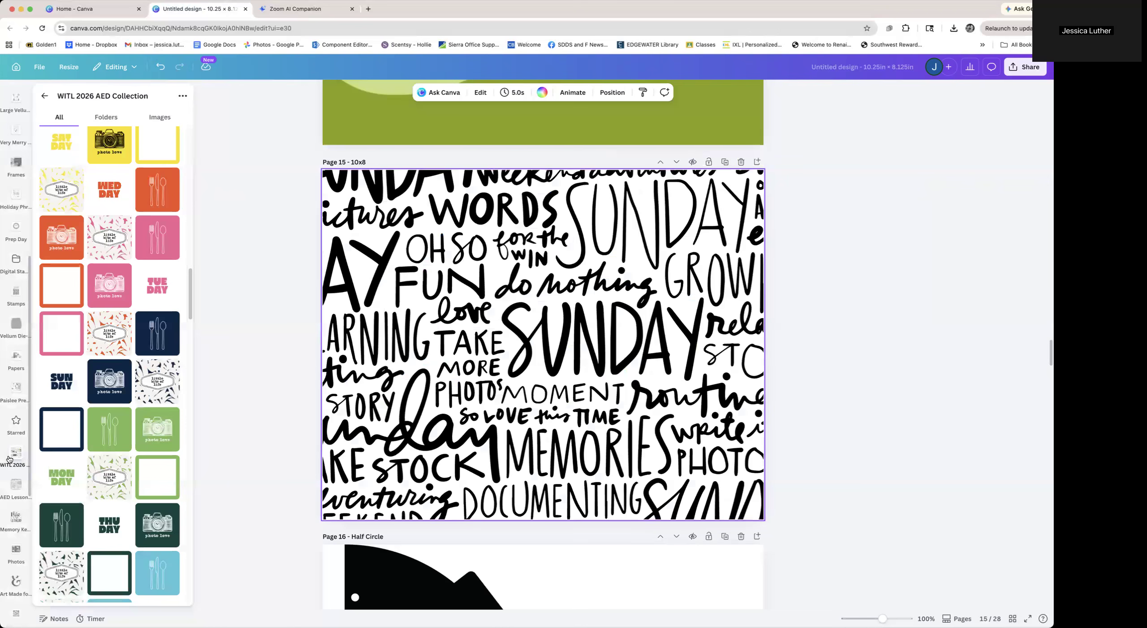
{"action": "scroll", "coordinate": [8, 459], "scroll_direction": "down", "scroll_amount": 3}
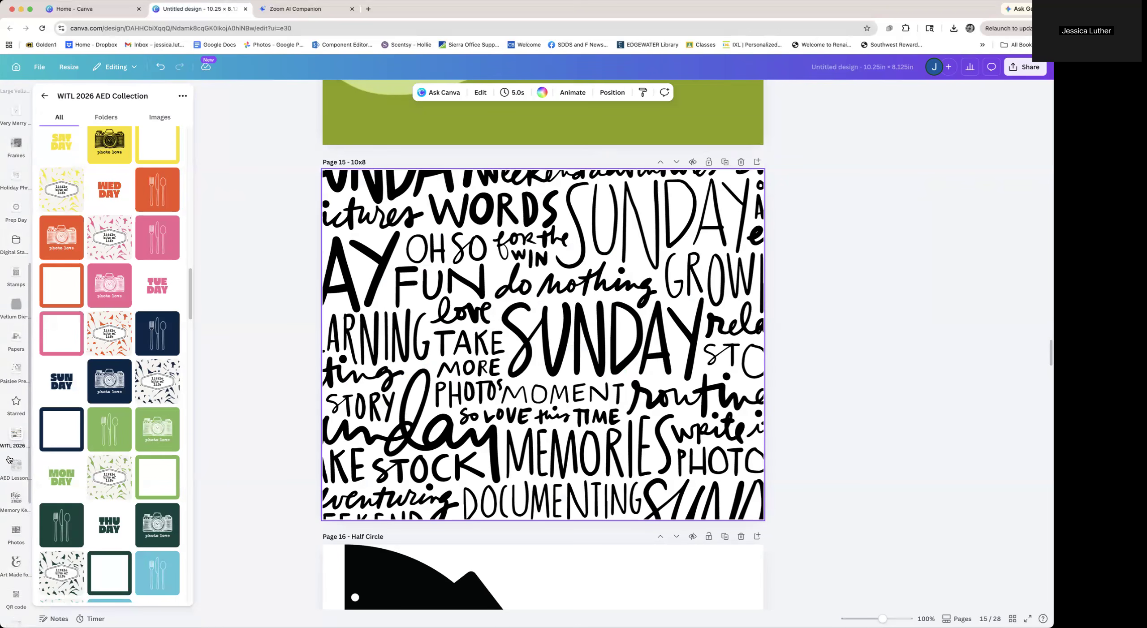
{"action": "mouse_move", "coordinate": [12, 479]}
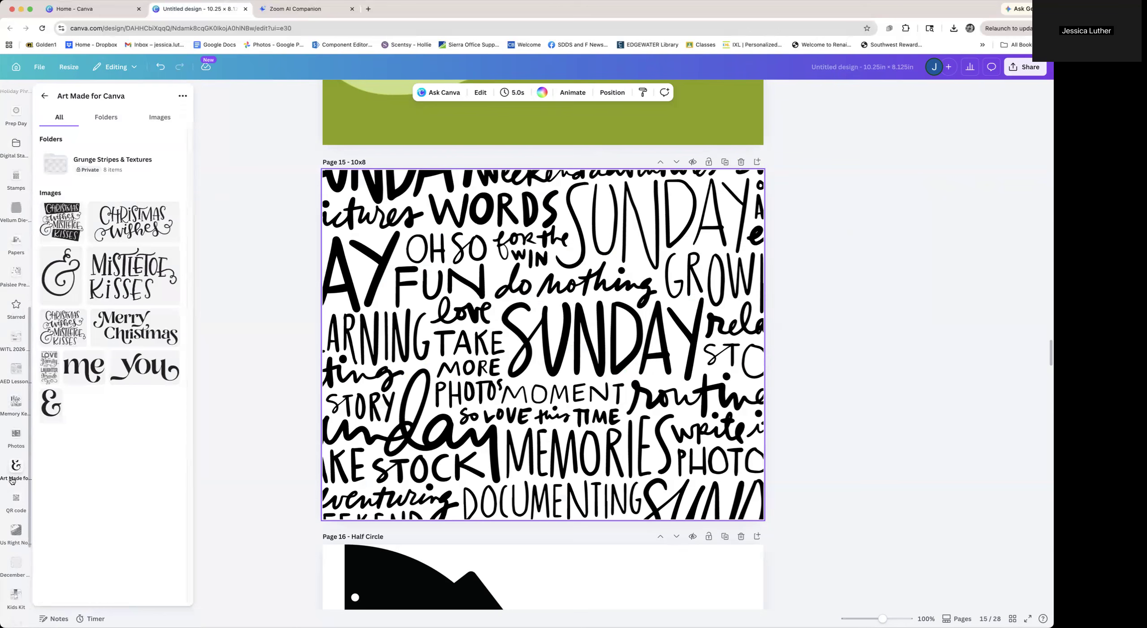
{"action": "left_click", "coordinate": [301, 293]}
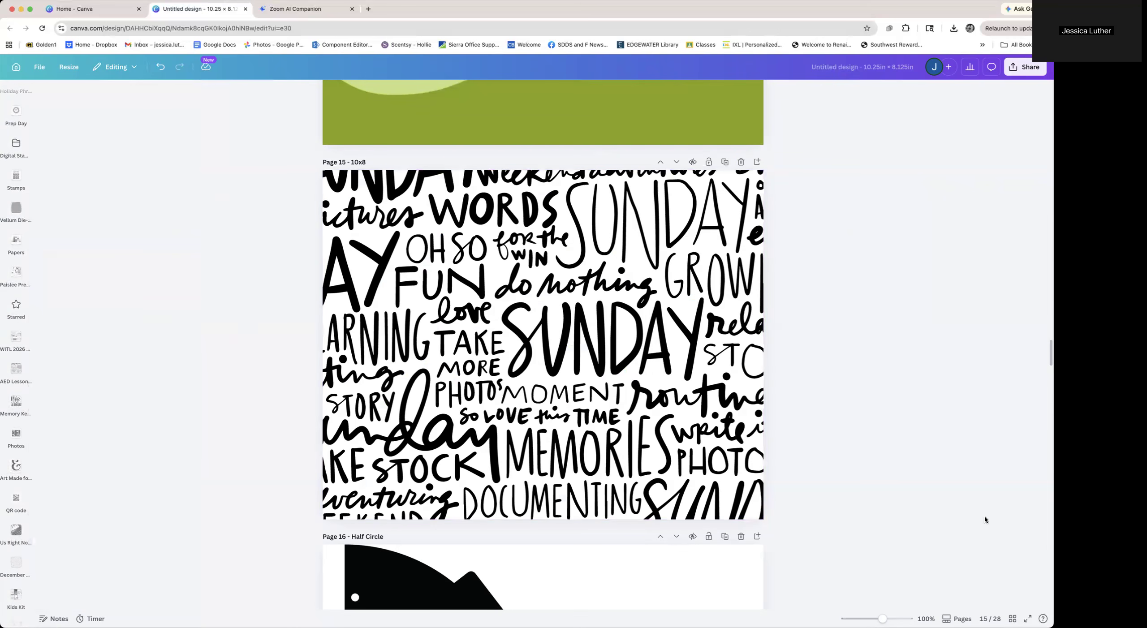
{"action": "left_click", "coordinate": [1013, 619]}
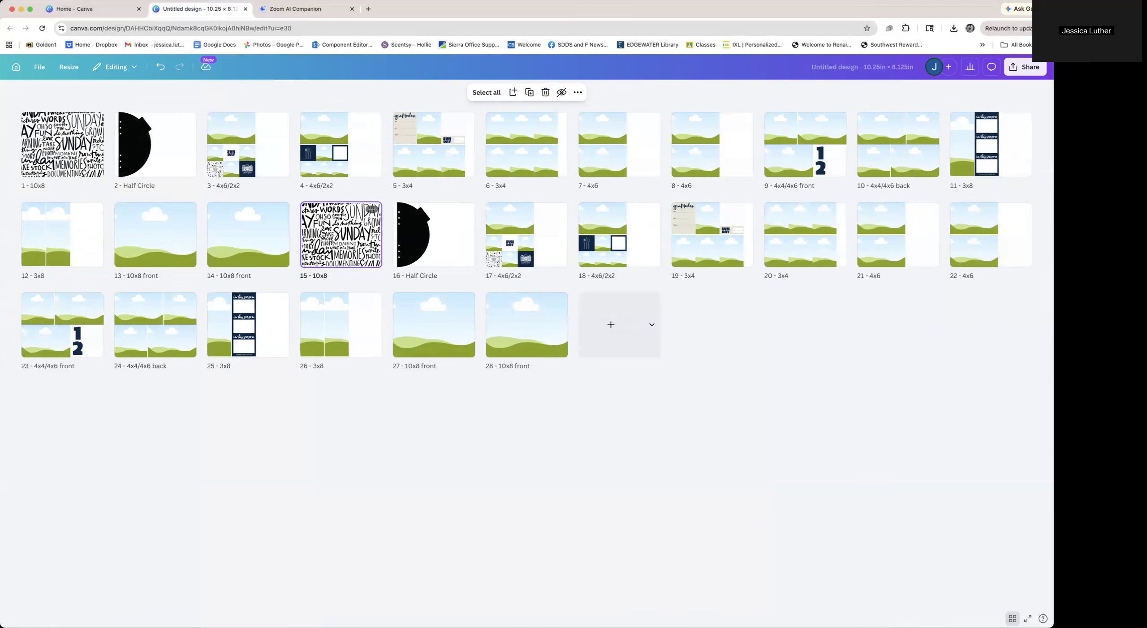
Duplicate page 15's 10x8 word-pattern page five times, moving the copies to the end of the design
{"action": "key", "text": "super+d"}
{"action": "left_click_drag", "start_coordinate": [423, 220], "coordinate": [659, 289]}
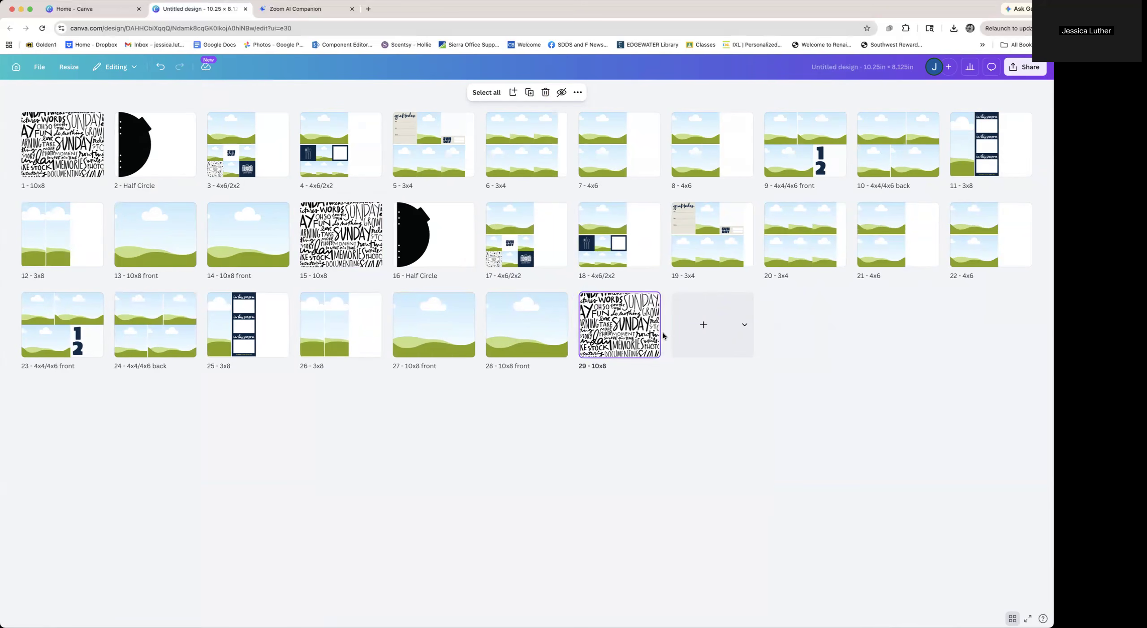
{"action": "key", "text": "super+d"}
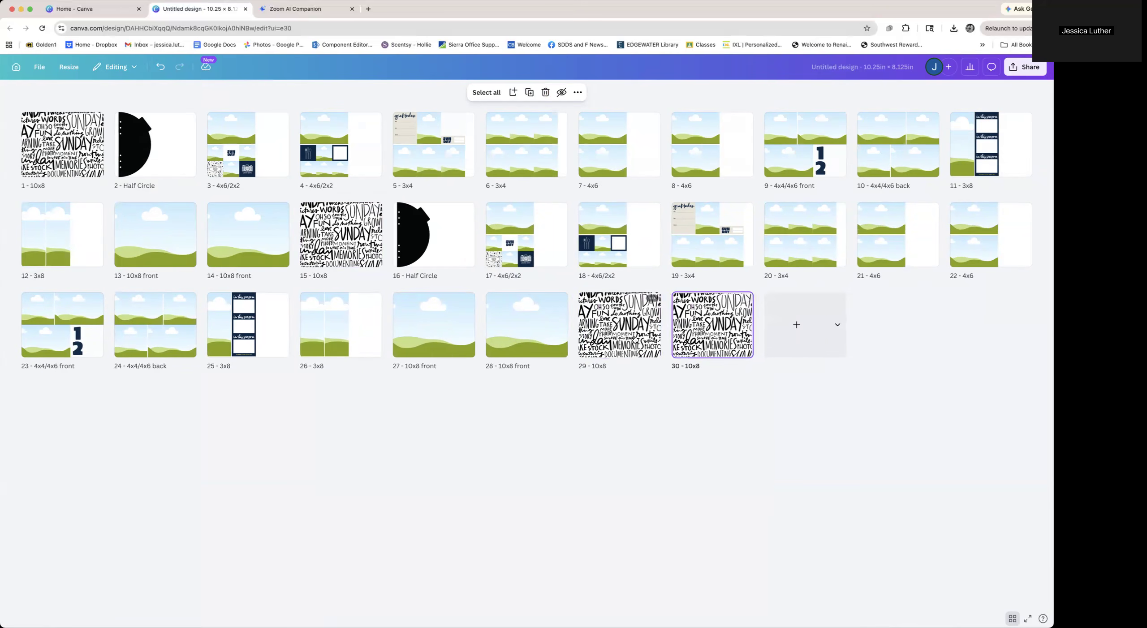
{"action": "key", "text": "super+d"}
{"action": "key", "text": "super+d"}
{"action": "key", "text": "super+d"}
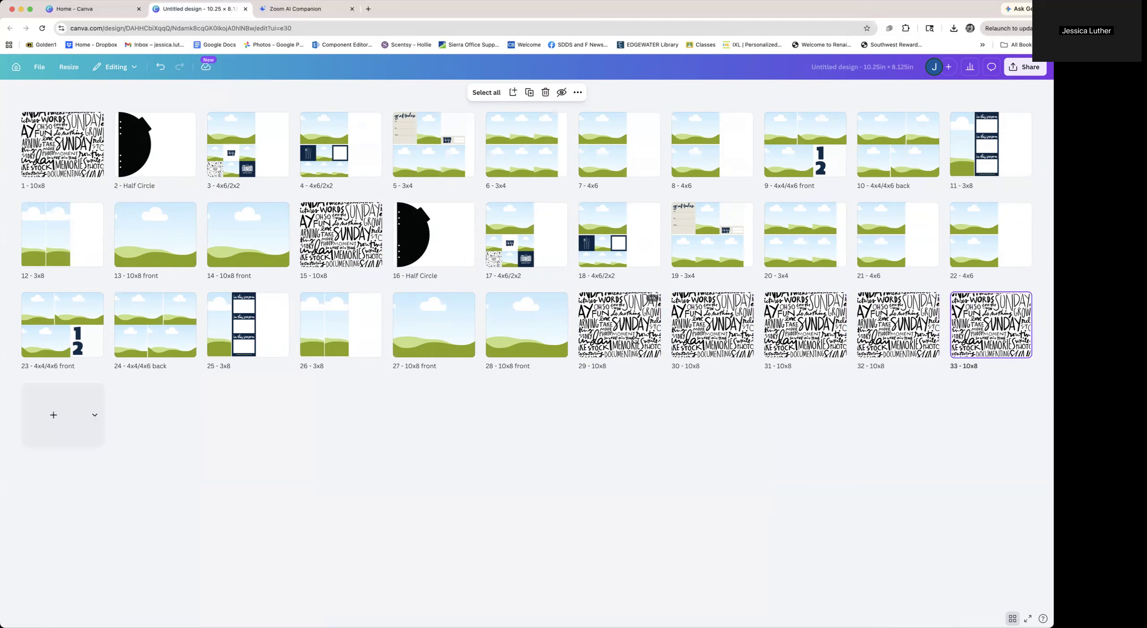
Open page 15, search your projects for monday, and replace its pattern with the Monday word-pattern image
{"action": "double_click", "coordinate": [347, 244]}
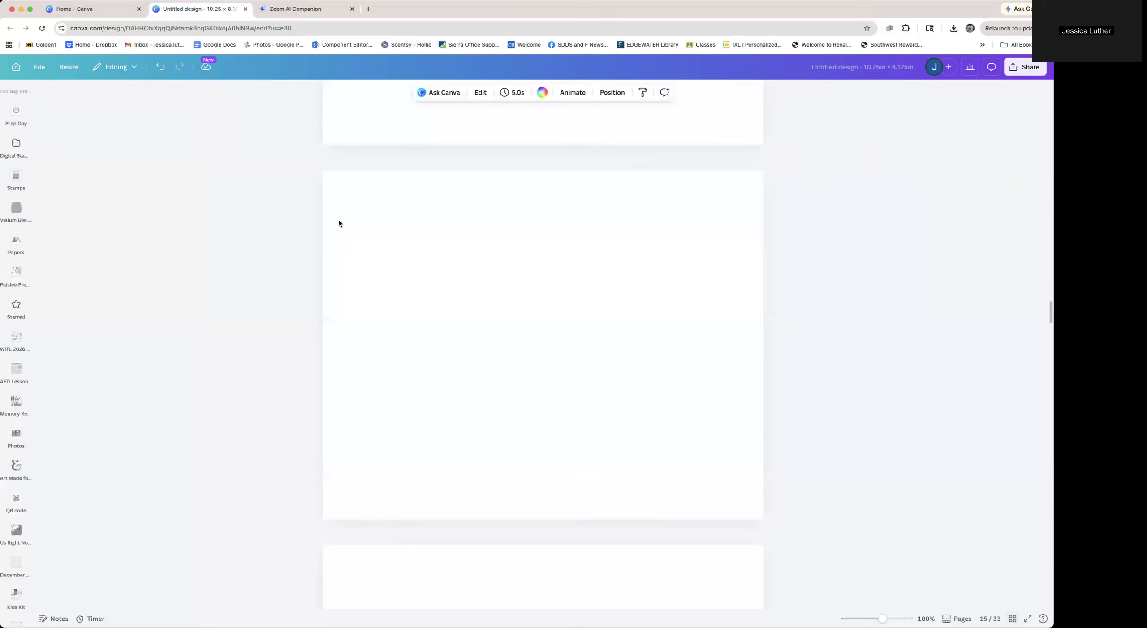
{"action": "left_click", "coordinate": [16, 468]}
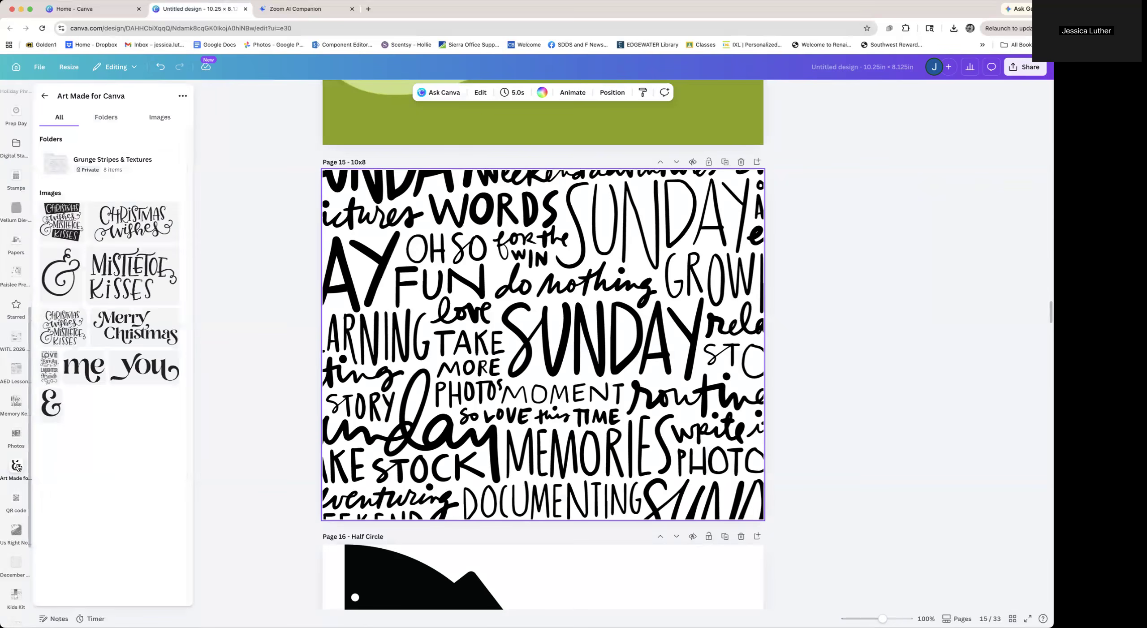
{"action": "scroll", "coordinate": [16, 468], "scroll_direction": "down", "scroll_amount": 4}
{"action": "left_click", "coordinate": [18, 466]}
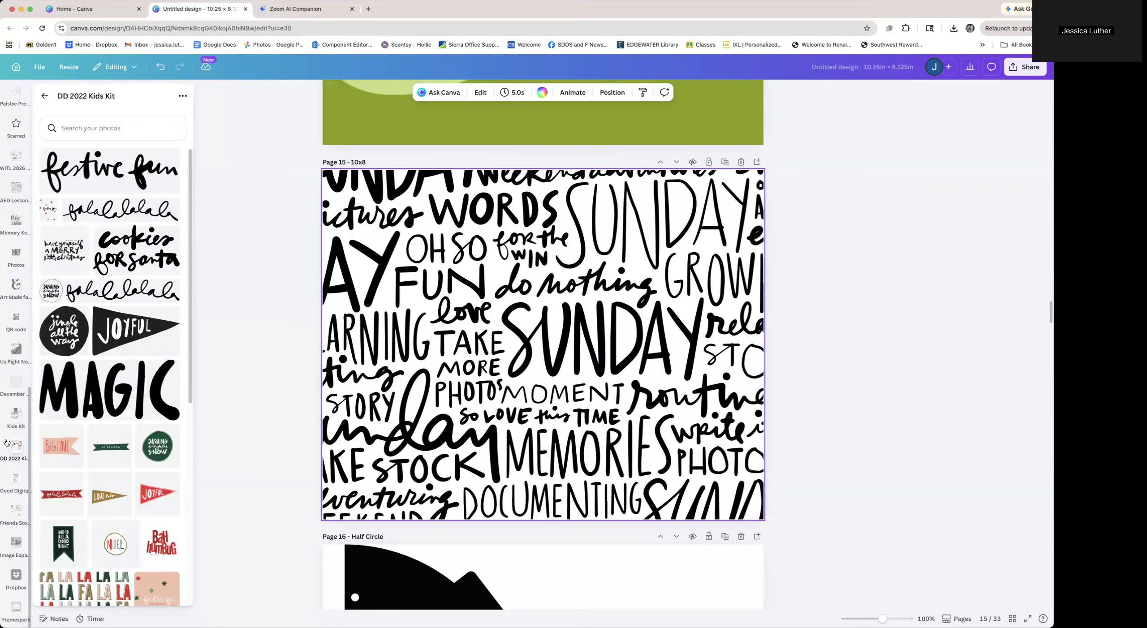
{"action": "scroll", "coordinate": [17, 328], "scroll_direction": "up", "scroll_amount": 4}
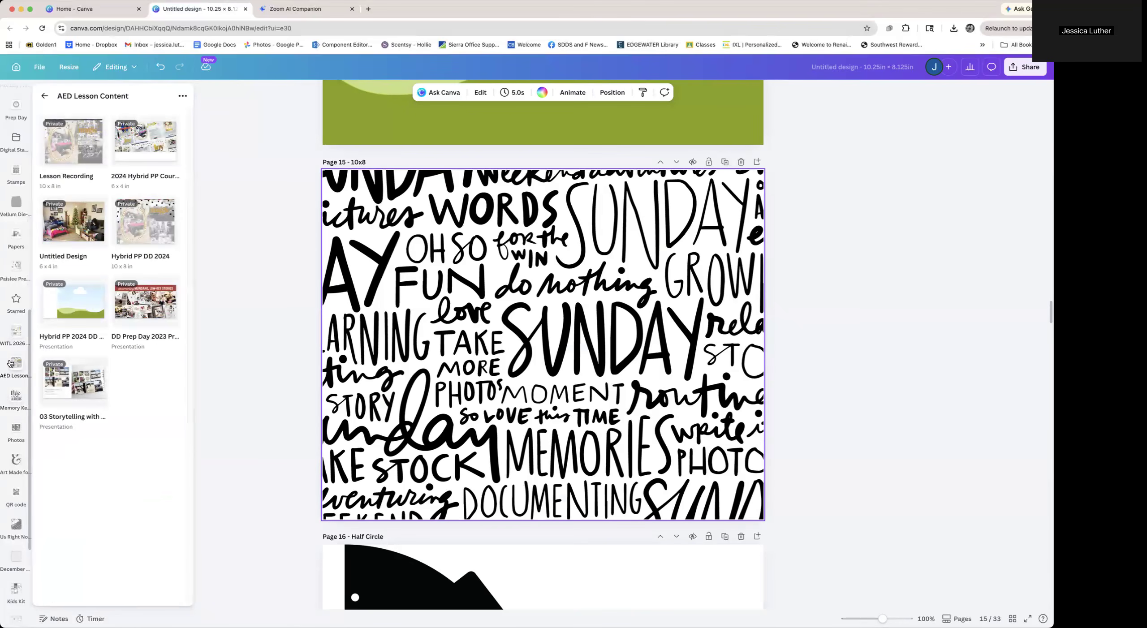
{"action": "left_click", "coordinate": [11, 364]}
{"action": "left_click", "coordinate": [44, 96]}
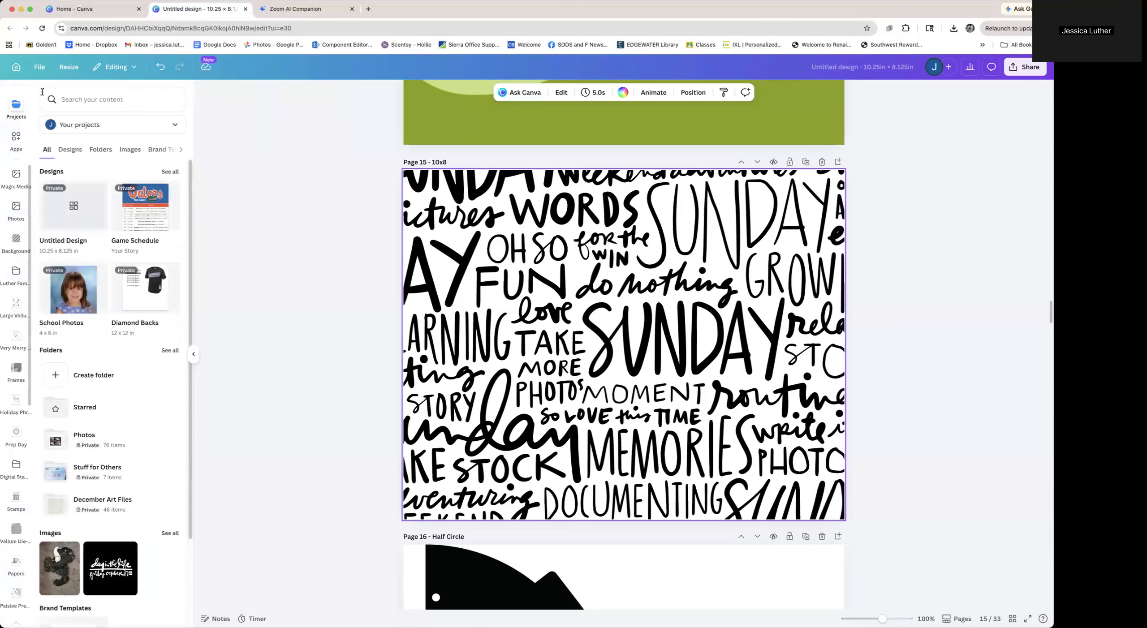
{"action": "left_click", "coordinate": [84, 100]}
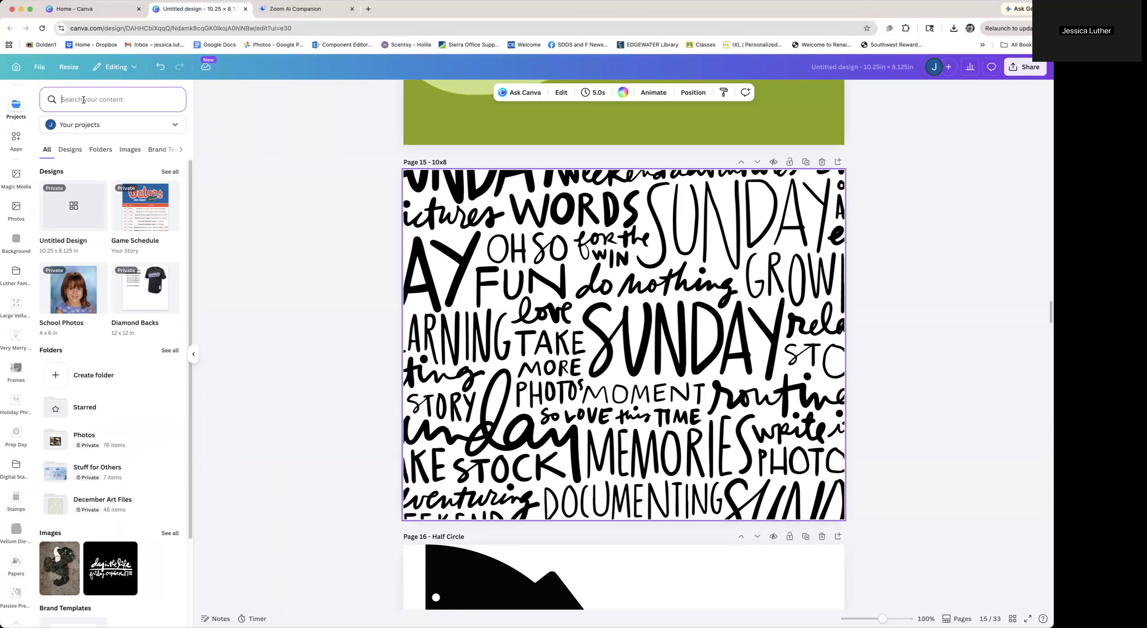
{"action": "type", "text": "monday"}
{"action": "key", "text": "Return"}
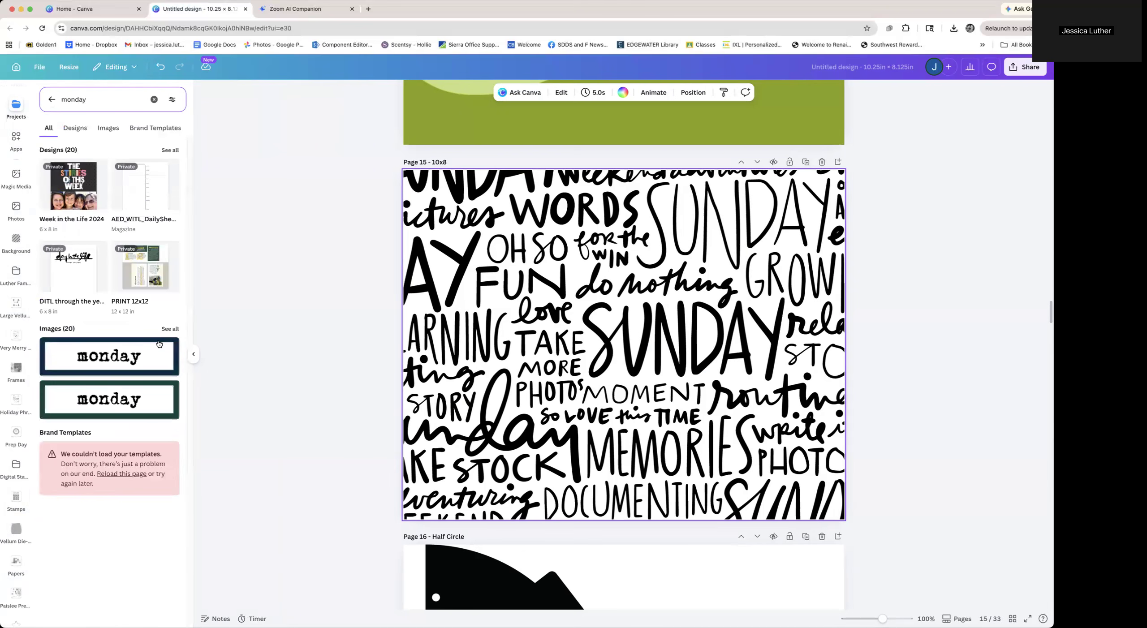
{"action": "left_click", "coordinate": [169, 329]}
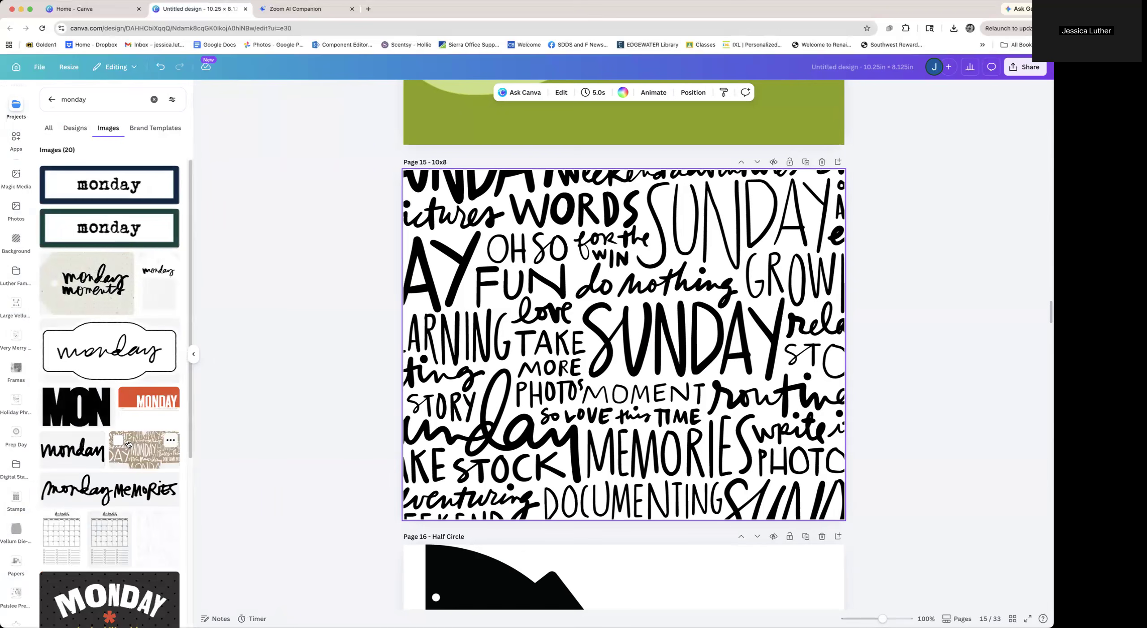
{"action": "scroll", "coordinate": [128, 444], "scroll_direction": "down", "scroll_amount": 7}
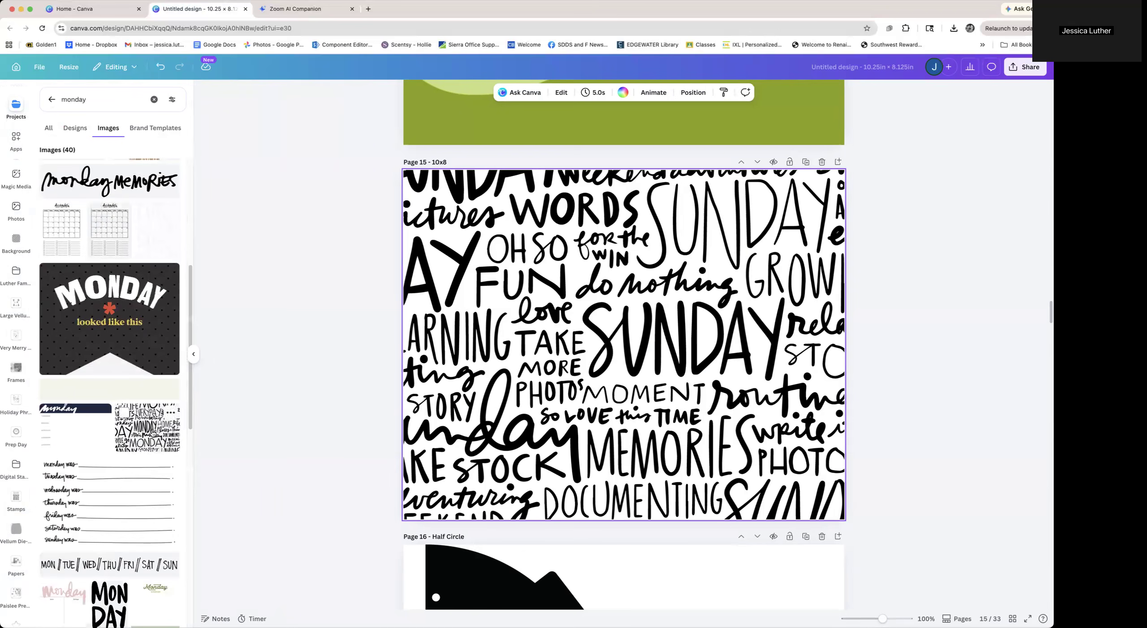
{"action": "left_click_drag", "start_coordinate": [153, 433], "coordinate": [569, 452]}
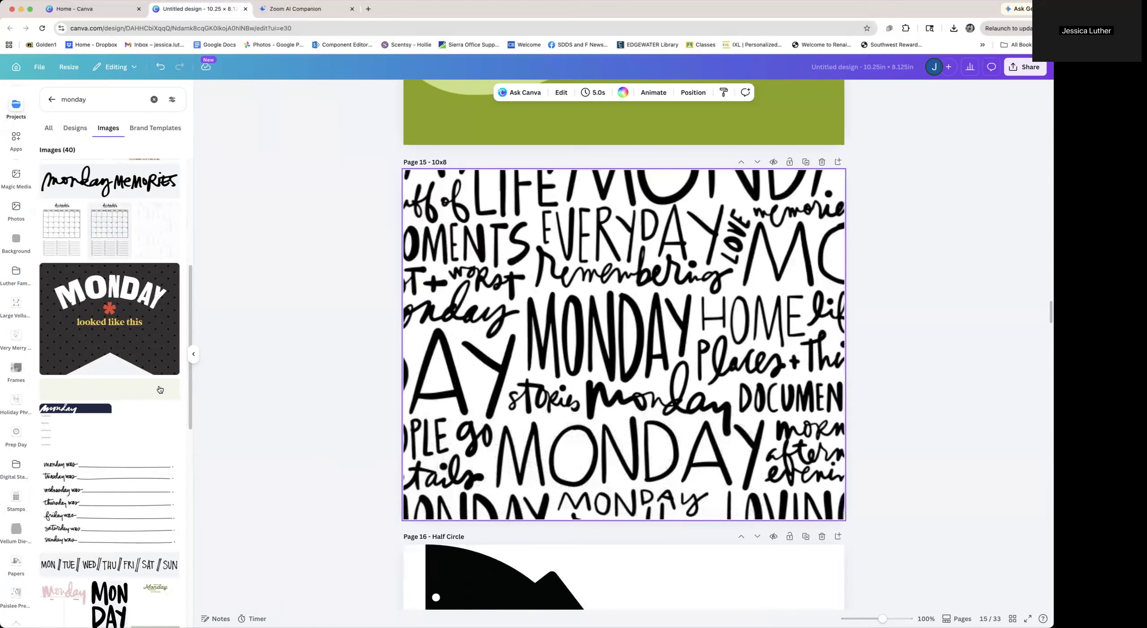
Inspect the Monday image's file details and search your projects for trans
{"action": "left_click", "coordinate": [171, 412]}
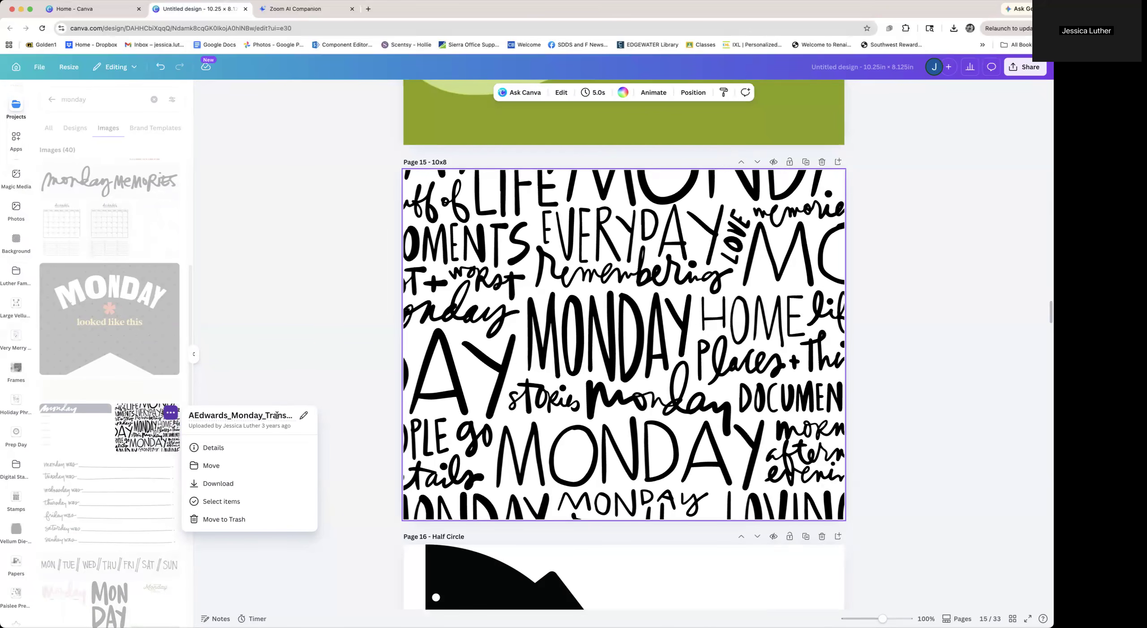
{"action": "left_click", "coordinate": [89, 104]}
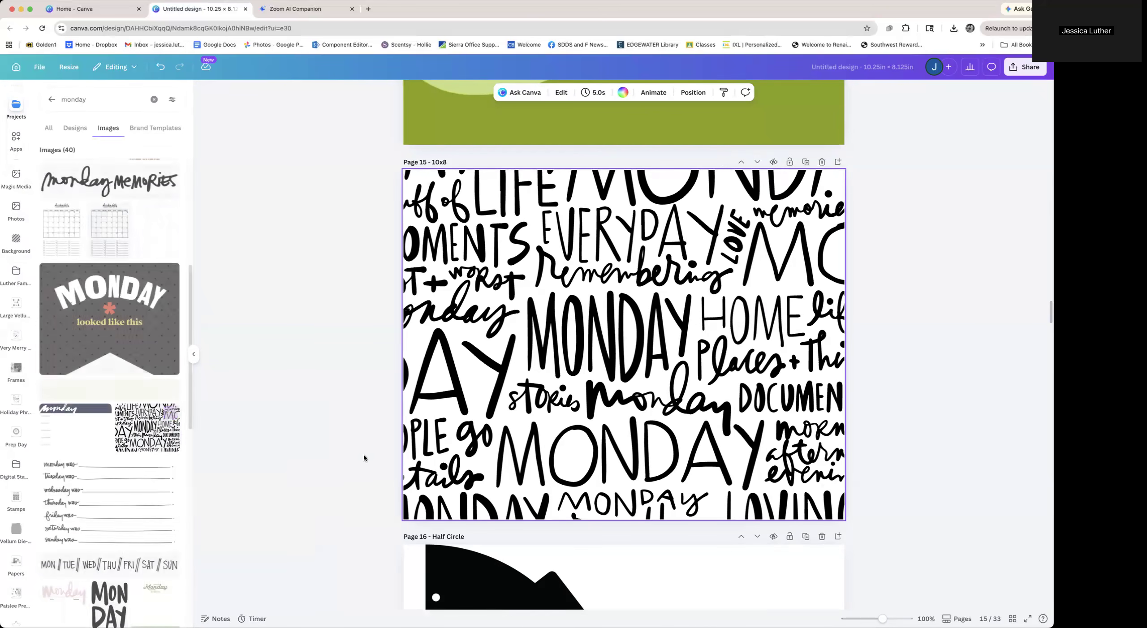
{"action": "left_click", "coordinate": [86, 97]}
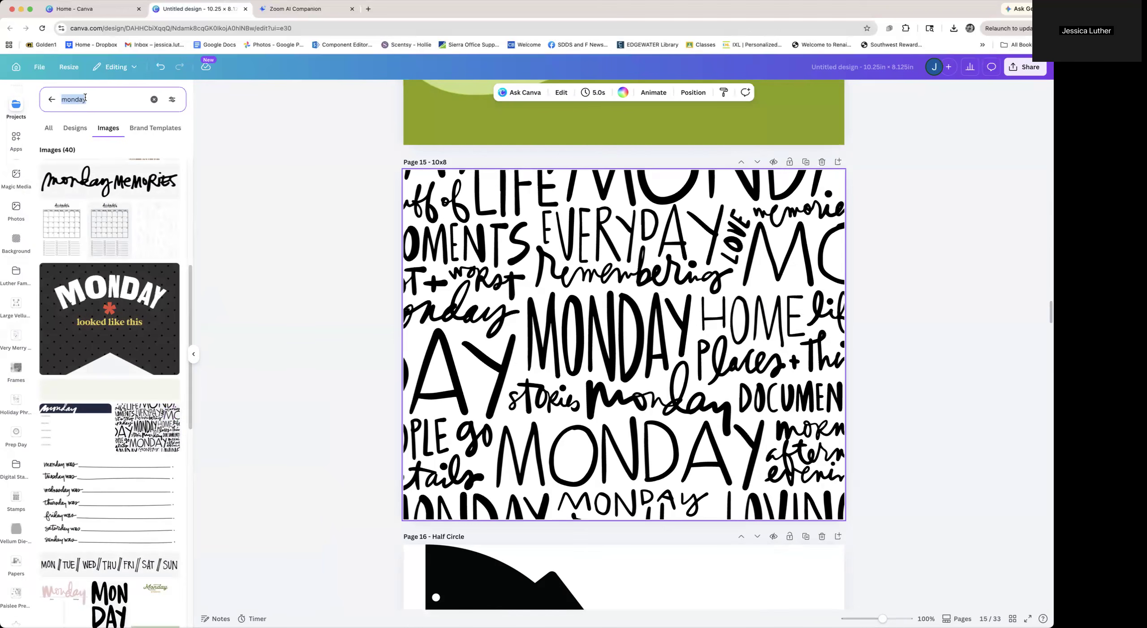
{"action": "type", "text": "trans"}
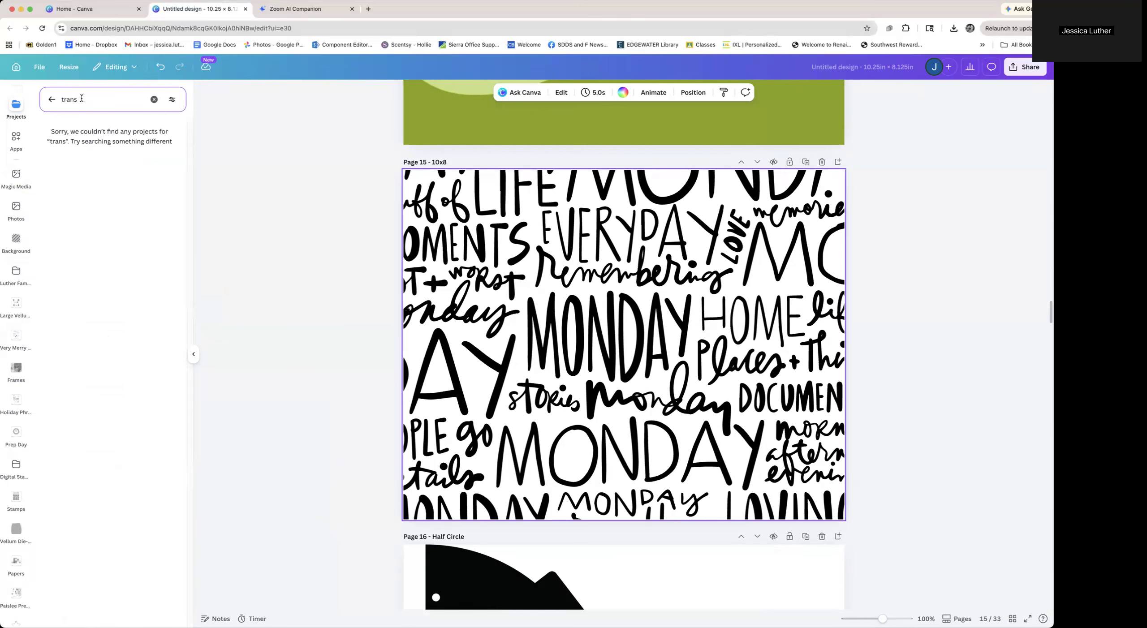
{"action": "left_click", "coordinate": [54, 101]}
Search your projects for tuesday and apply the Tuesday word-pattern image to page 29
{"action": "left_click", "coordinate": [69, 97]}
{"action": "type", "text": "tuesday"}
{"action": "key", "text": "Return"}
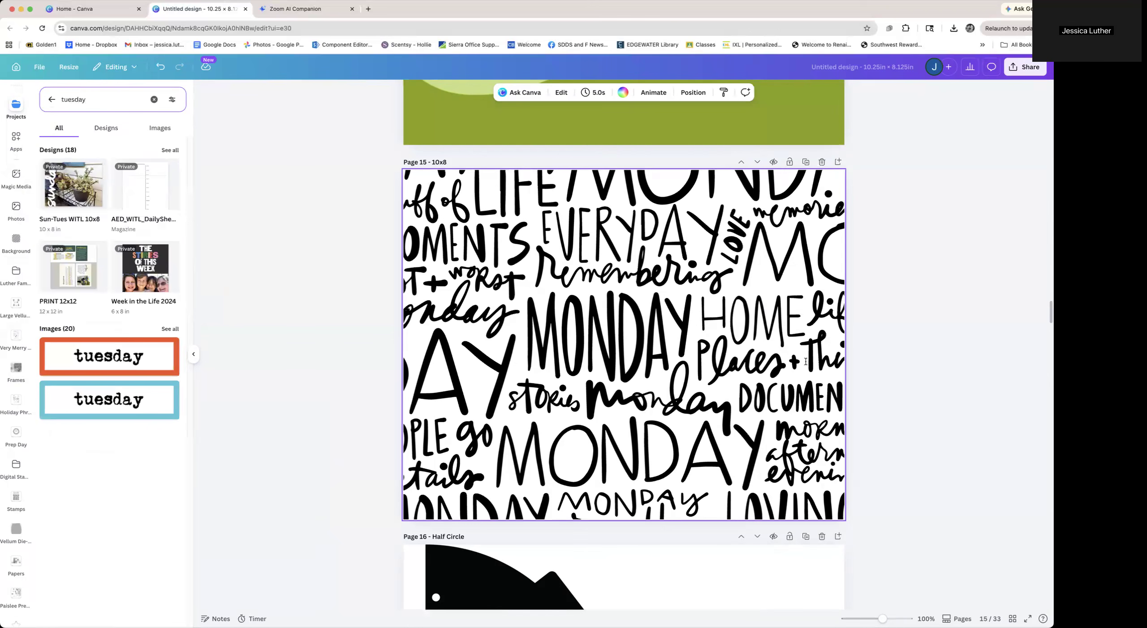
{"action": "left_click", "coordinate": [171, 328]}
{"action": "scroll", "coordinate": [306, 457], "scroll_direction": "down", "scroll_amount": 3}
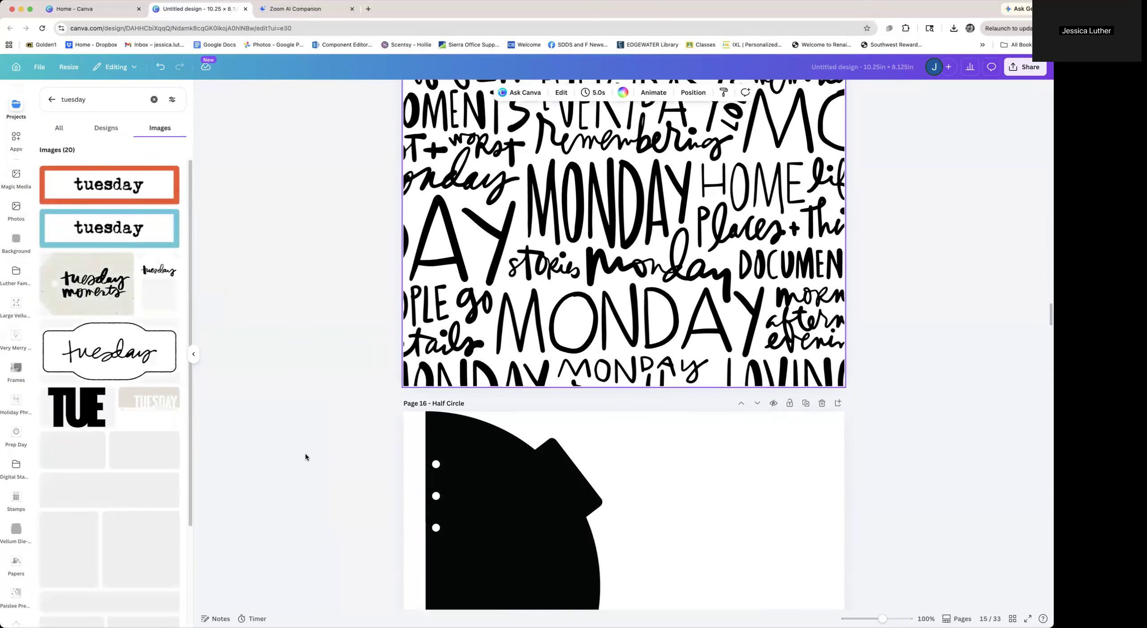
{"action": "scroll", "coordinate": [305, 457], "scroll_direction": "down", "scroll_amount": 20}
{"action": "scroll", "coordinate": [306, 457], "scroll_direction": "down", "scroll_amount": 15}
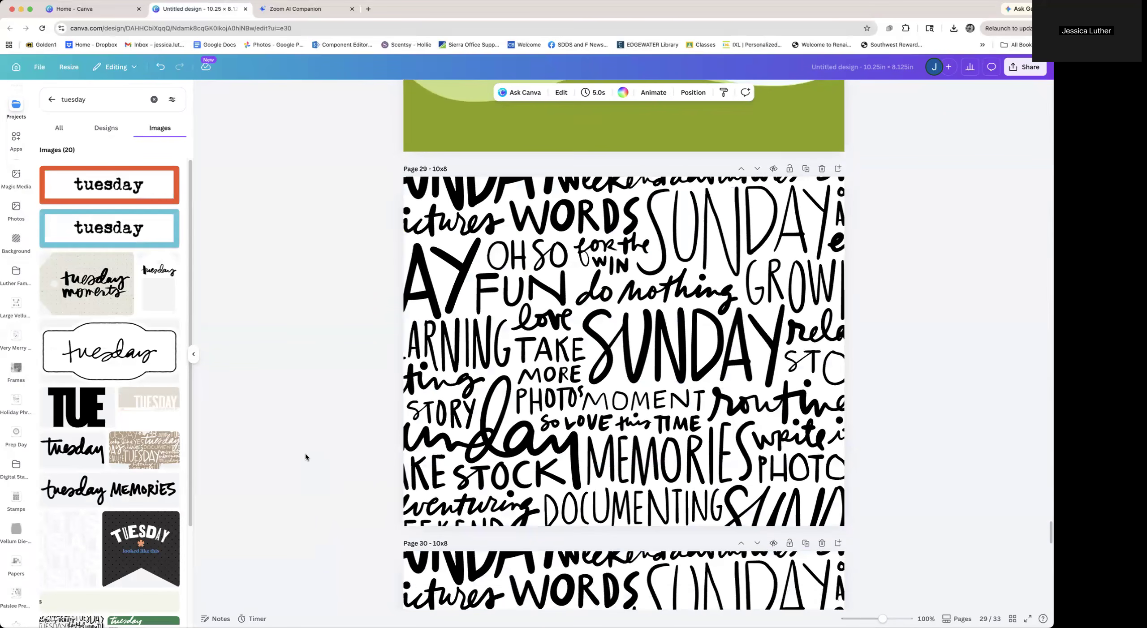
{"action": "scroll", "coordinate": [77, 453], "scroll_direction": "down", "scroll_amount": 10}
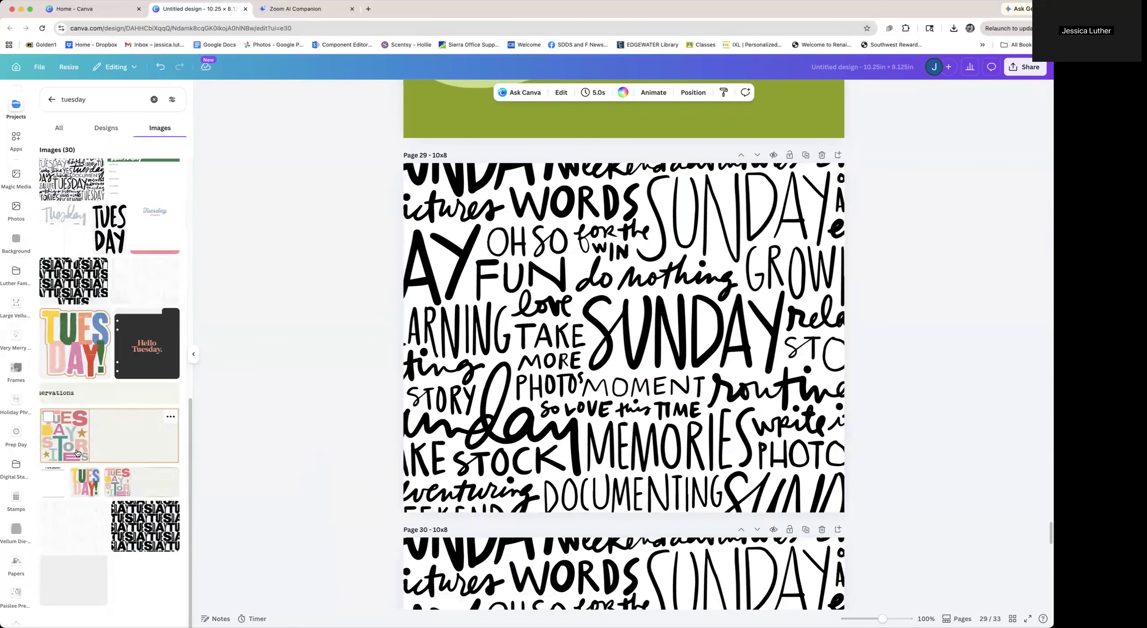
{"action": "left_click_drag", "start_coordinate": [79, 173], "coordinate": [444, 318]}
Search your projects for wednesday and apply the Wednesday word-pattern image to page 30
{"action": "scroll", "coordinate": [249, 373], "scroll_direction": "down", "scroll_amount": 8}
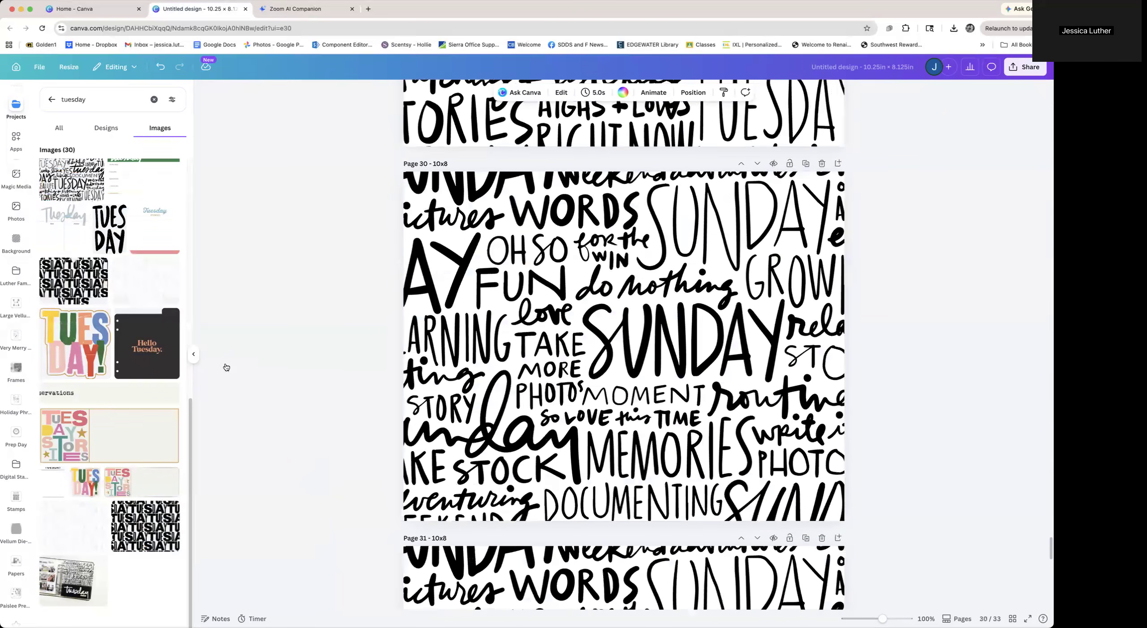
{"action": "left_click_drag", "start_coordinate": [87, 100], "coordinate": [51, 102]}
{"action": "type", "text": "wedn"}
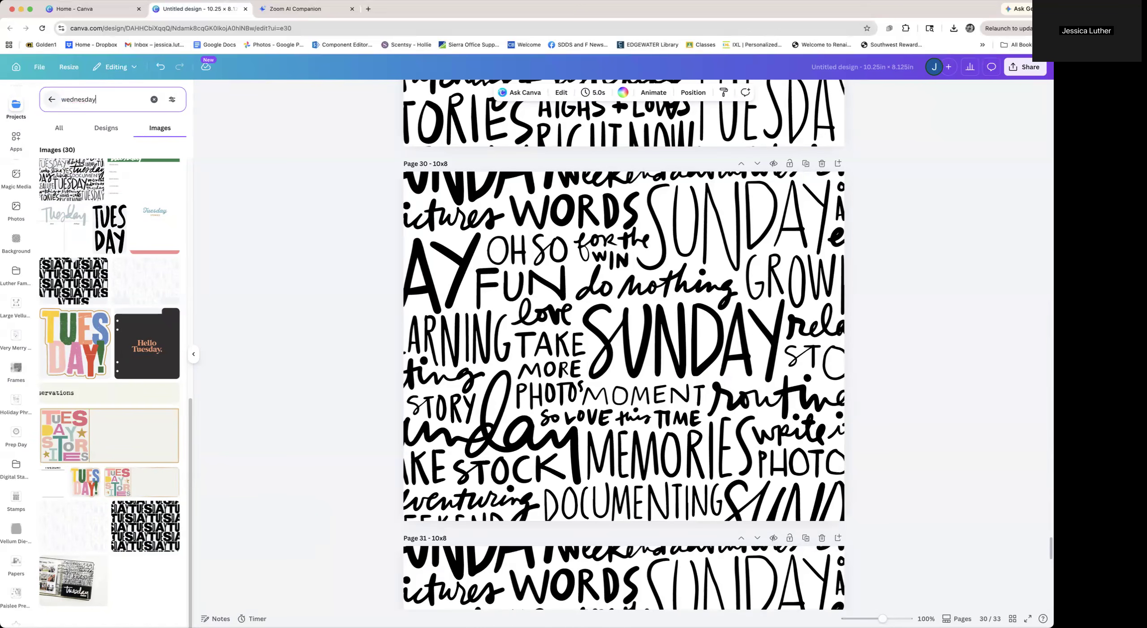
{"action": "key", "text": "Return"}
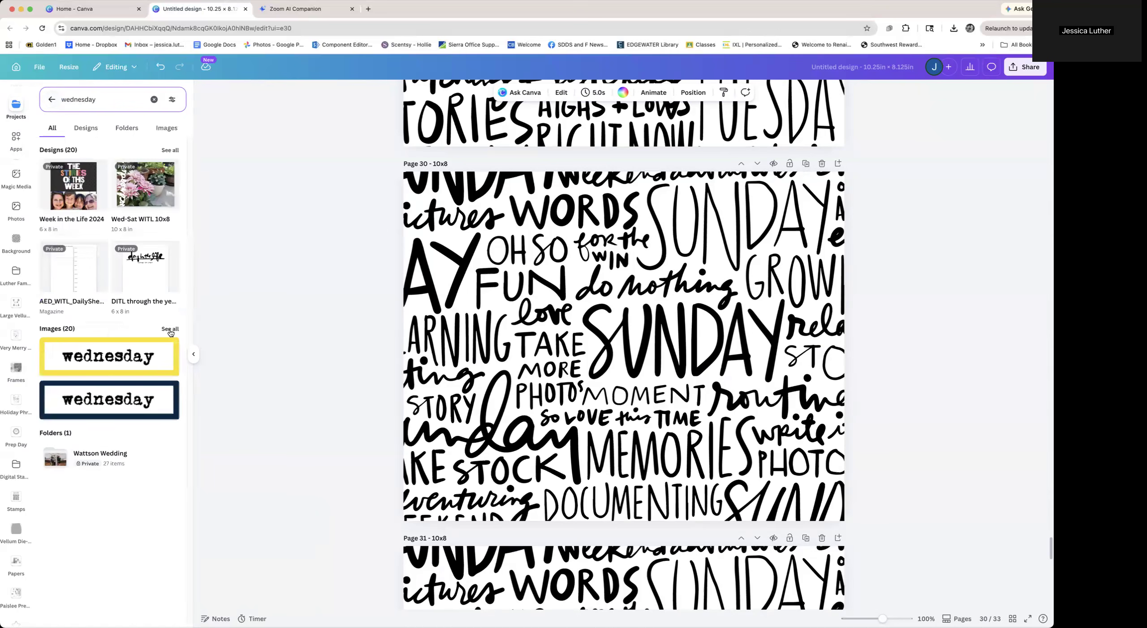
{"action": "left_click", "coordinate": [170, 331]}
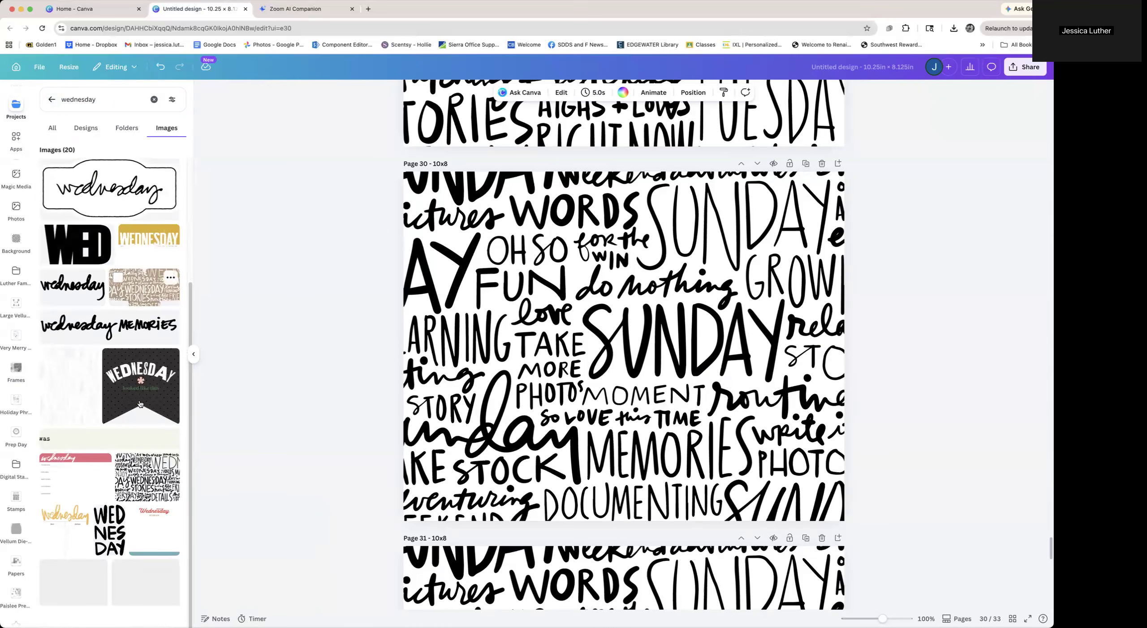
{"action": "left_click_drag", "start_coordinate": [117, 490], "coordinate": [466, 407]}
Search your projects for thursday and apply the Thursday word-pattern image to page 31
{"action": "scroll", "coordinate": [348, 427], "scroll_direction": "down", "scroll_amount": 8}
{"action": "left_click", "coordinate": [527, 354]}
{"action": "left_click", "coordinate": [66, 98]}
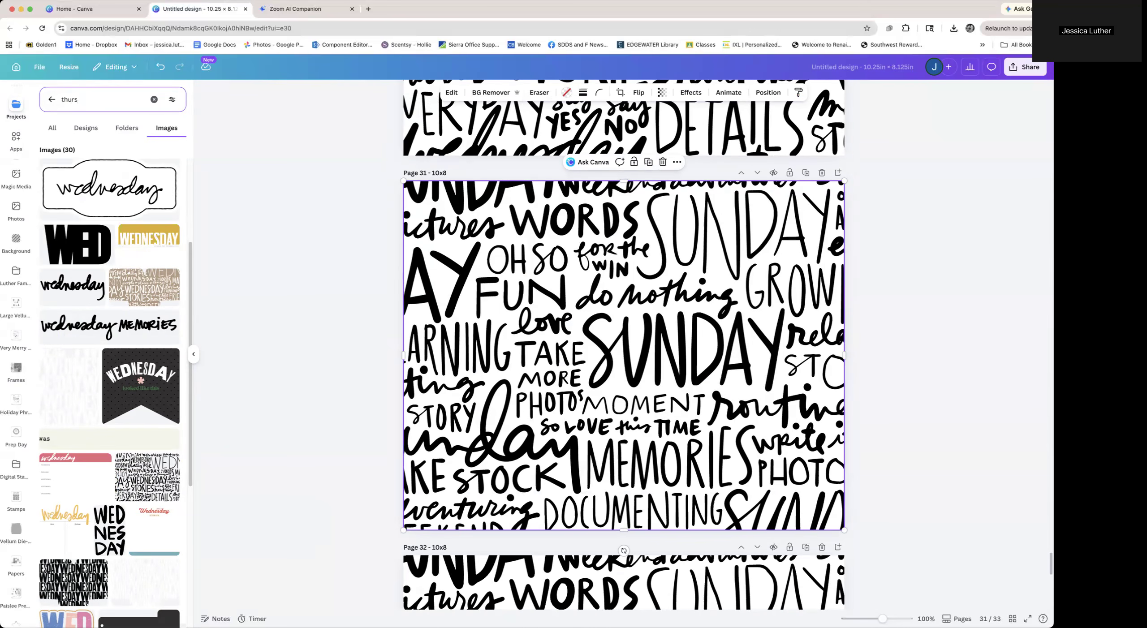
{"action": "type", "text": "ay"}
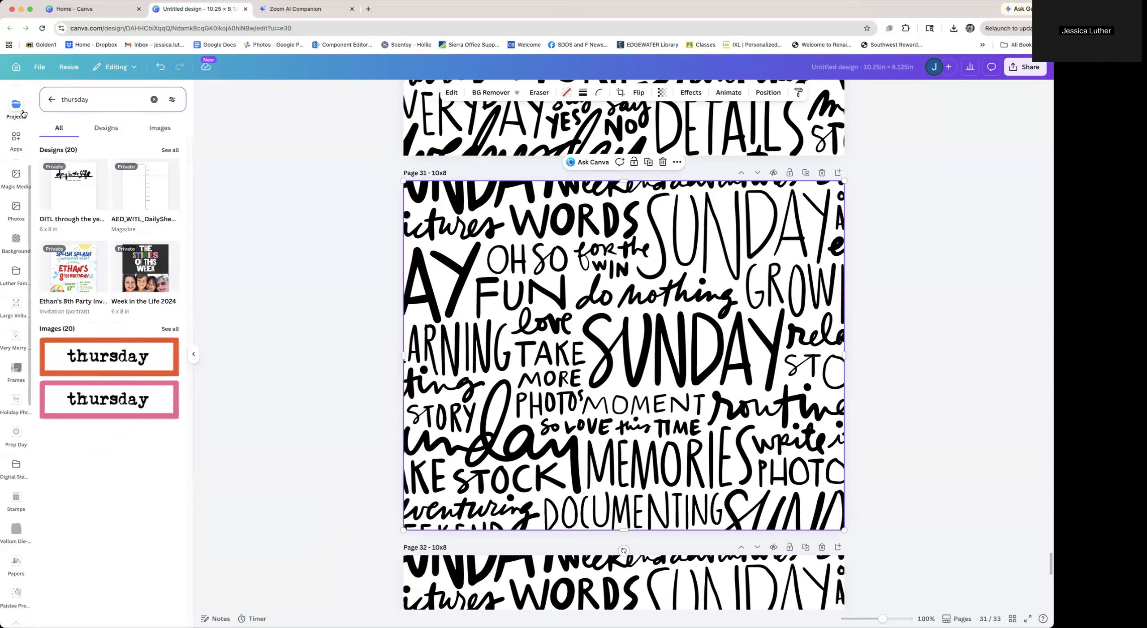
{"action": "left_click", "coordinate": [170, 329]}
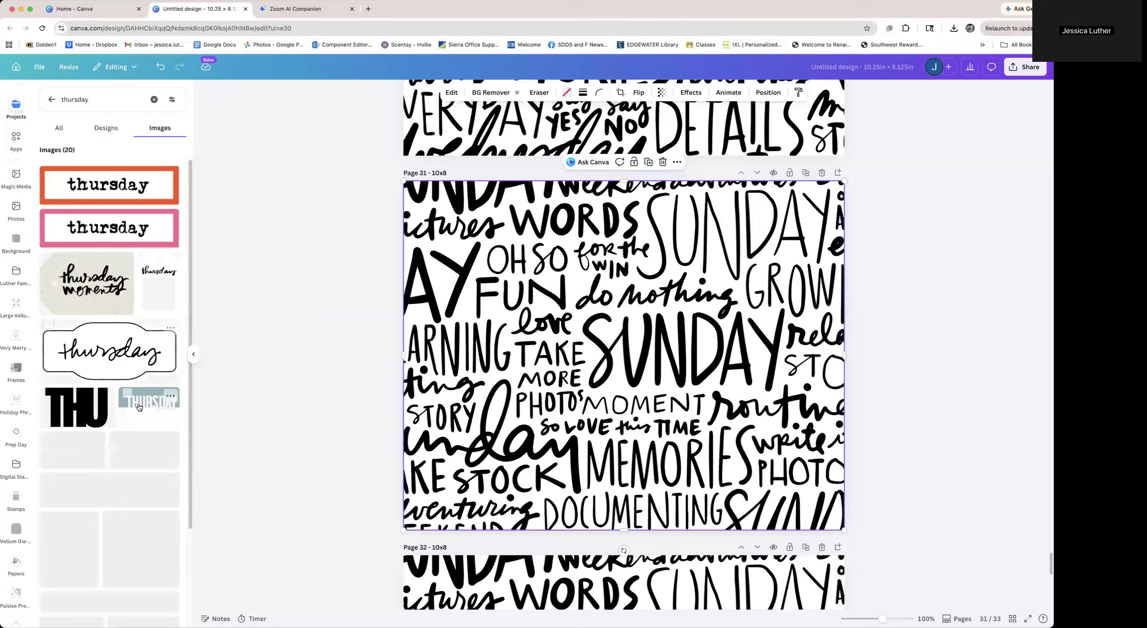
{"action": "scroll", "coordinate": [138, 408], "scroll_direction": "down", "scroll_amount": 1}
{"action": "left_click", "coordinate": [71, 482]}
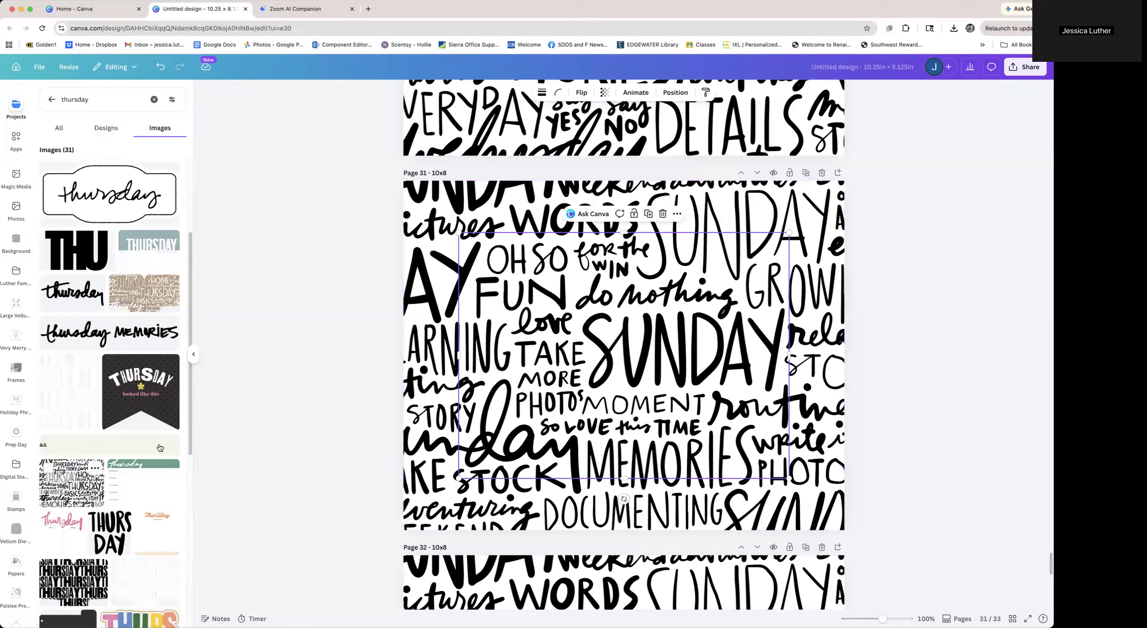
{"action": "left_click_drag", "start_coordinate": [485, 388], "coordinate": [407, 400]}
{"action": "left_click", "coordinate": [311, 417]}
{"action": "scroll", "coordinate": [312, 416], "scroll_direction": "down", "scroll_amount": 8}
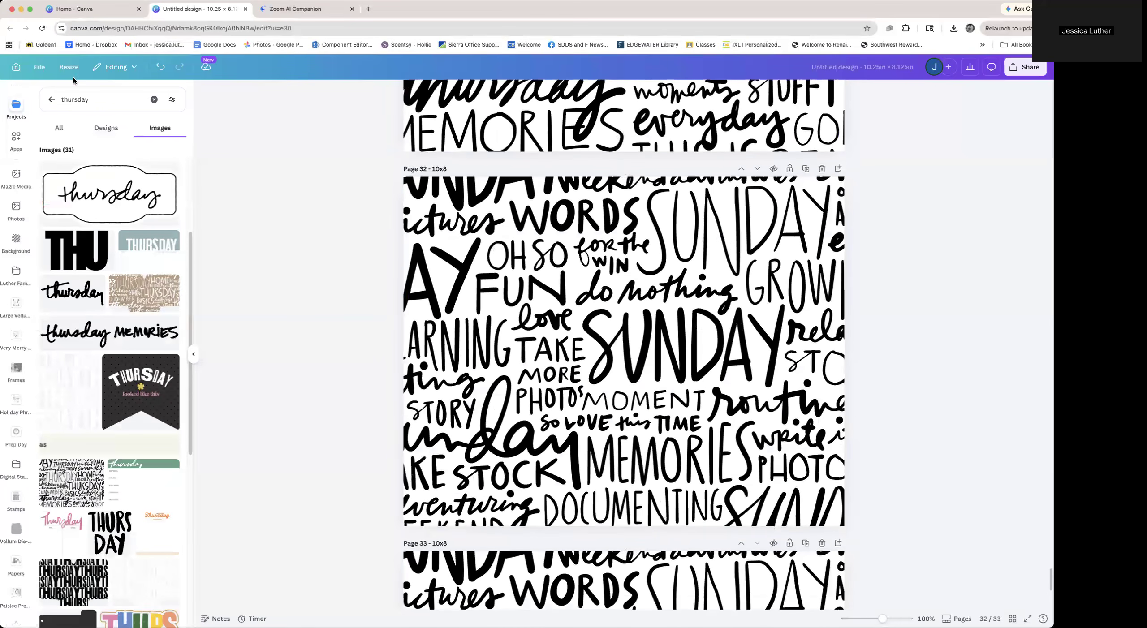
Search your projects for friday and apply the Friday word-pattern image to page 32
{"action": "left_click", "coordinate": [91, 99]}
{"action": "type", "text": "fri"}
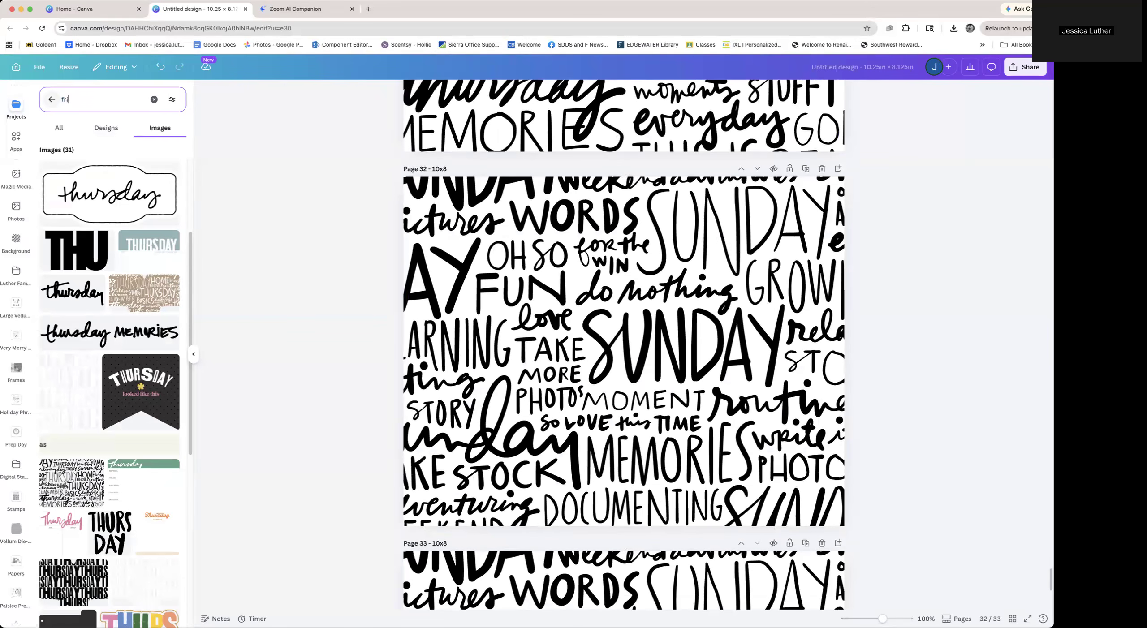
{"action": "key", "text": "Return"}
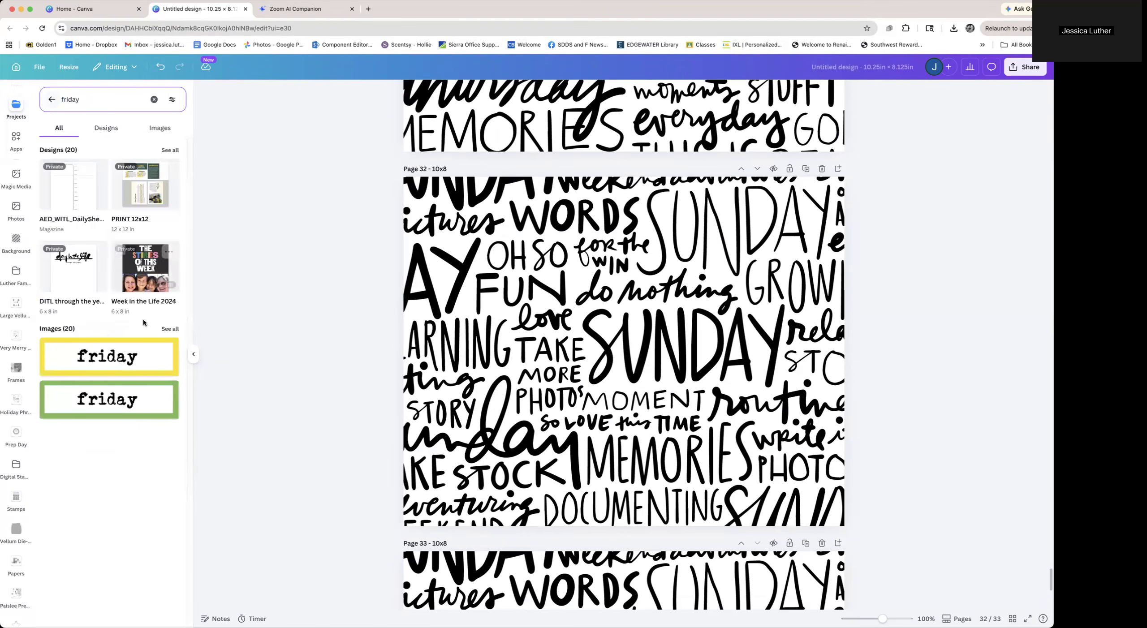
{"action": "left_click", "coordinate": [167, 329]}
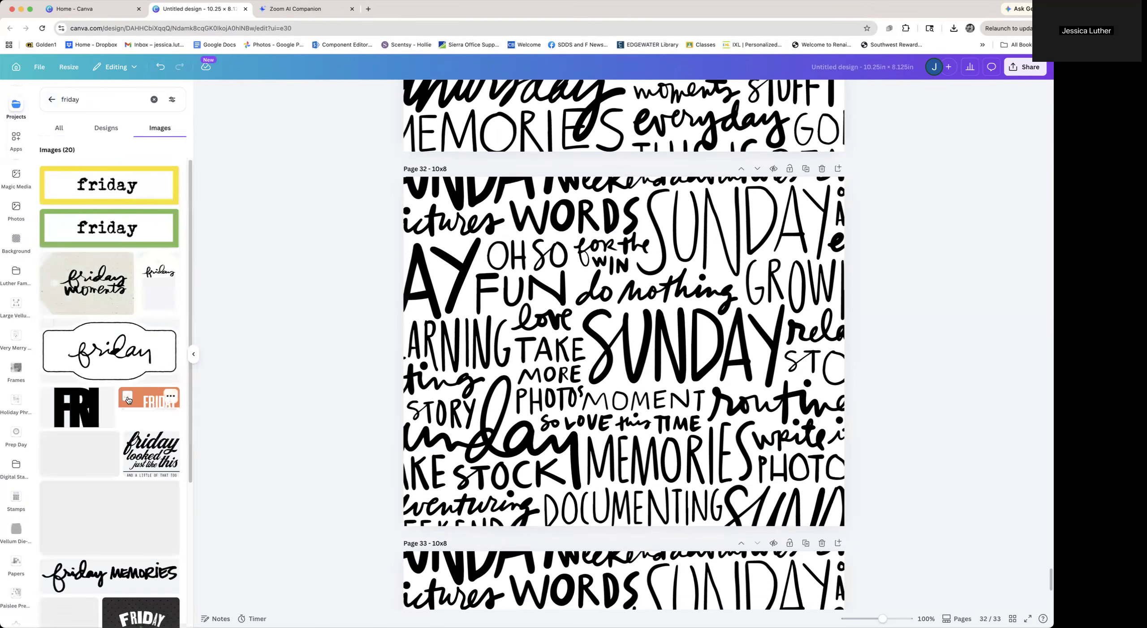
{"action": "scroll", "coordinate": [128, 400], "scroll_direction": "down", "scroll_amount": 5}
{"action": "scroll", "coordinate": [127, 400], "scroll_direction": "down", "scroll_amount": 3}
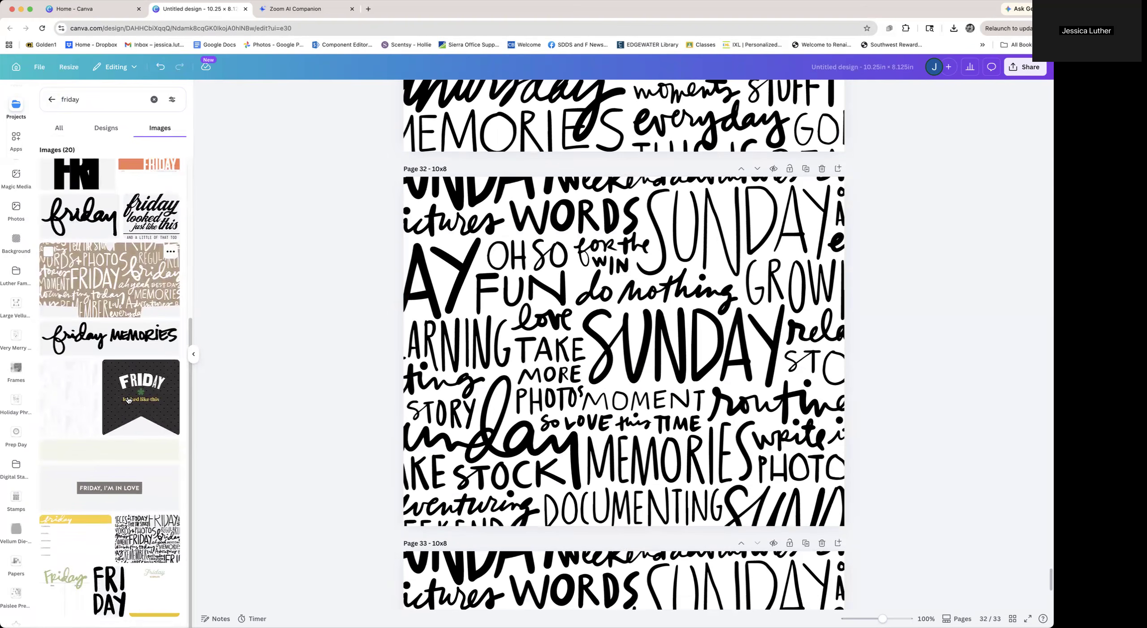
{"action": "left_click_drag", "start_coordinate": [224, 515], "coordinate": [434, 437]}
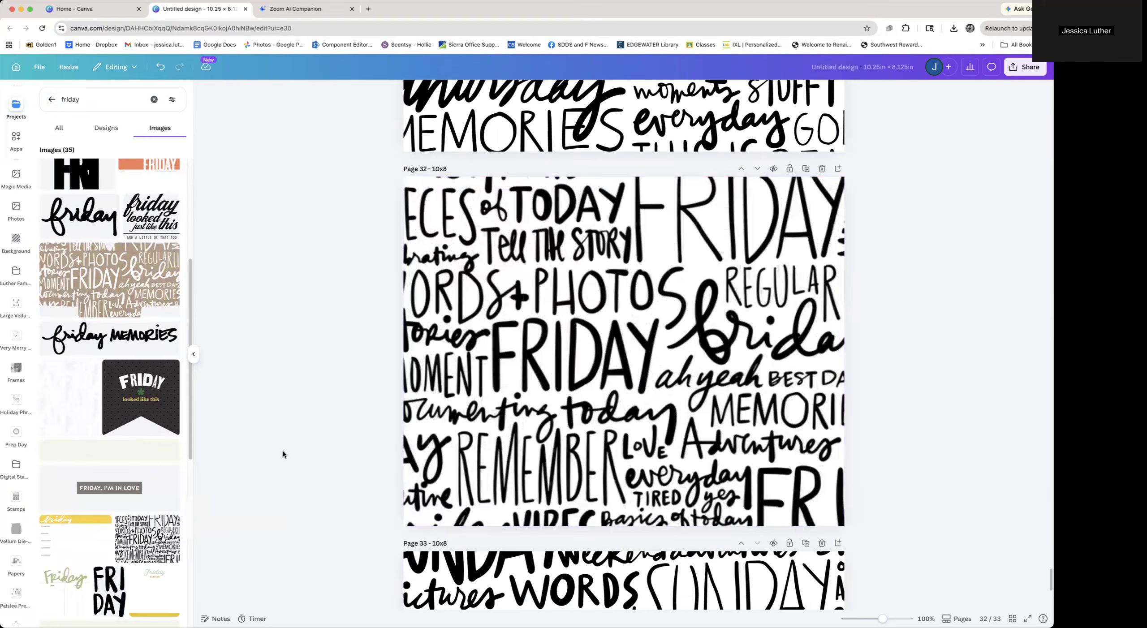
Search your projects for saturday and apply the Saturday word-pattern image to page 33
{"action": "scroll", "coordinate": [283, 450], "scroll_direction": "down", "scroll_amount": 7}
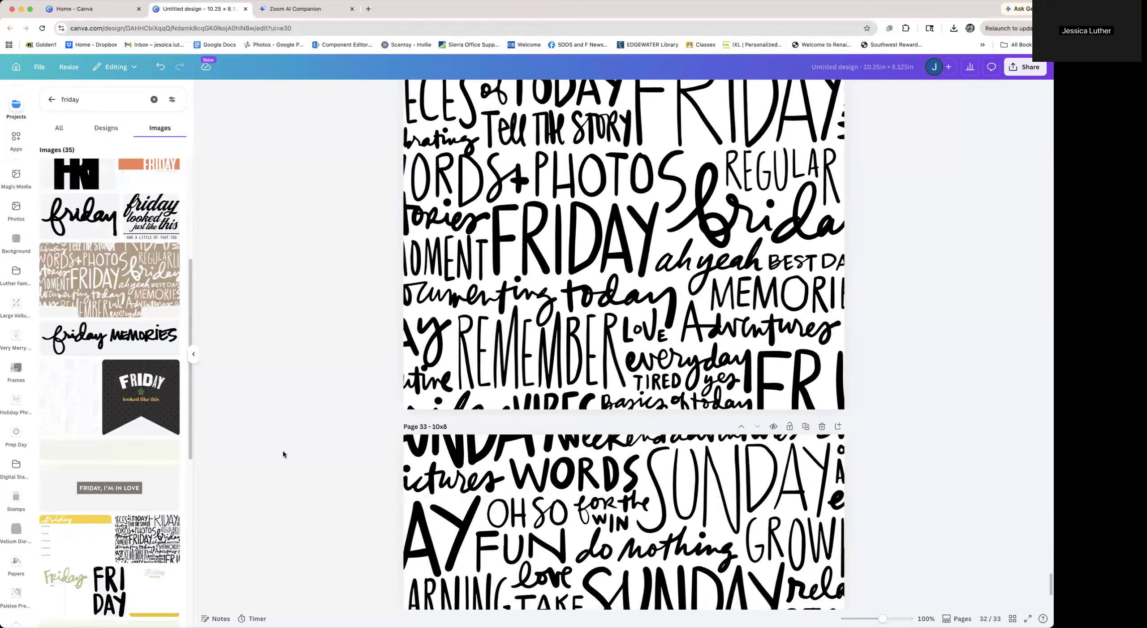
{"action": "left_click", "coordinate": [55, 97]}
{"action": "type", "text": "sat"}
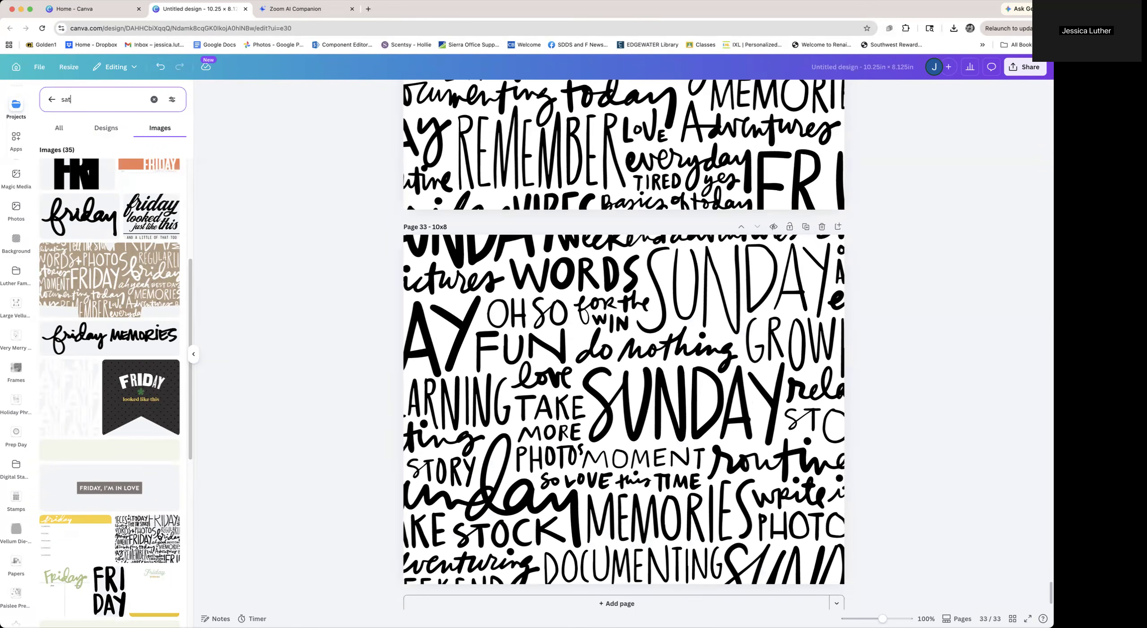
{"action": "type", "text": "urday"}
{"action": "key", "text": "Return"}
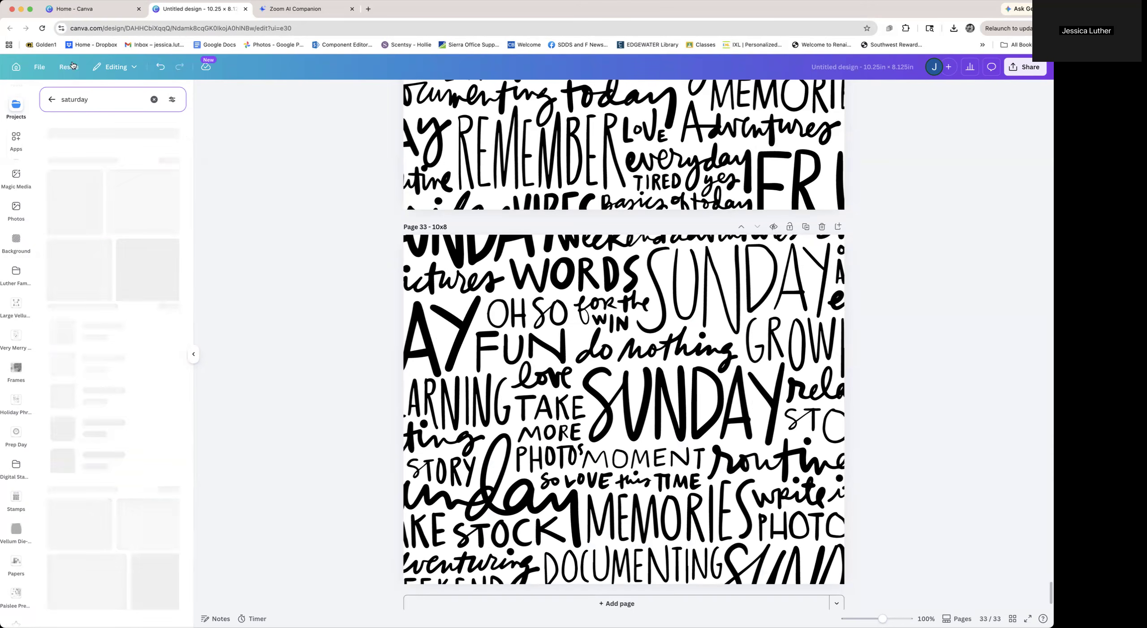
{"action": "left_click", "coordinate": [164, 329]}
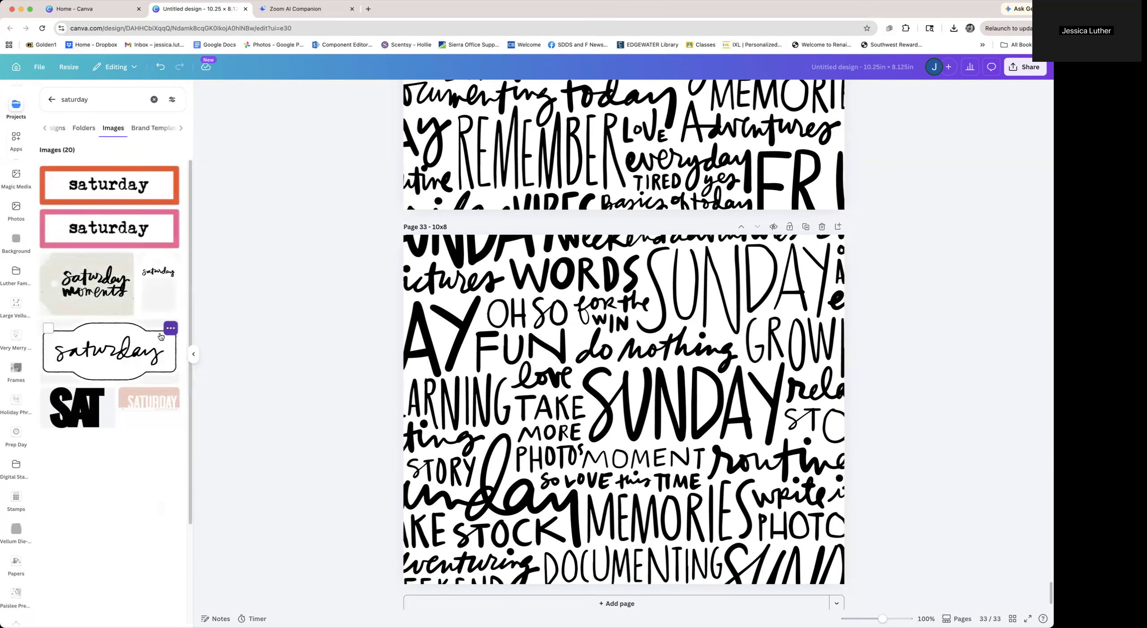
{"action": "scroll", "coordinate": [141, 383], "scroll_direction": "down", "scroll_amount": 10}
{"action": "left_click_drag", "start_coordinate": [157, 408], "coordinate": [483, 397]}
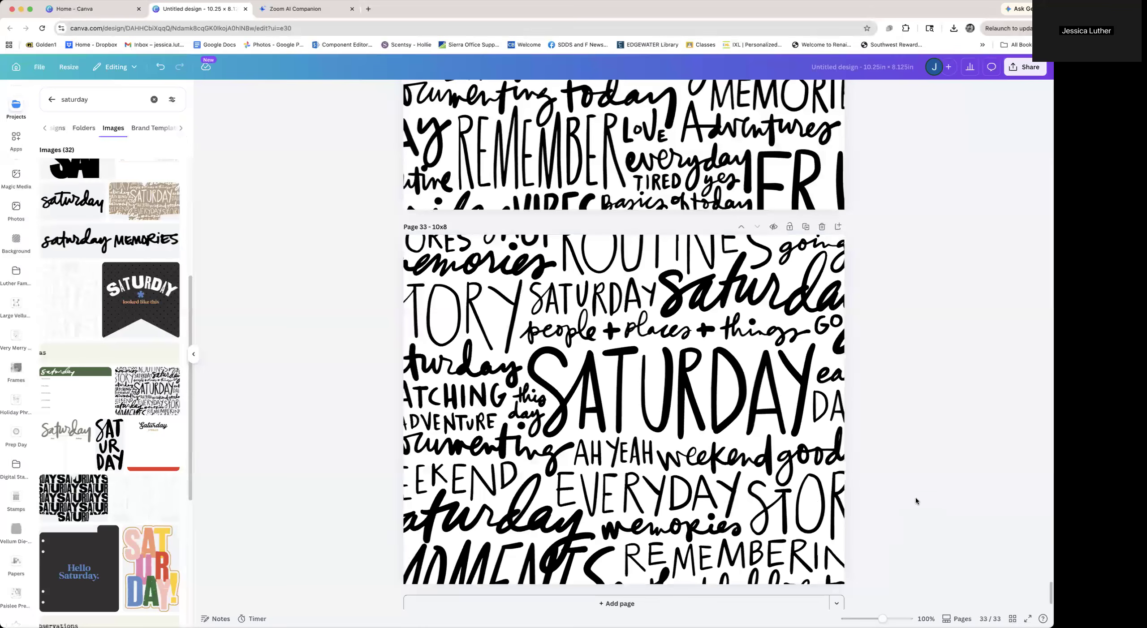
In the page grid, duplicate pages 16 to 28 and move the copies between the Tuesday and Wednesday pattern pages
{"action": "left_click", "coordinate": [1013, 619]}
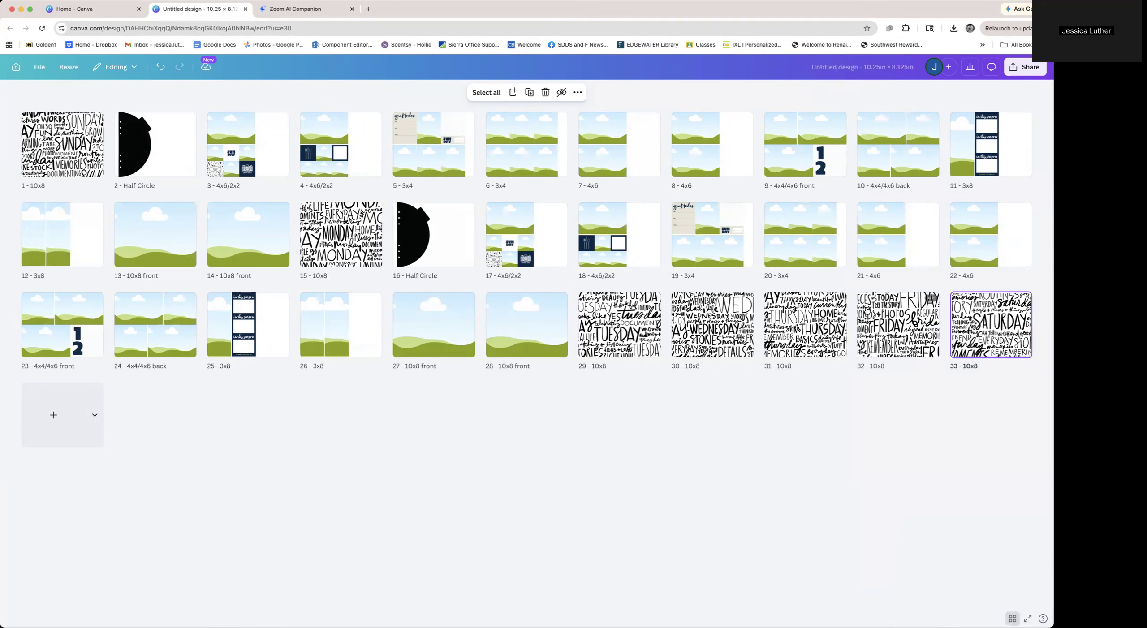
{"action": "left_click", "coordinate": [441, 248]}
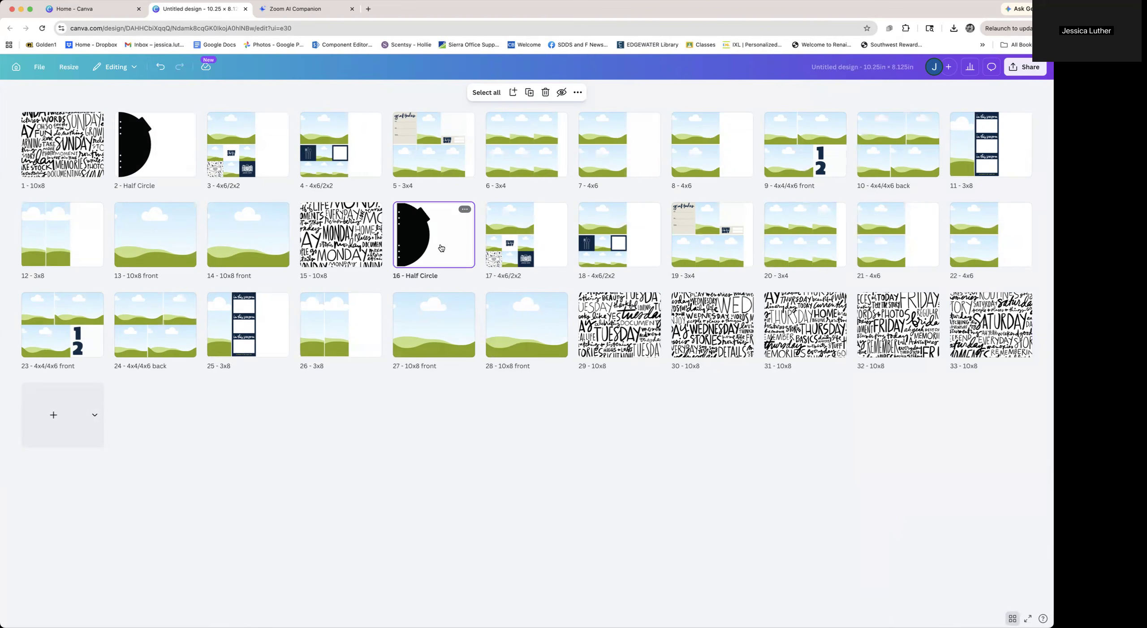
{"action": "left_click", "coordinate": [513, 322], "text": "shift"}
{"action": "key", "text": "super+d"}
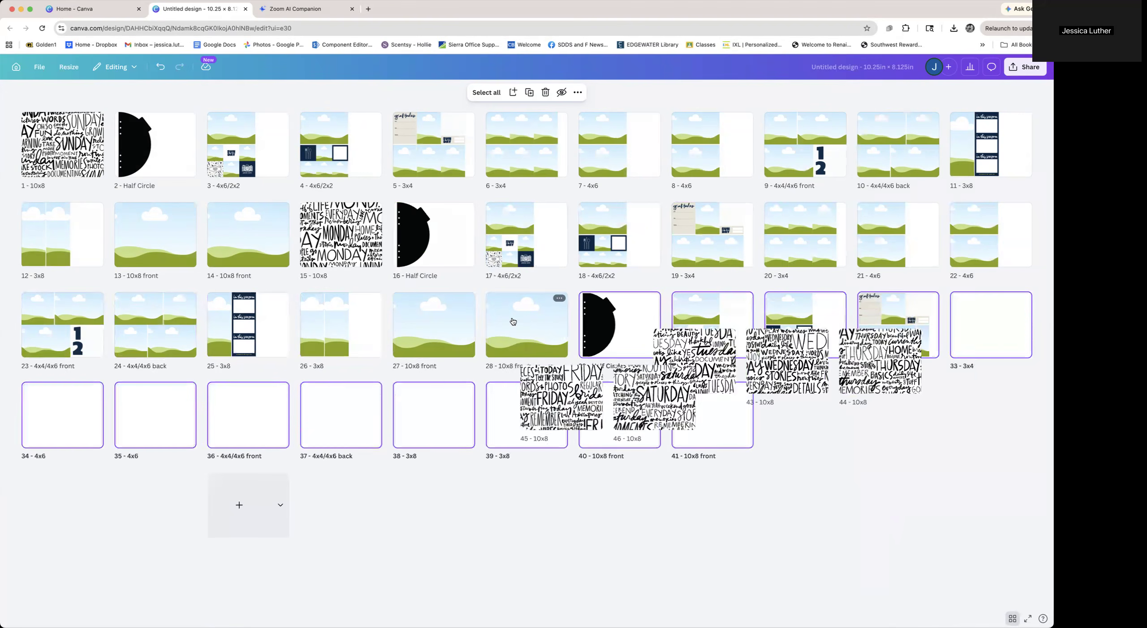
{"action": "left_click_drag", "start_coordinate": [630, 338], "coordinate": [855, 418]}
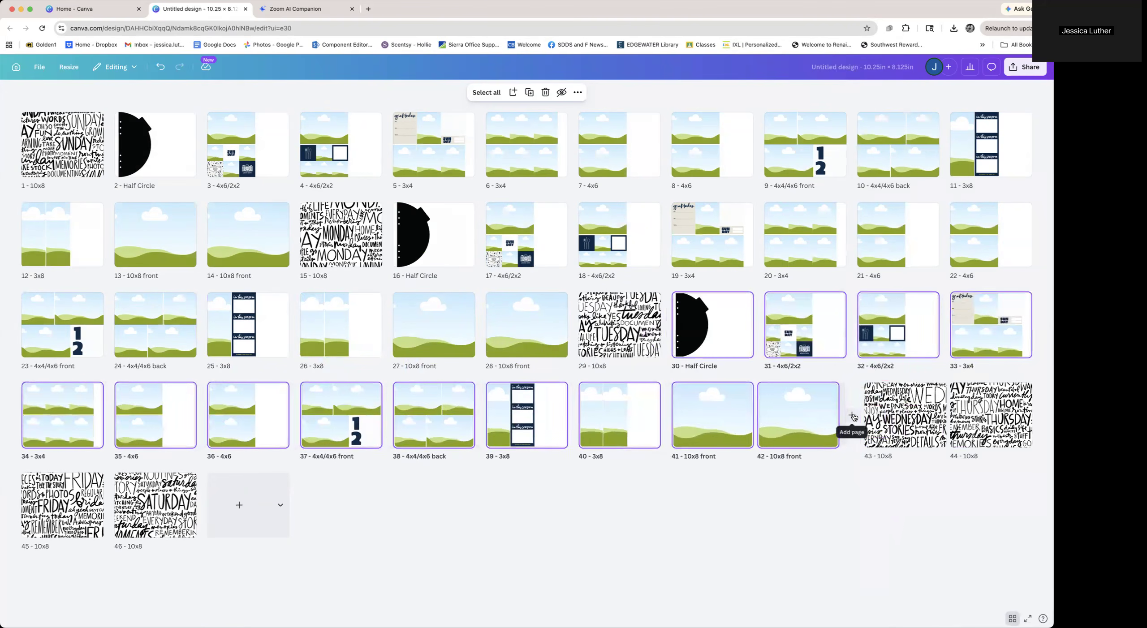
Duplicate the copied page set twice more, placing one set after the Wednesday page and one after the Thursday page
{"action": "key", "text": "super+d"}
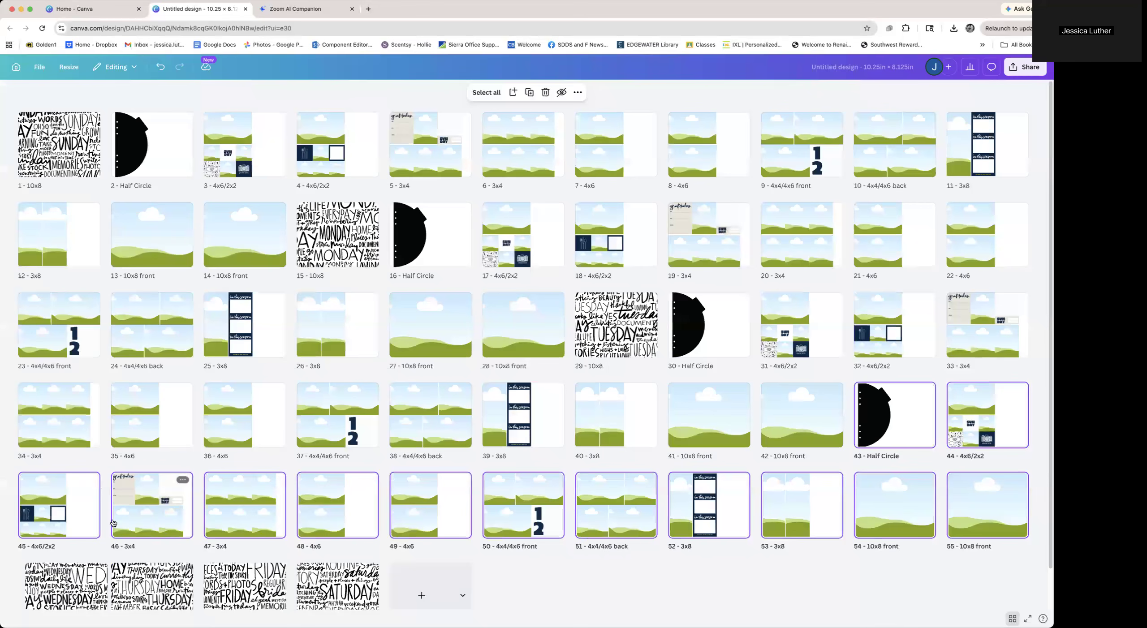
{"action": "left_click_drag", "start_coordinate": [88, 547], "coordinate": [106, 523]}
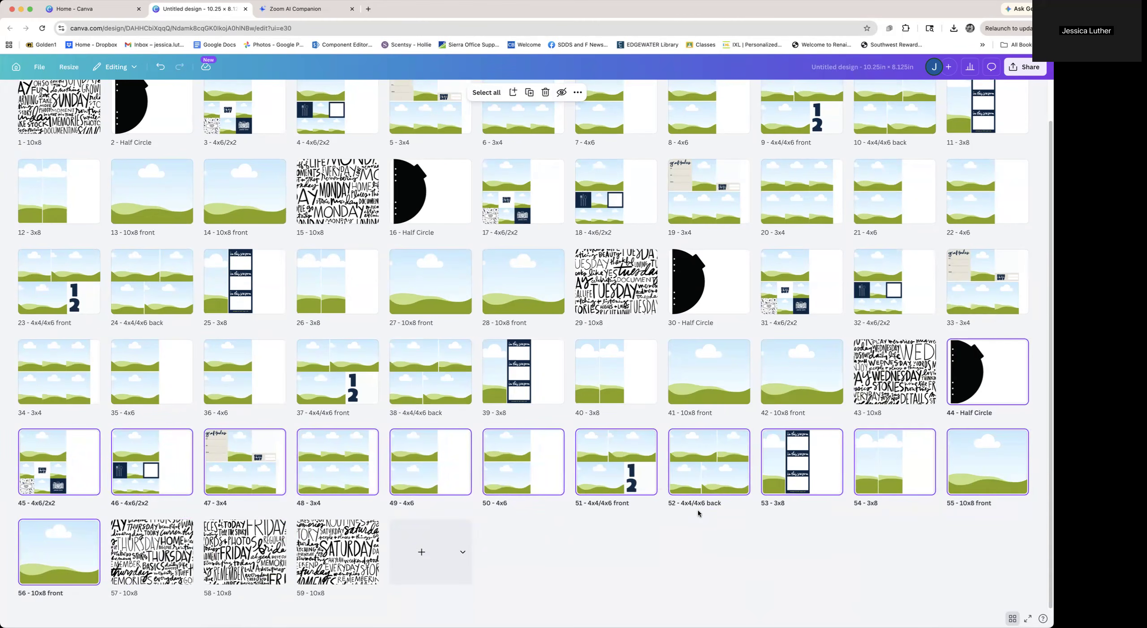
{"action": "key", "text": "super+d"}
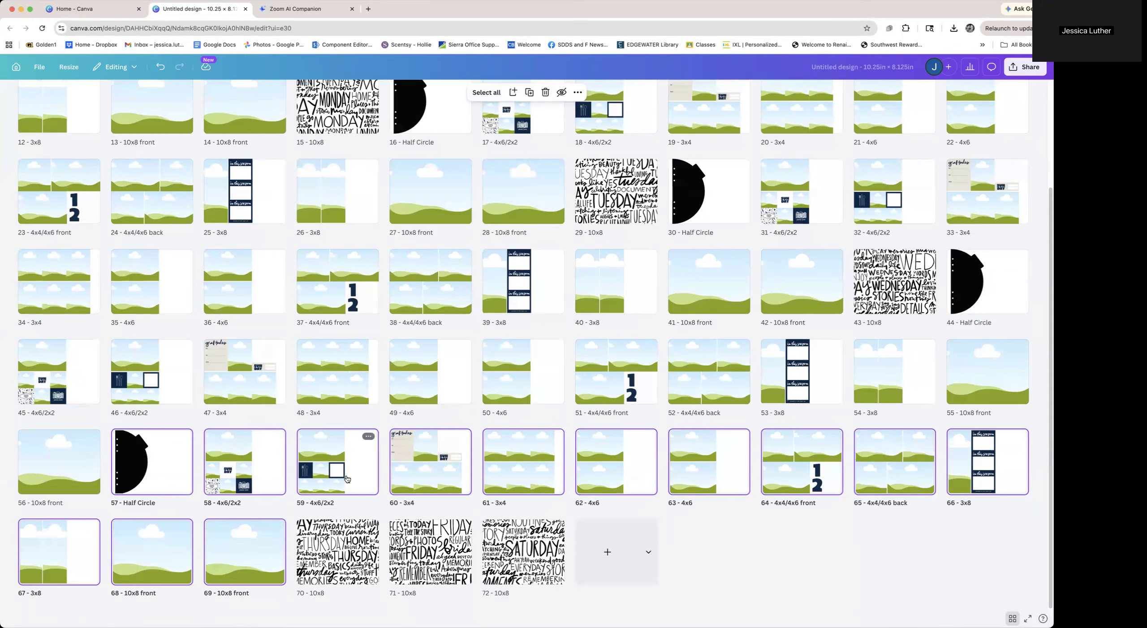
{"action": "left_click_drag", "start_coordinate": [347, 480], "coordinate": [380, 539]}
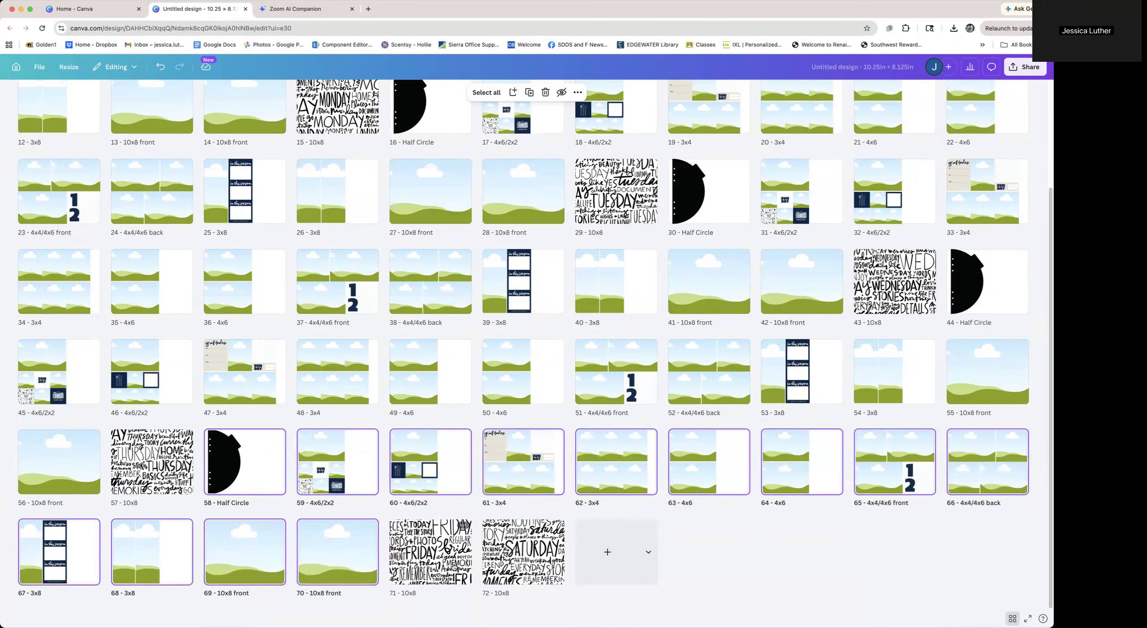
Duplicate the page set twice more, placing one set after the Friday page and one after the Saturday page
{"action": "key", "text": "super+d"}
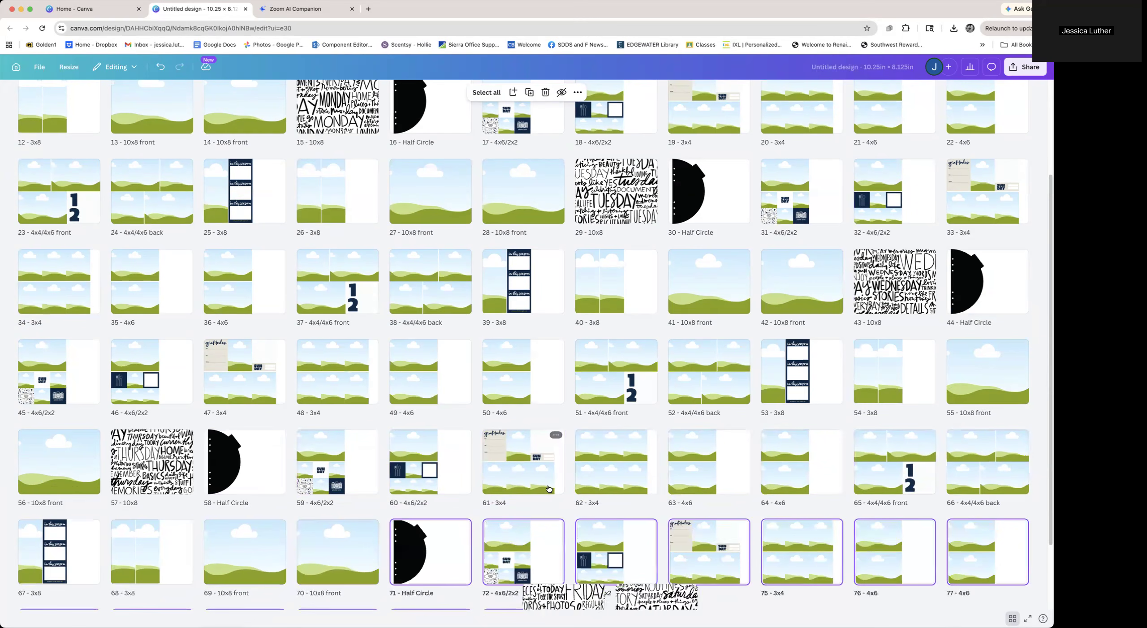
{"action": "scroll", "coordinate": [528, 557], "scroll_direction": "down", "scroll_amount": 2}
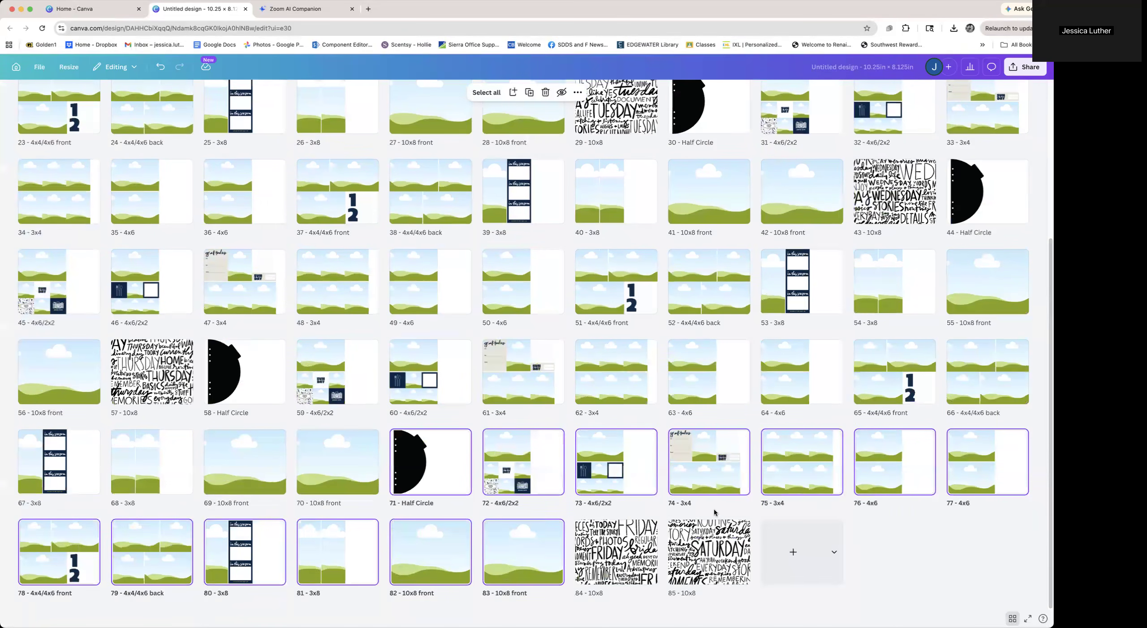
{"action": "left_click_drag", "start_coordinate": [637, 458], "coordinate": [655, 538]}
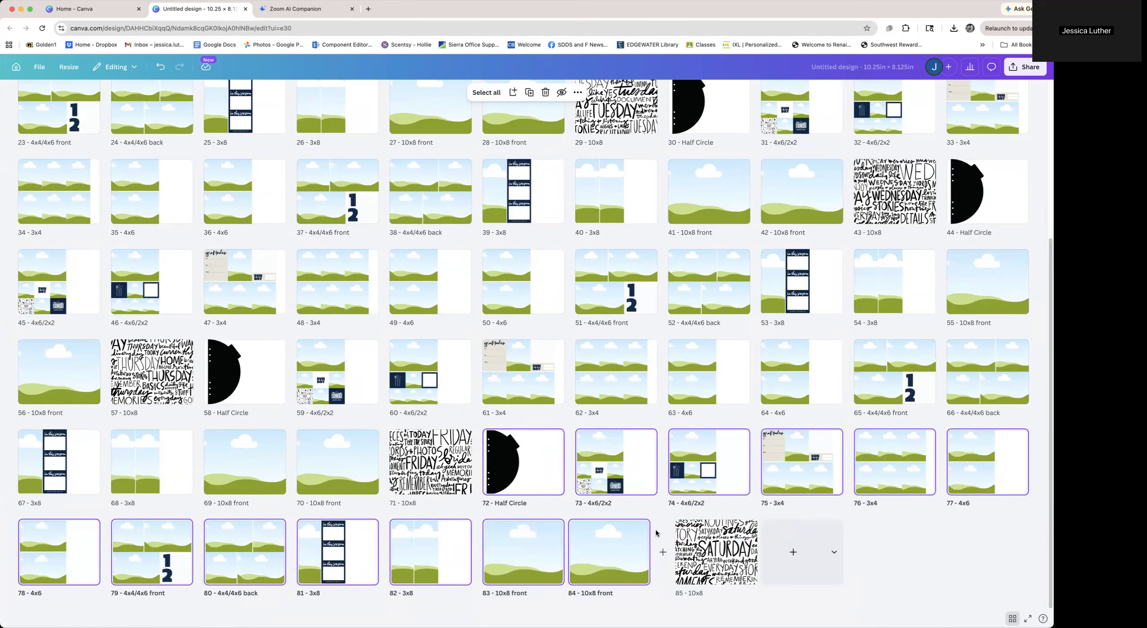
{"action": "key", "text": "super+d"}
{"action": "left_click_drag", "start_coordinate": [883, 485], "coordinate": [937, 540]}
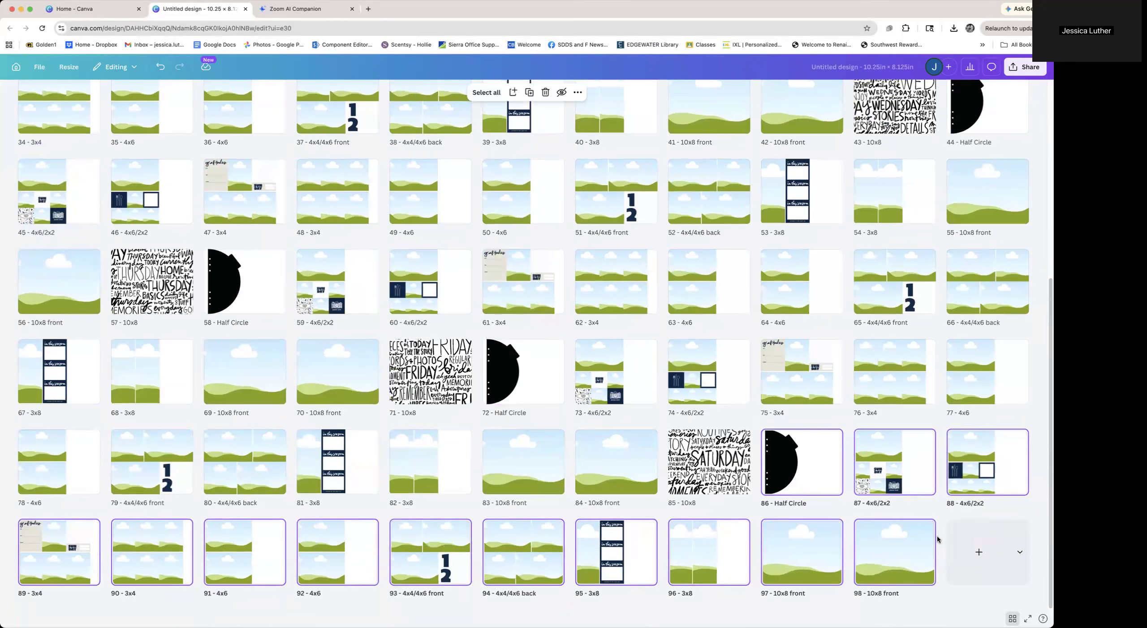
Open page 17 for editing and browse your projects to the WITL 2026 AED Collection folder
{"action": "scroll", "coordinate": [504, 464], "scroll_direction": "up", "scroll_amount": 4}
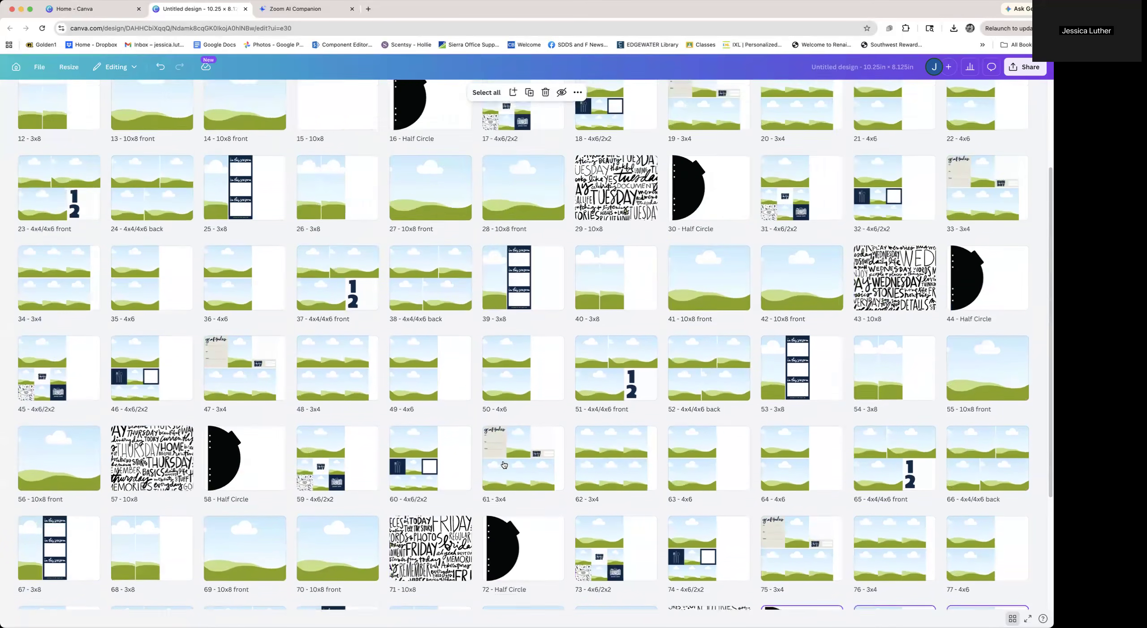
{"action": "scroll", "coordinate": [504, 465], "scroll_direction": "up", "scroll_amount": 3}
{"action": "left_click", "coordinate": [500, 248]}
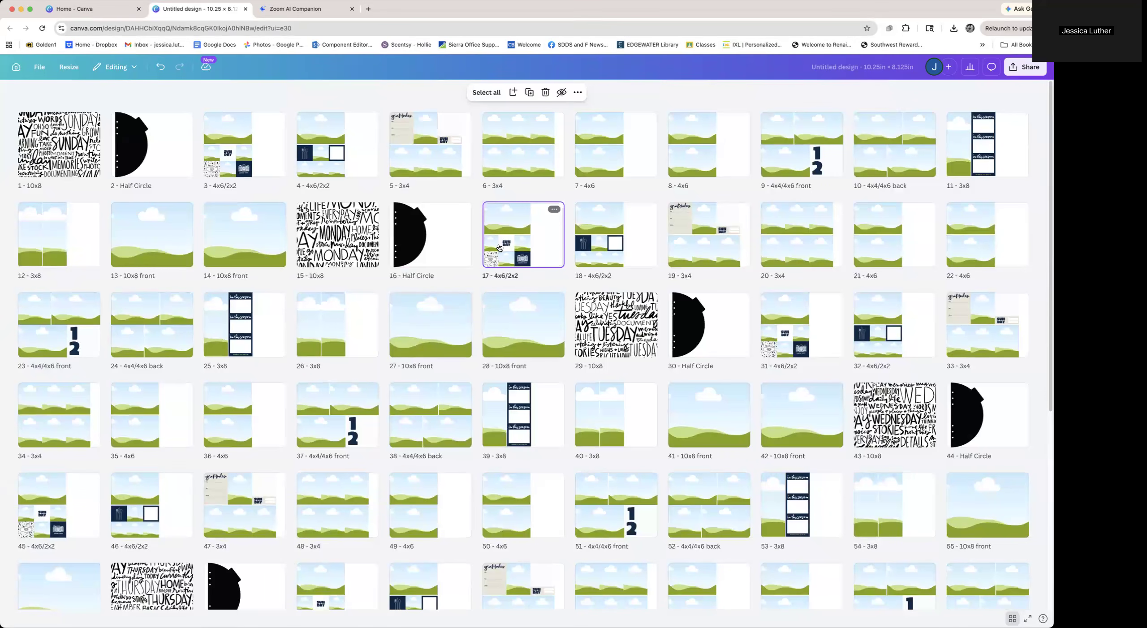
{"action": "double_click", "coordinate": [550, 260]}
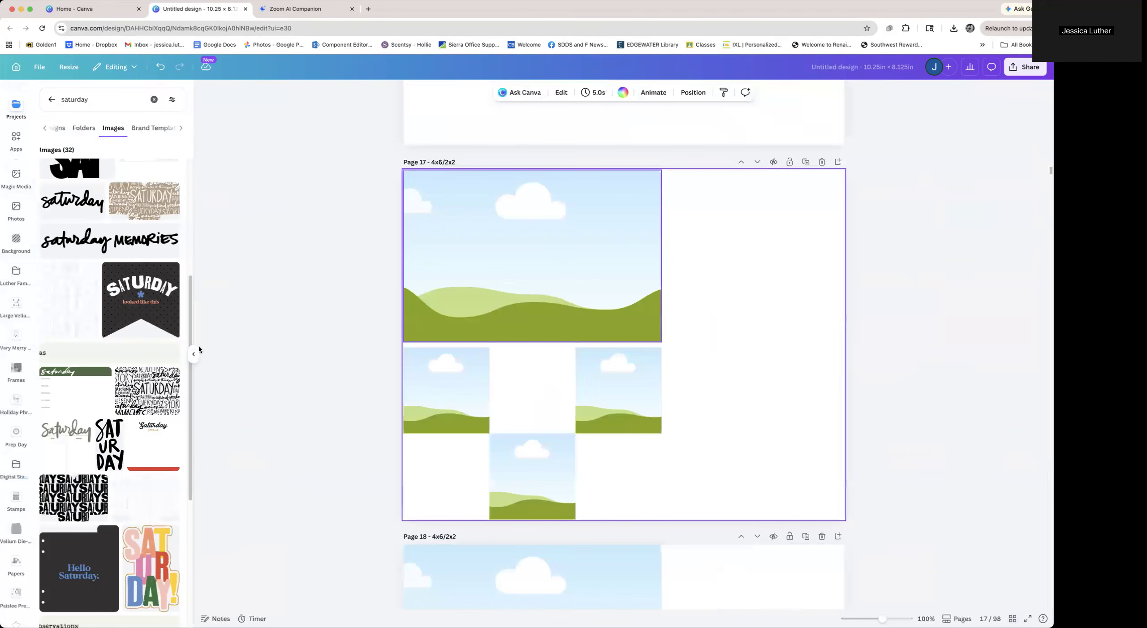
{"action": "left_click", "coordinate": [50, 104]}
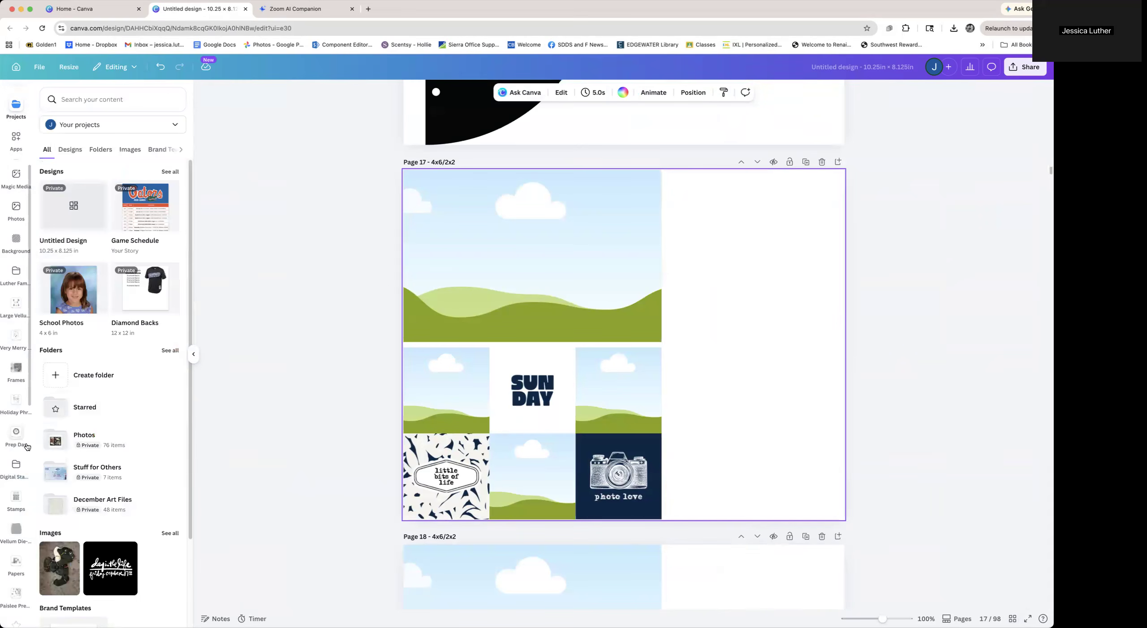
{"action": "scroll", "coordinate": [17, 445], "scroll_direction": "down", "scroll_amount": 5}
{"action": "scroll", "coordinate": [16, 445], "scroll_direction": "down", "scroll_amount": 5}
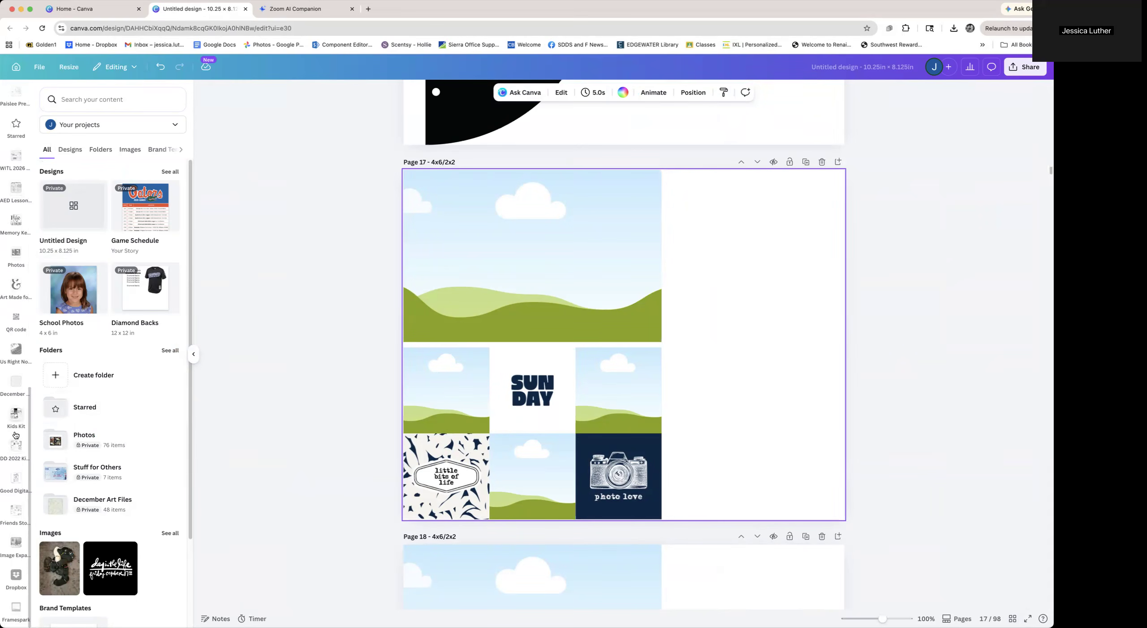
{"action": "left_click", "coordinate": [15, 448]}
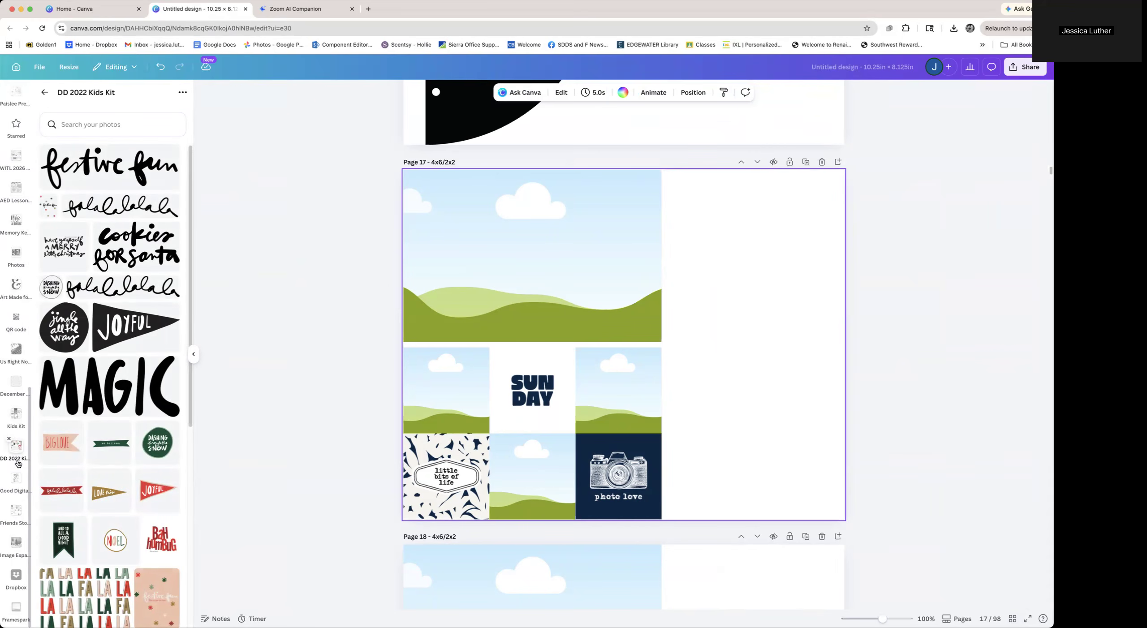
{"action": "scroll", "coordinate": [18, 464], "scroll_direction": "up", "scroll_amount": 5}
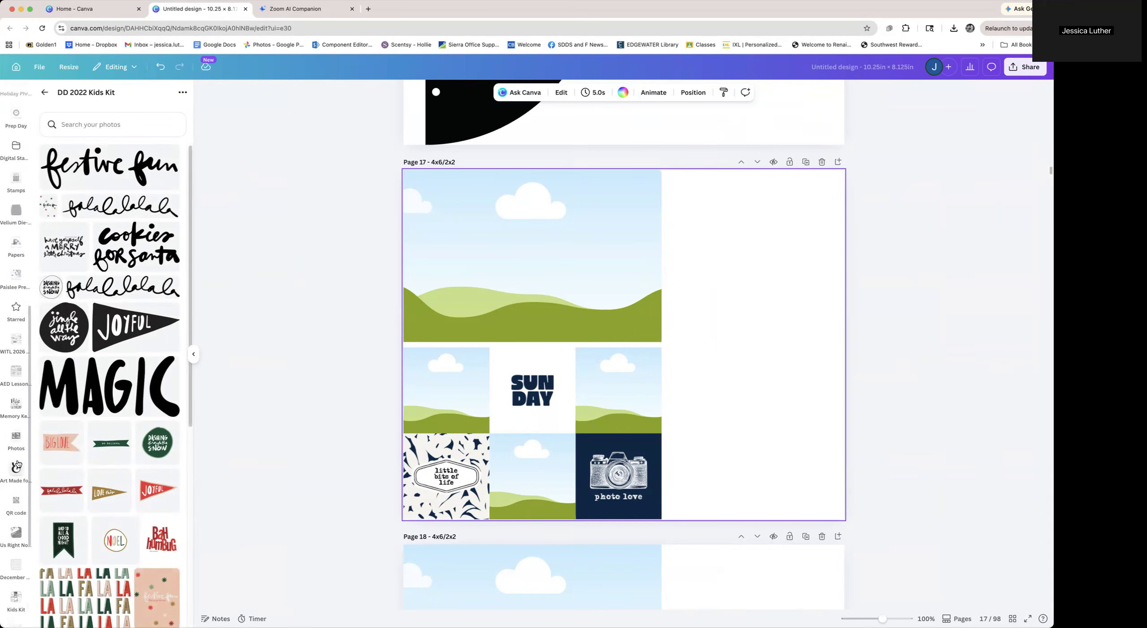
{"action": "left_click", "coordinate": [14, 347]}
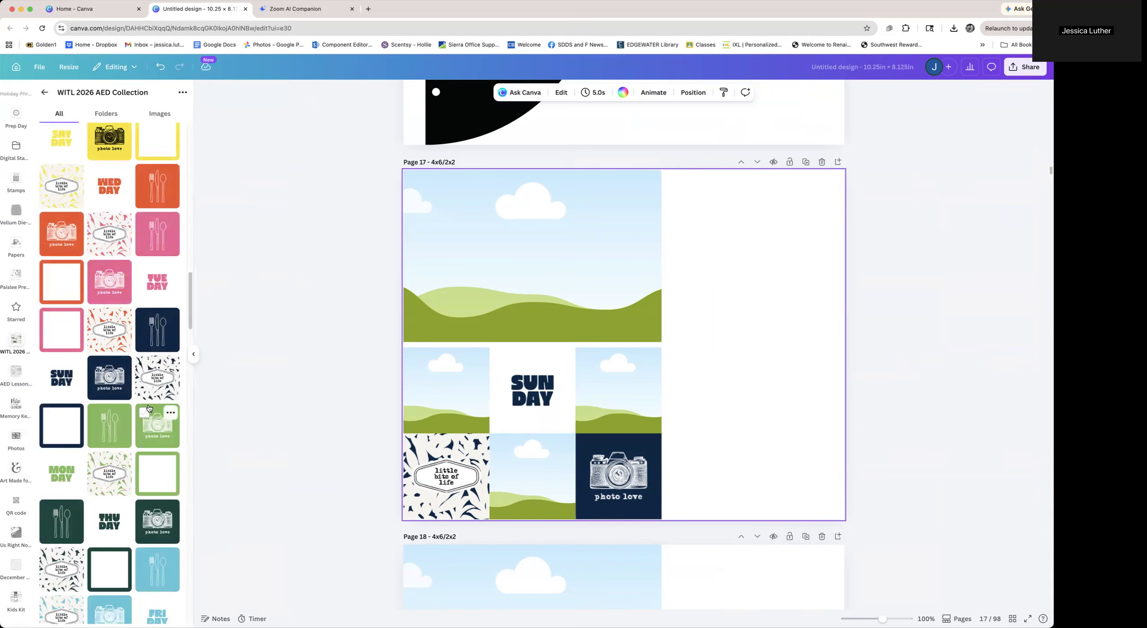
On page 17, replace the Sunday title, navy camera and patterned tiles with the green Monday title, camera and pattern graphics
{"action": "left_click_drag", "start_coordinate": [56, 483], "coordinate": [525, 394]}
{"action": "left_click_drag", "start_coordinate": [150, 414], "coordinate": [581, 472]}
{"action": "left_click_drag", "start_coordinate": [140, 475], "coordinate": [449, 484]}
On page 18, swap the navy fork and frame tiles for the green fork and frame versions
{"action": "scroll", "coordinate": [324, 507], "scroll_direction": "down", "scroll_amount": 8}
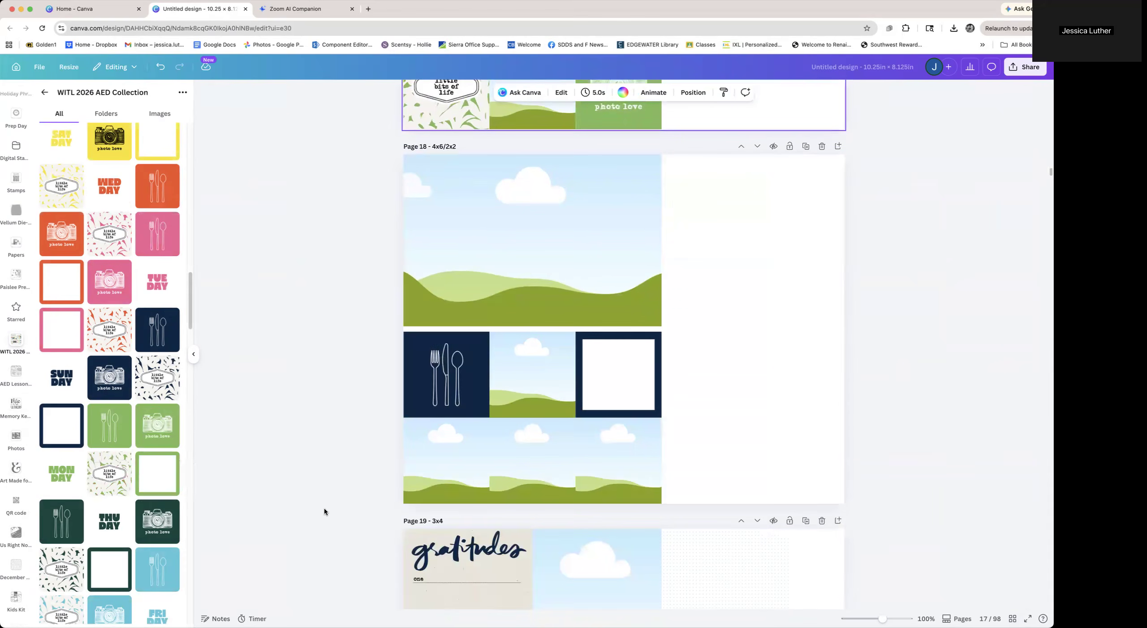
{"action": "left_click_drag", "start_coordinate": [109, 426], "coordinate": [446, 375]}
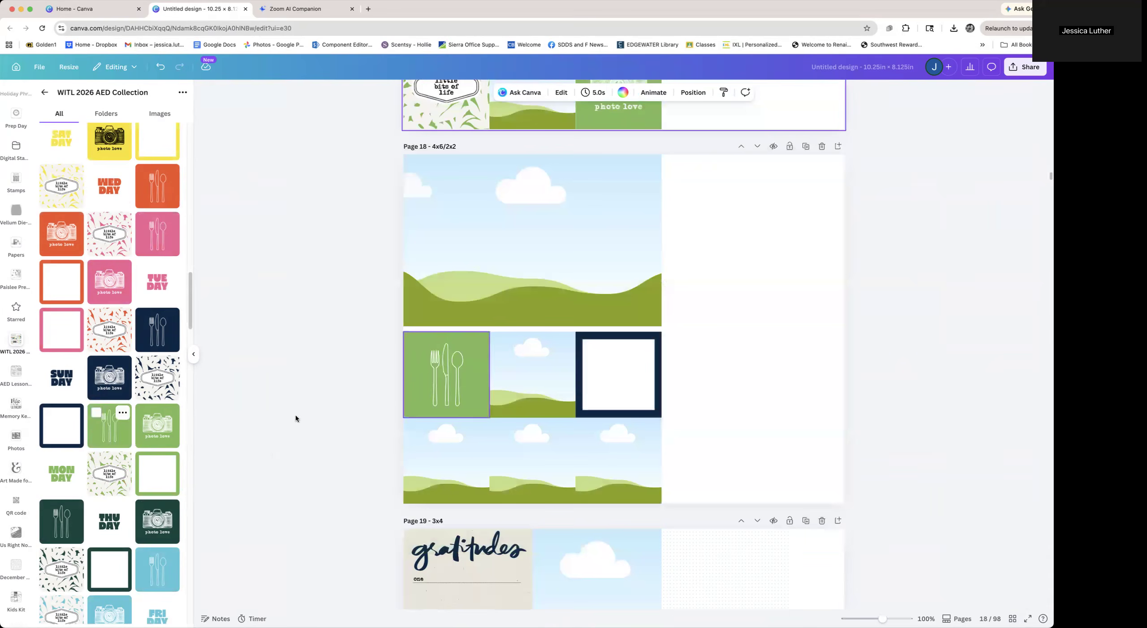
{"action": "left_click_drag", "start_coordinate": [159, 474], "coordinate": [617, 377]}
{"action": "scroll", "coordinate": [462, 490], "scroll_direction": "down", "scroll_amount": 5}
{"action": "scroll", "coordinate": [114, 458], "scroll_direction": "up", "scroll_amount": 8}
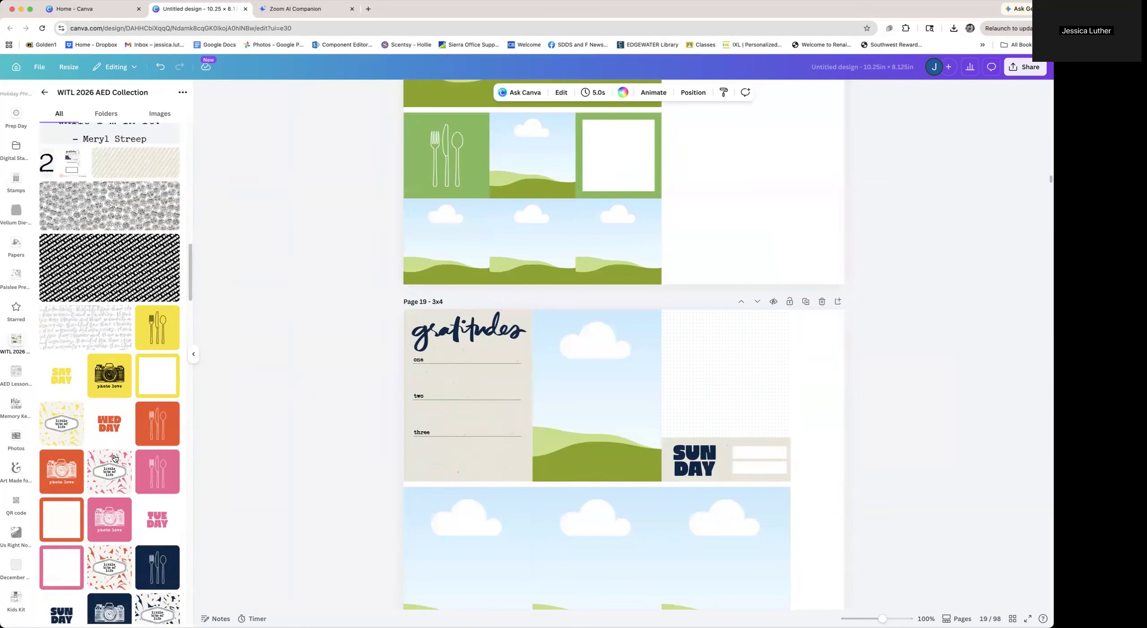
Replace the gratitudes card on page 19 with the green gratitudes version from the collection
{"action": "scroll", "coordinate": [115, 458], "scroll_direction": "up", "scroll_amount": 5}
{"action": "scroll", "coordinate": [115, 458], "scroll_direction": "down", "scroll_amount": 10}
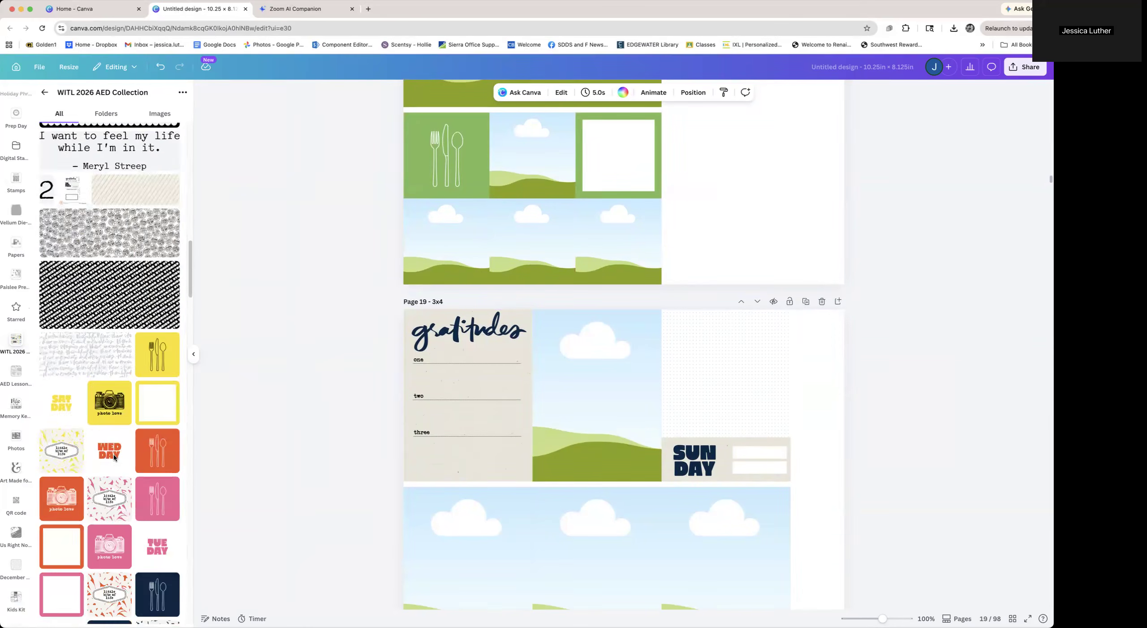
{"action": "scroll", "coordinate": [115, 458], "scroll_direction": "down", "scroll_amount": 15}
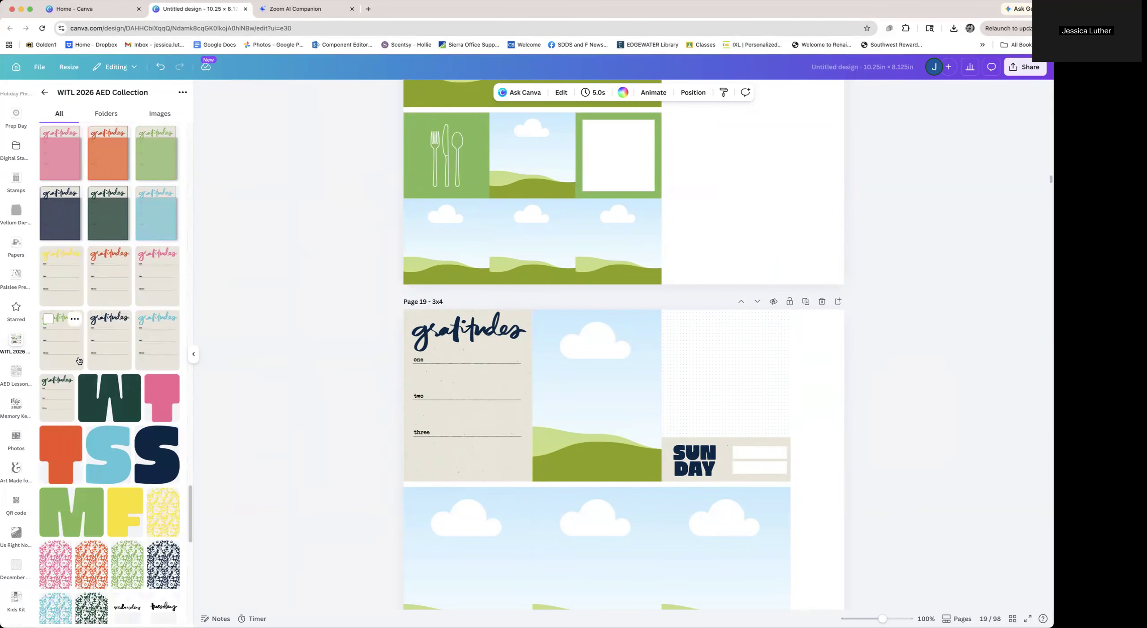
{"action": "left_click", "coordinate": [63, 343]}
{"action": "left_click_drag", "start_coordinate": [562, 402], "coordinate": [511, 393]}
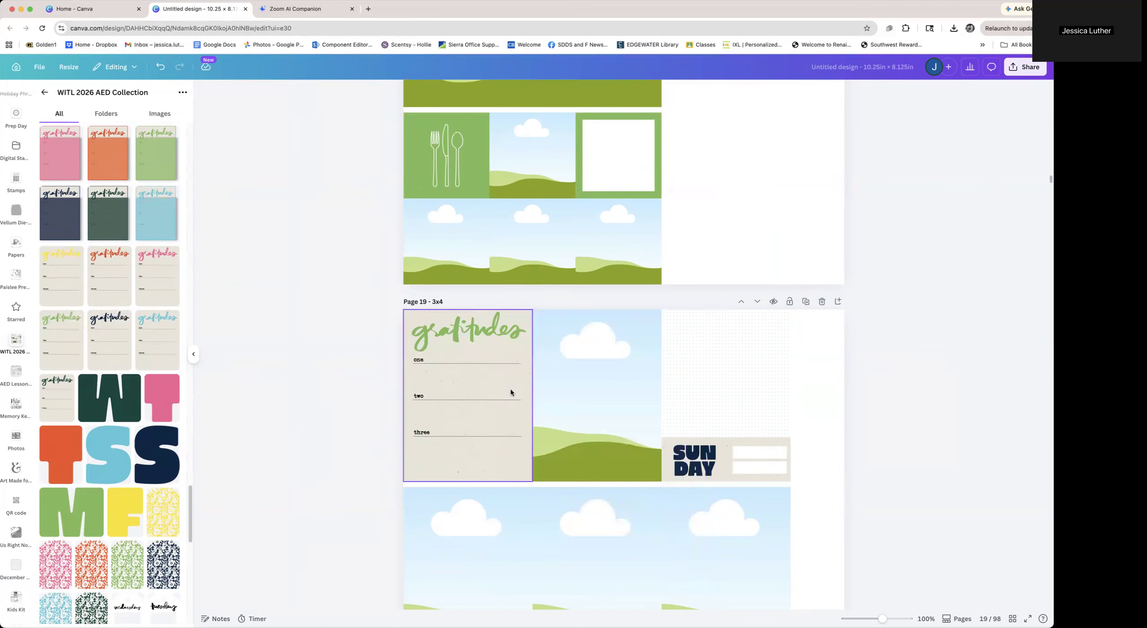
Replace the Sunday label on page 19 with the Monday day label
{"action": "scroll", "coordinate": [121, 444], "scroll_direction": "down", "scroll_amount": 10}
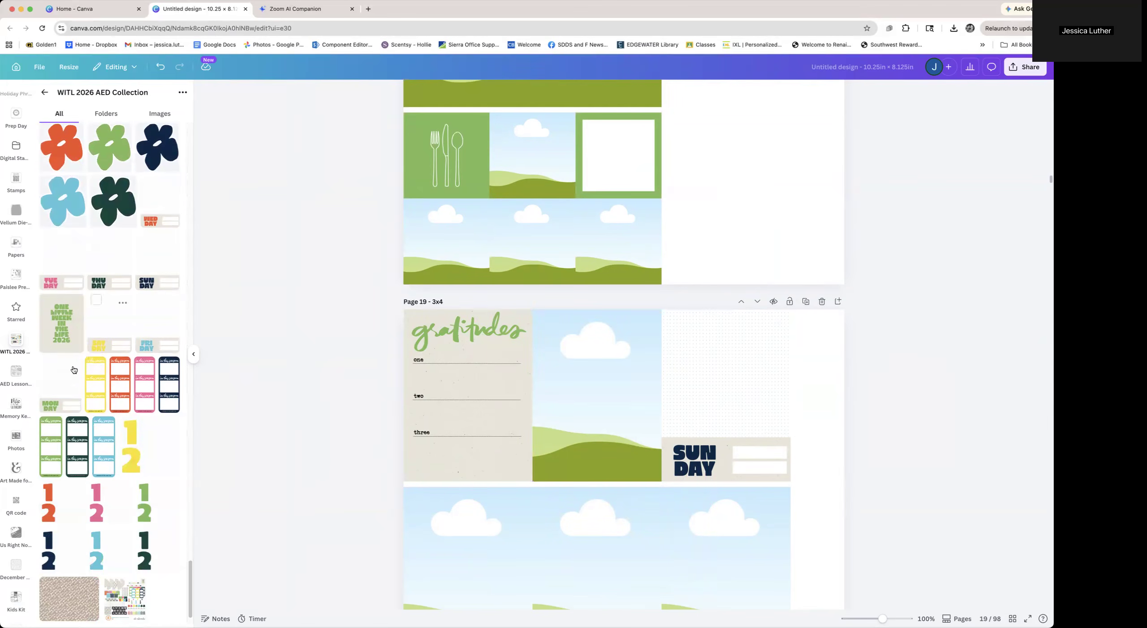
{"action": "left_click_drag", "start_coordinate": [70, 381], "coordinate": [694, 423]}
Swap the navy 1-2 number graphic on page 23 for the green 1-2 graphic
{"action": "scroll", "coordinate": [645, 493], "scroll_direction": "down", "scroll_amount": 2}
{"action": "scroll", "coordinate": [646, 493], "scroll_direction": "down", "scroll_amount": 15}
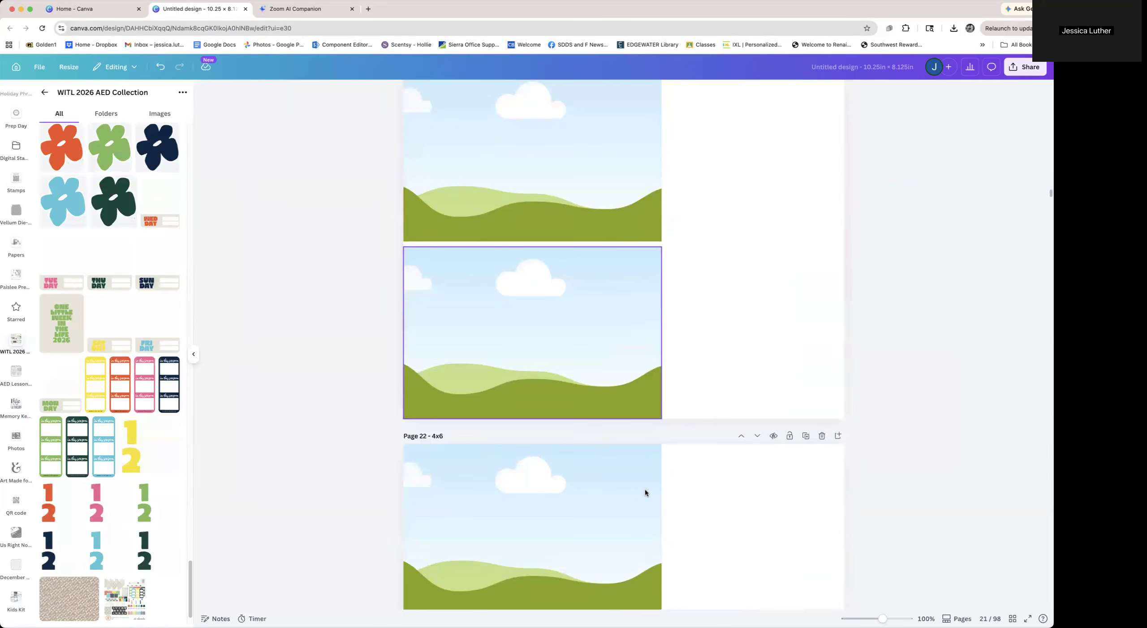
{"action": "scroll", "coordinate": [644, 493], "scroll_direction": "down", "scroll_amount": 8}
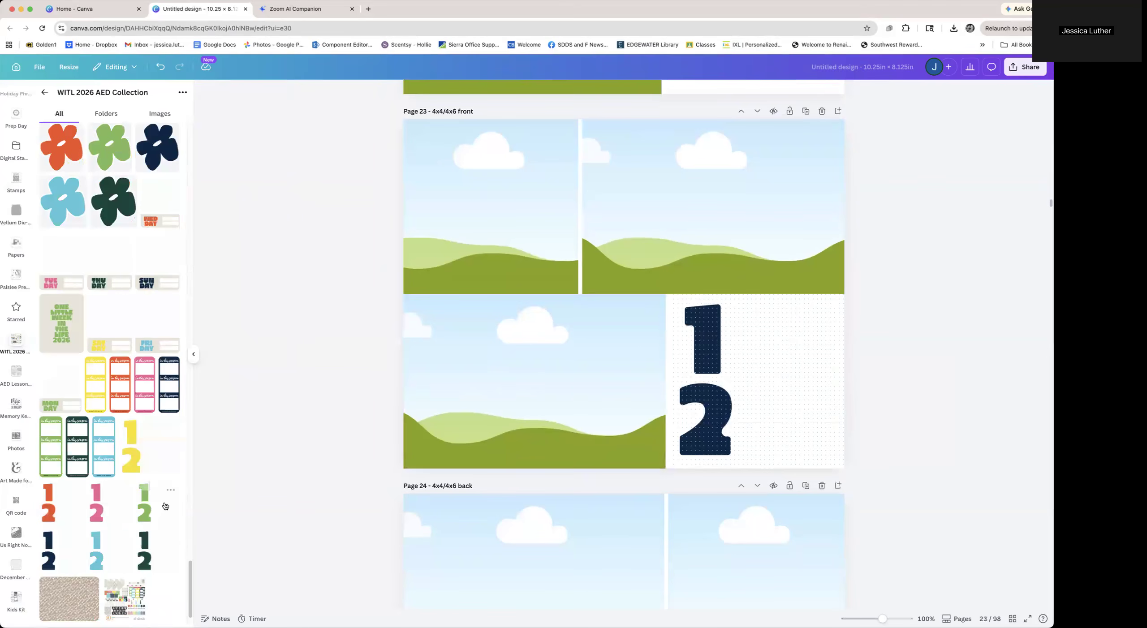
{"action": "left_click_drag", "start_coordinate": [145, 504], "coordinate": [730, 397]}
Replace the 'in this season' strip on page 25 with the green version
{"action": "scroll", "coordinate": [431, 481], "scroll_direction": "down", "scroll_amount": 10}
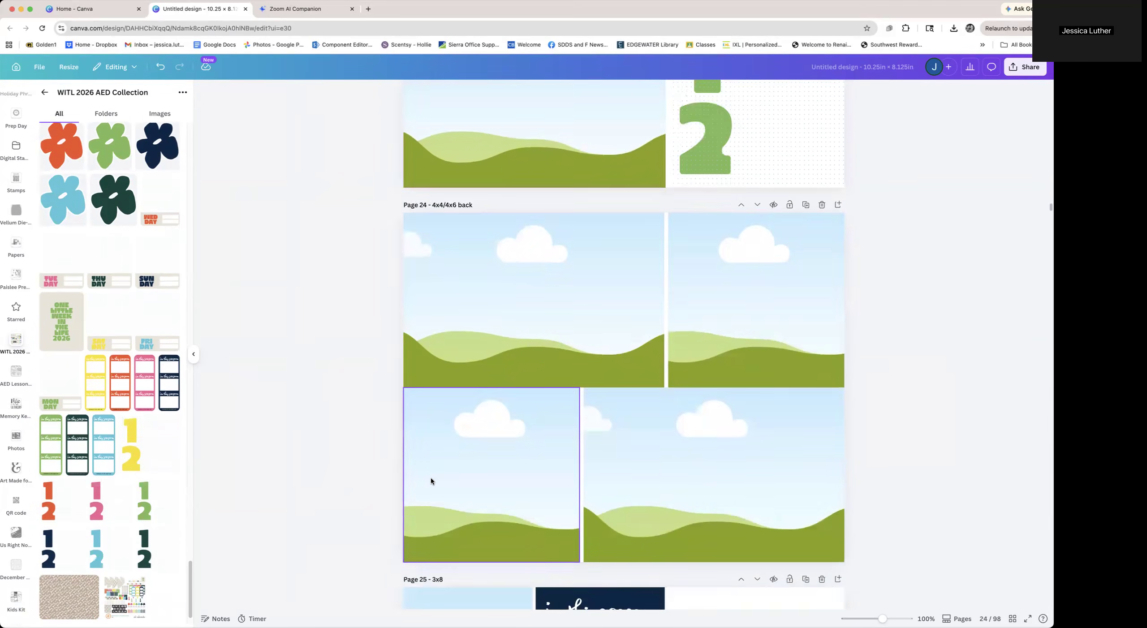
{"action": "left_click_drag", "start_coordinate": [50, 446], "coordinate": [629, 428]}
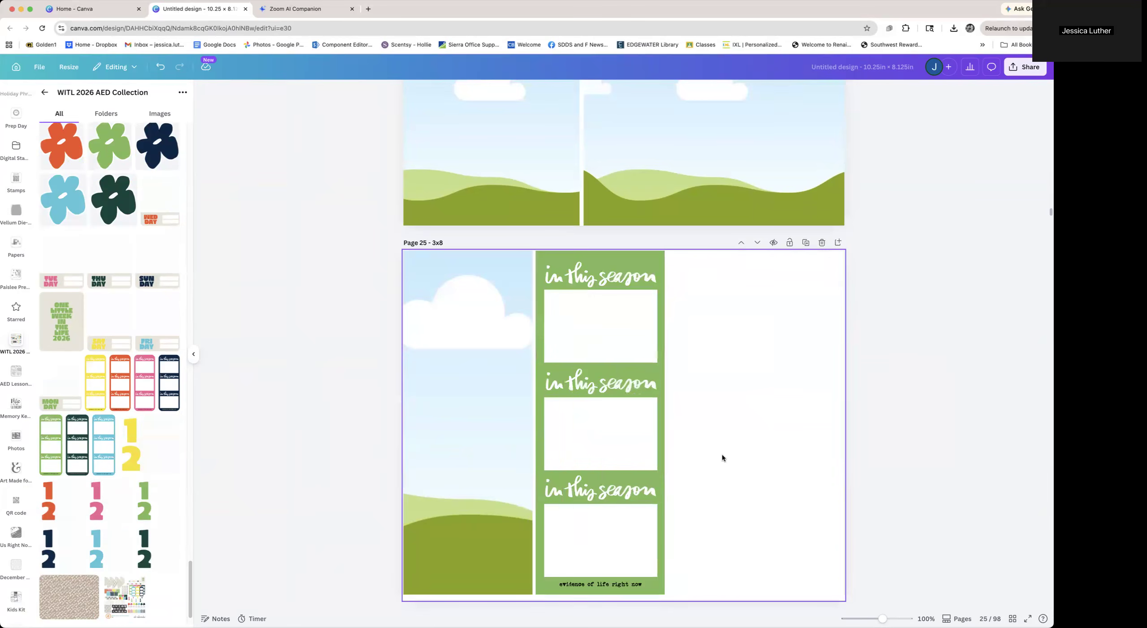
Scroll through the remaining Monday pages and open the page grid to review all pages
{"action": "scroll", "coordinate": [722, 457], "scroll_direction": "down", "scroll_amount": 10}
{"action": "scroll", "coordinate": [722, 456], "scroll_direction": "down", "scroll_amount": 1}
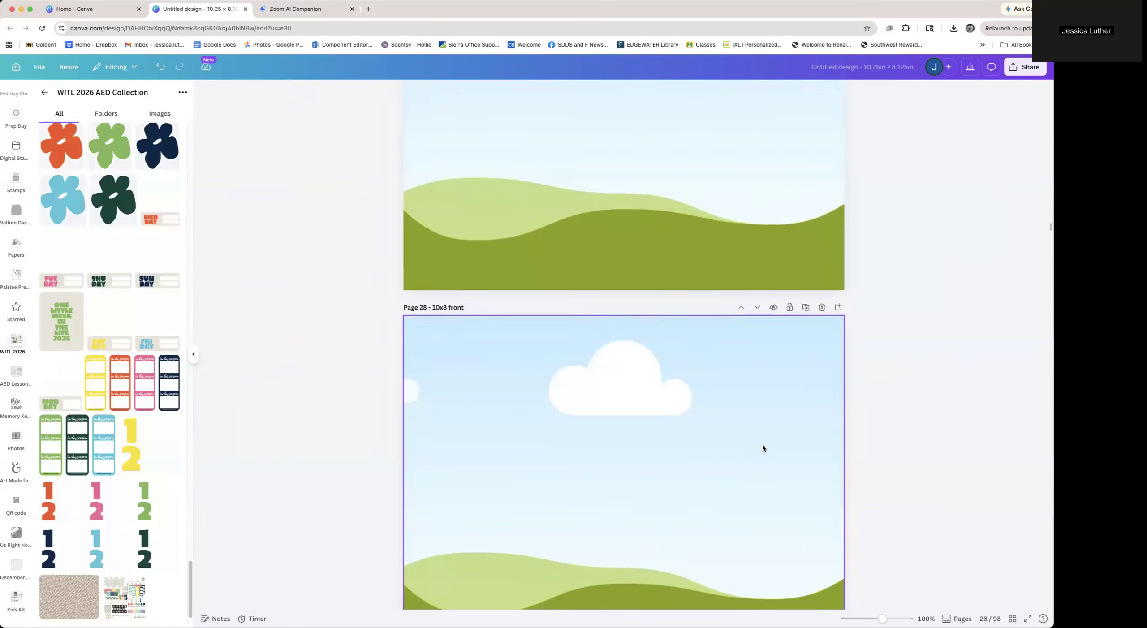
{"action": "left_click", "coordinate": [1012, 619]}
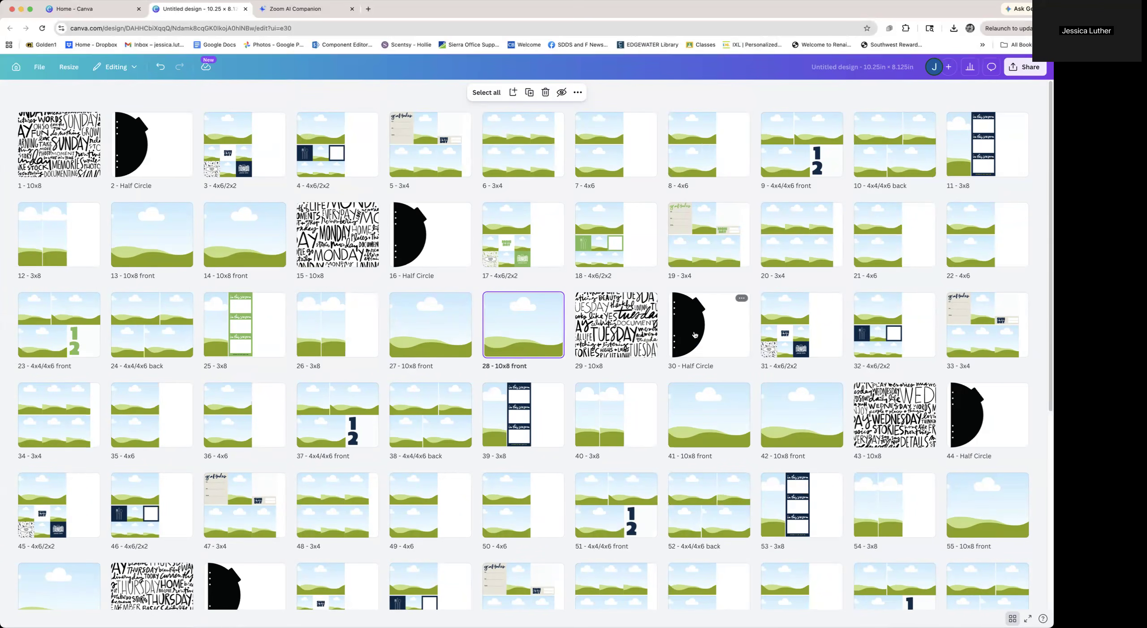
{"action": "scroll", "coordinate": [694, 336], "scroll_direction": "down", "scroll_amount": 3}
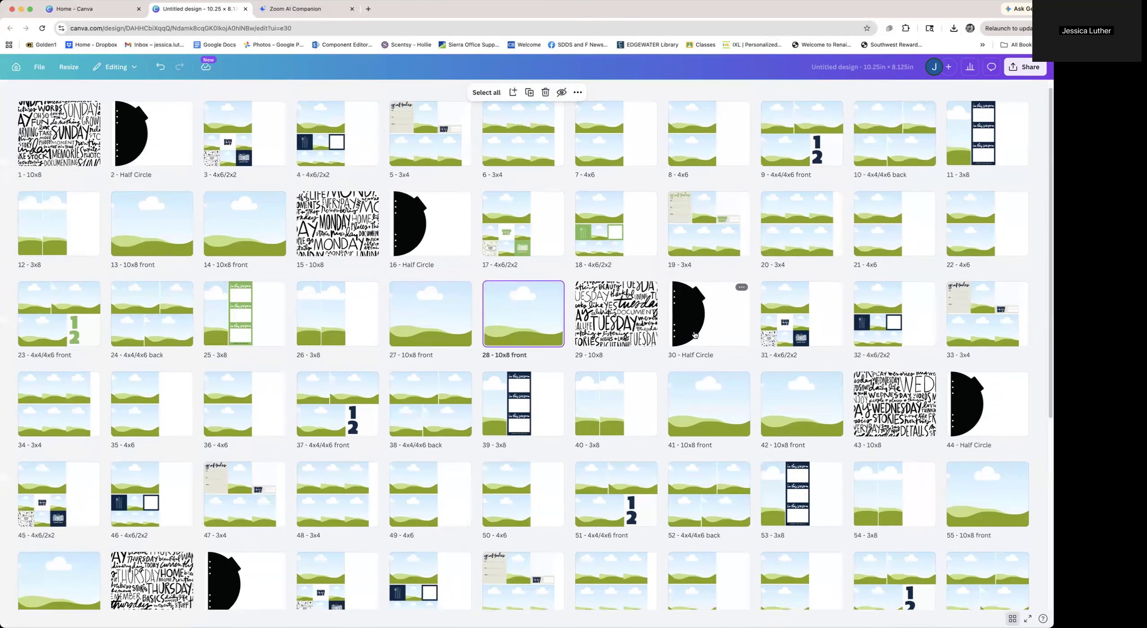
{"action": "scroll", "coordinate": [695, 335], "scroll_direction": "down", "scroll_amount": 9}
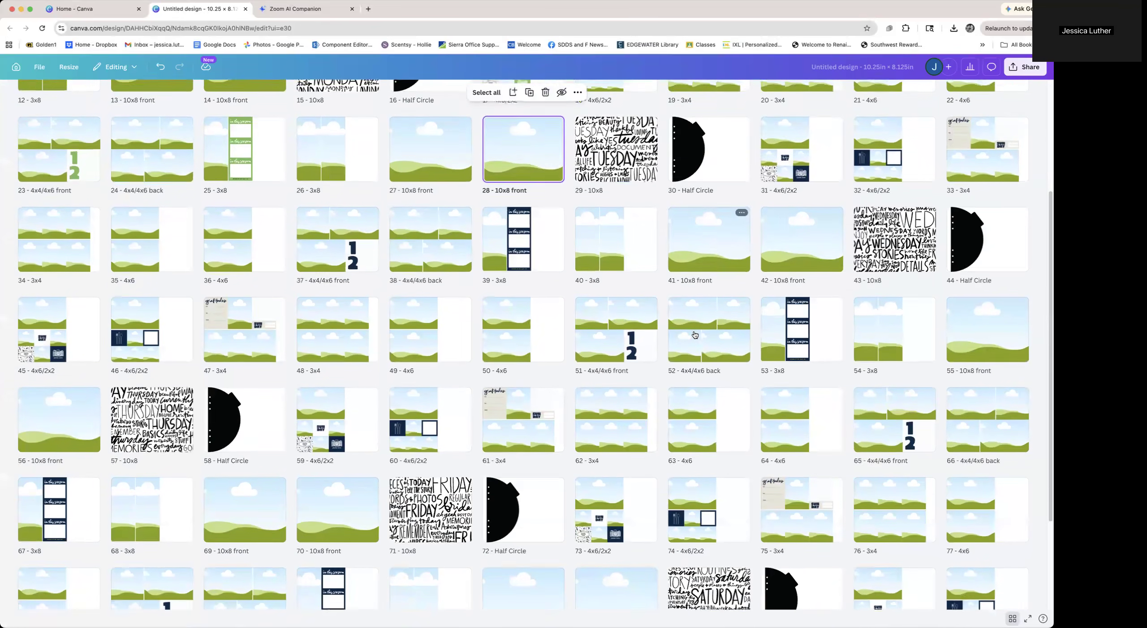